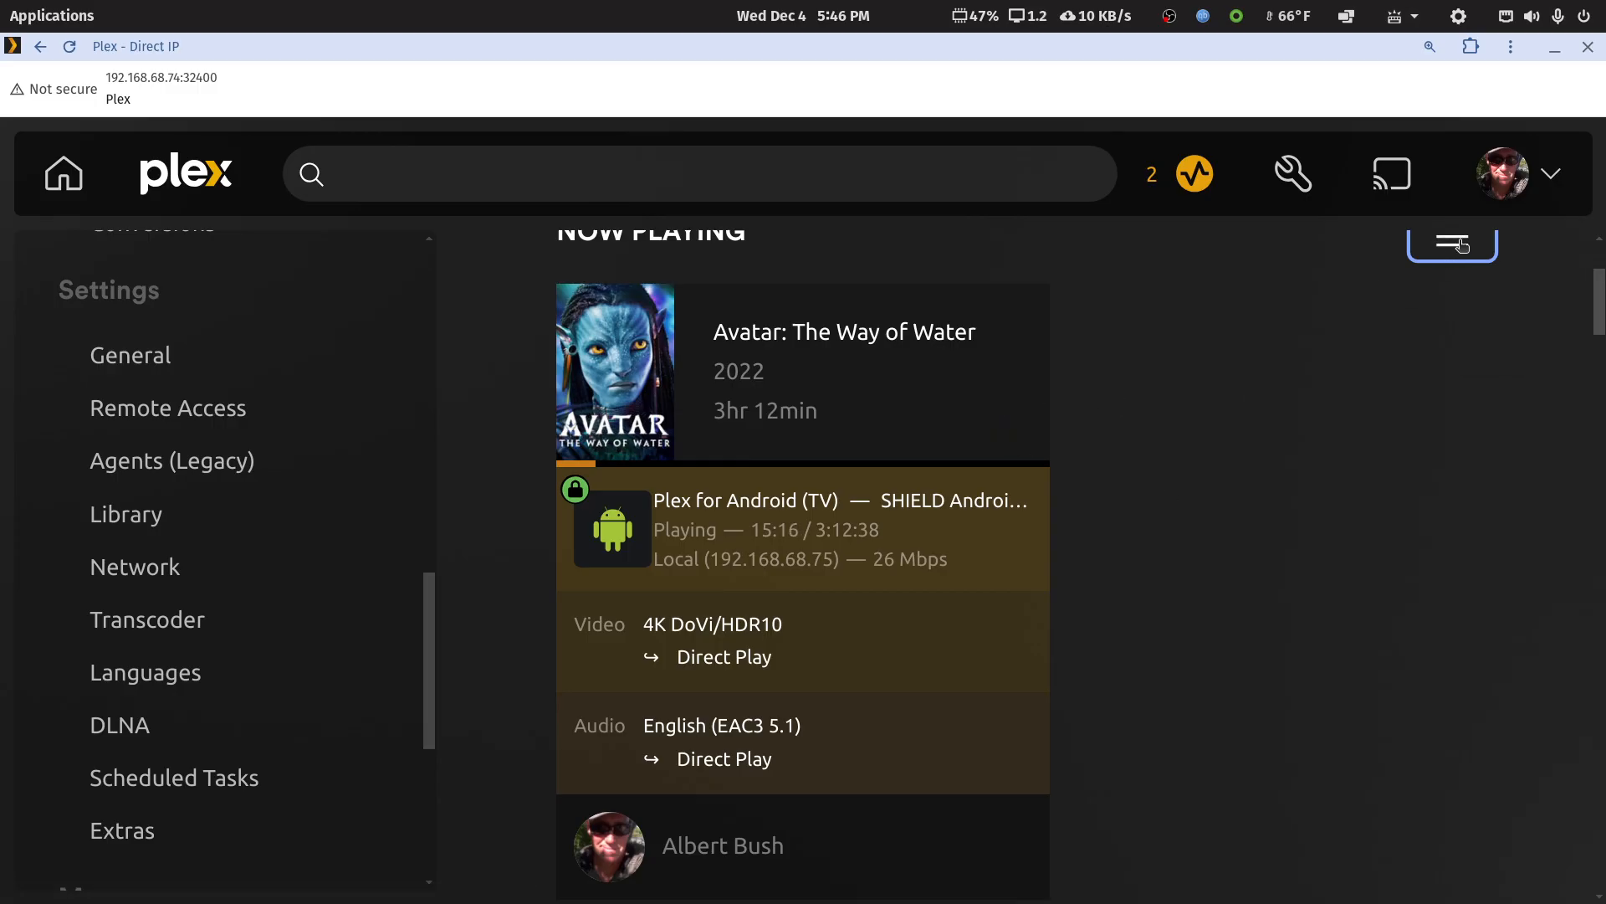
# Toggle the Now Playing details off and on again, and review the playback information for Avatar: The Way of Water
pyautogui.scroll(3, 1462, 380)
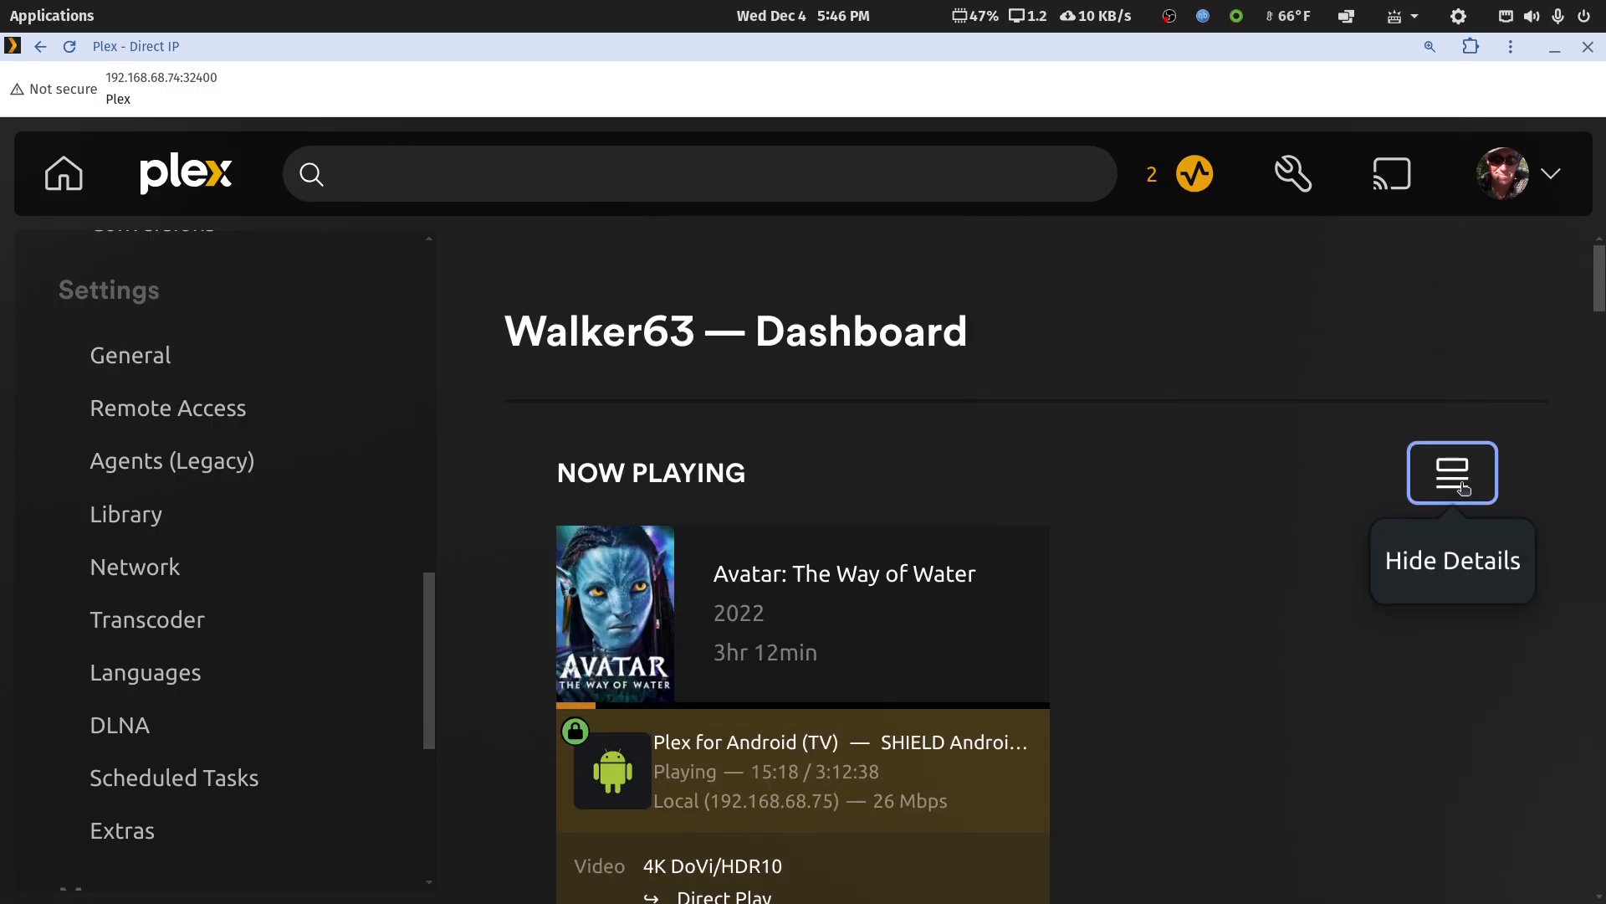
pyautogui.click(1458, 484)
pyautogui.click(1460, 487)
pyautogui.scroll(-3, 1457, 490)
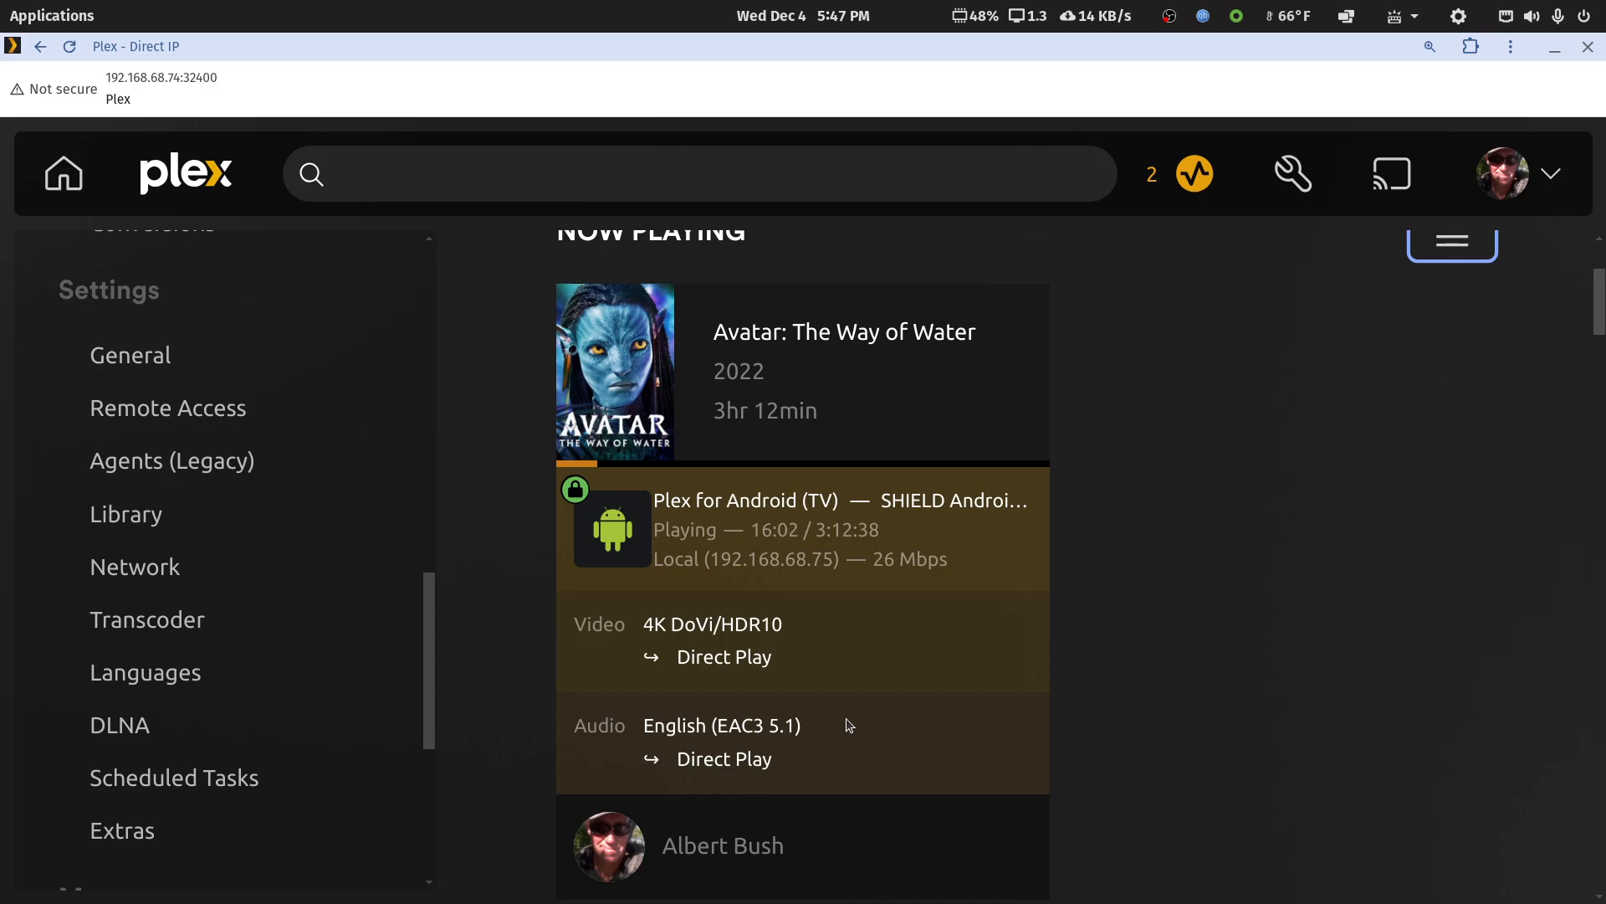
pyautogui.scroll(-1, 848, 725)
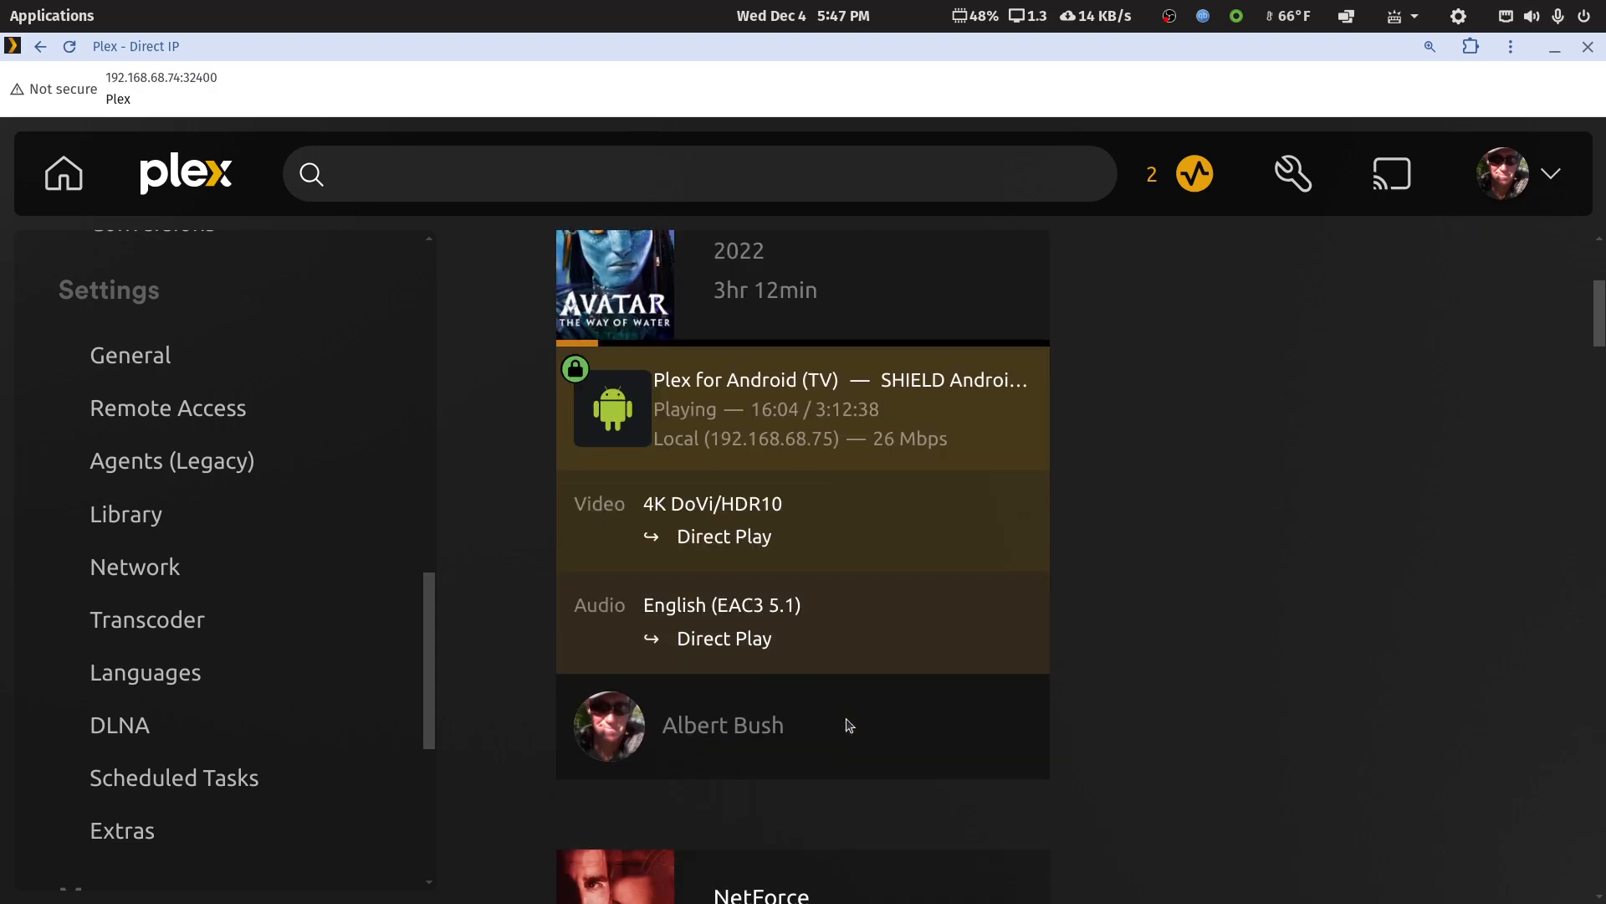
pyautogui.scroll(1, 978, 600)
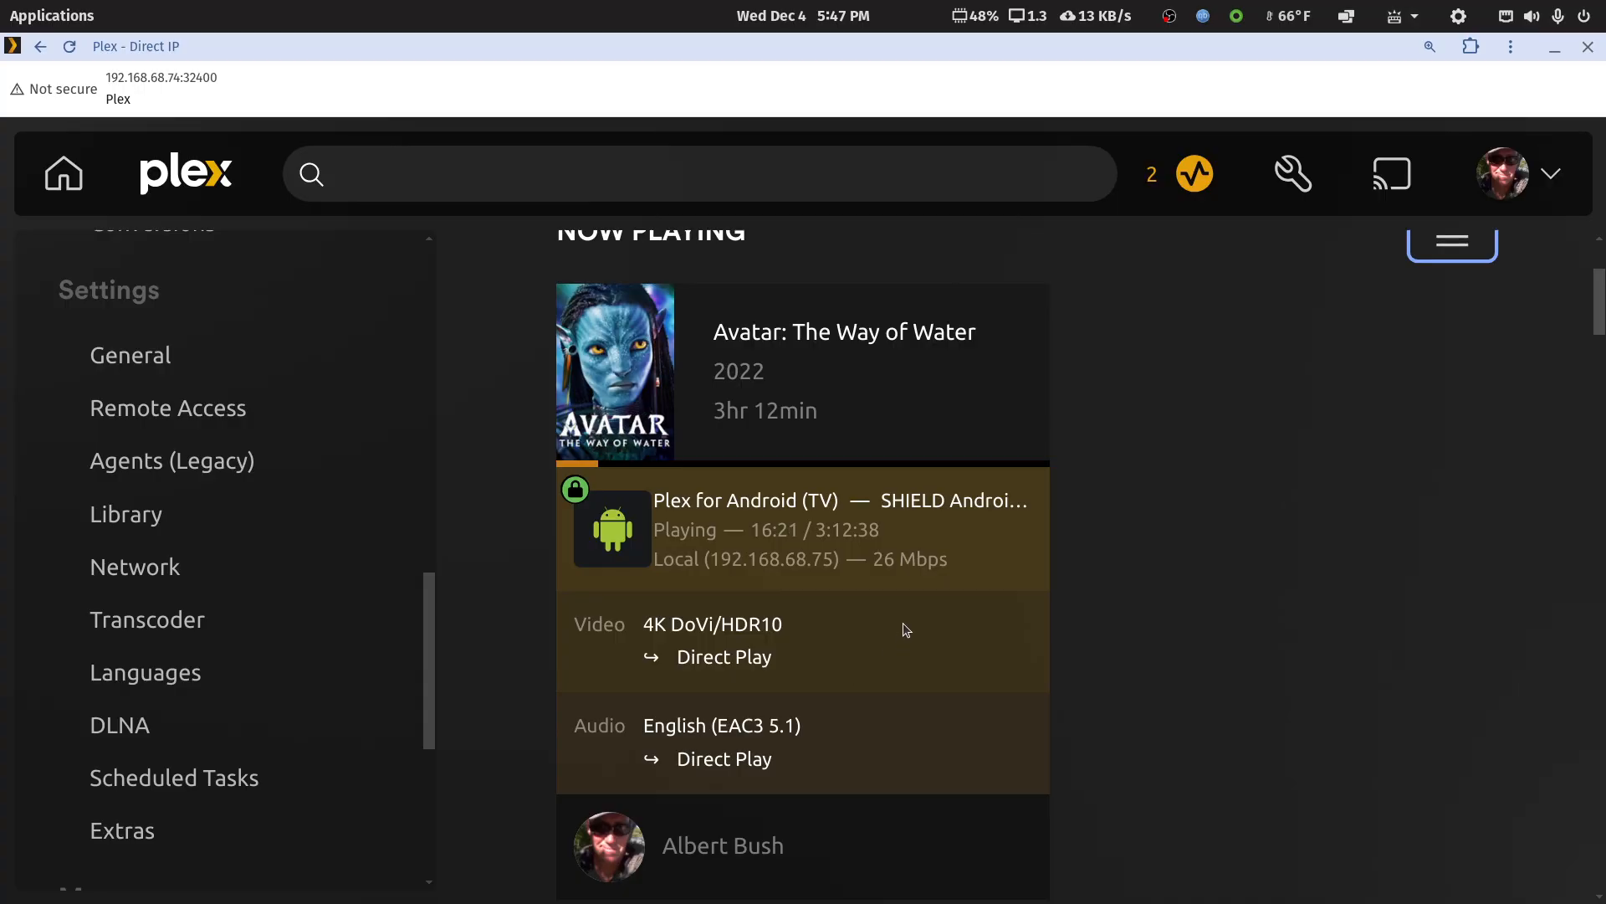
# Return to the Plex home page, reduce the page zoom by two levels, and open the Documentary library
pyautogui.click(63, 174)
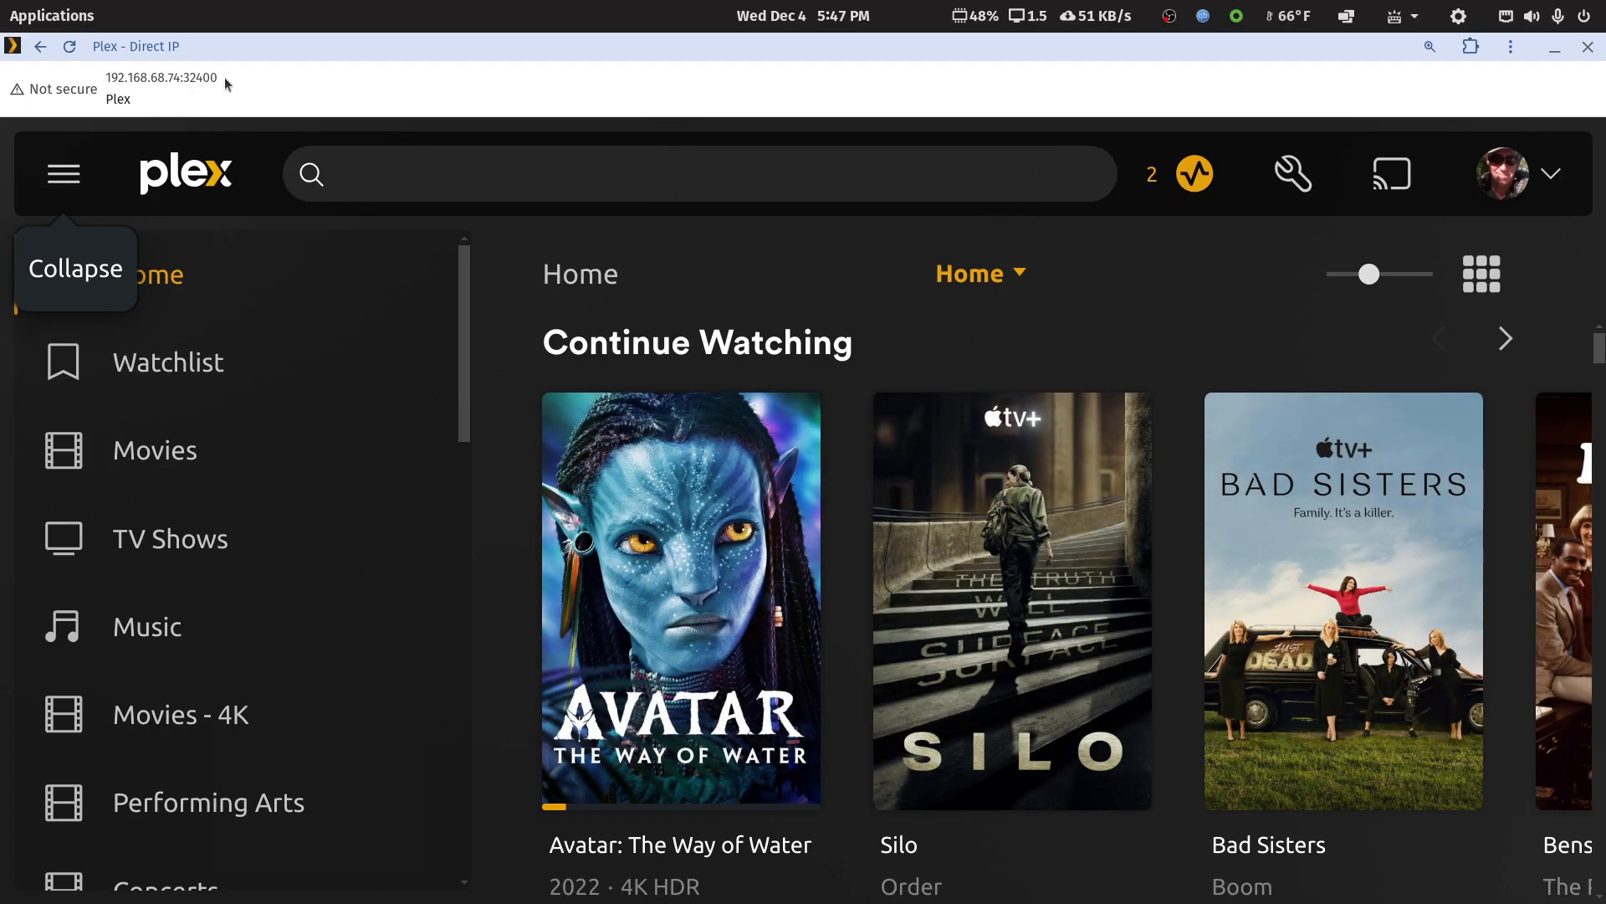
pyautogui.hotkey('ctrl', '-')
pyautogui.hotkey('ctrl', '-')
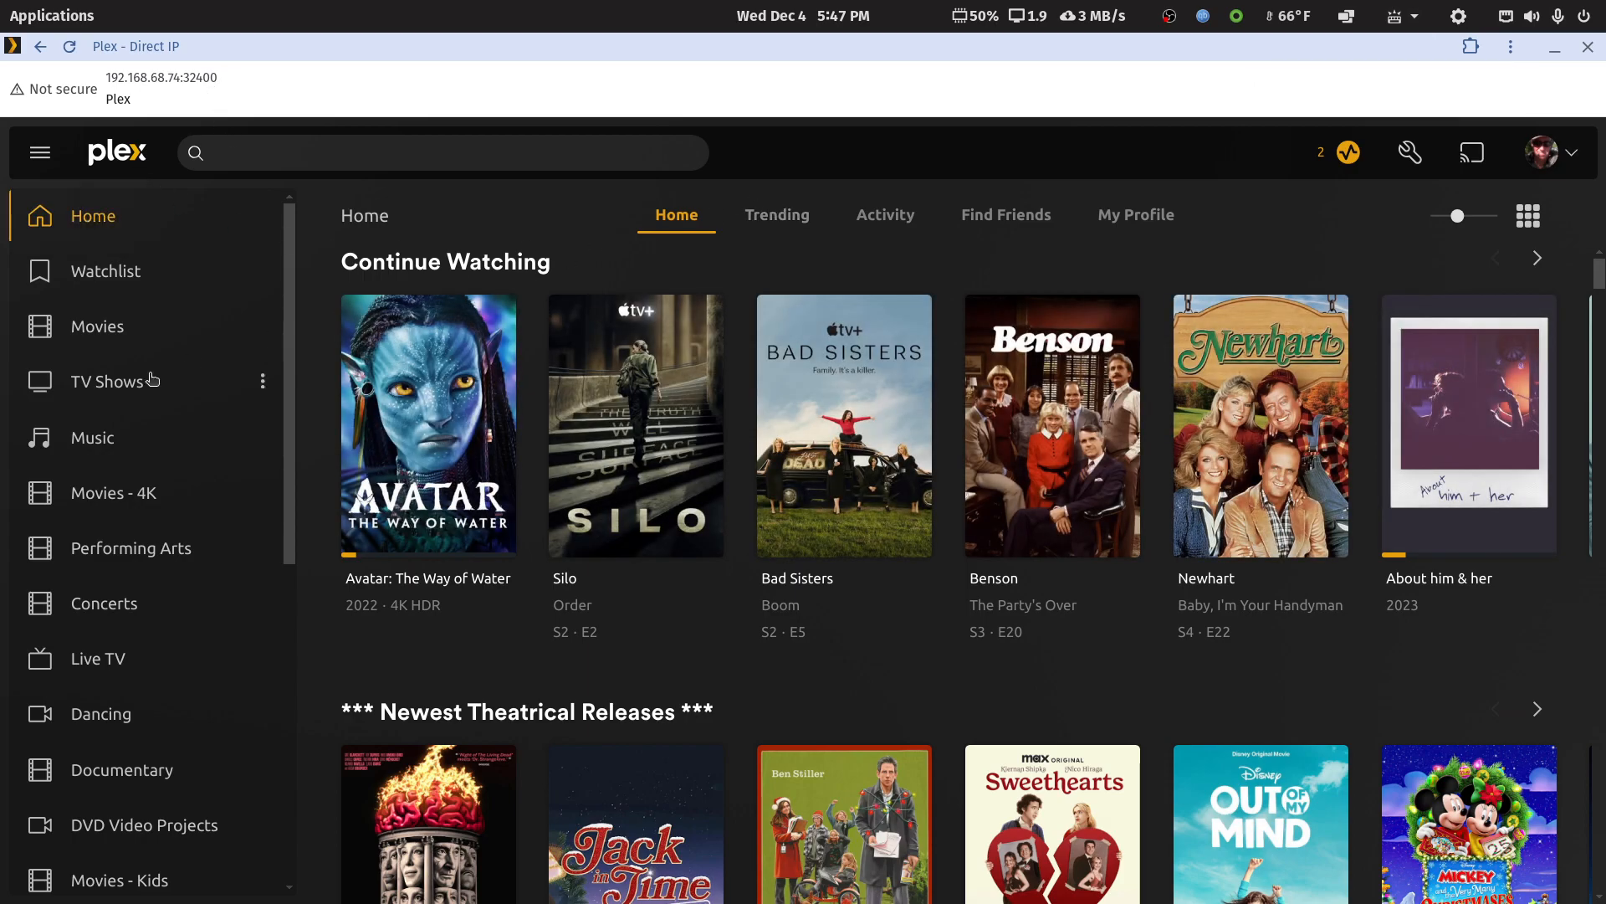
pyautogui.scroll(-1, 126, 711)
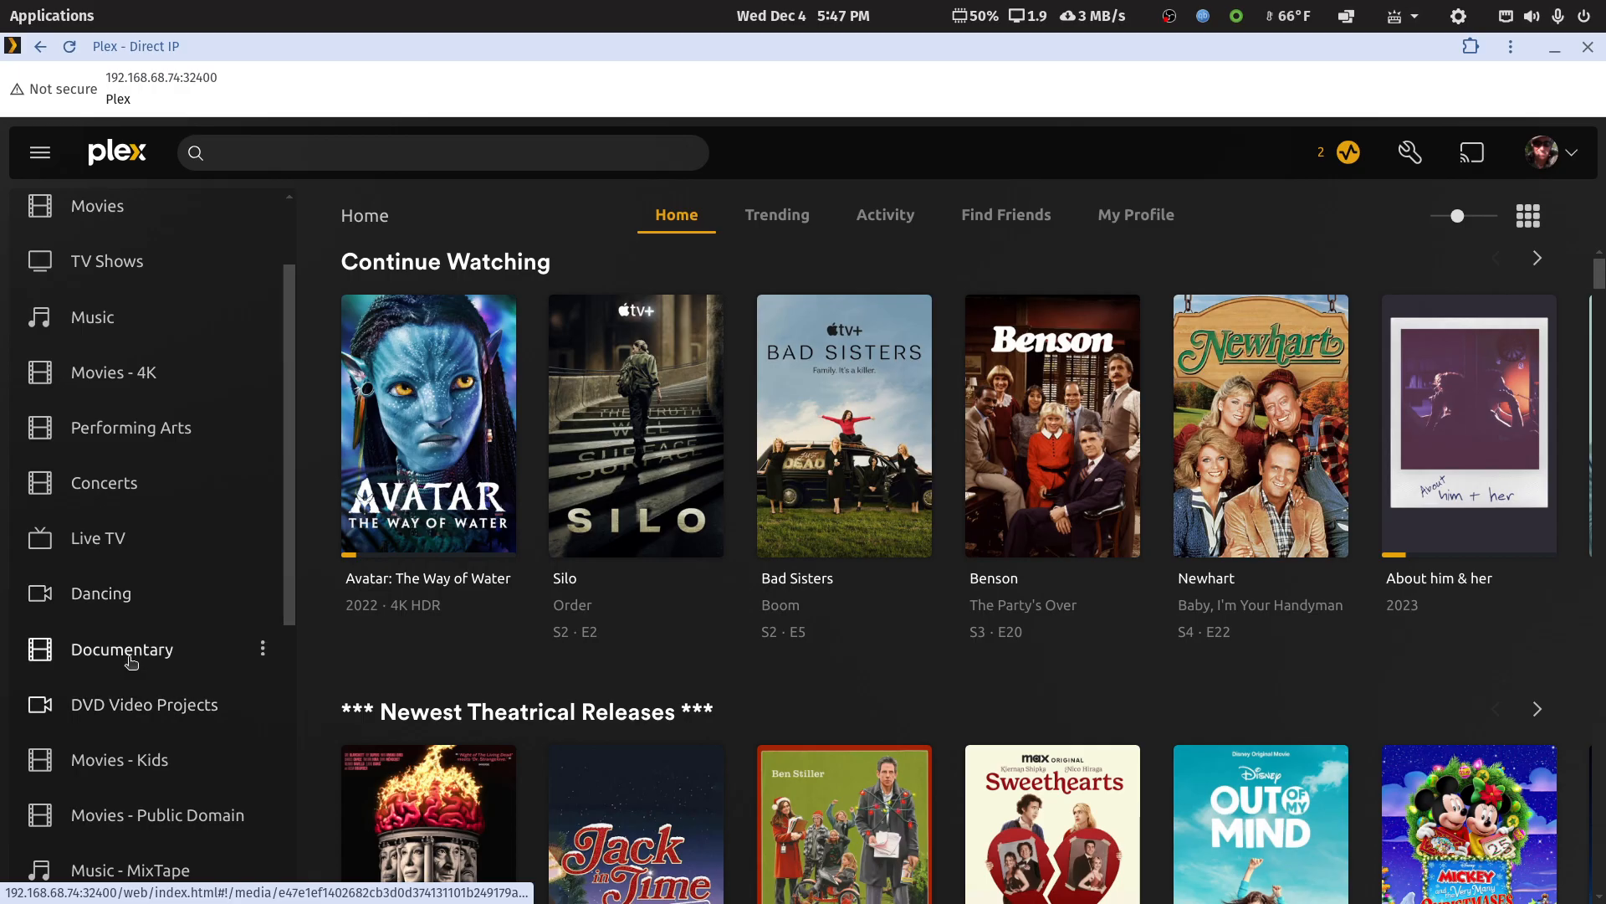
pyautogui.click(130, 656)
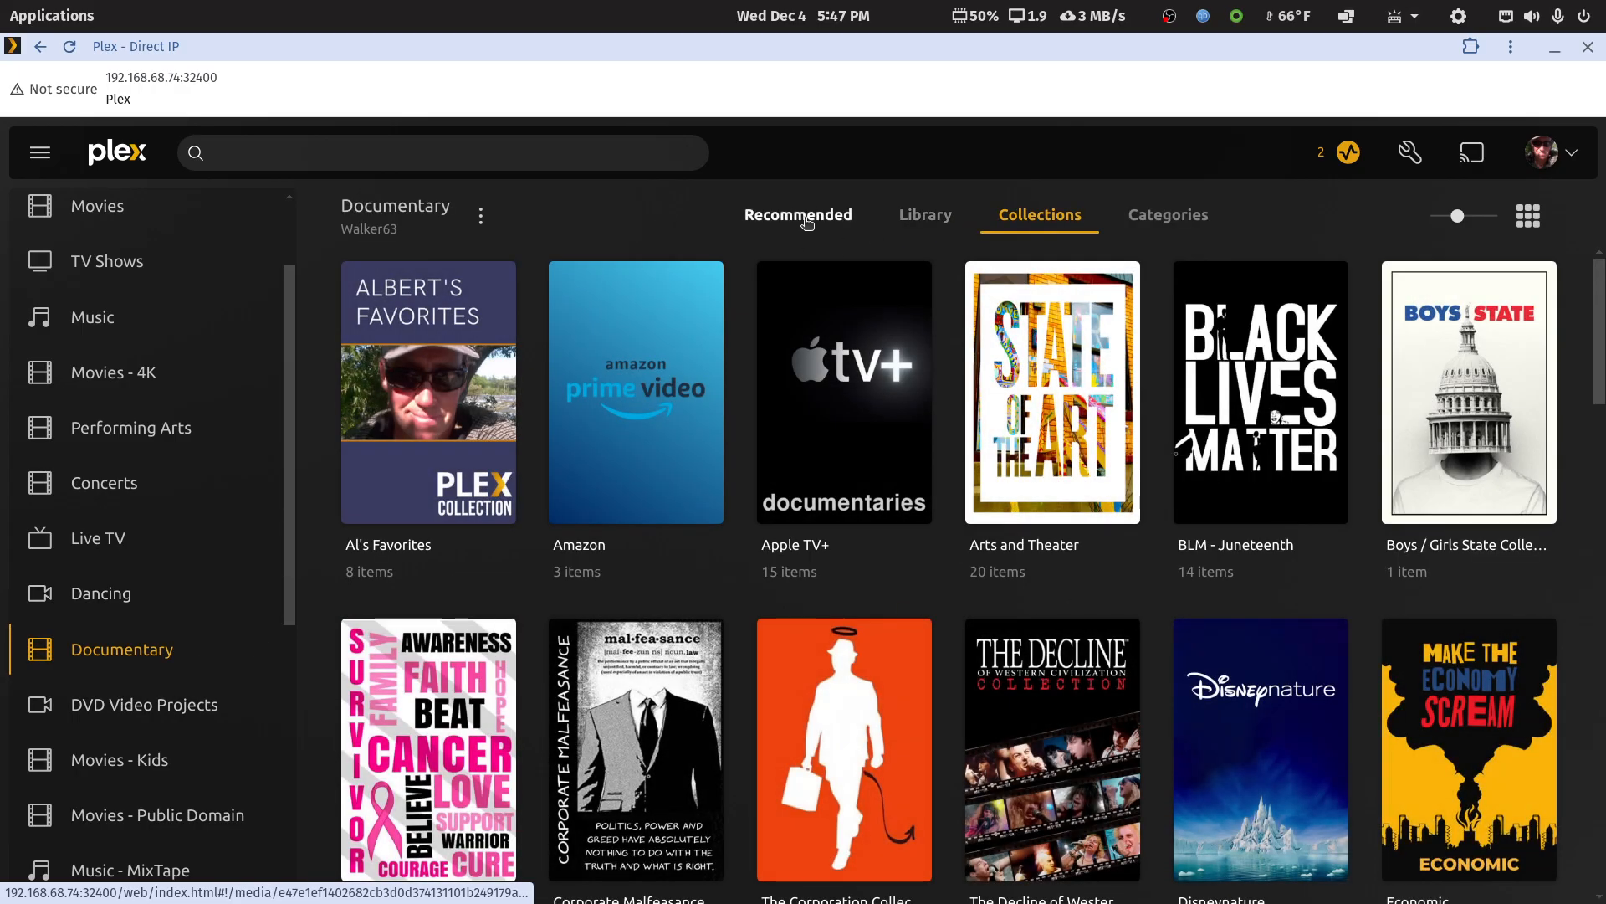
# Switch repeatedly between the Documentary library's Recommended, Library and Collections views to check how quickly they load, ending on Collections
pyautogui.click(805, 219)
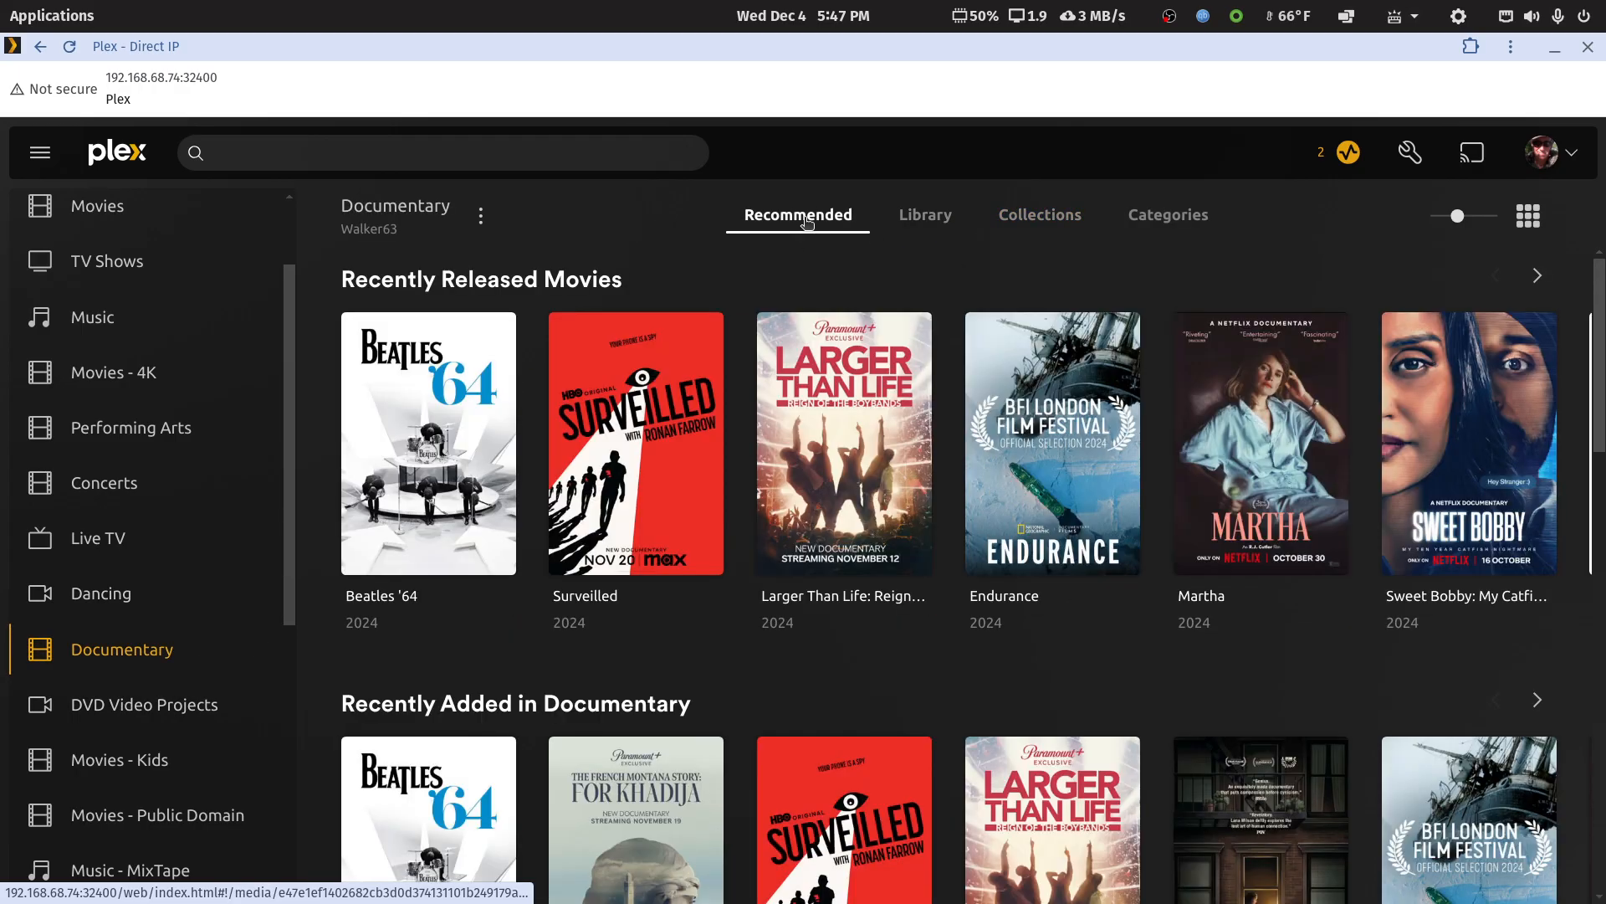
pyautogui.click(933, 220)
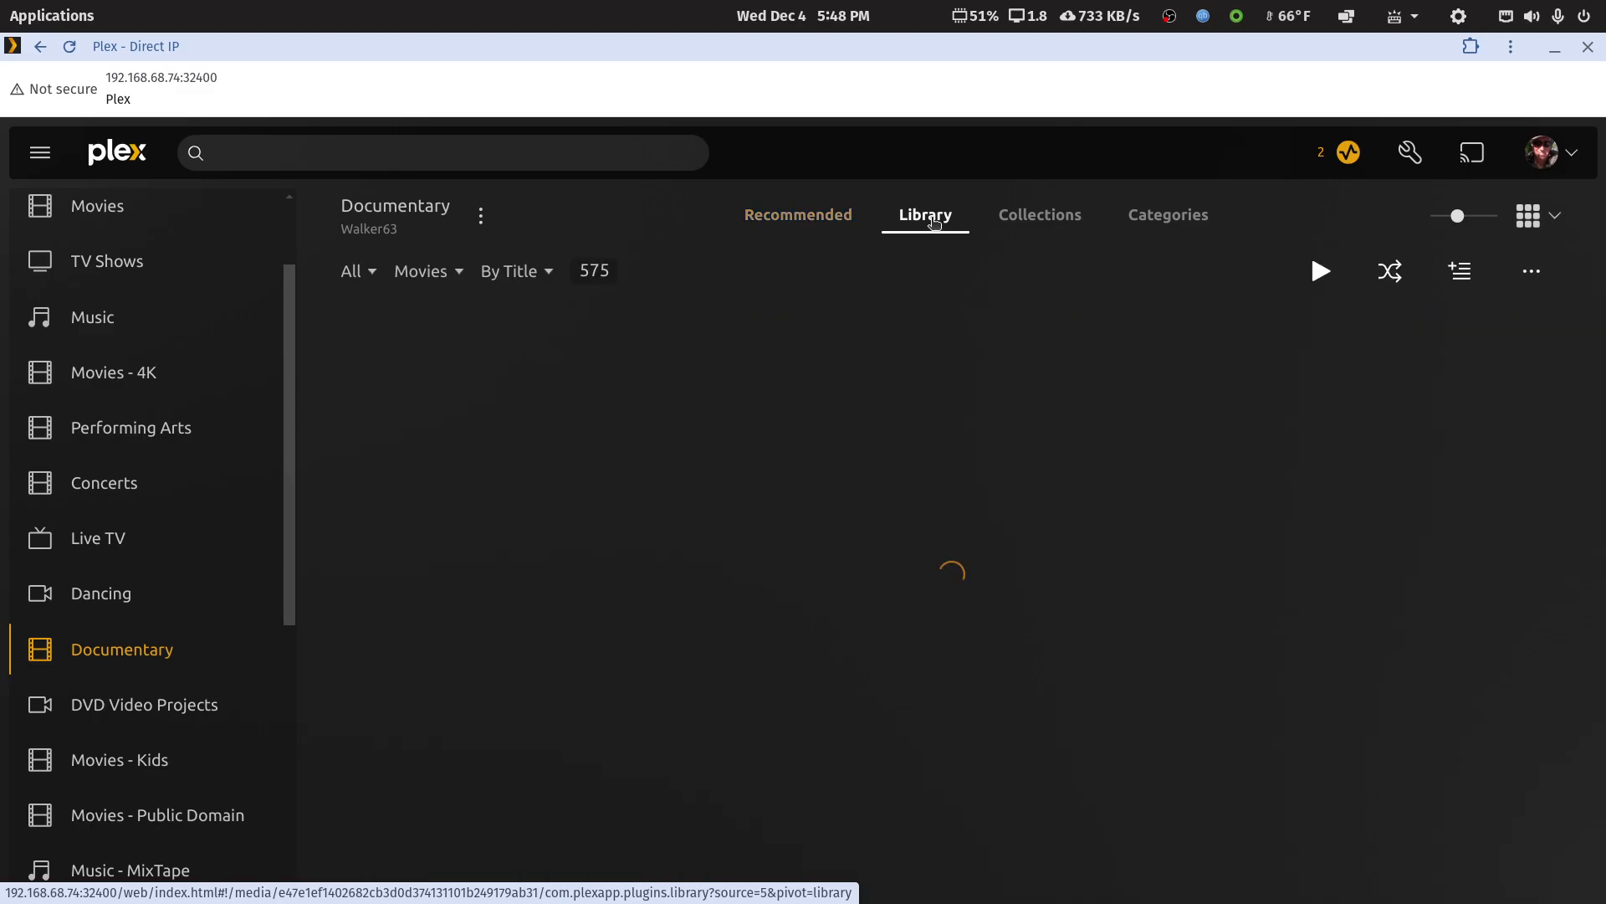
pyautogui.click(1029, 217)
pyautogui.click(828, 219)
pyautogui.click(925, 219)
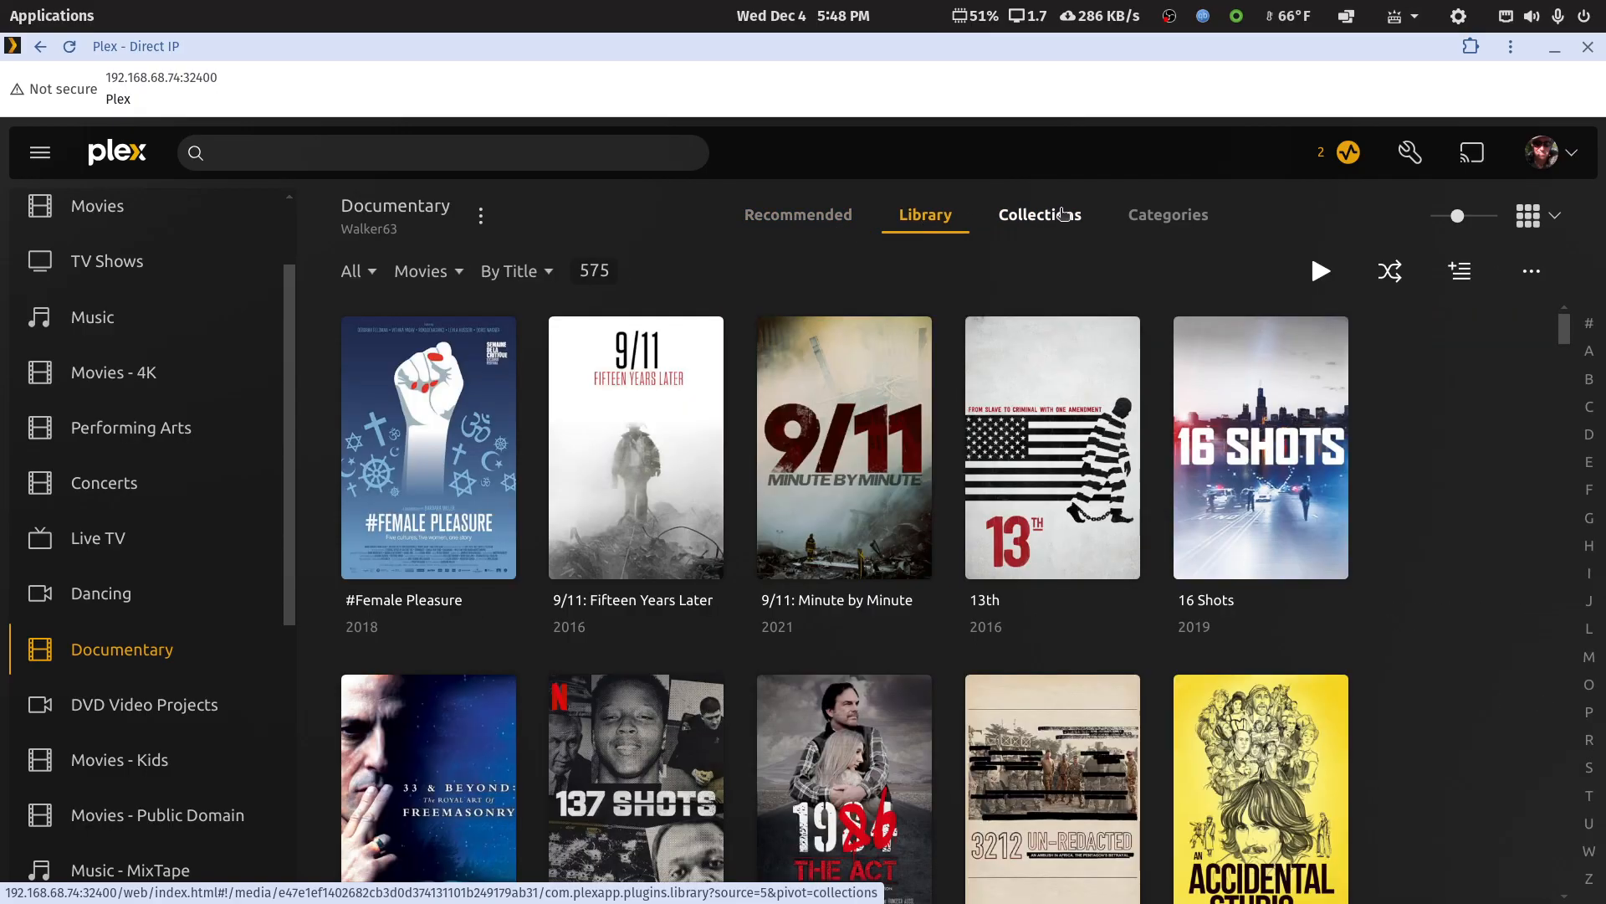
pyautogui.click(1040, 216)
pyautogui.click(799, 220)
pyautogui.click(905, 220)
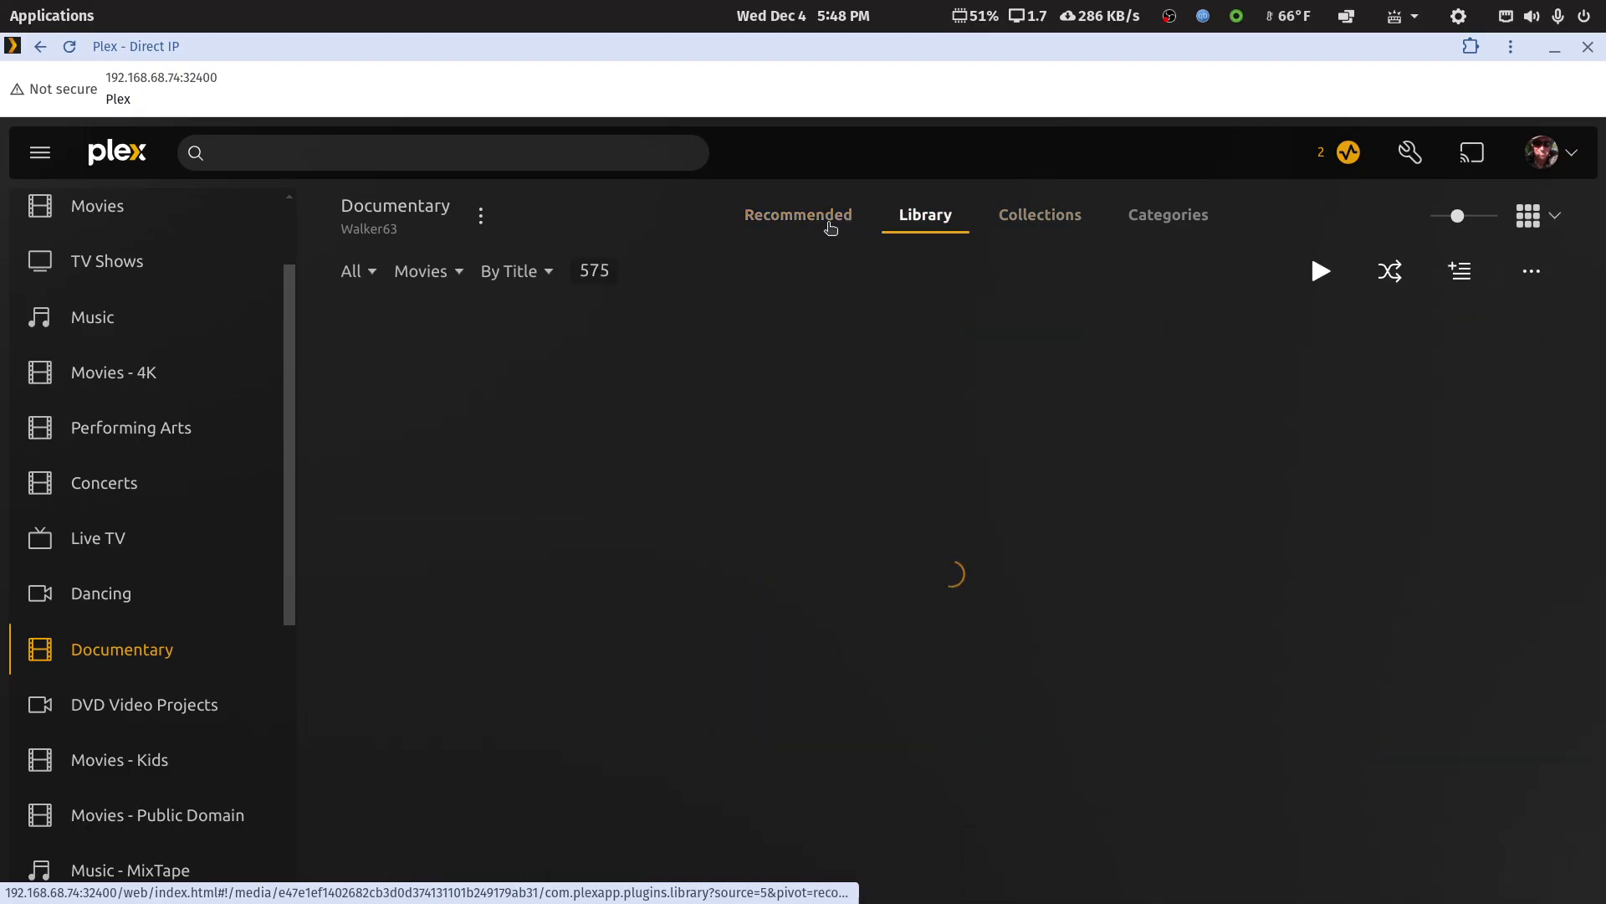
pyautogui.click(805, 222)
pyautogui.click(879, 221)
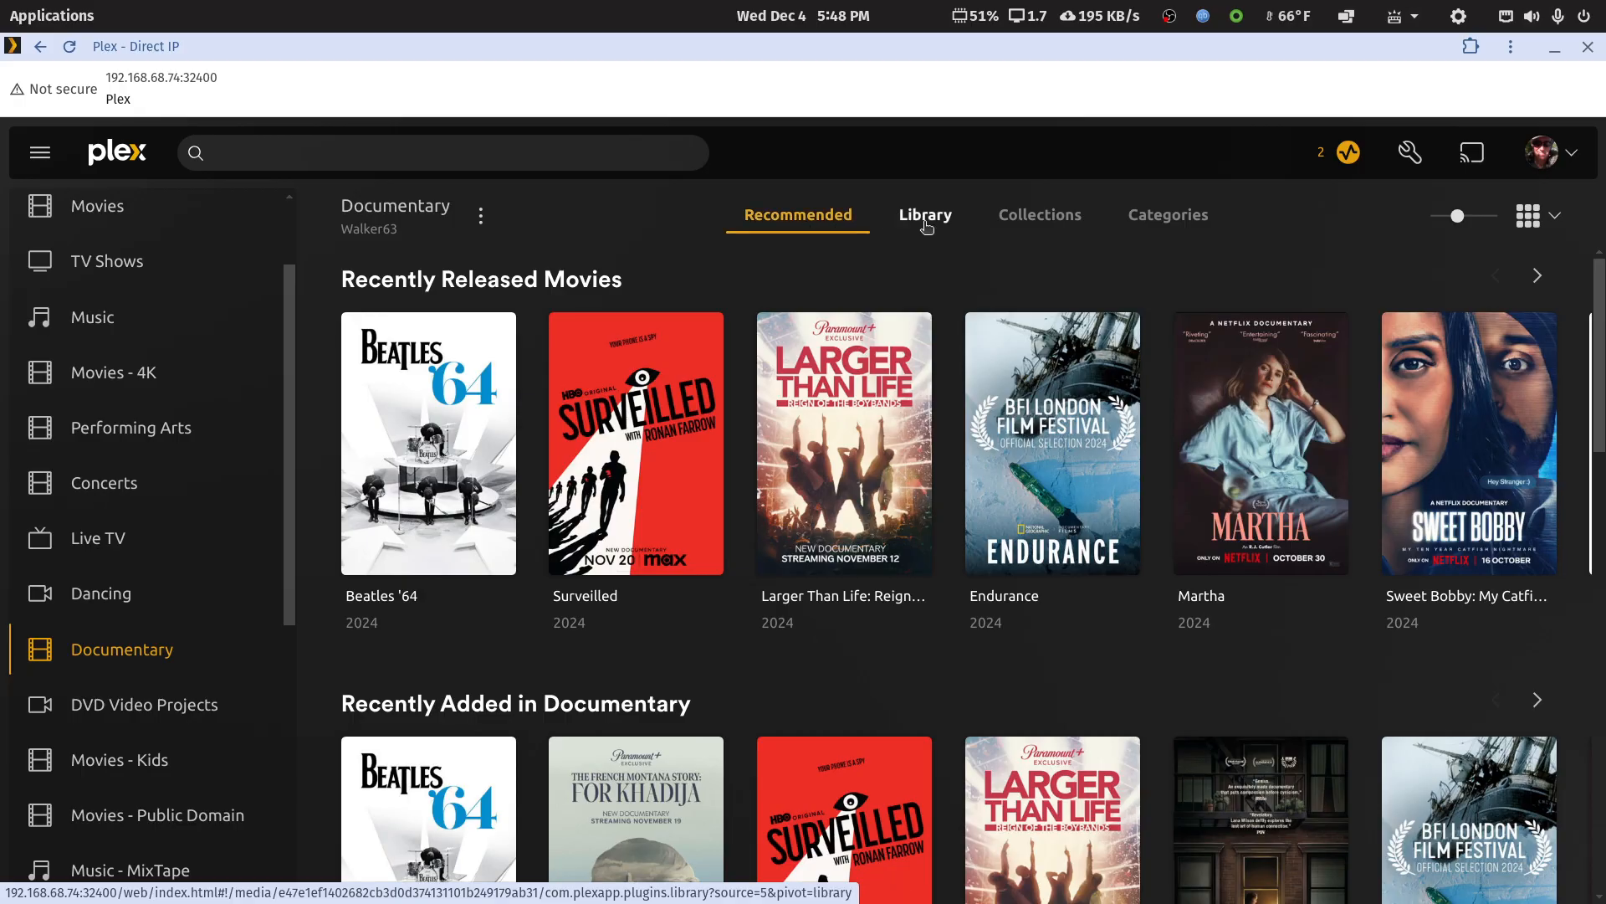
pyautogui.click(1040, 218)
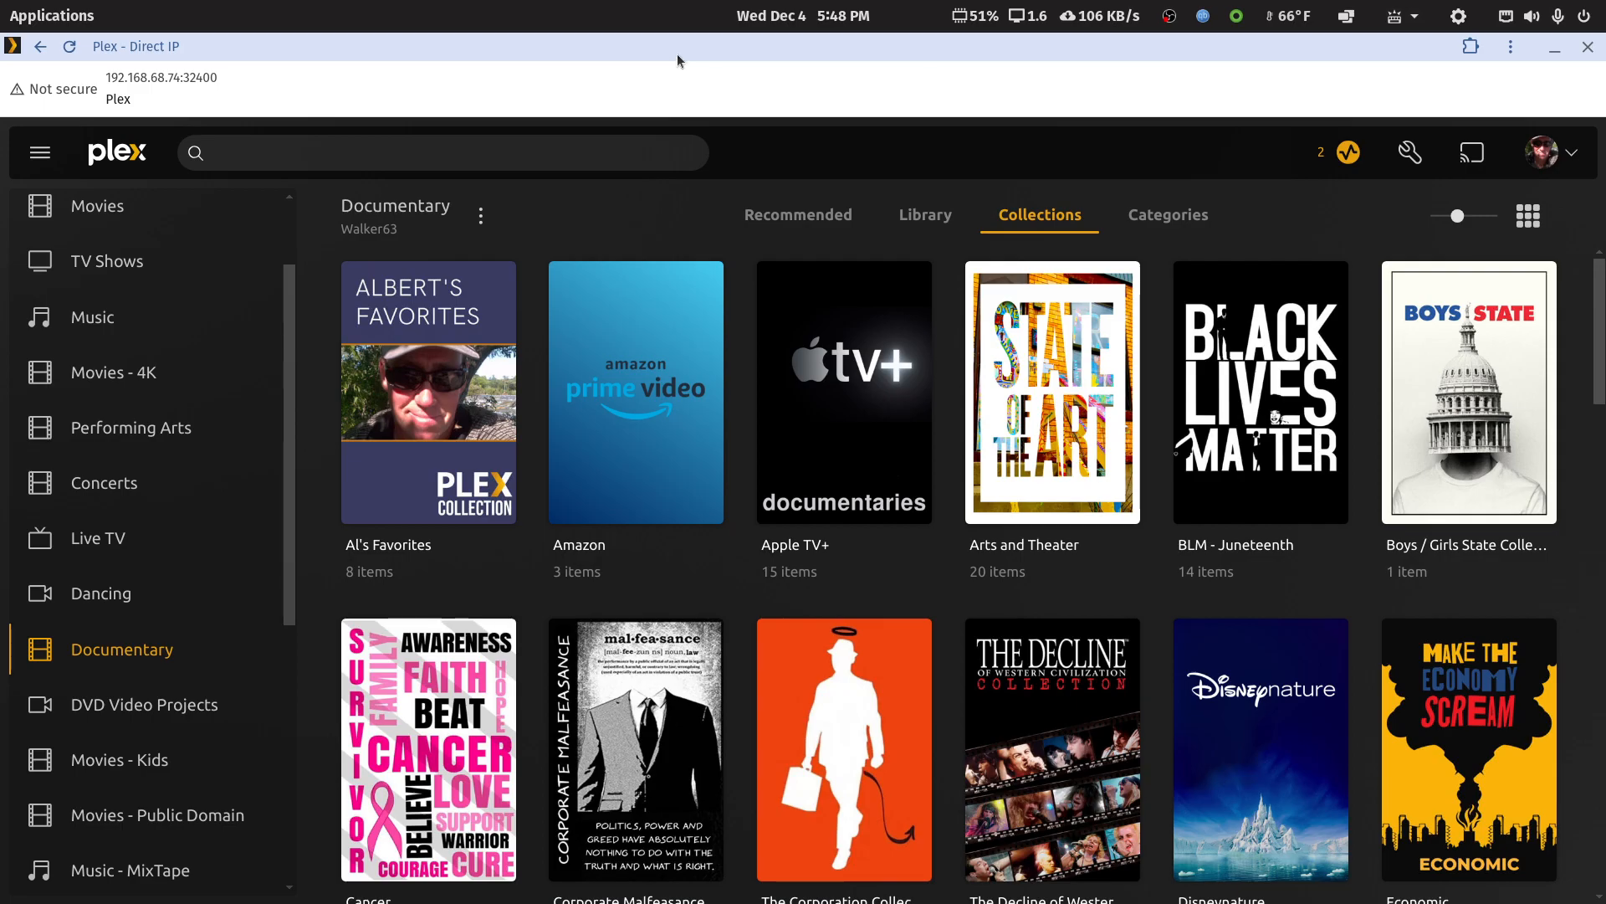
# Close the direct-IP Plex window, switch to the Plex Web app, and maximize its window
pyautogui.click(1590, 48)
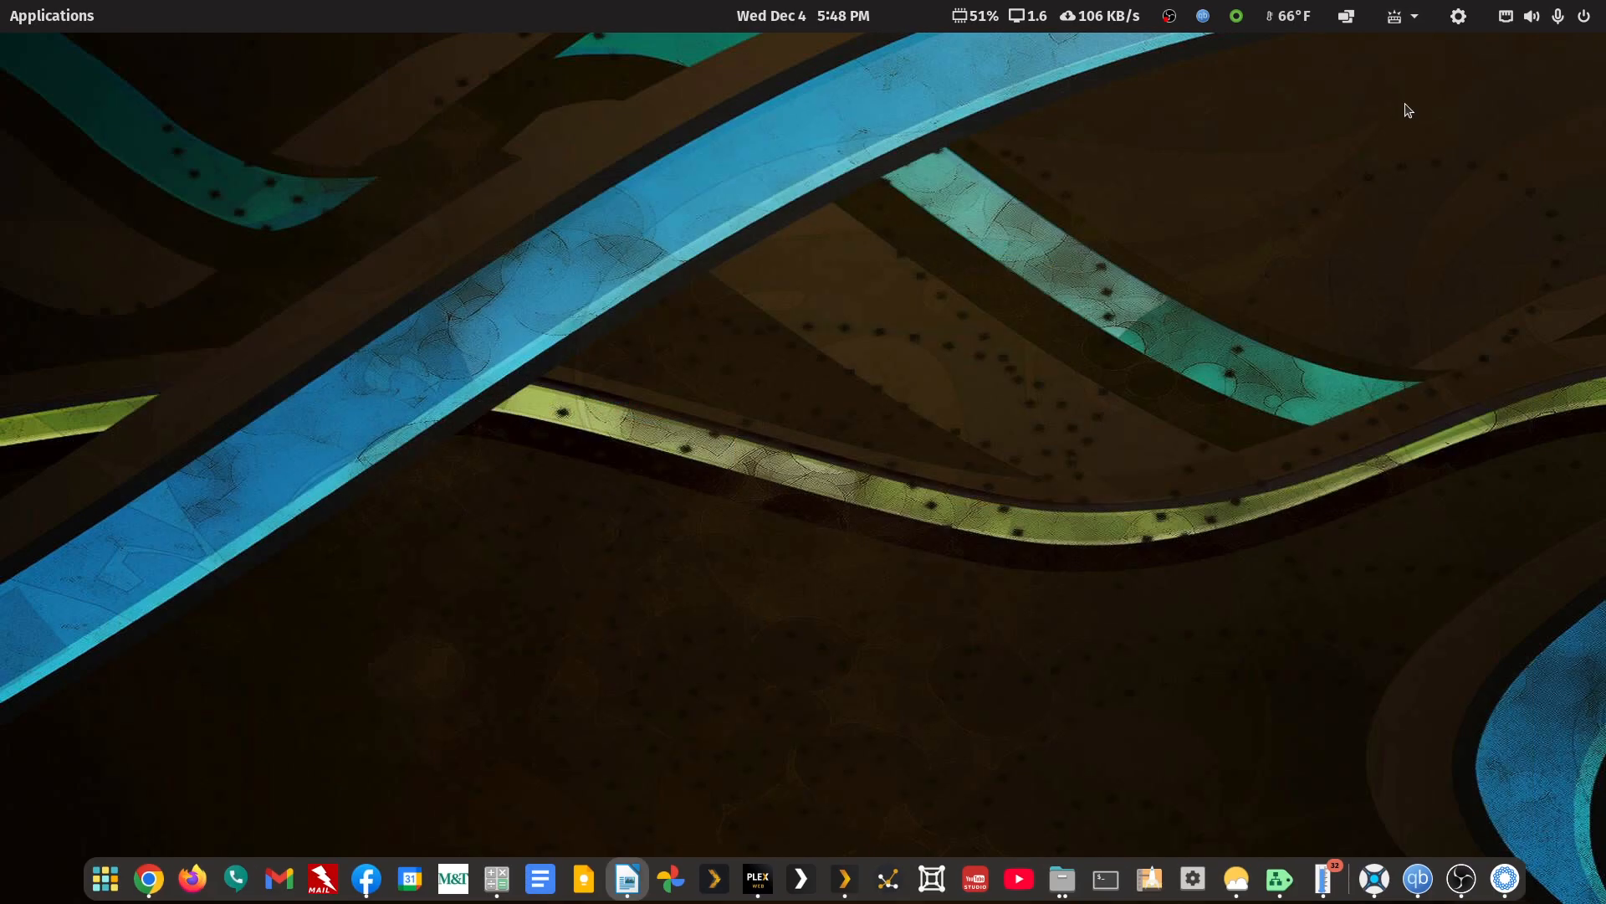
pyautogui.click(758, 880)
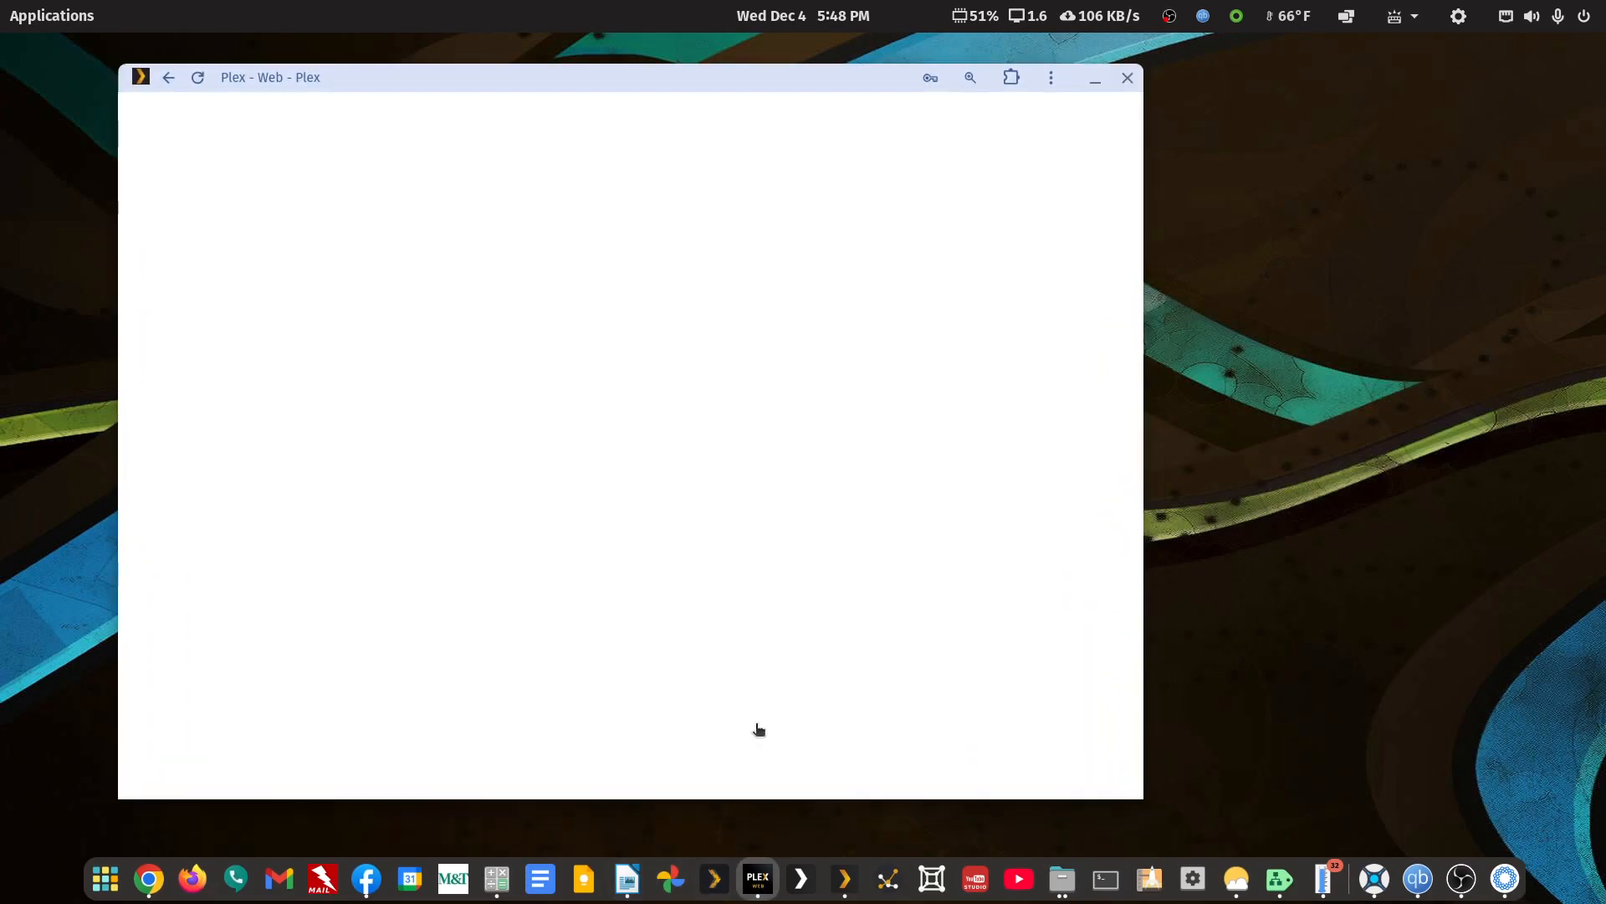
pyautogui.doubleClick(679, 84)
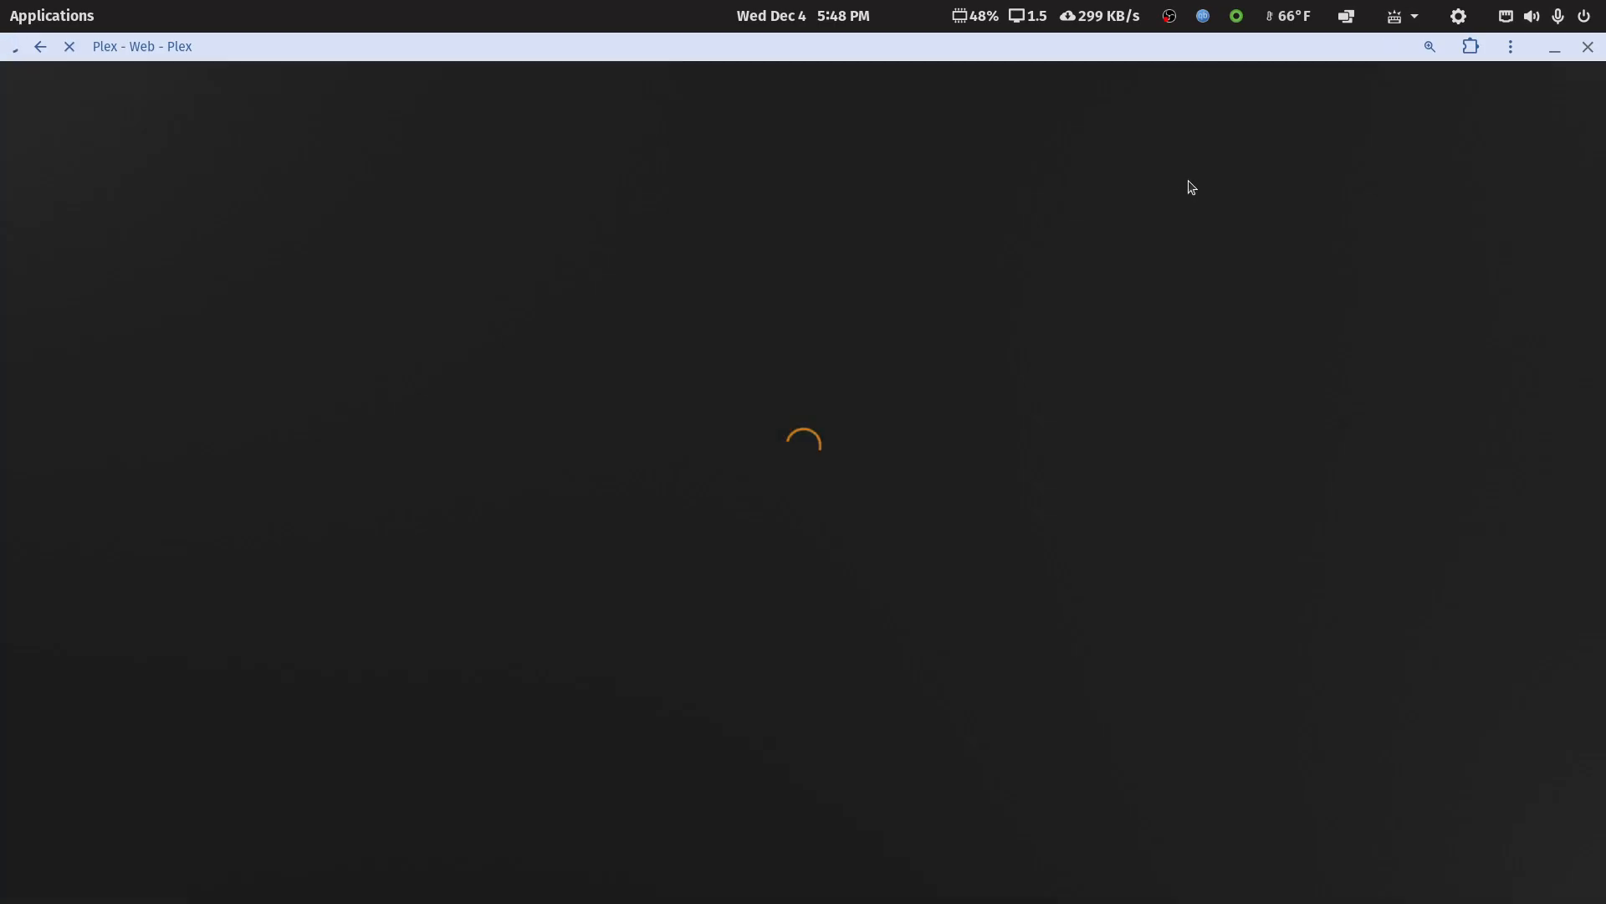
# Open the Documentary library from the Plex Web home page and reduce the page zoom to 110%
pyautogui.click(1337, 112)
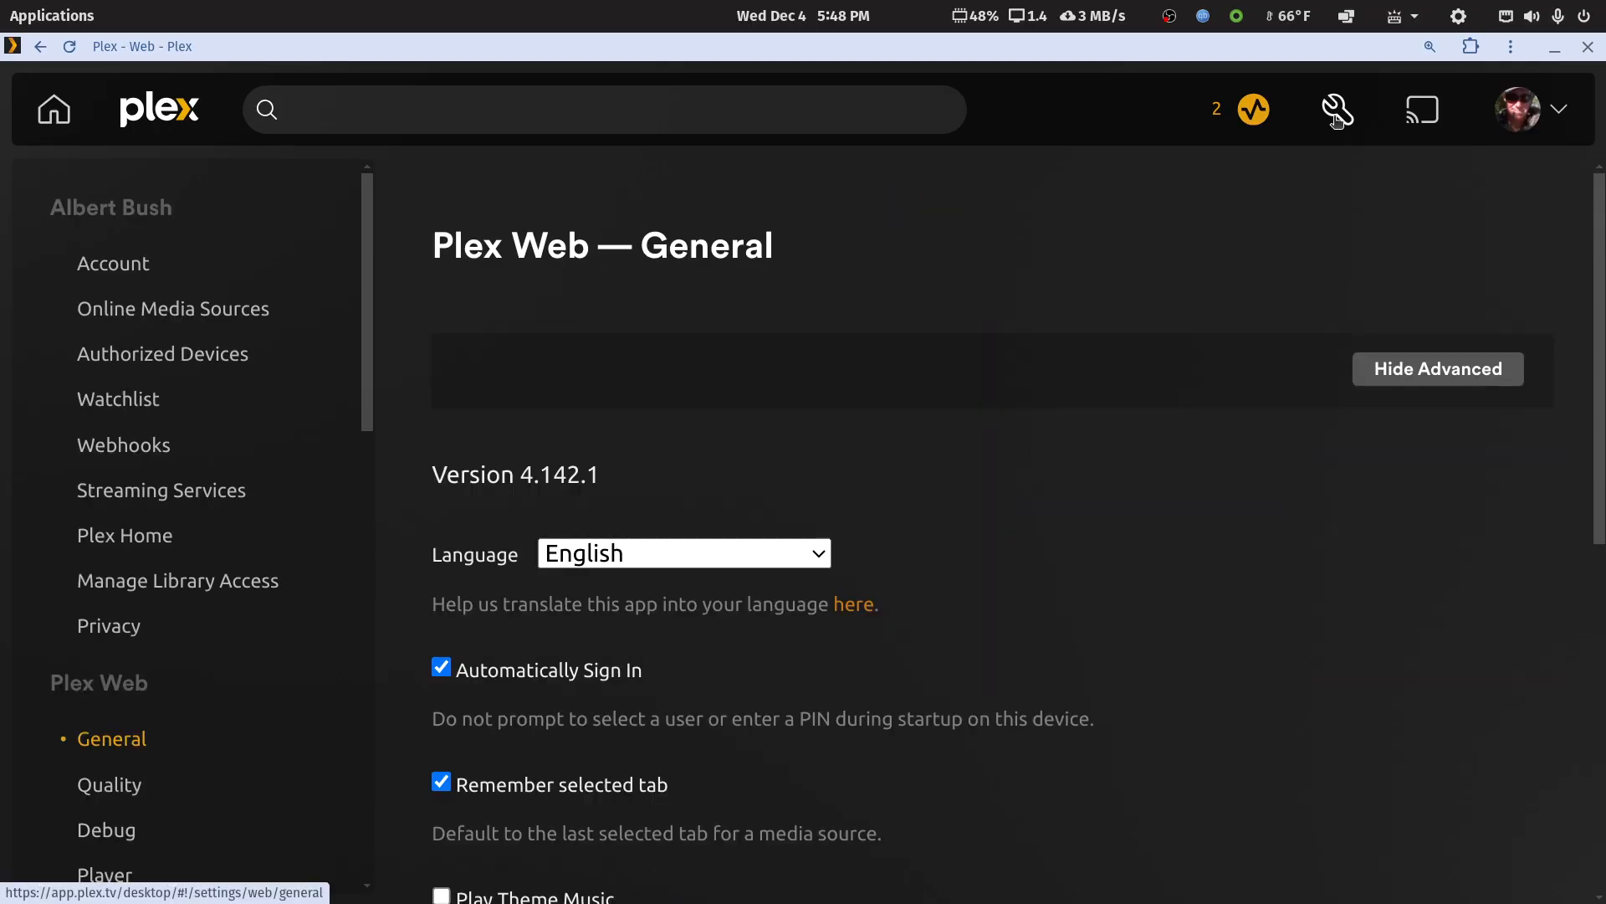
pyautogui.click(53, 110)
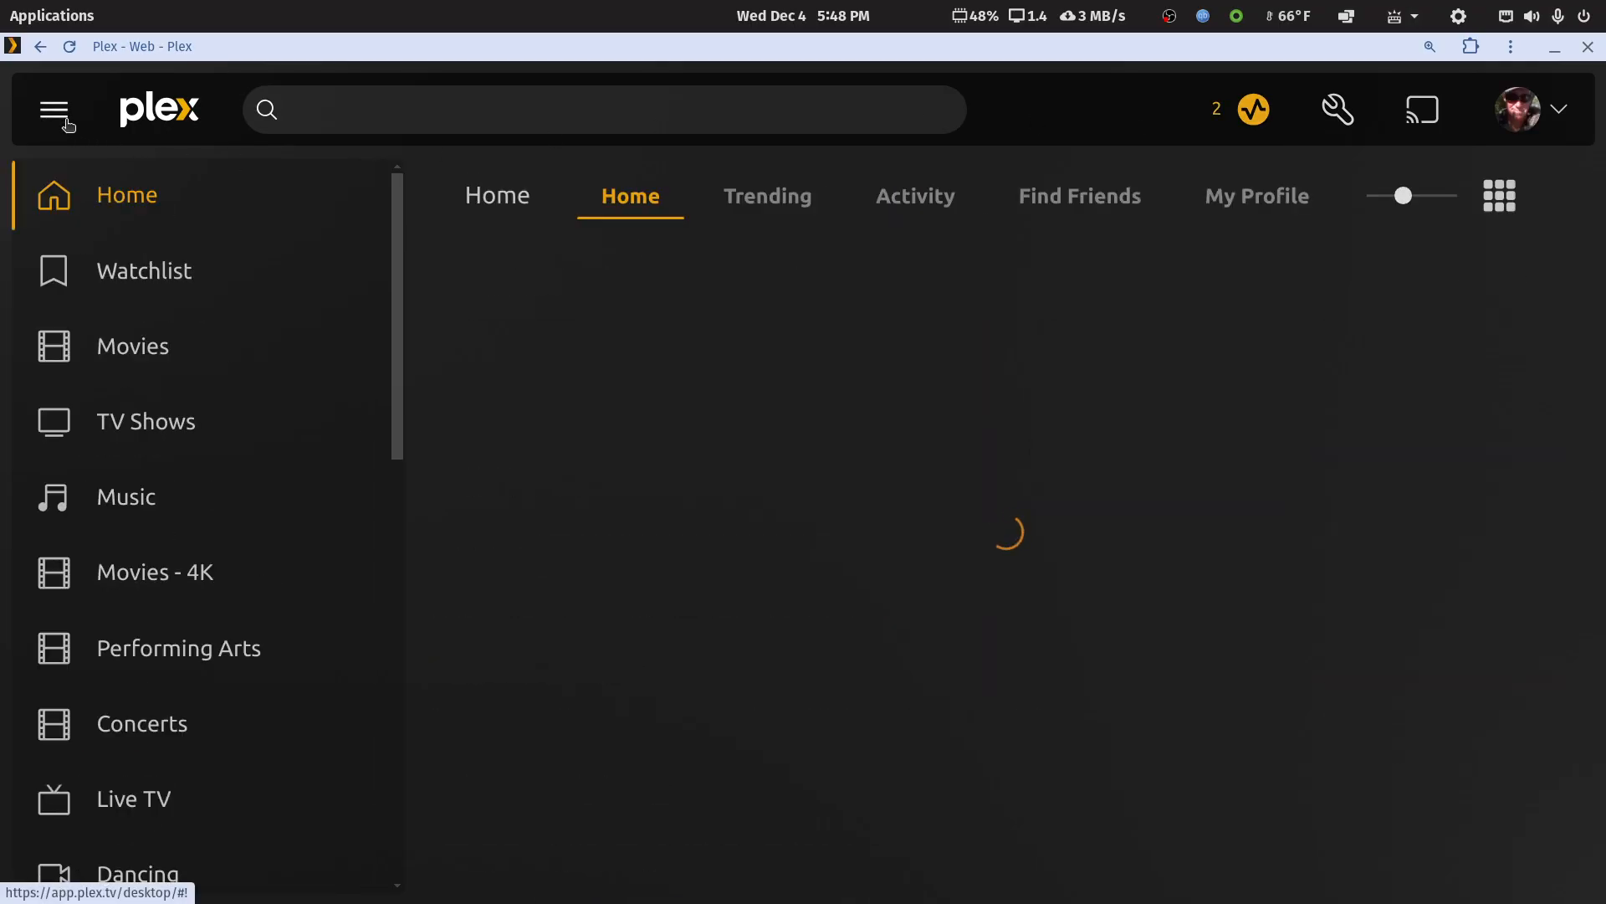
pyautogui.scroll(-6, 205, 549)
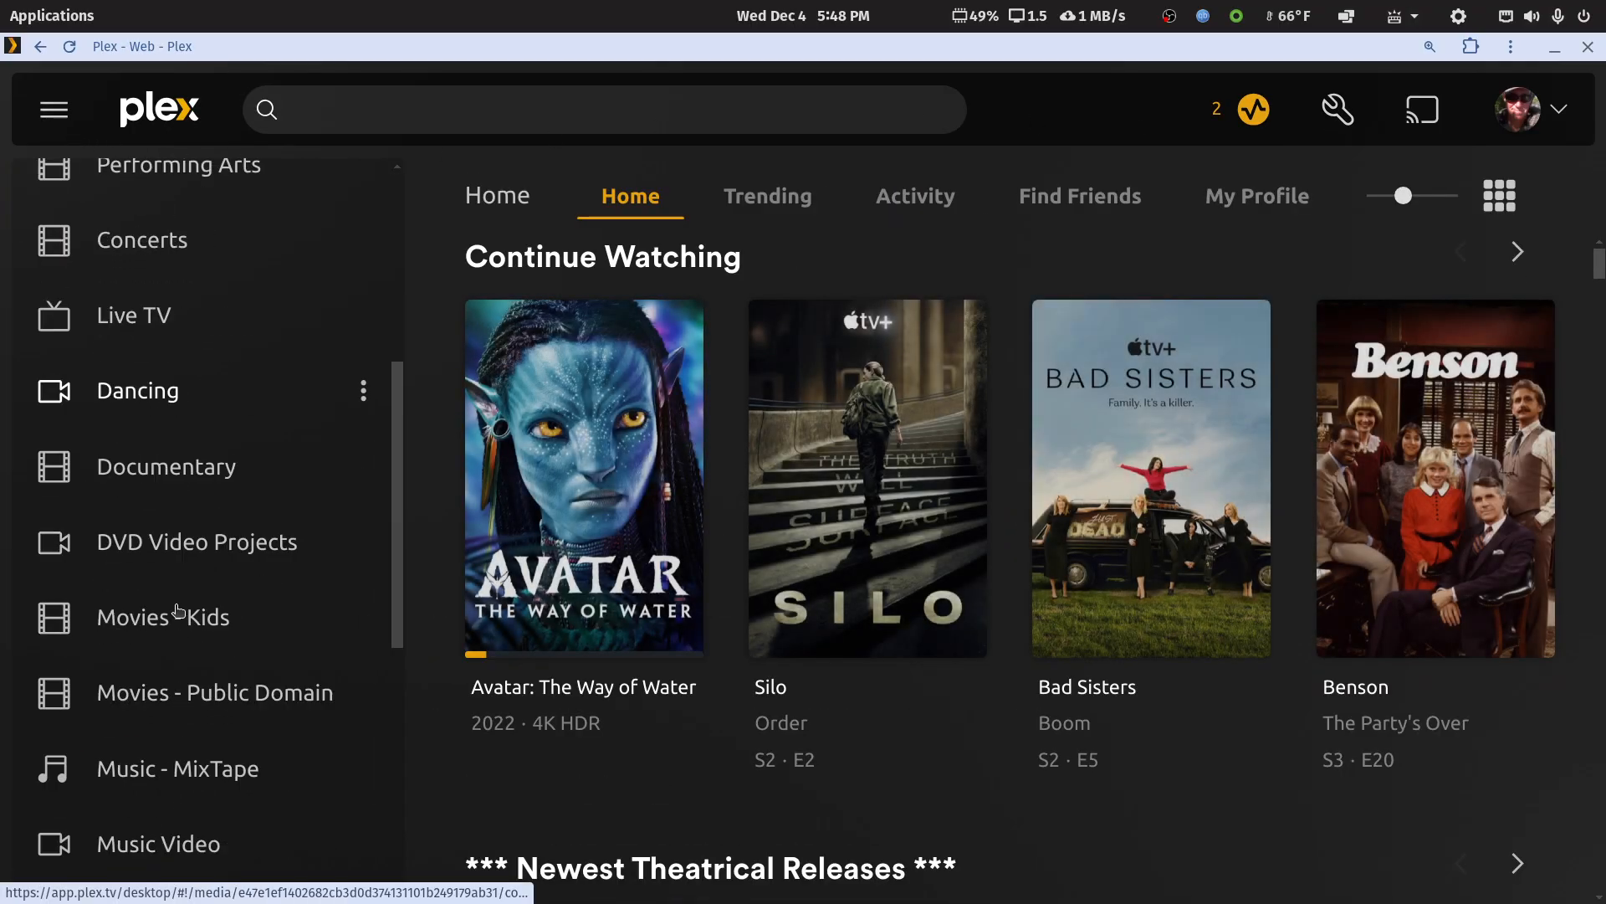
pyautogui.click(163, 466)
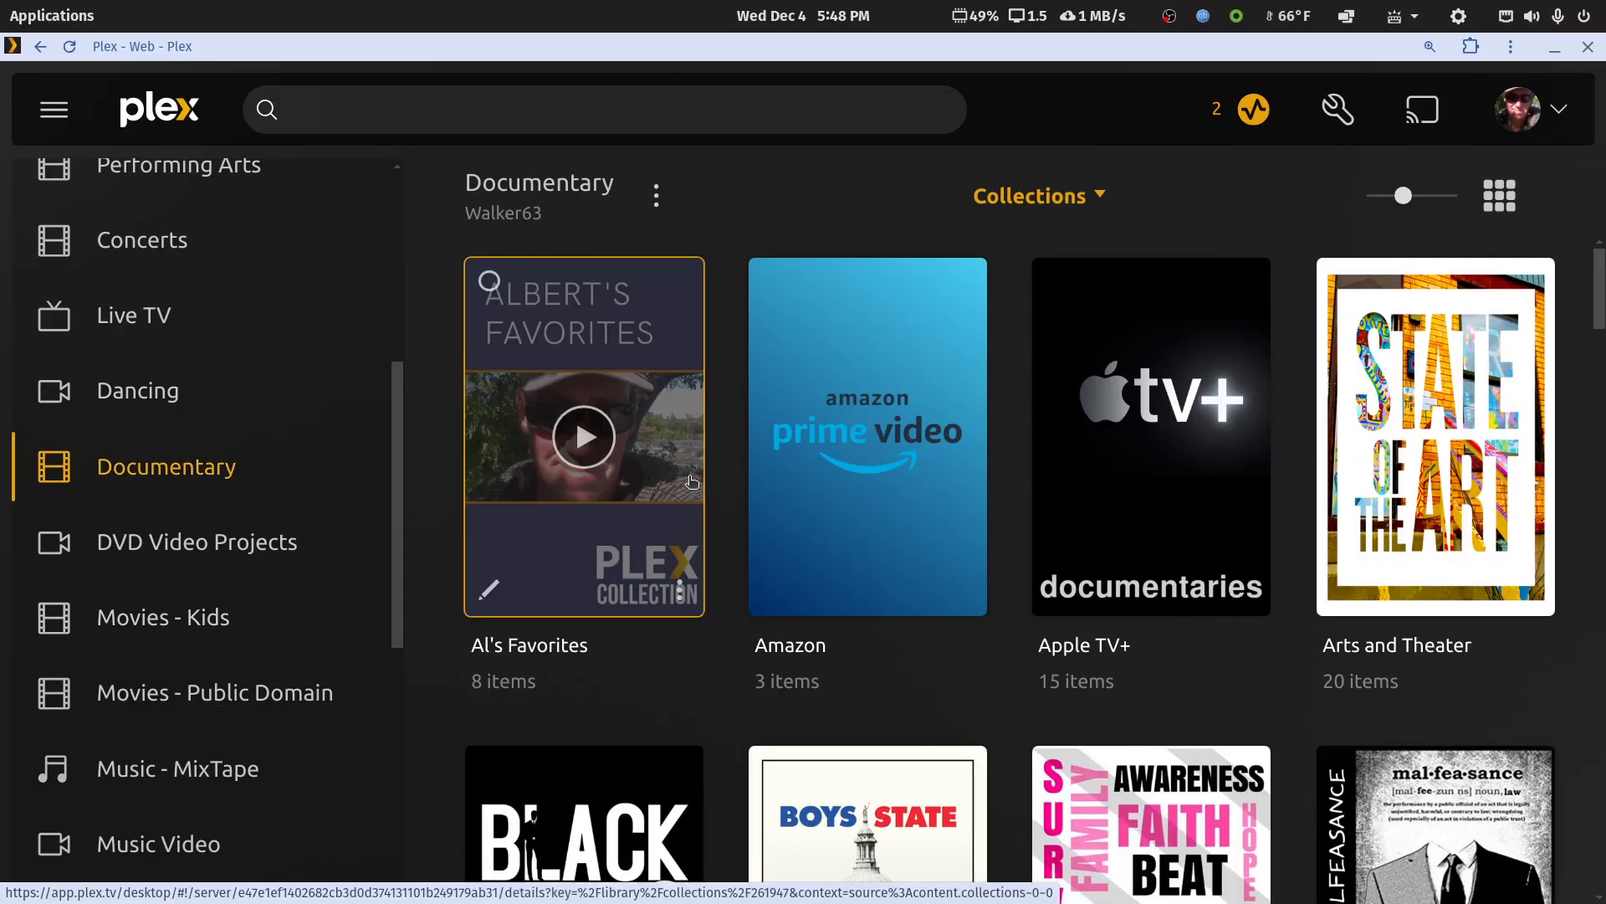
pyautogui.hotkey('ctrl', '-')
pyautogui.hotkey('ctrl', '-')
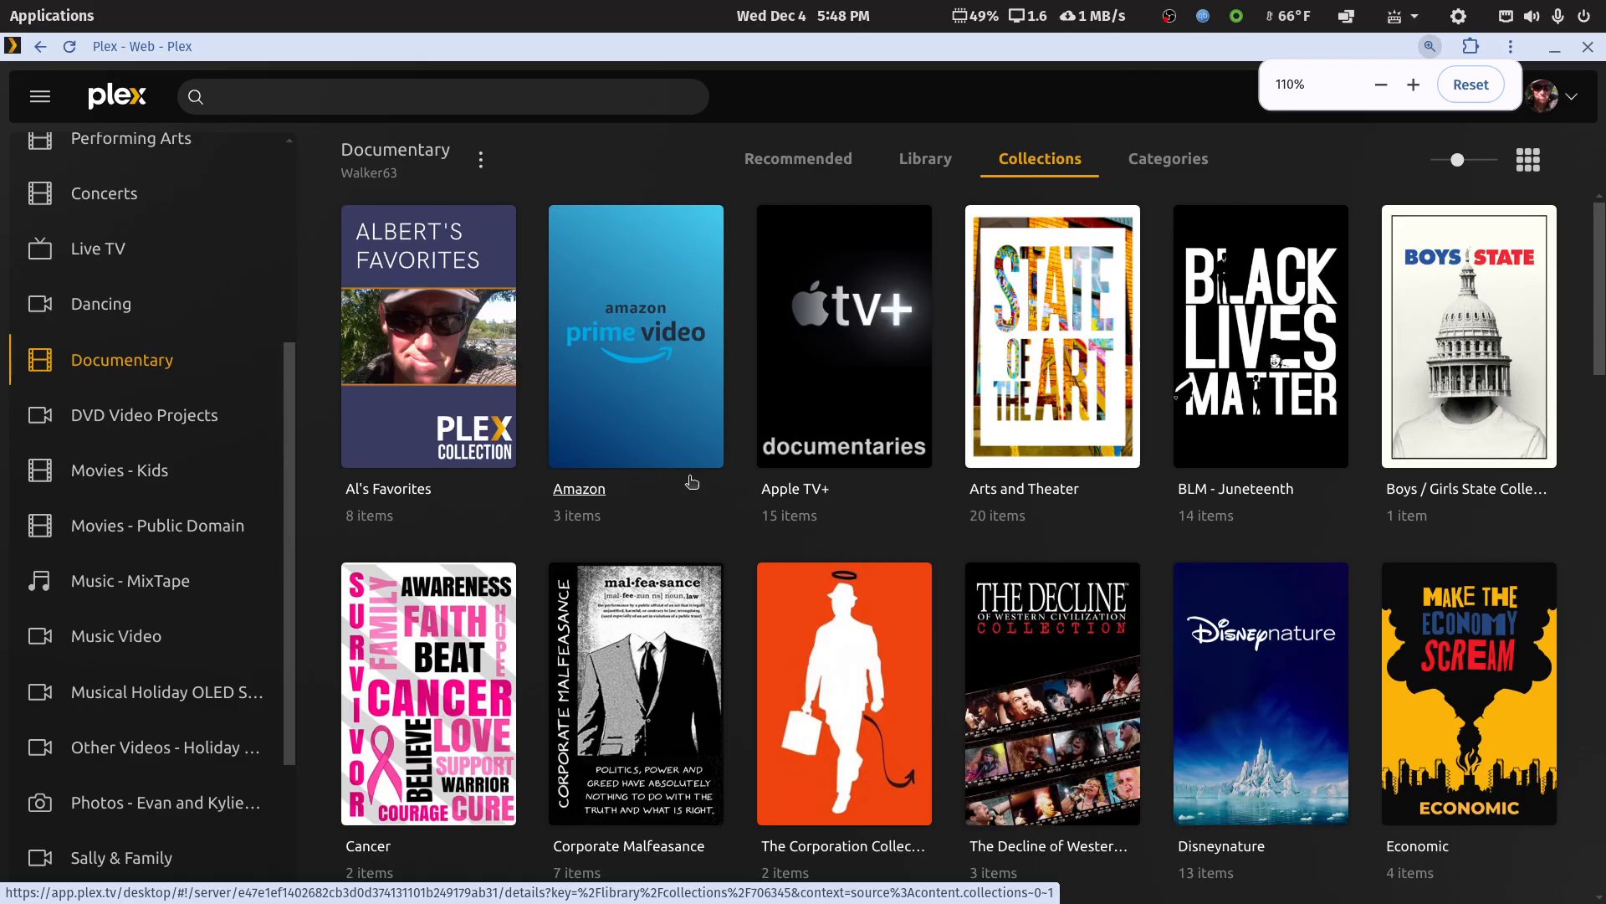
# Cycle through the Documentary library's Recommended, Library and Collections views in Plex Web to check their loading speed, ending on Recommended
pyautogui.click(831, 162)
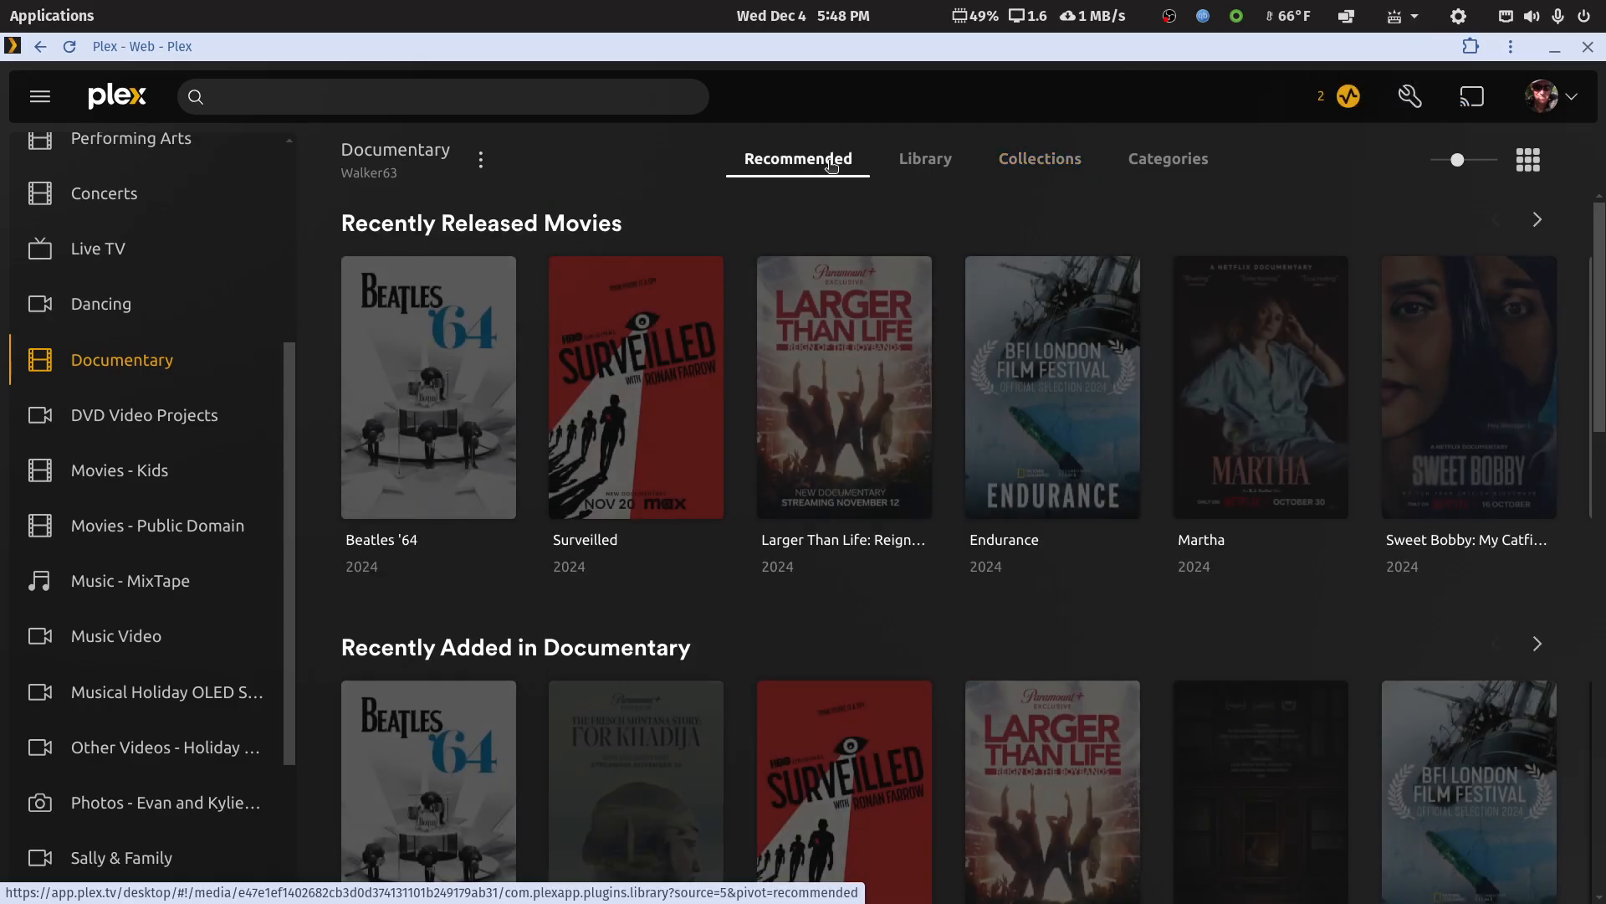
pyautogui.click(925, 159)
pyautogui.click(1052, 161)
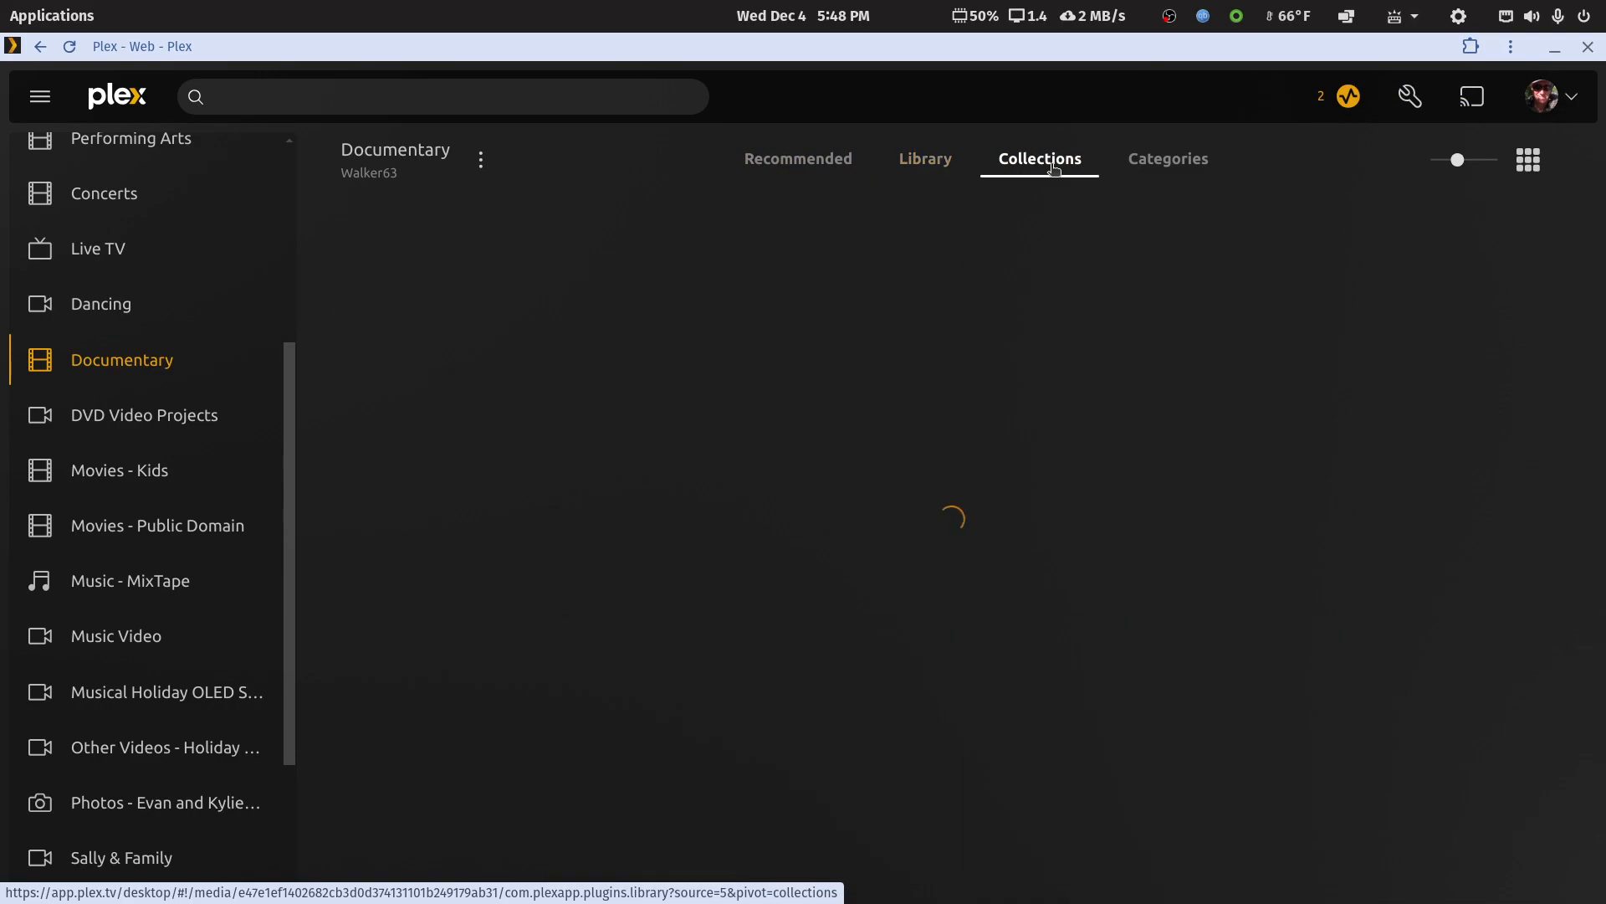
pyautogui.click(791, 168)
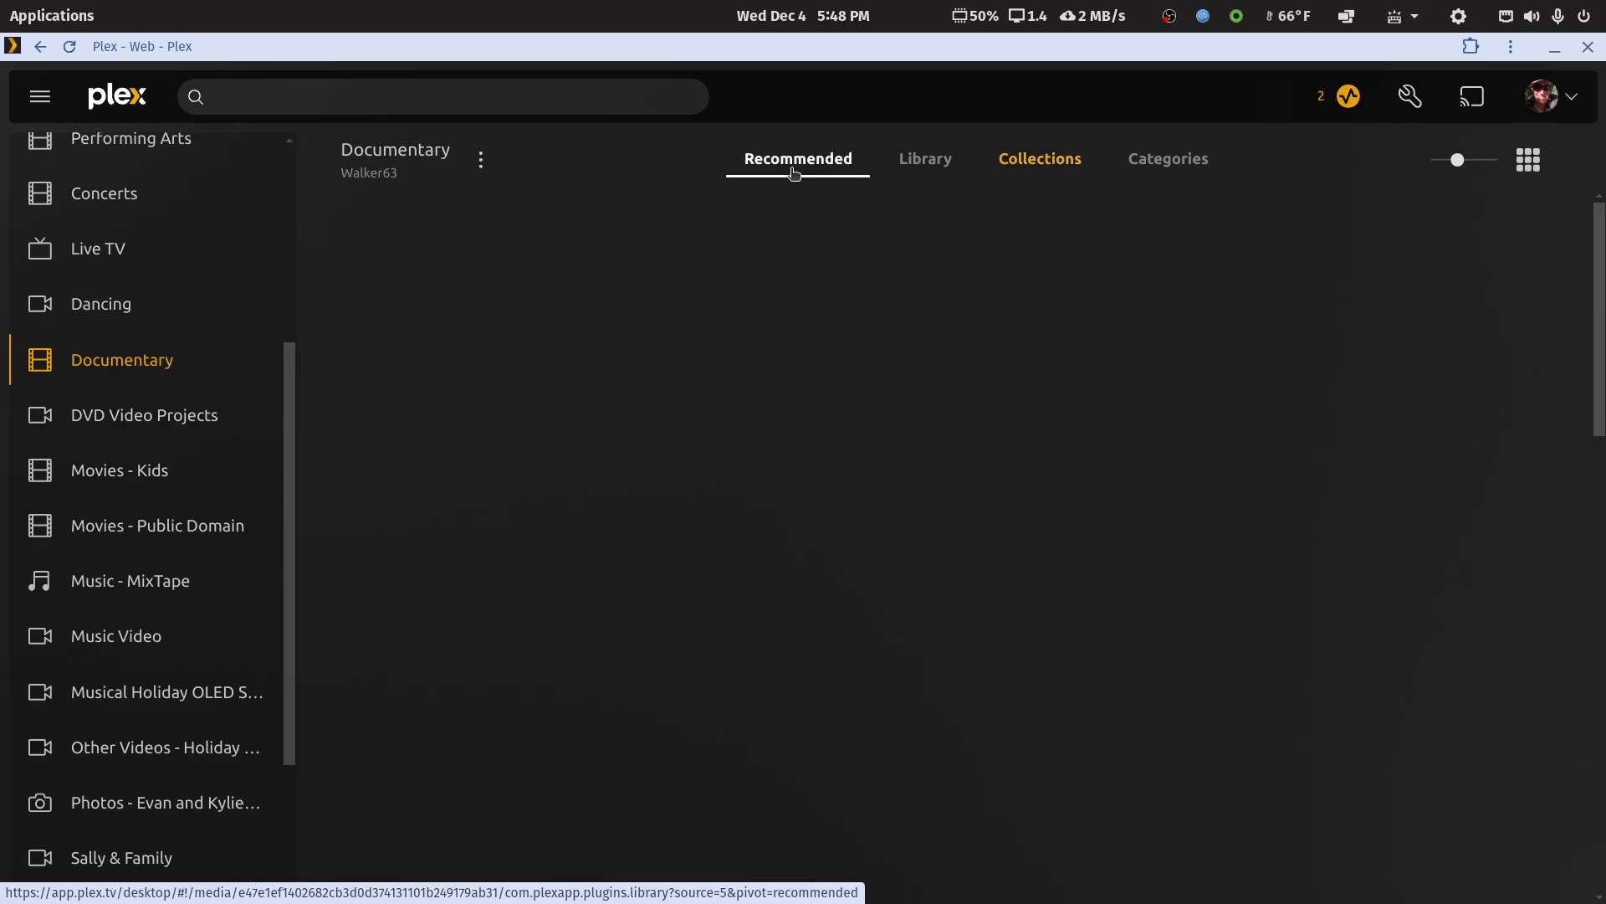
pyautogui.click(920, 163)
pyautogui.click(1048, 161)
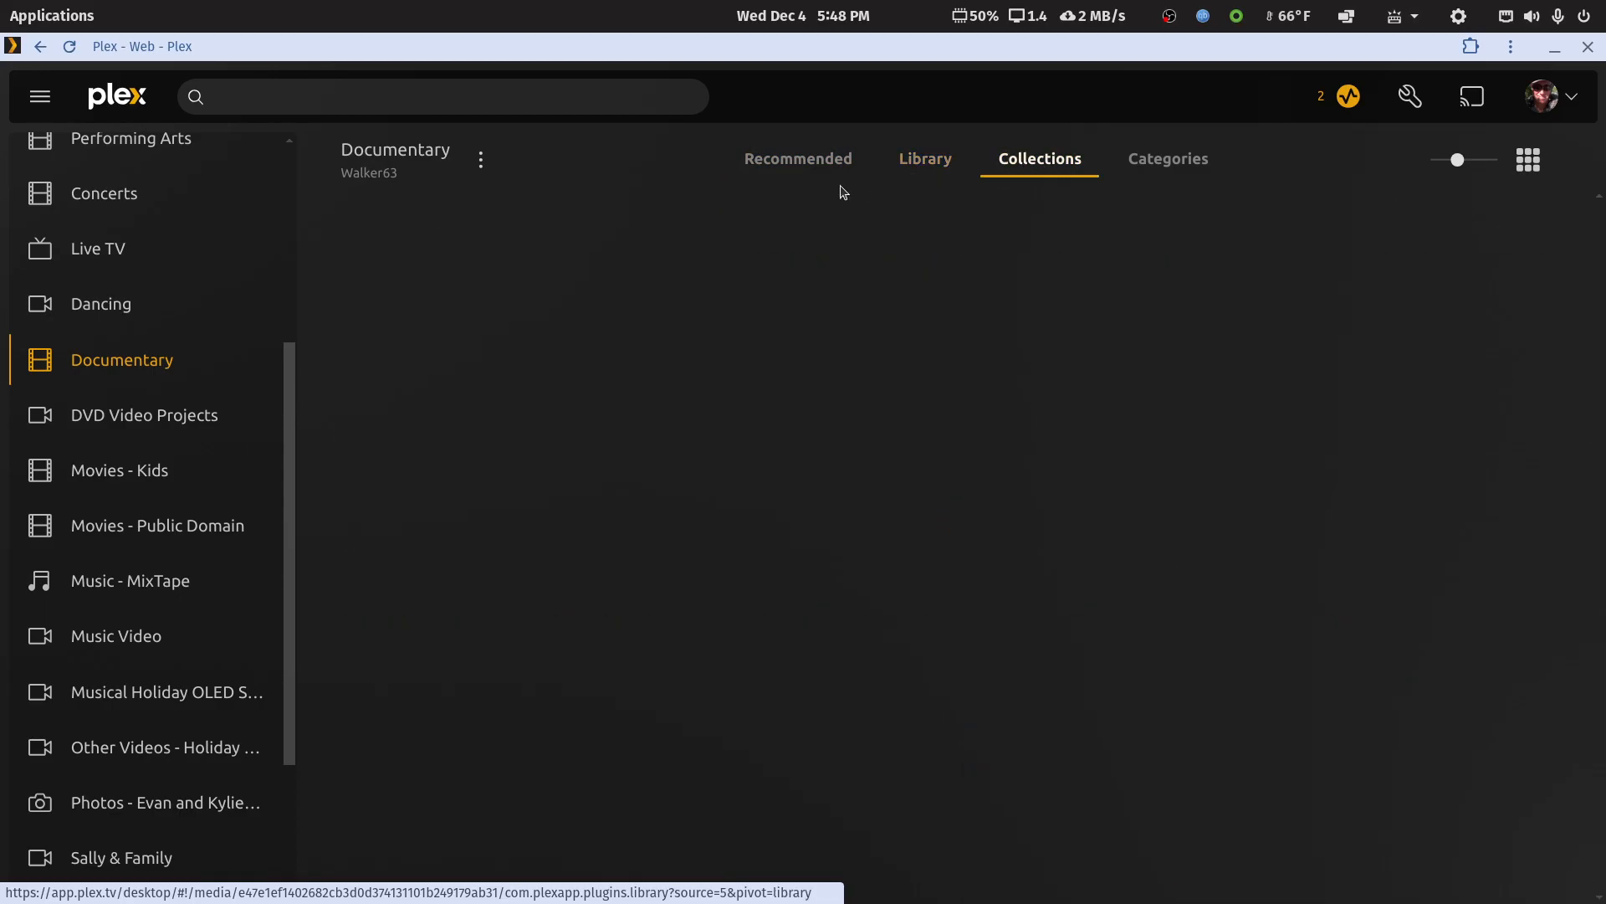
pyautogui.click(808, 167)
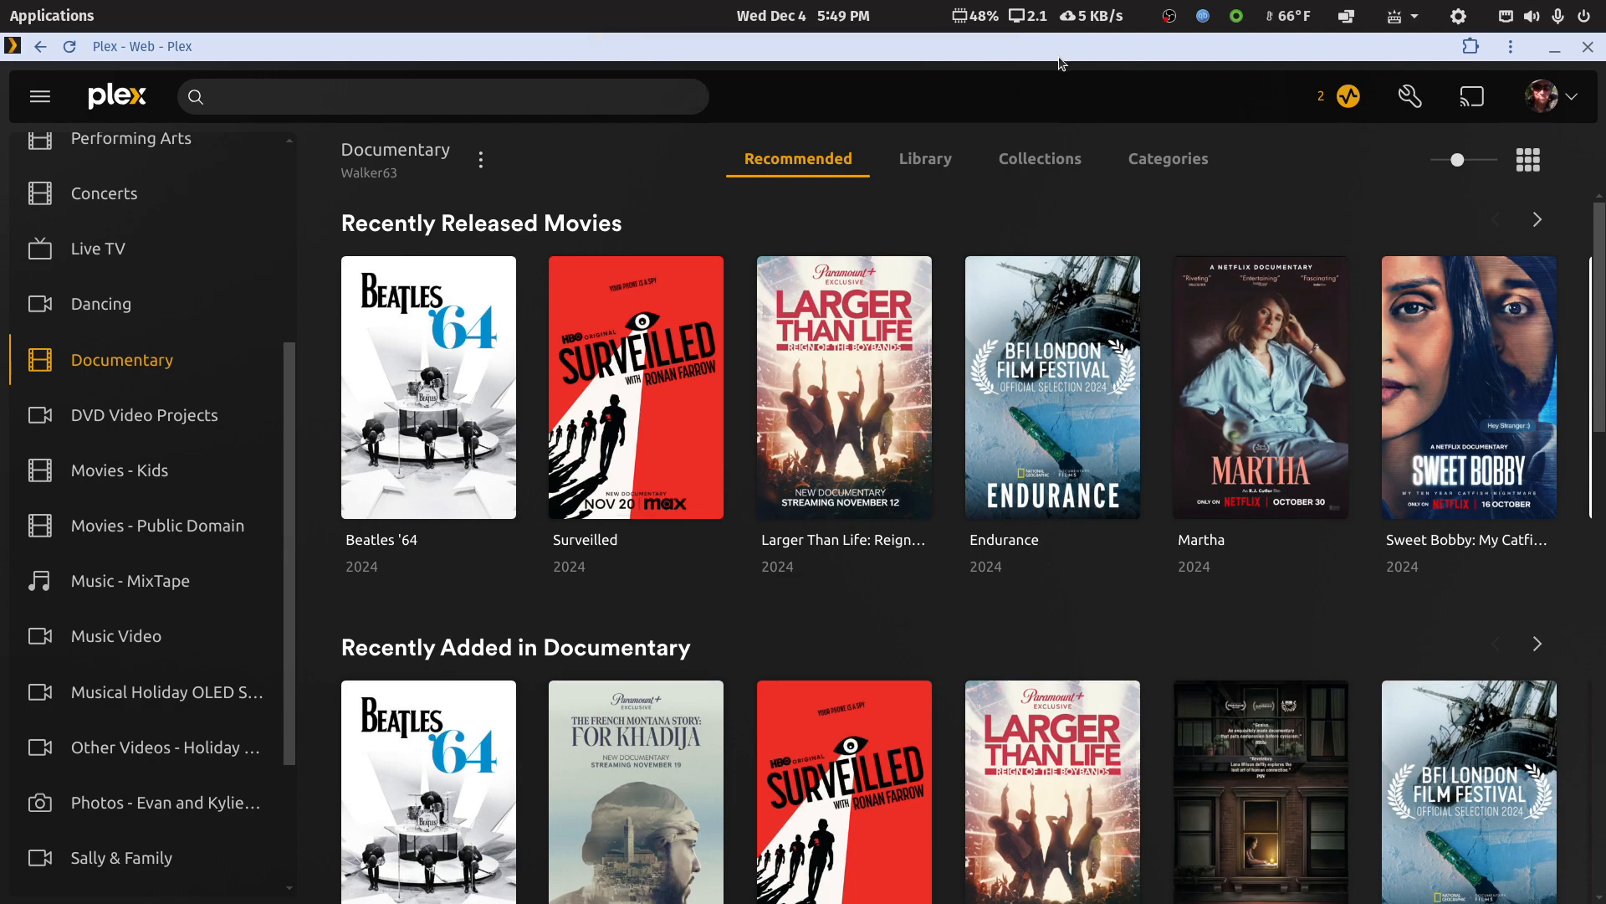
# Close Plex Web, switch to the Plex desktop app, and open its Documentary library
pyautogui.click(1588, 46)
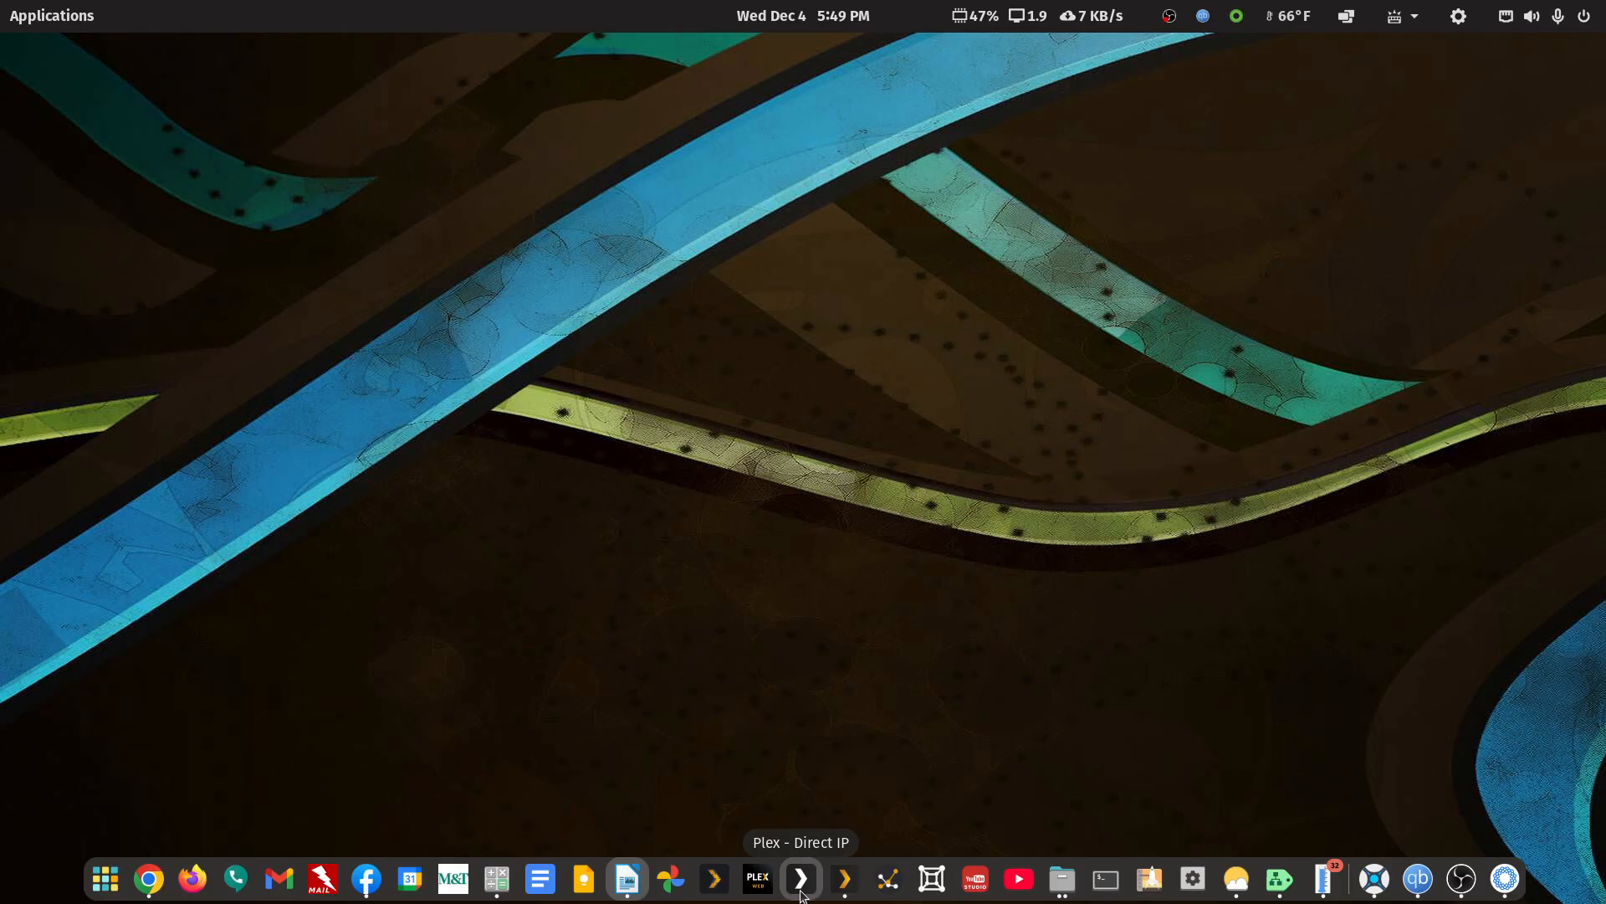
pyautogui.click(845, 878)
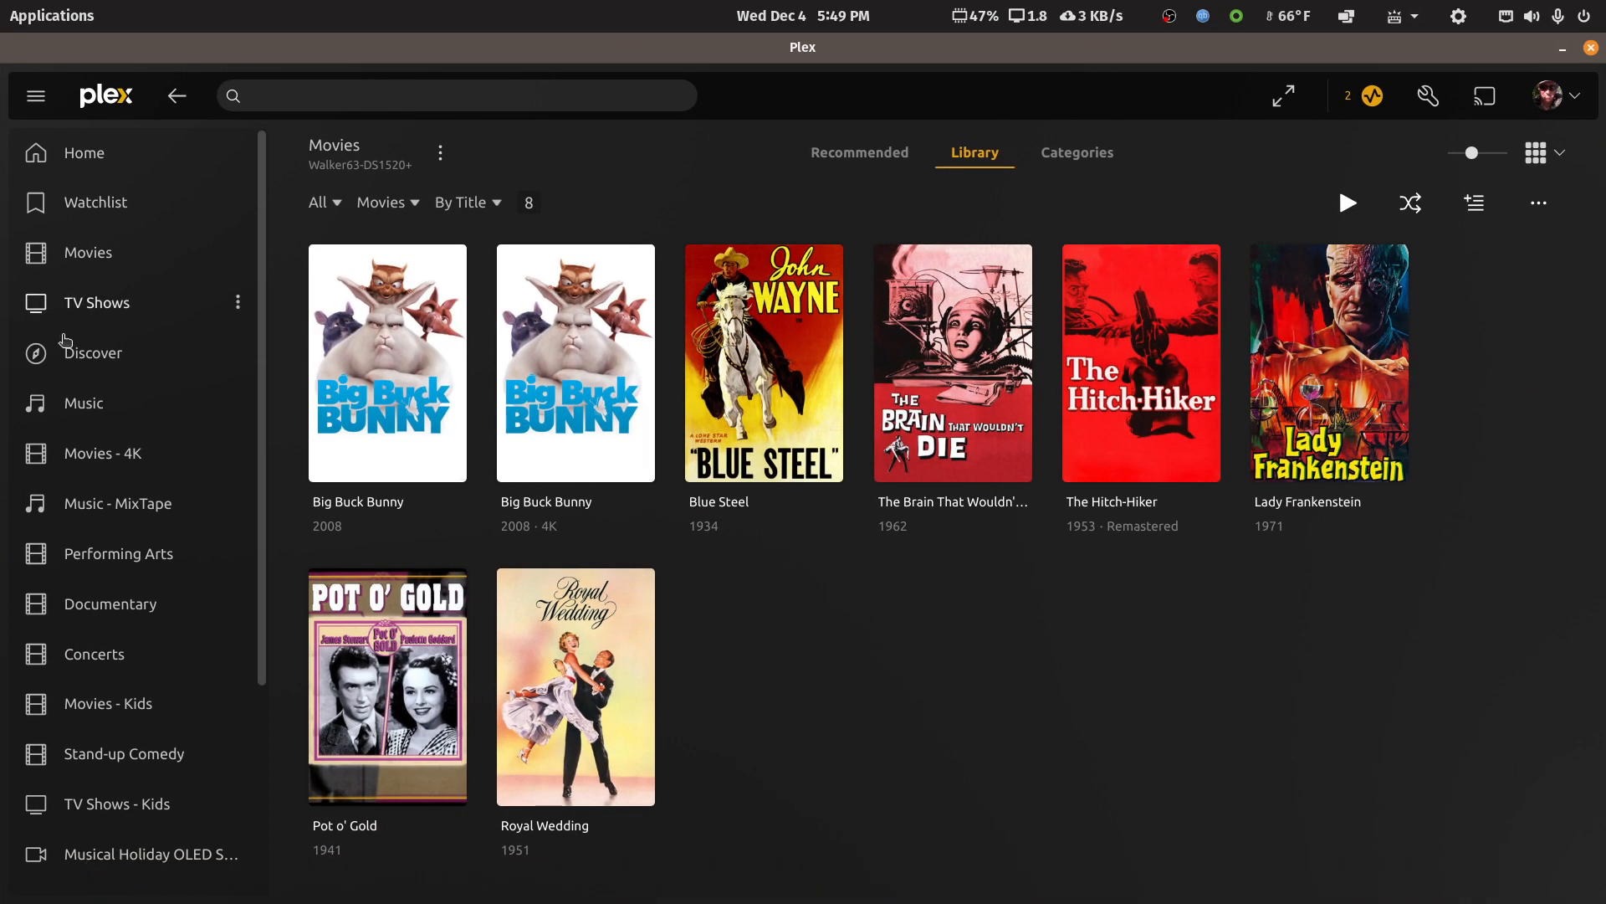
pyautogui.click(108, 611)
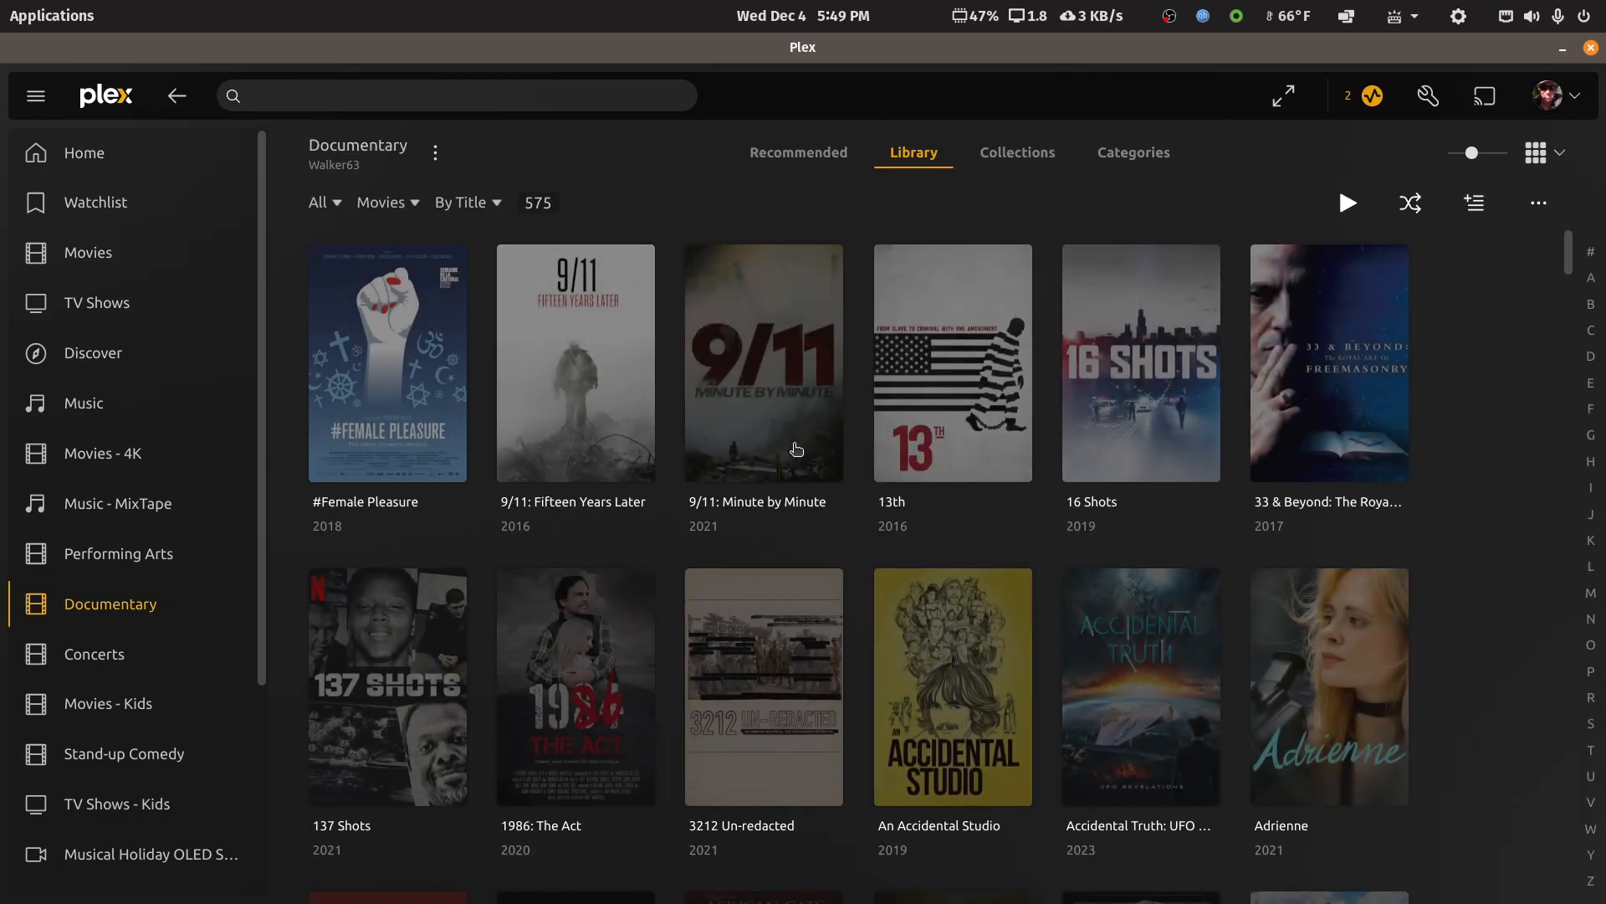
# Switch between the Documentary library's Collections, Recommended and Library views in the desktop app to check responsiveness, ending on Recommended
pyautogui.click(1008, 157)
pyautogui.click(773, 165)
pyautogui.click(915, 155)
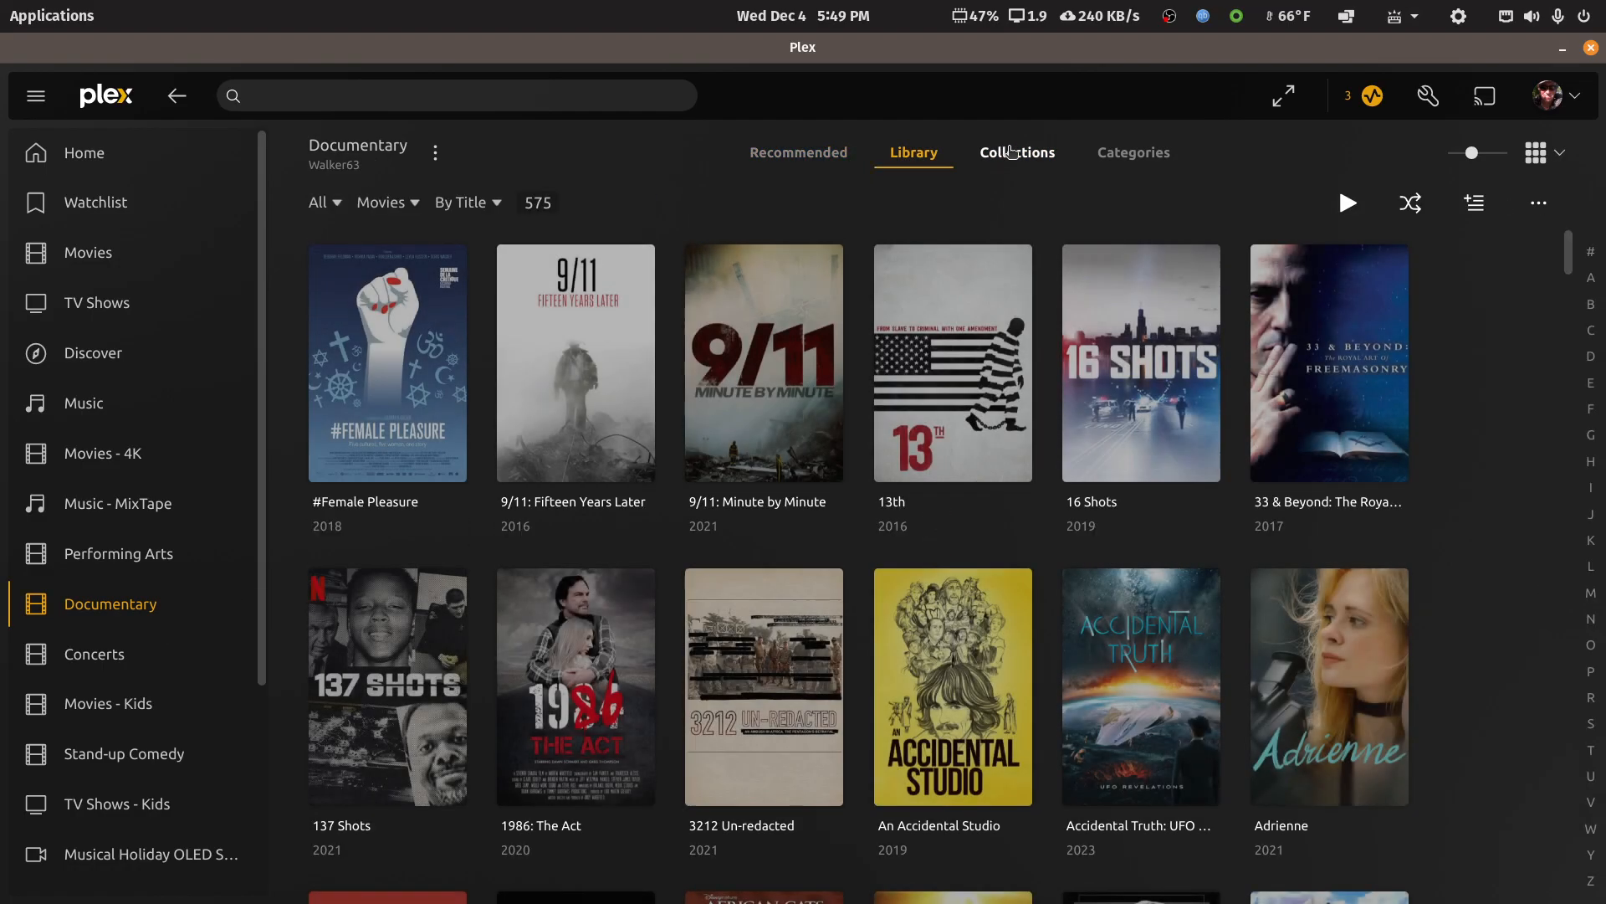
pyautogui.click(971, 159)
pyautogui.click(753, 154)
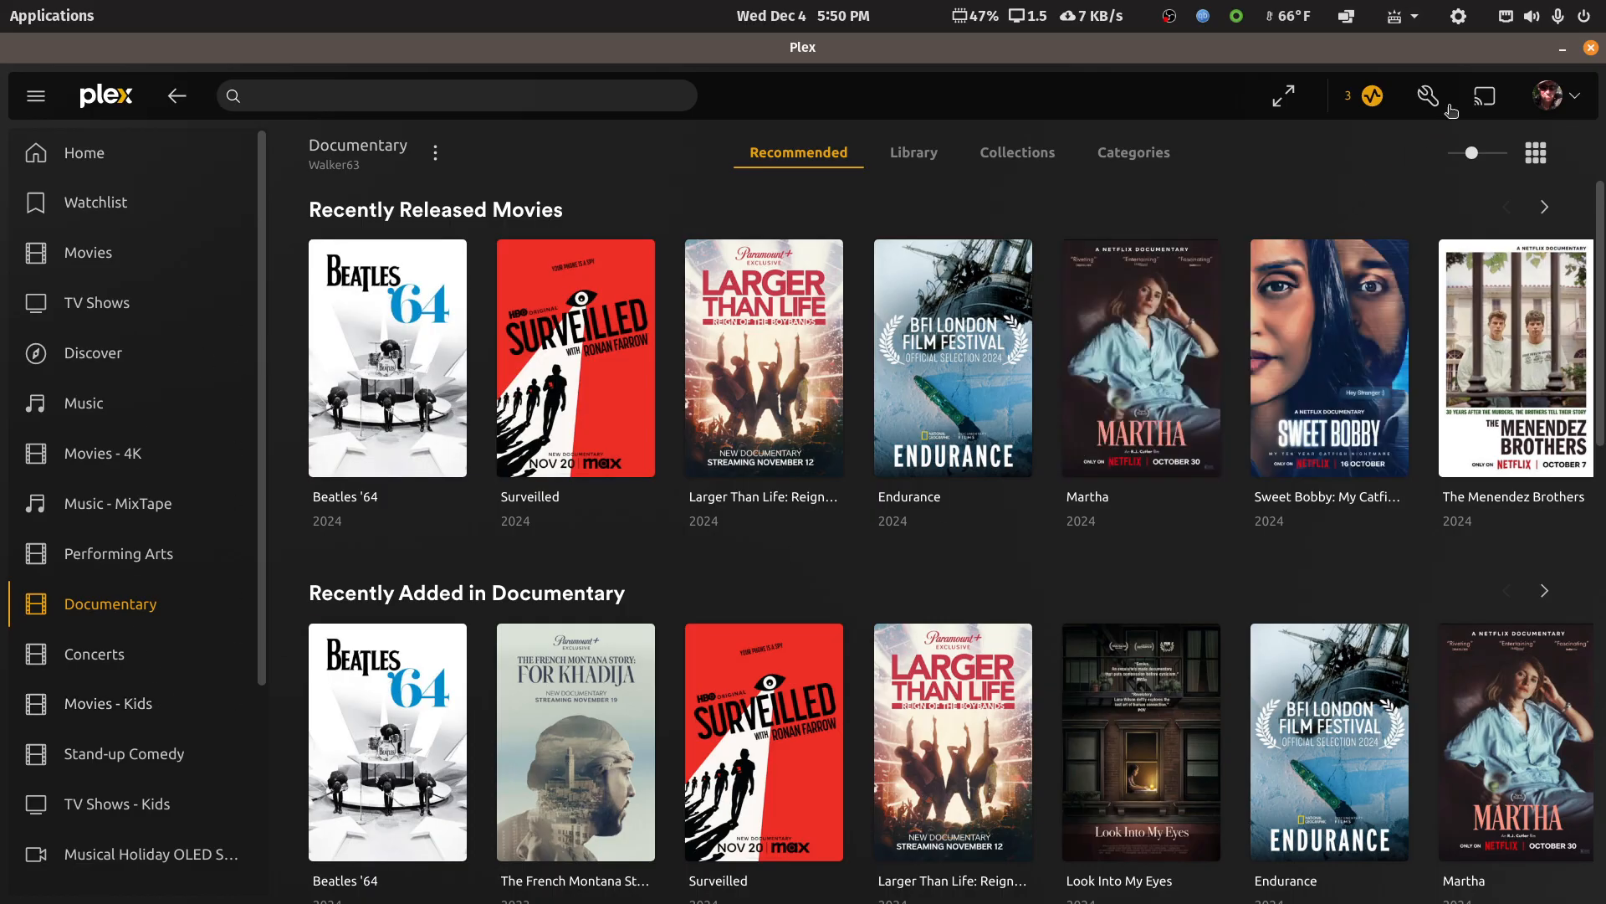
# Close the Plex desktop app, switch to Plex HTPC, and select the Documentary library
pyautogui.click(1592, 49)
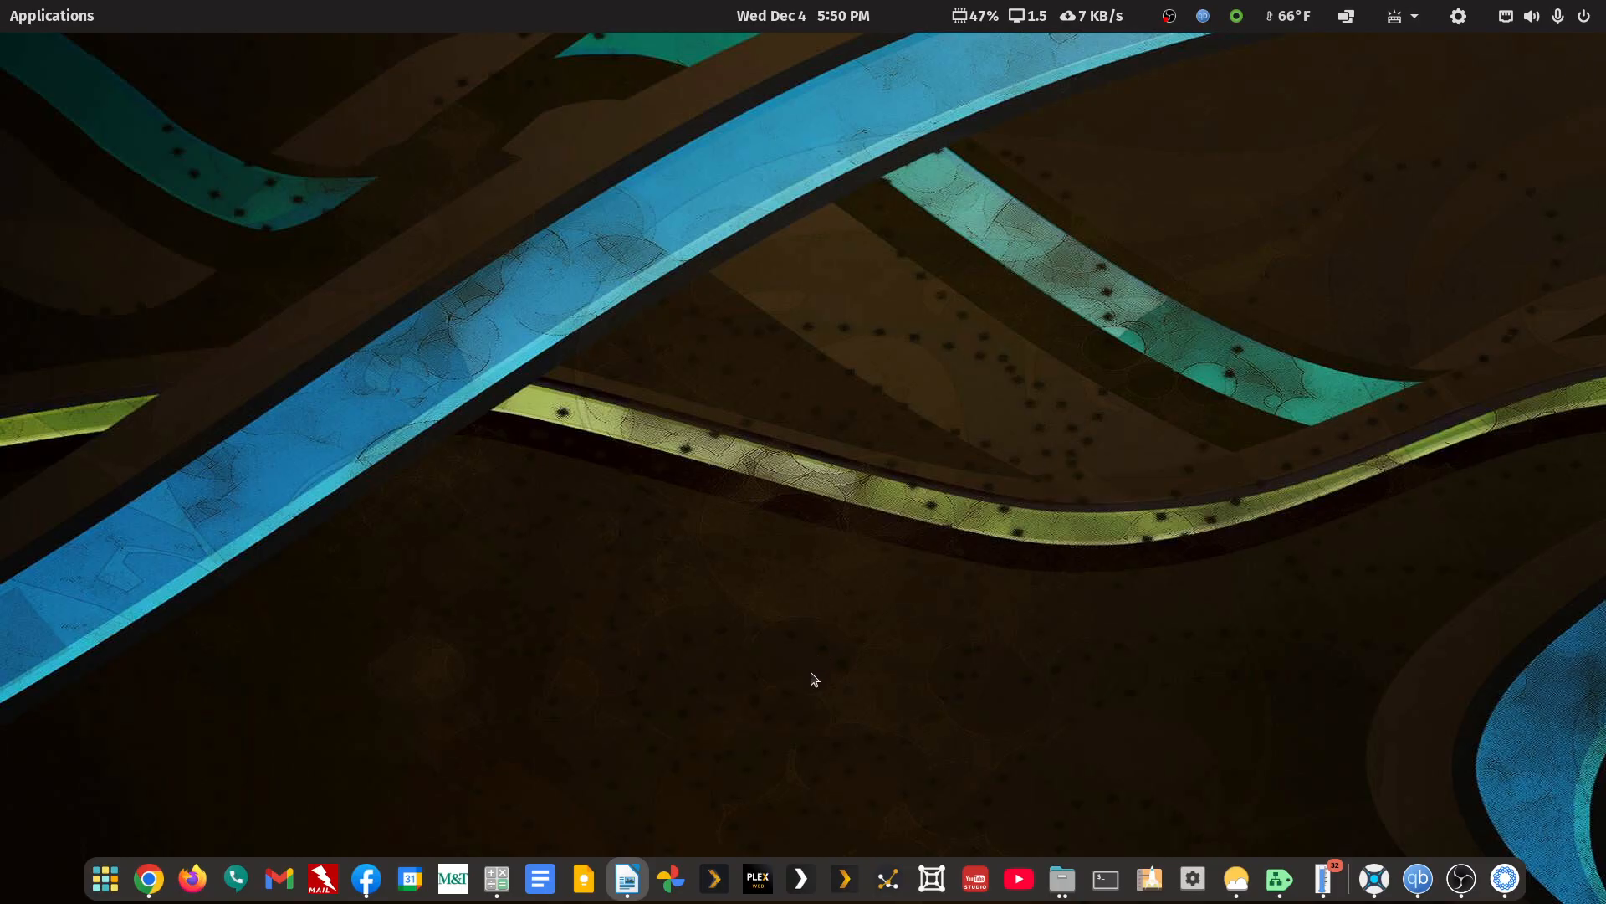
pyautogui.click(716, 881)
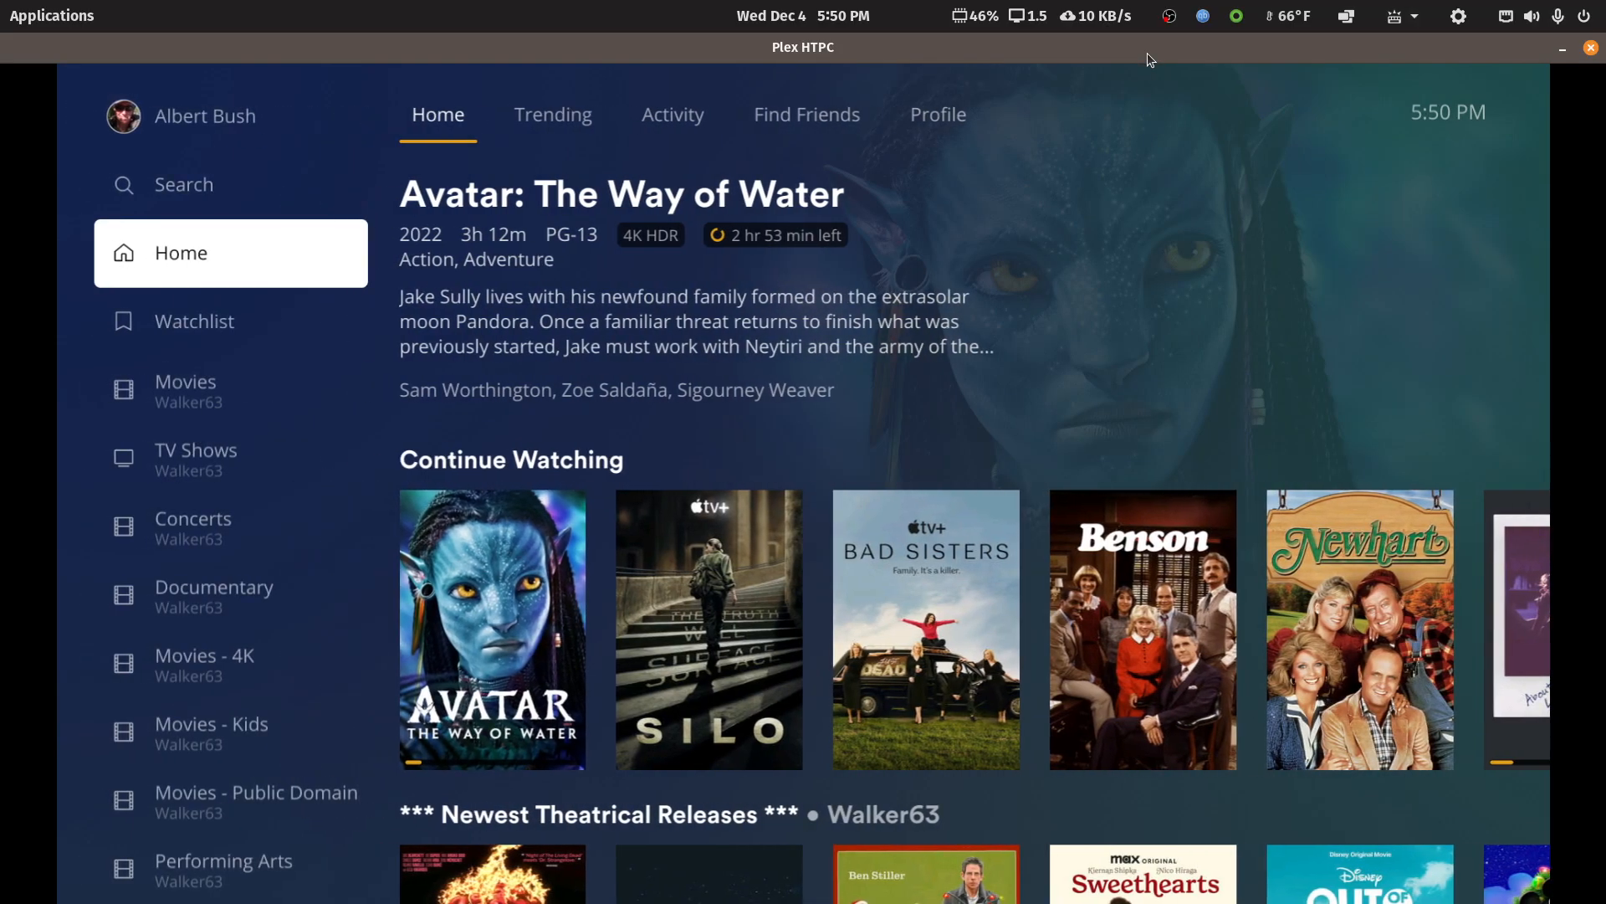
pyautogui.press('Down')
pyautogui.press('Down')
pyautogui.press('Down')
pyautogui.press('Down')
pyautogui.press('Down')
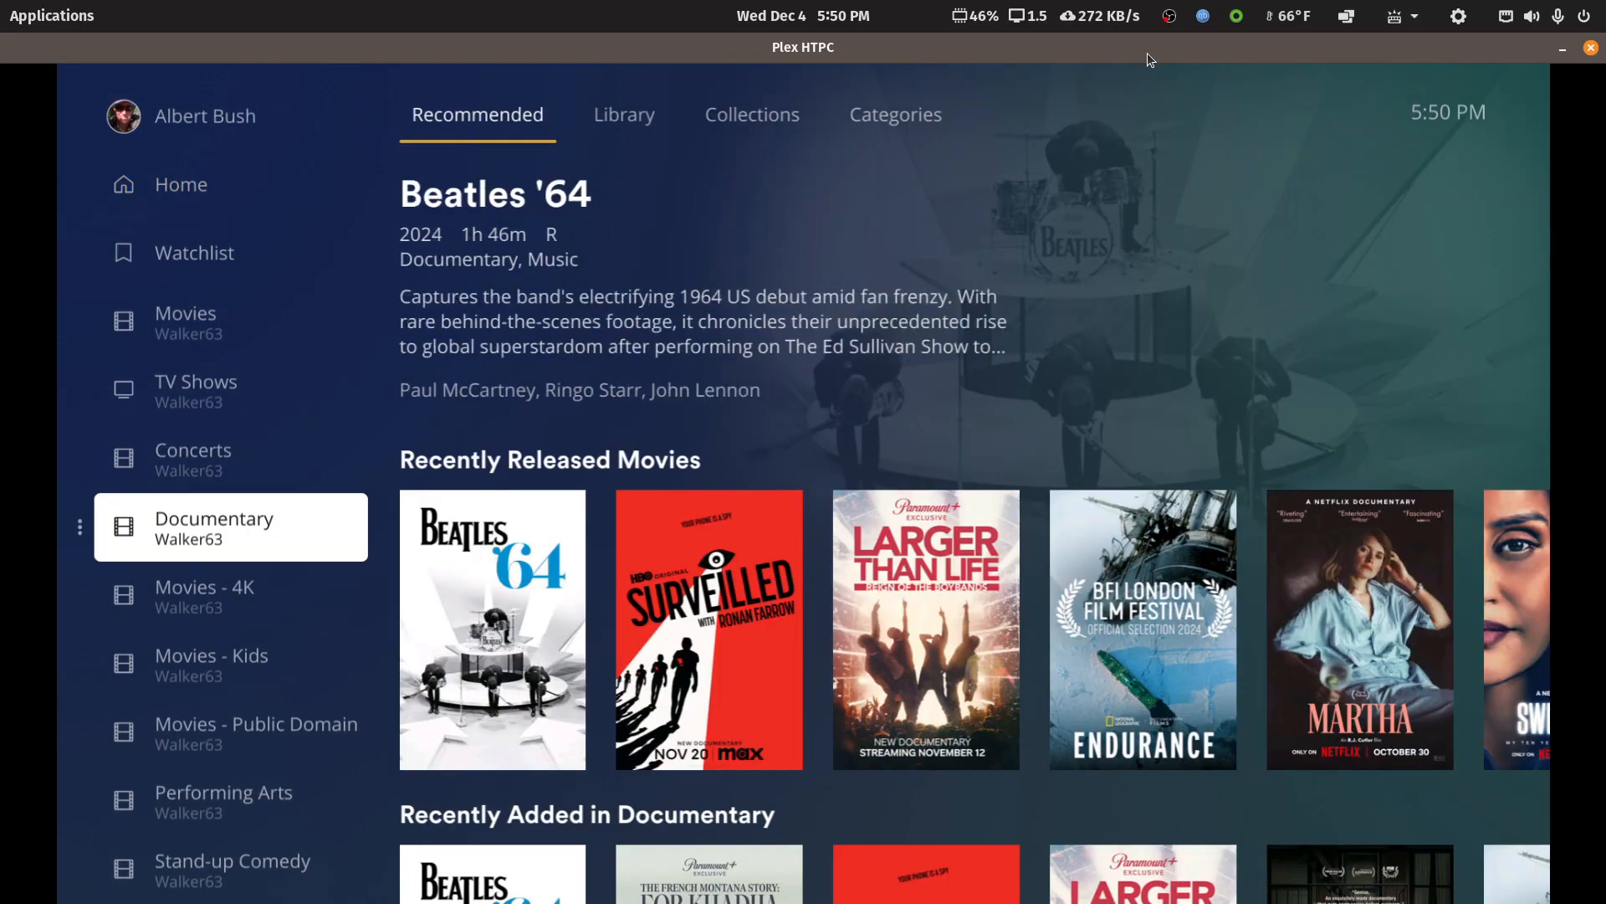
# Load the Documentary library's Library view and its Collections view in Plex HTPC to check their speed
pyautogui.press('Right')
pyautogui.press('Right')
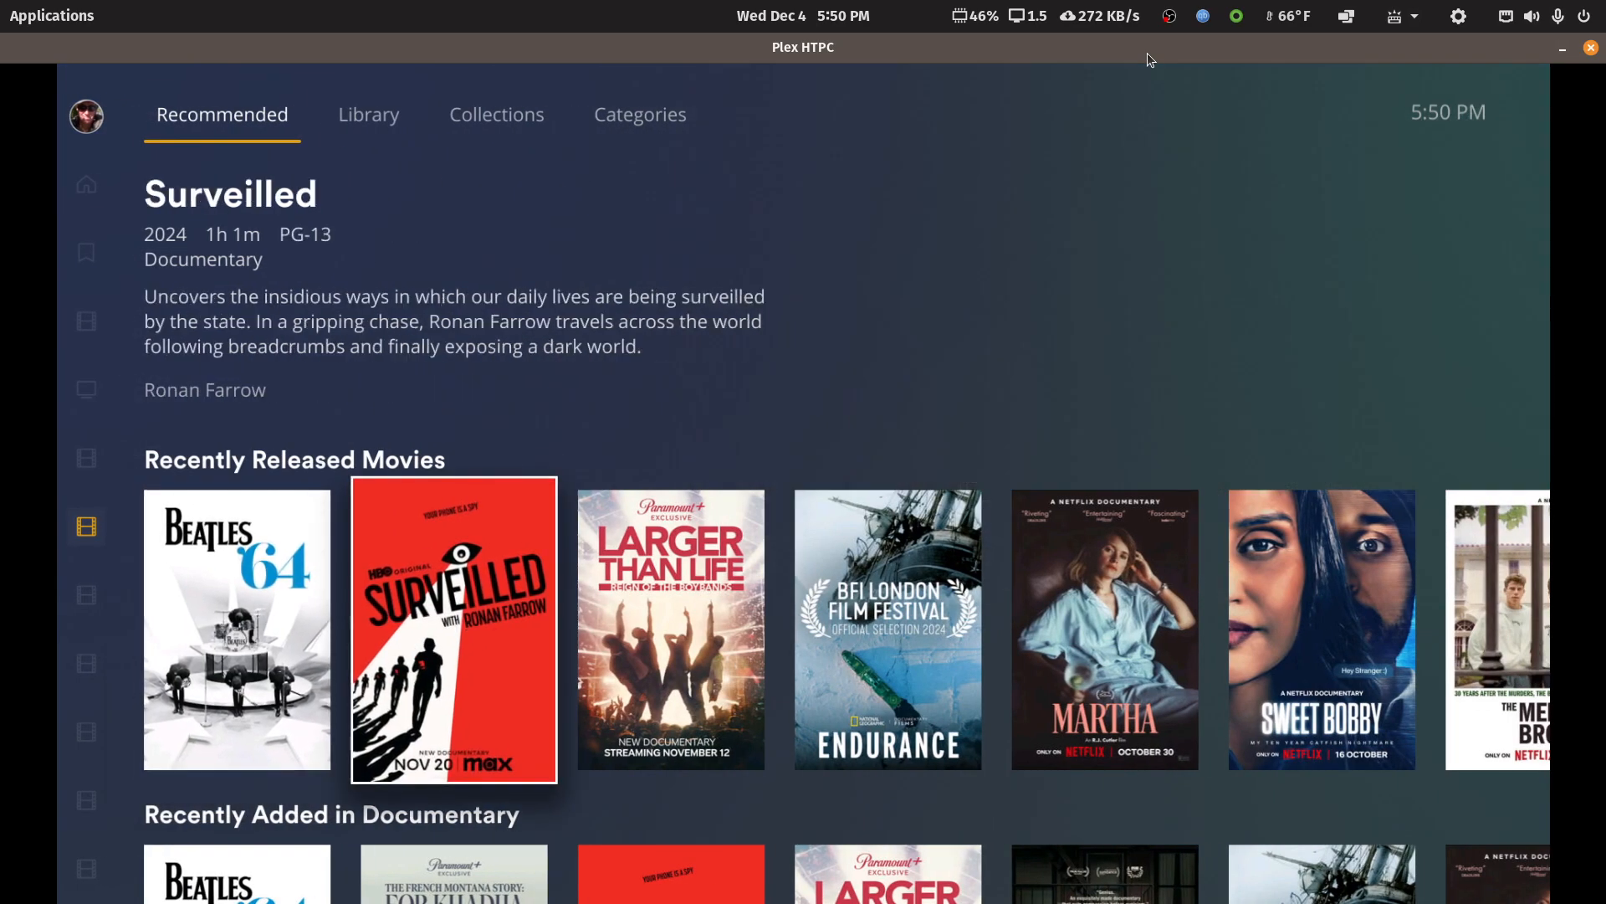
pyautogui.press('Up')
pyautogui.press('Right')
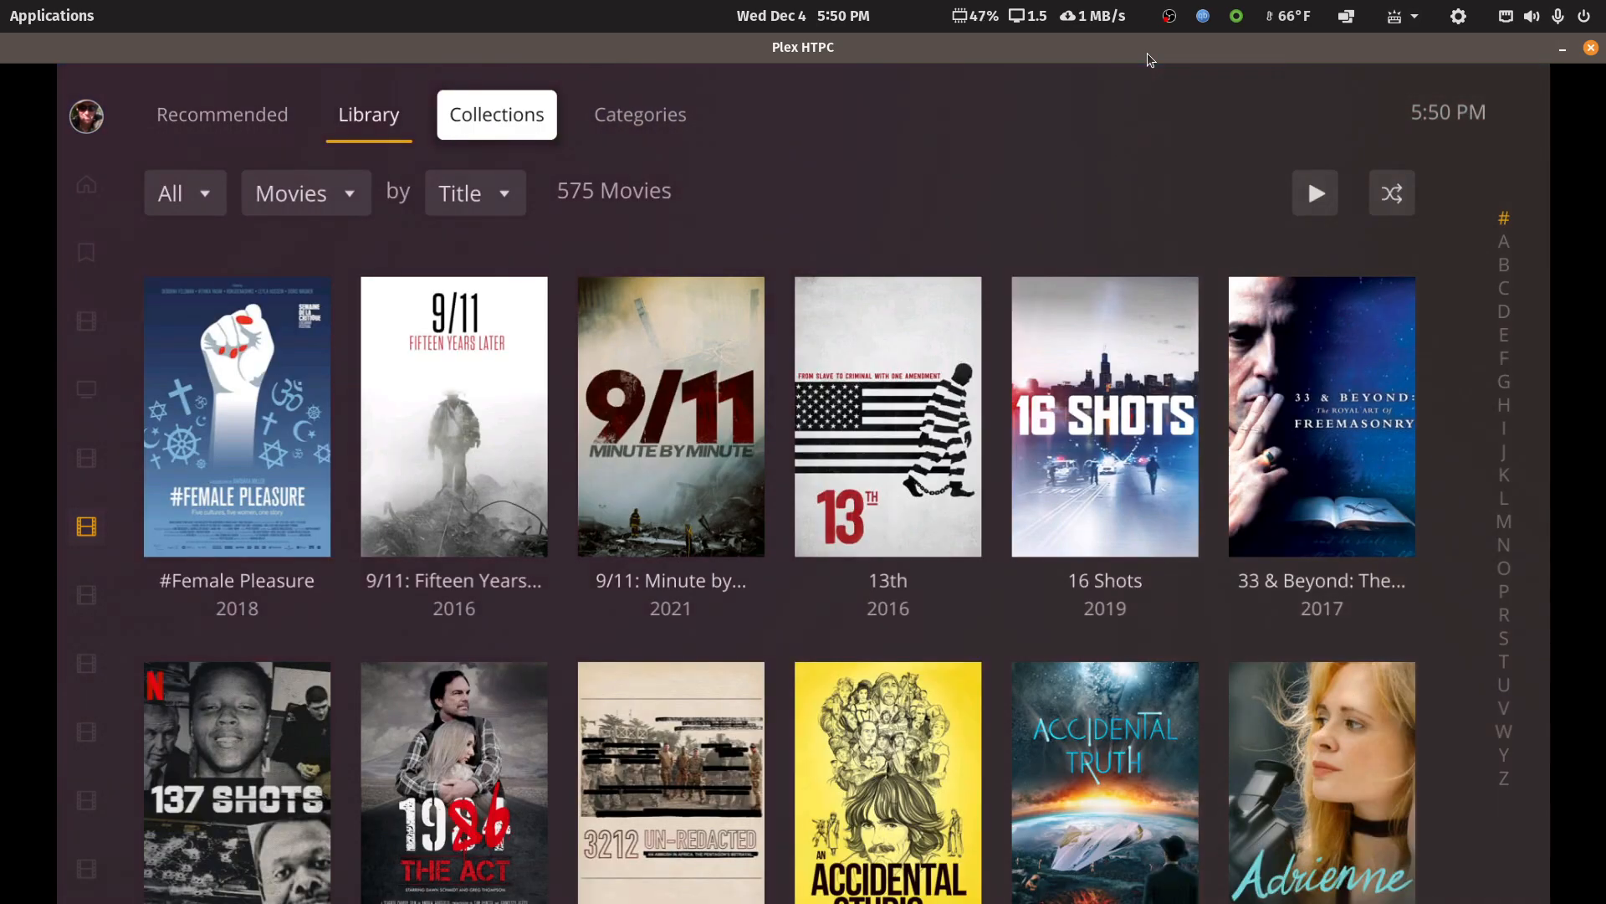
pyautogui.press('Left')
pyautogui.press('Left')
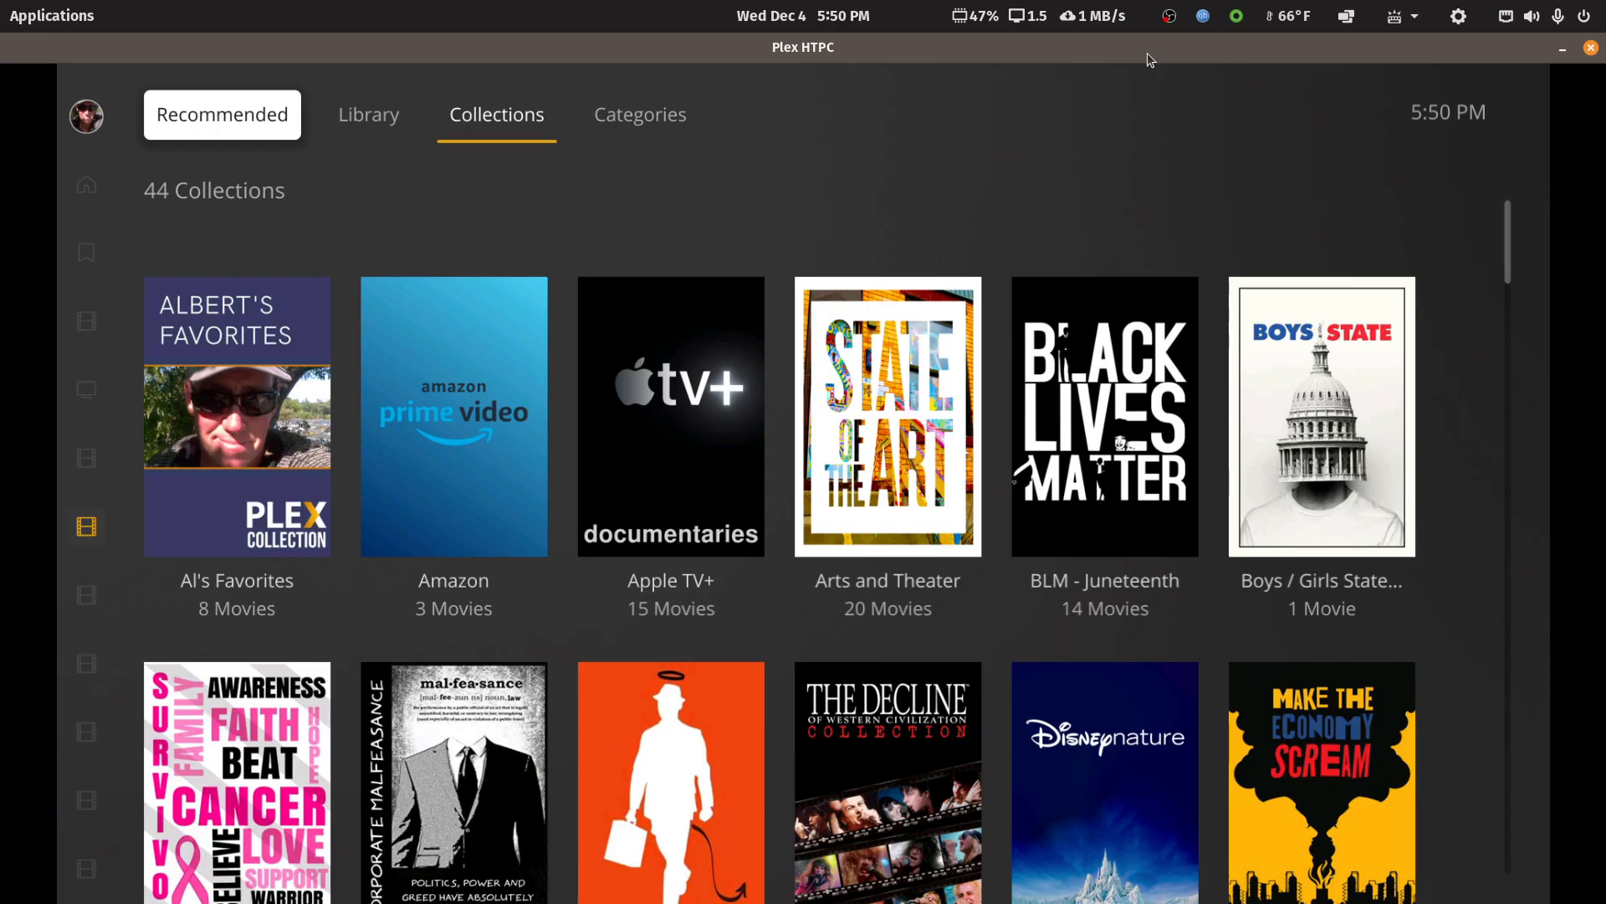
# Reload the Documentary library's Library view and return to Collections to recheck how quickly both appear
pyautogui.press('Right')
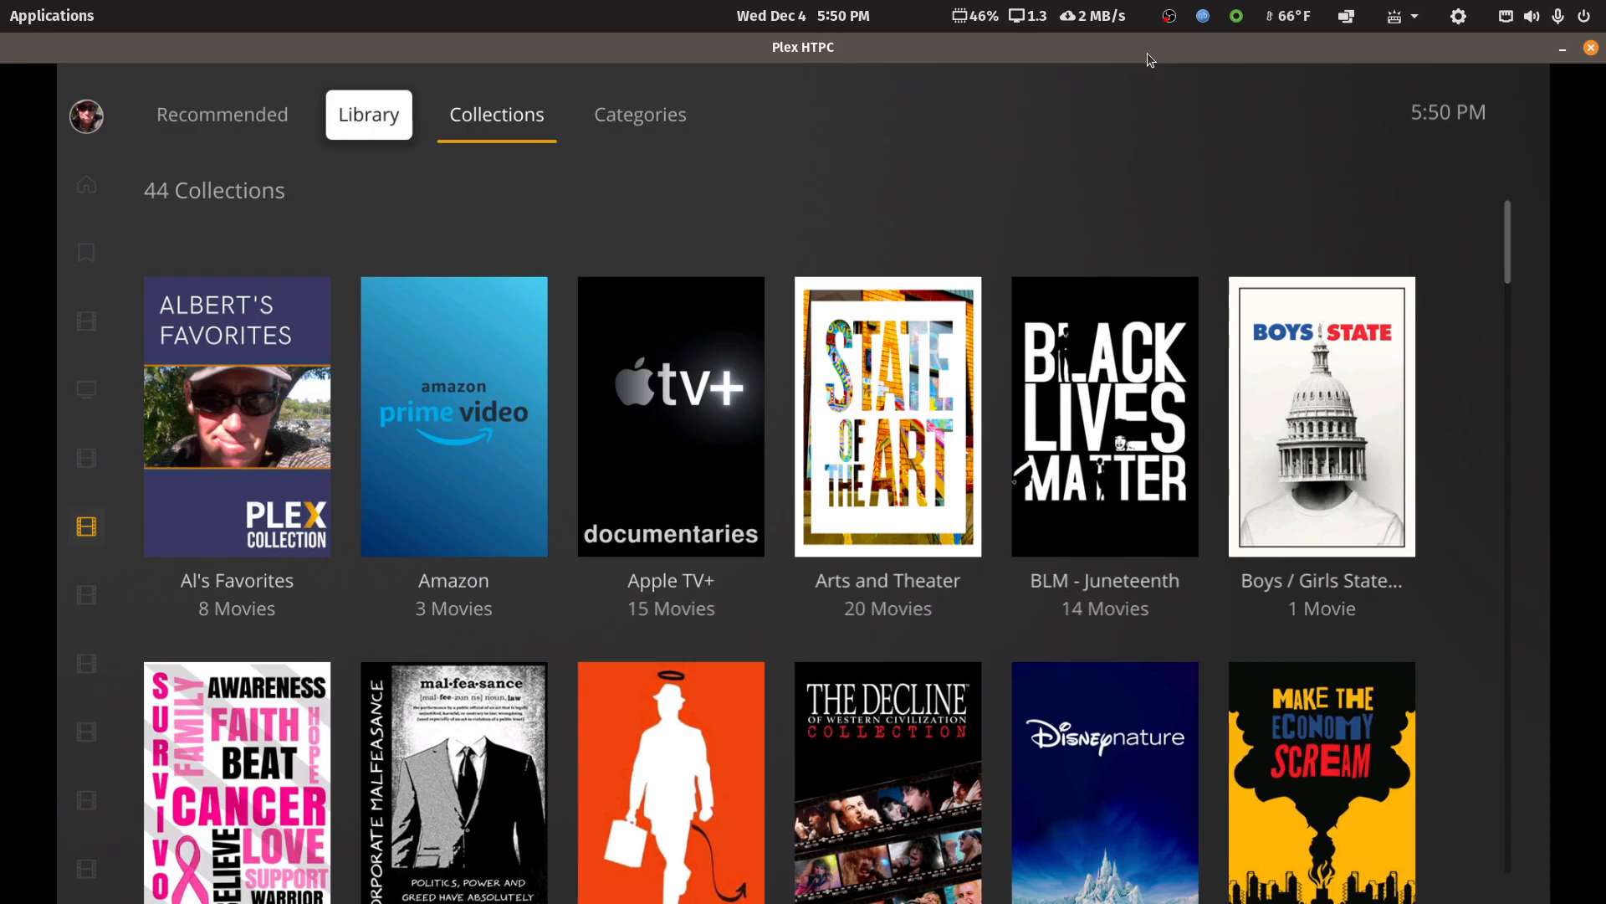
pyautogui.press('Return')
pyautogui.press('Right')
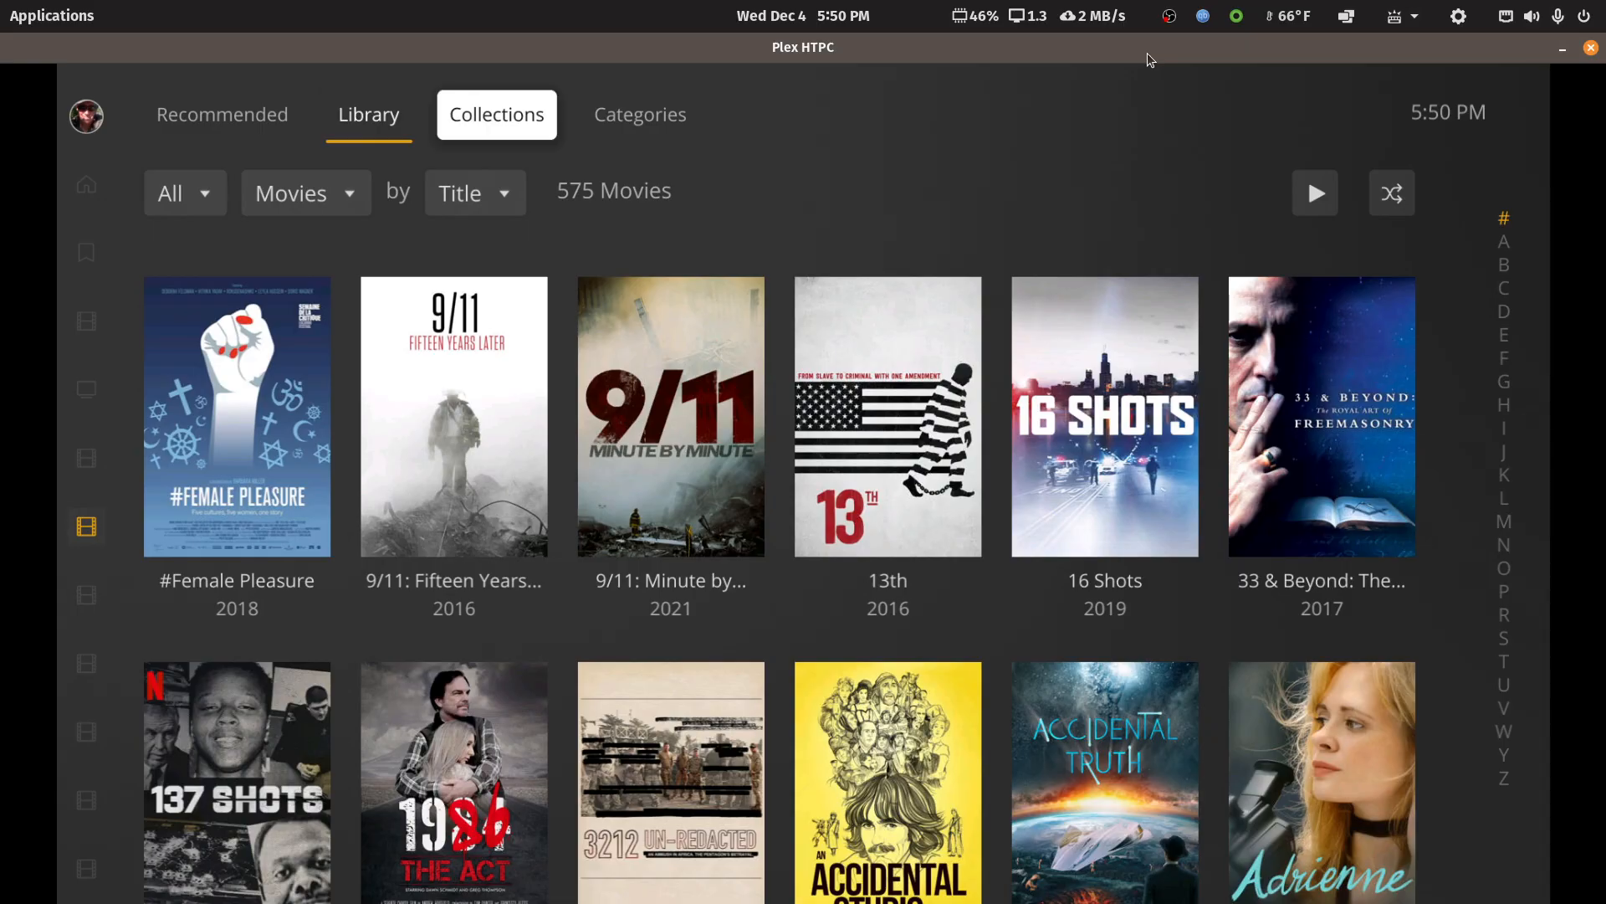
pyautogui.press('Return')
pyautogui.press('Left')
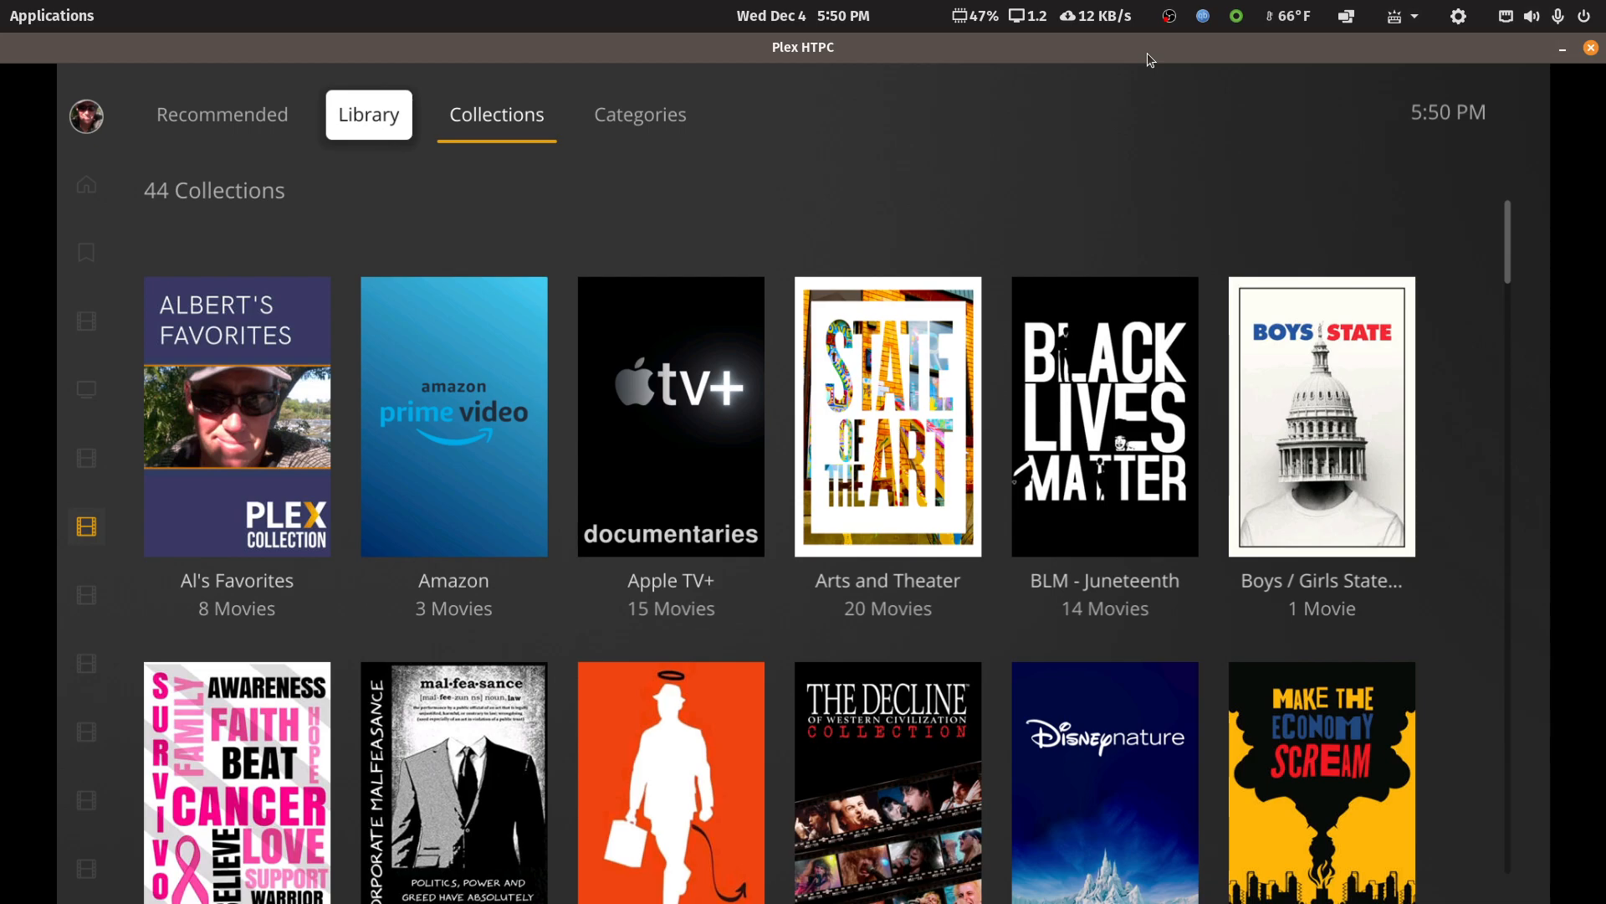
# Load the Documentary library's Recommended view, followed by its Library view, to check their responsiveness
pyautogui.press('Right')
pyautogui.press('Left')
pyautogui.press('Left')
pyautogui.press('Return')
pyautogui.press('Right')
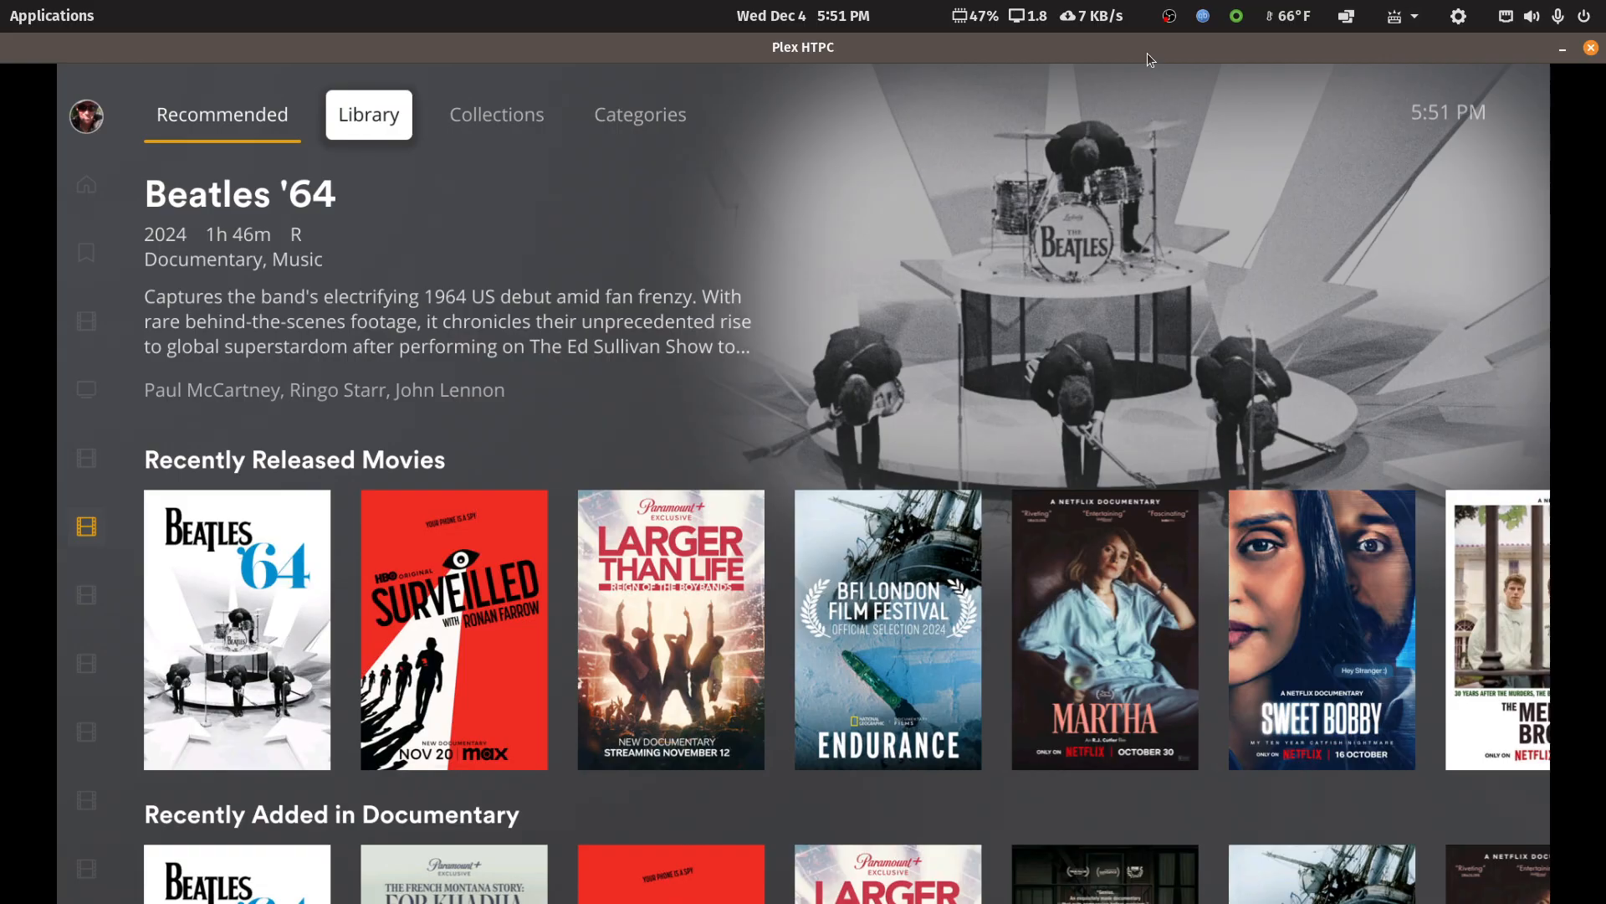
pyautogui.press('Right')
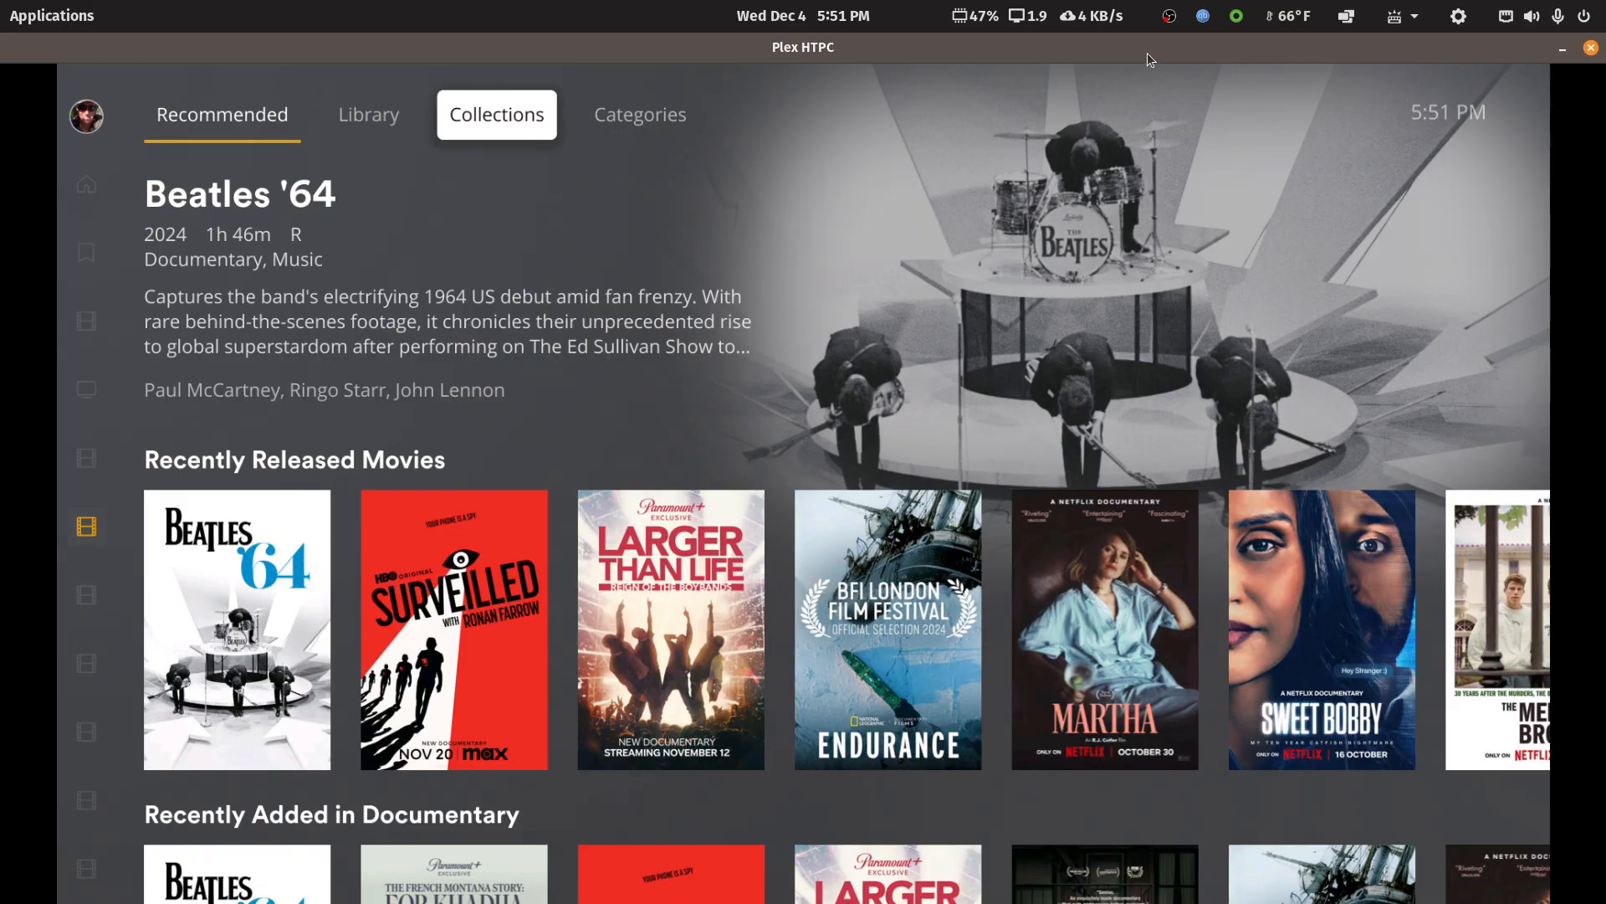
pyautogui.press('Left')
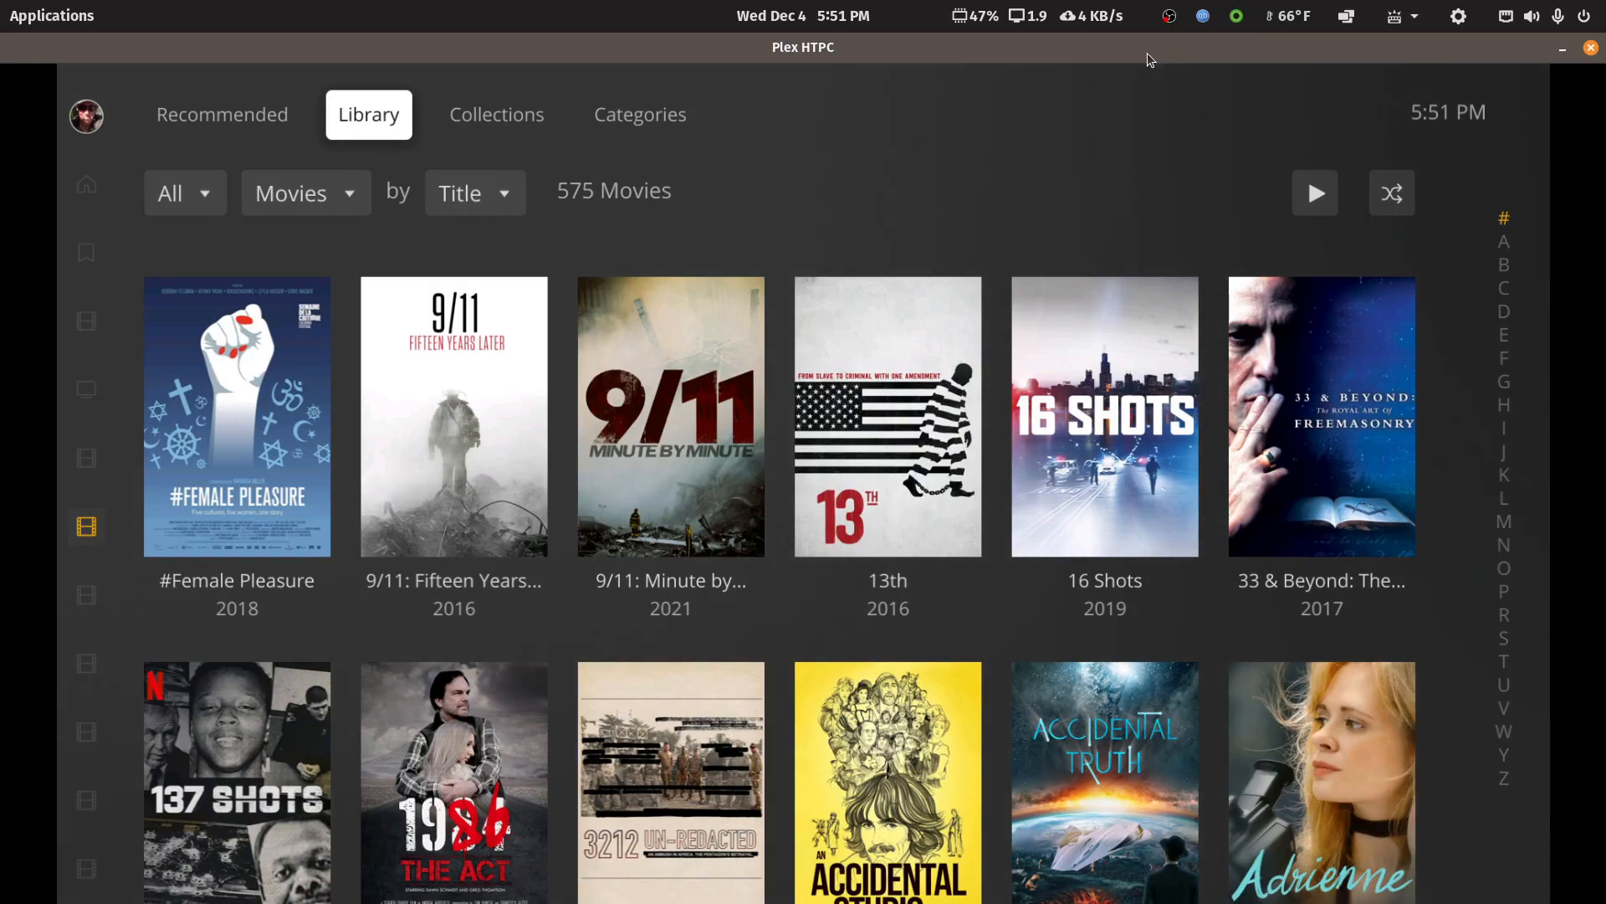
pyautogui.press('Right')
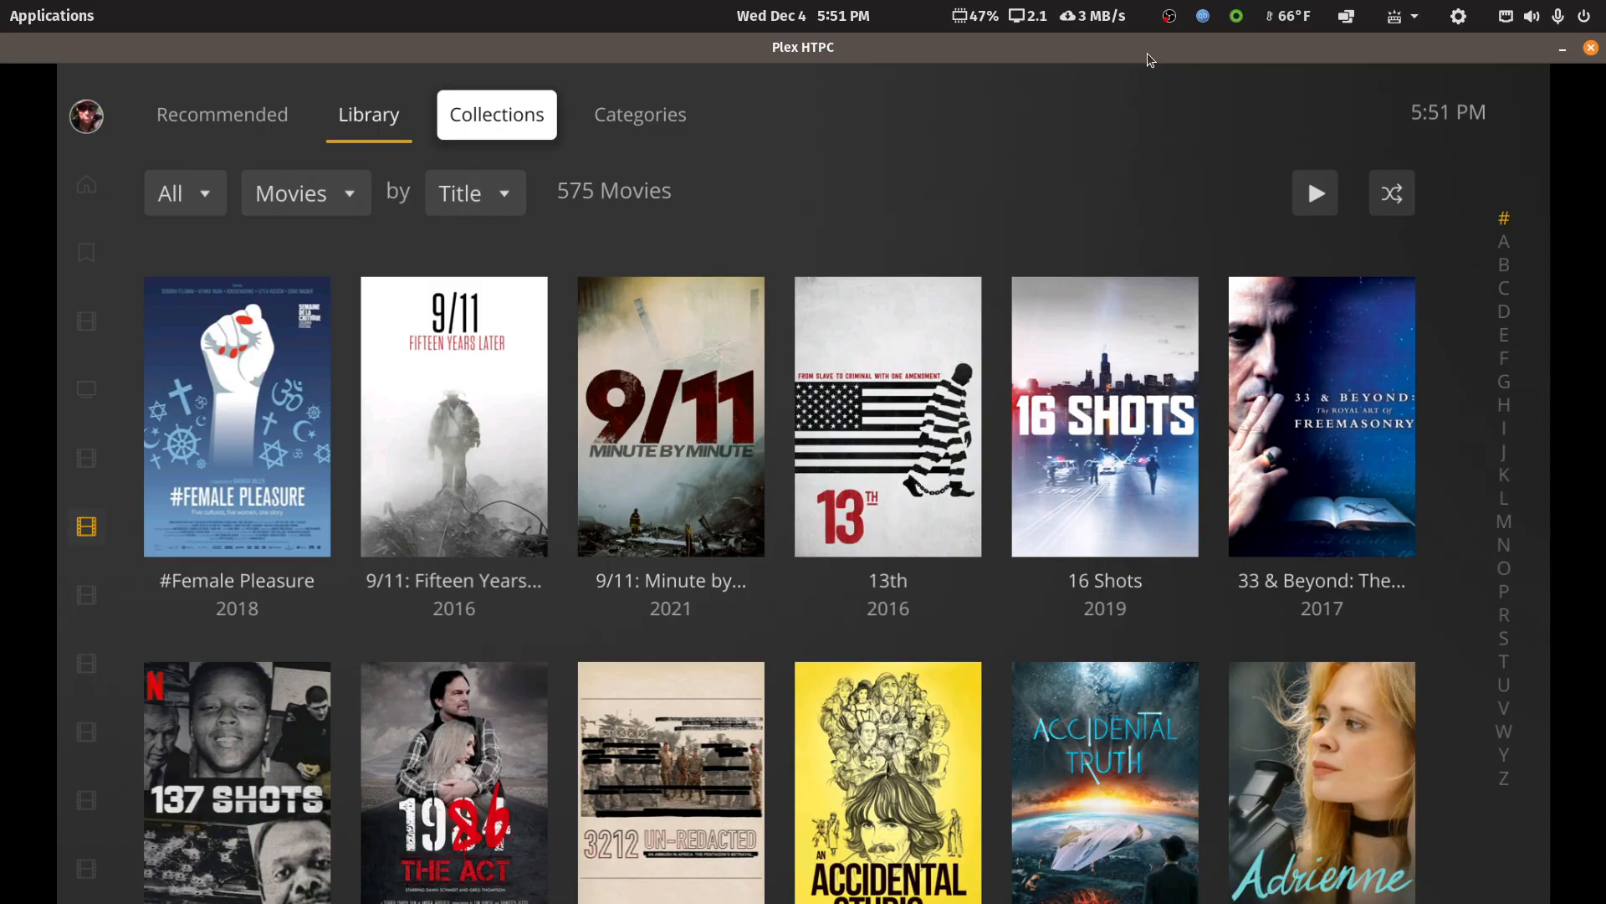
# Move across the Documentary library's views, loading Collections and returning to the Library view
pyautogui.press('Left')
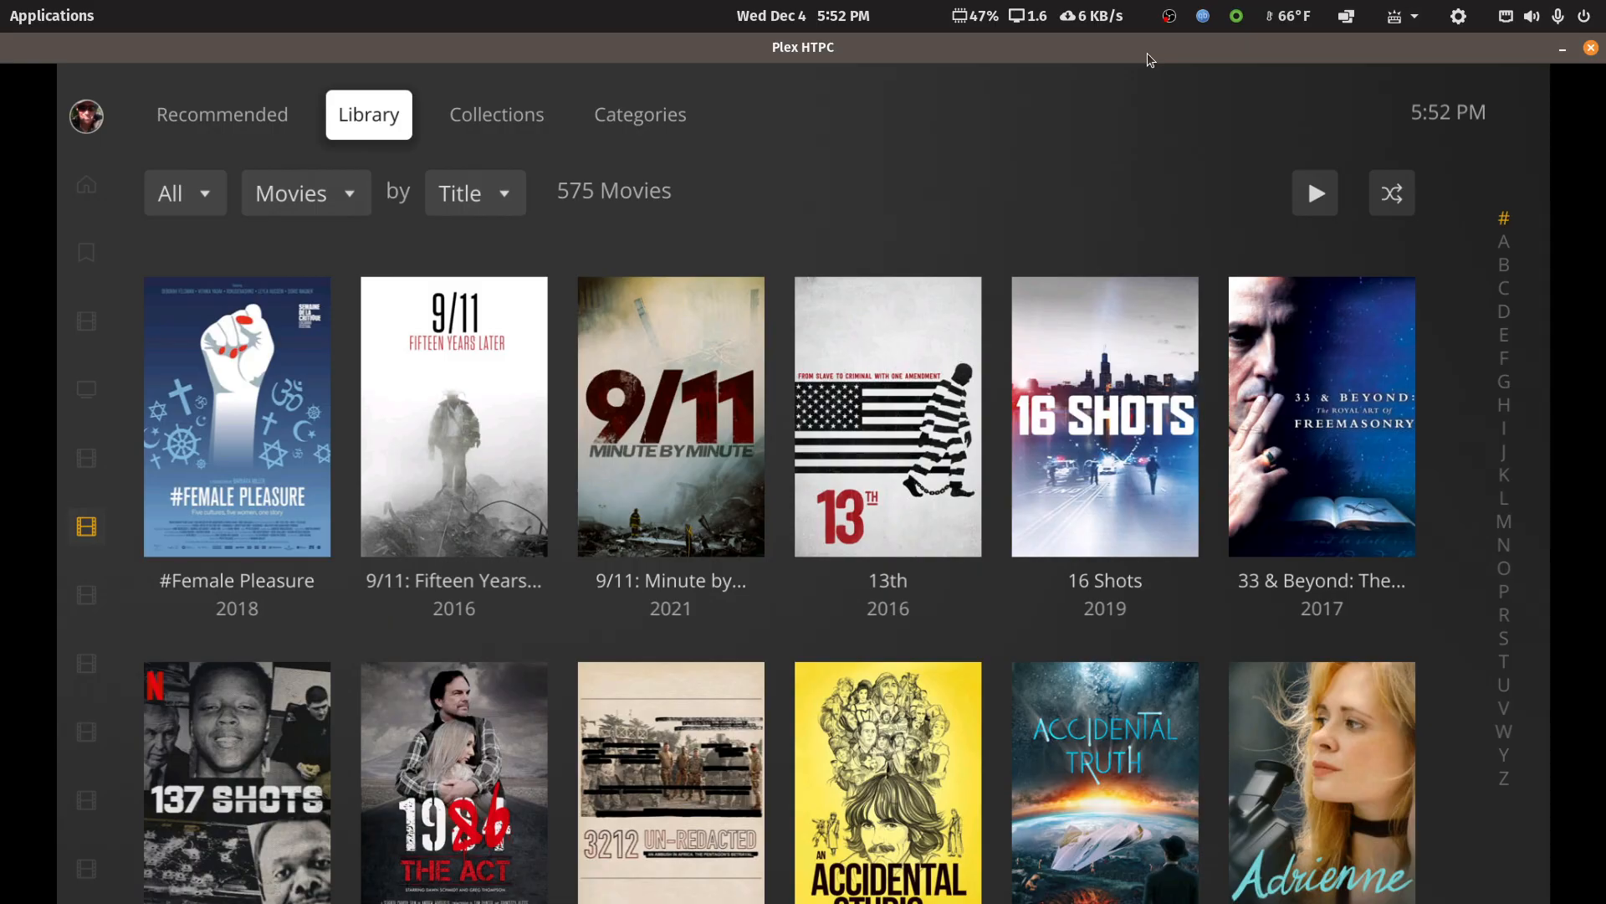
pyautogui.press('Right')
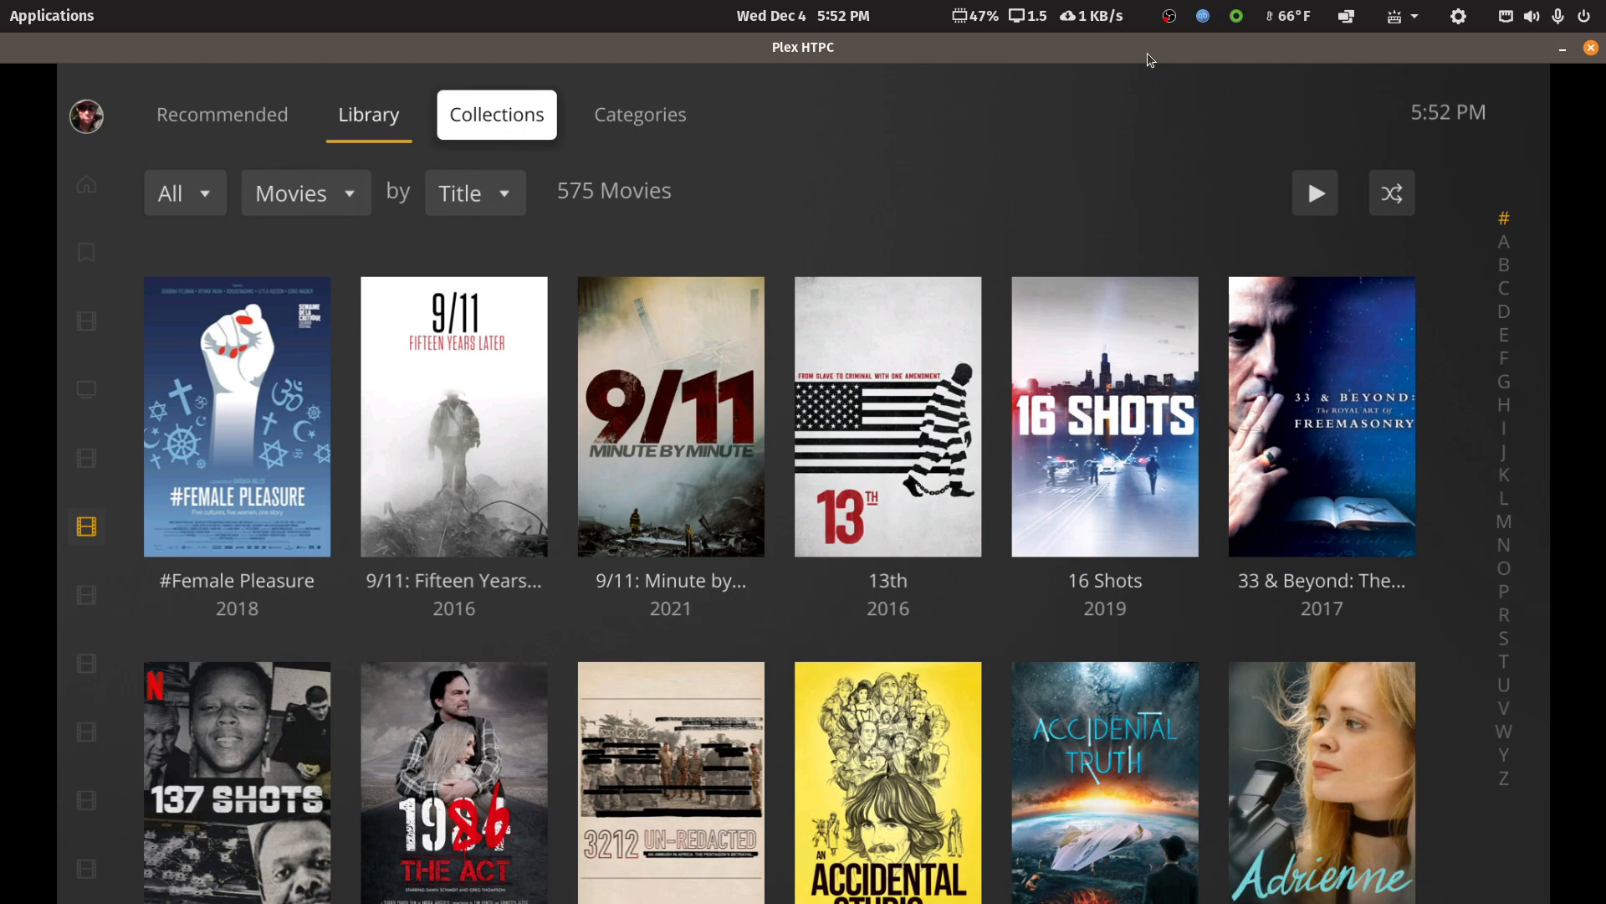
pyautogui.press('Right')
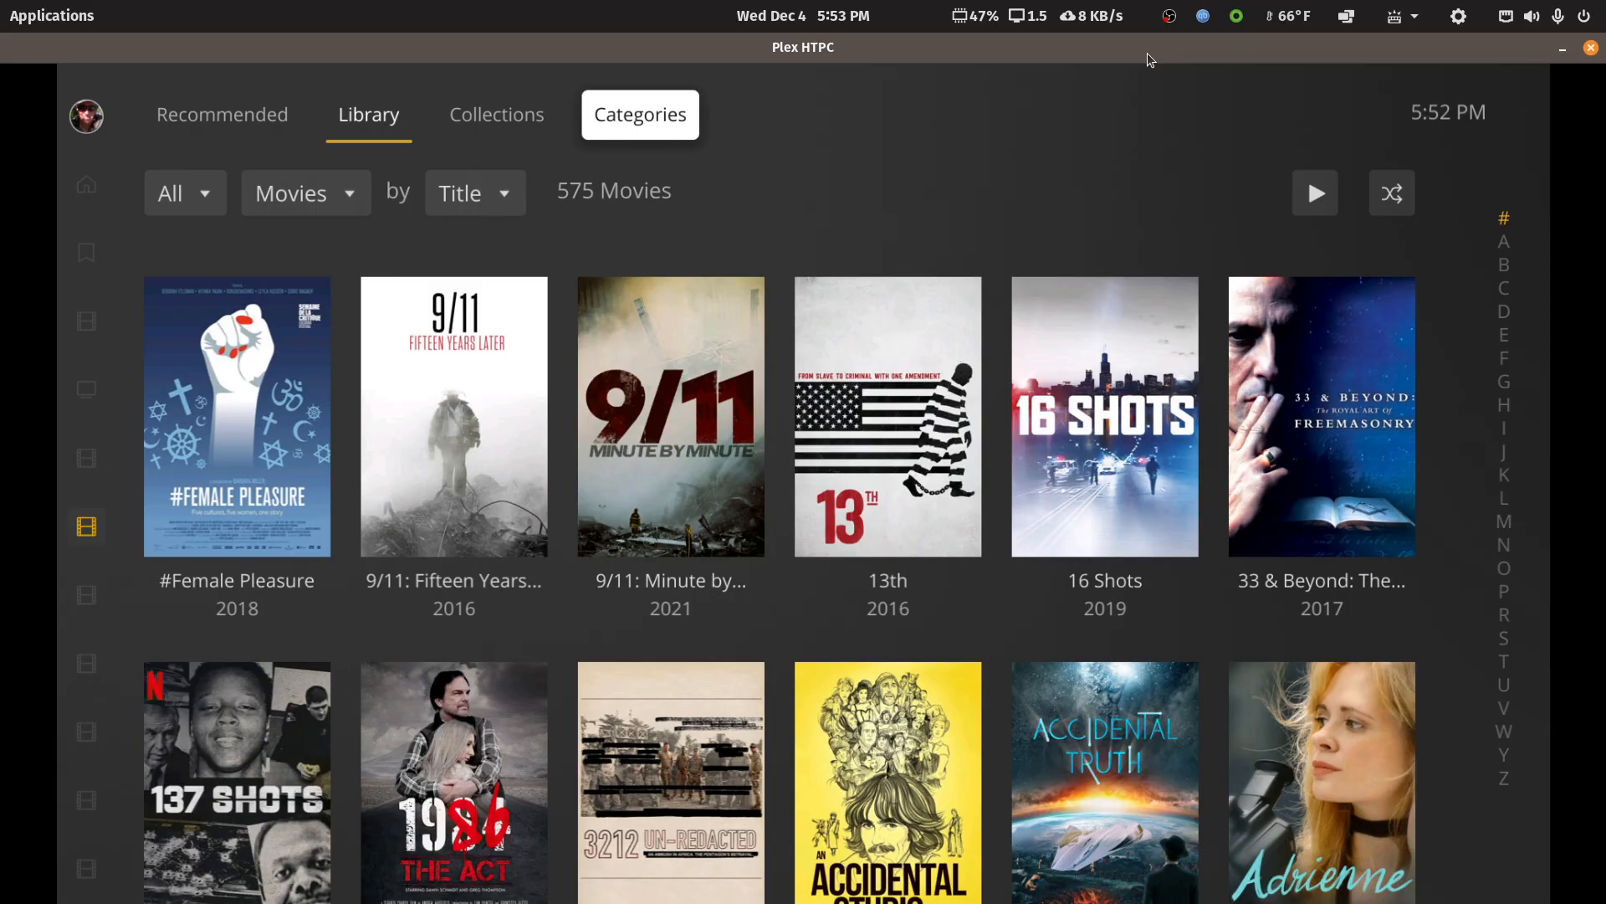
pyautogui.press('Left')
pyautogui.press('Left')
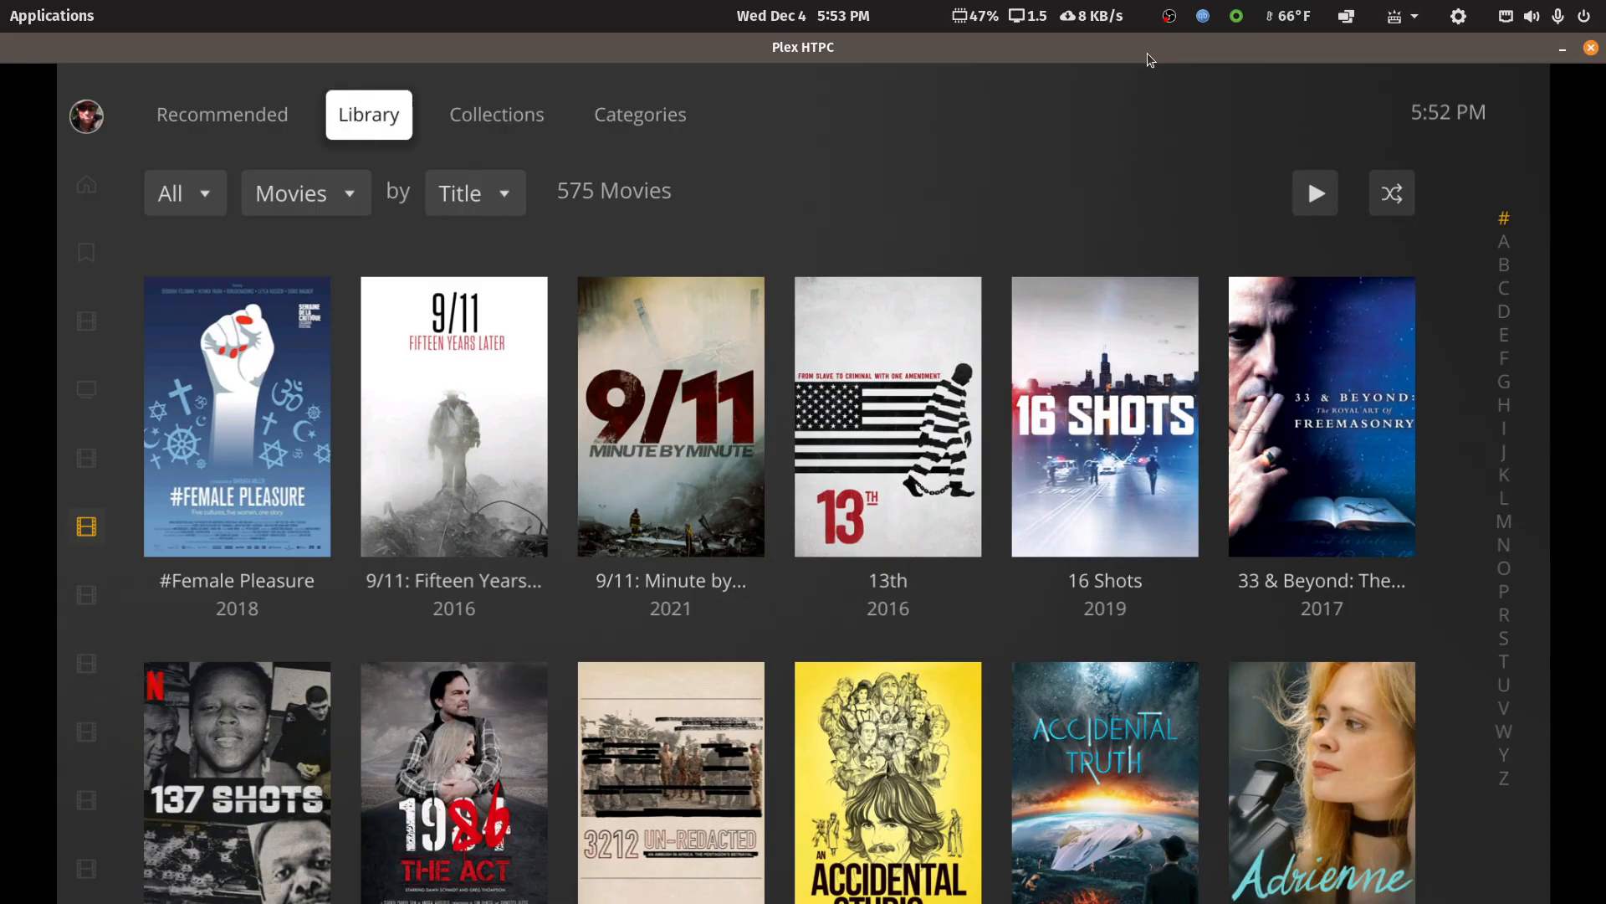
pyautogui.press('Right')
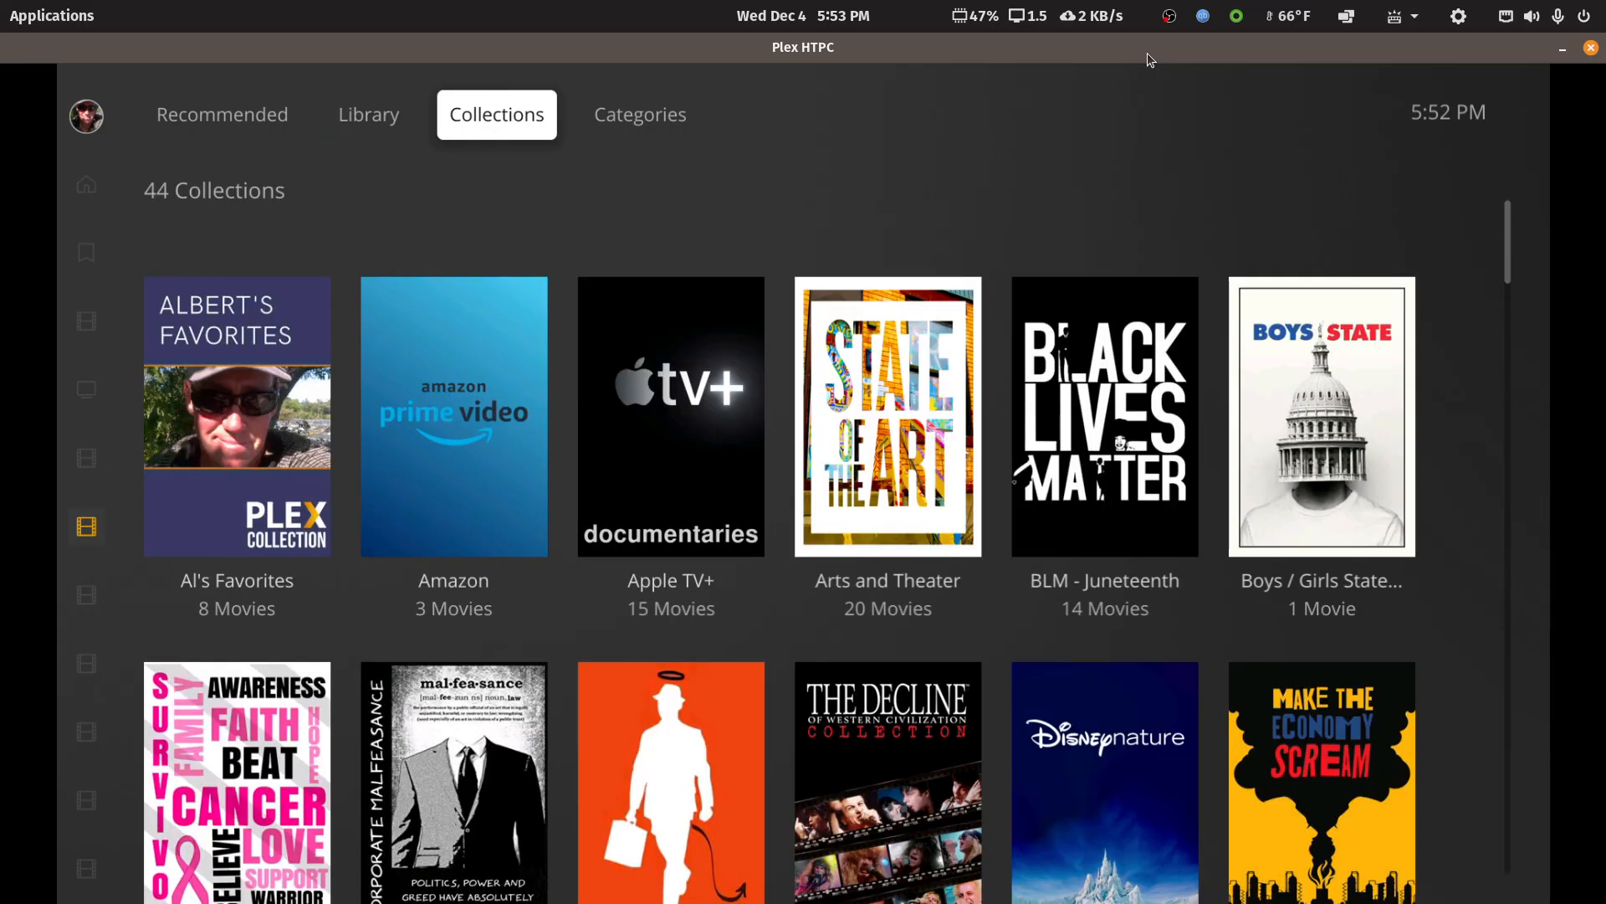
pyautogui.press('Left')
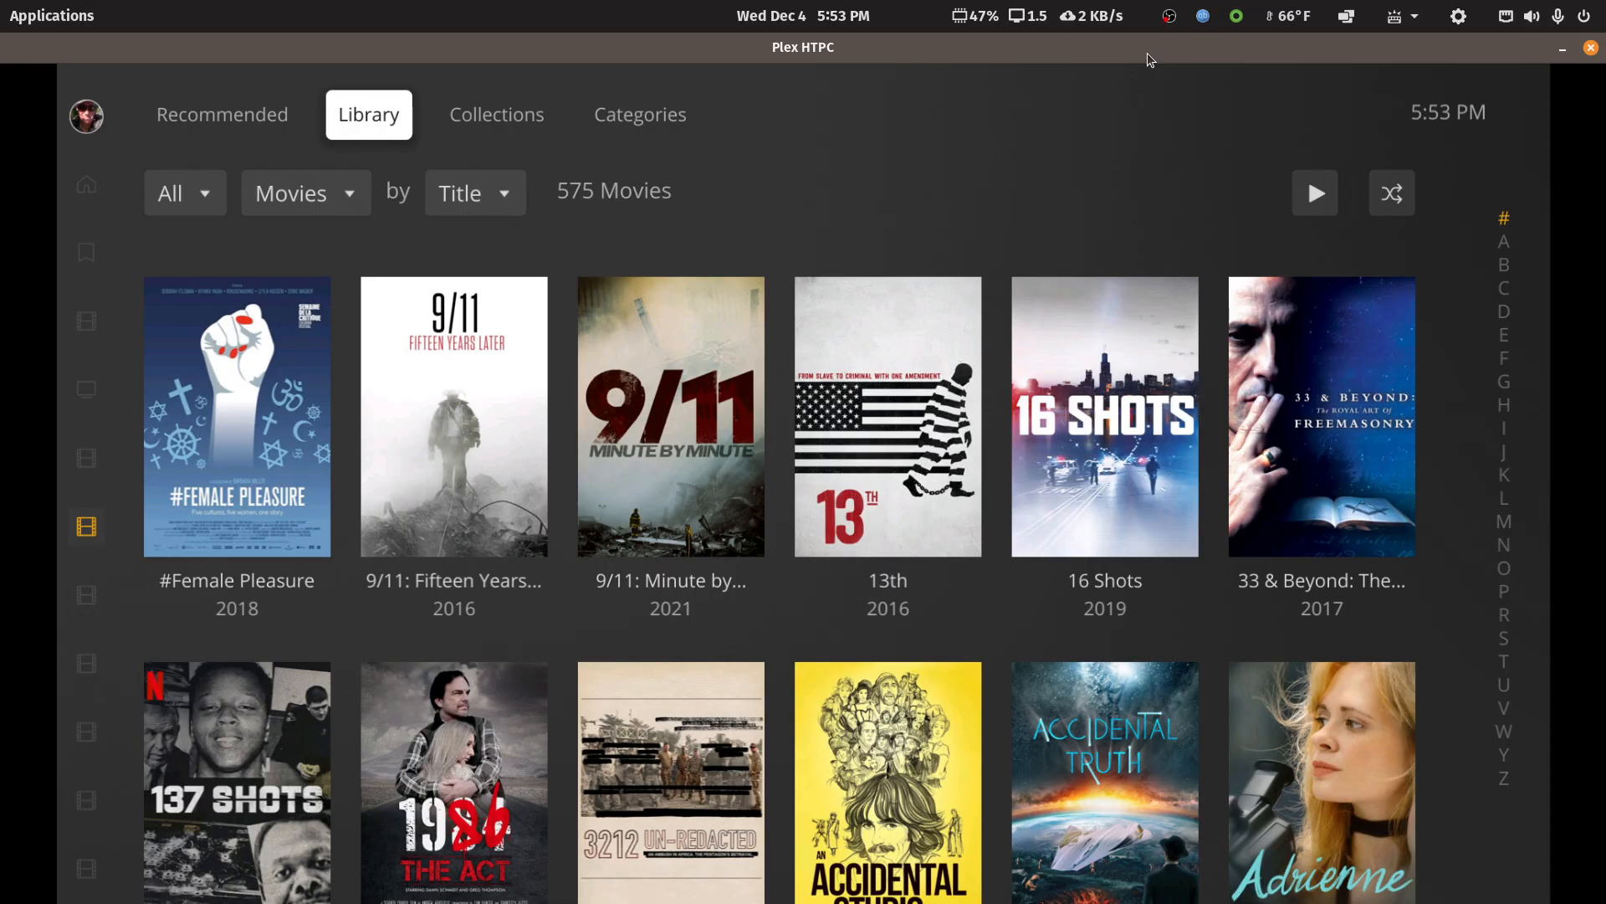
# Switch the Documentary library from the Library view to the Collections view once more
pyautogui.press('Down')
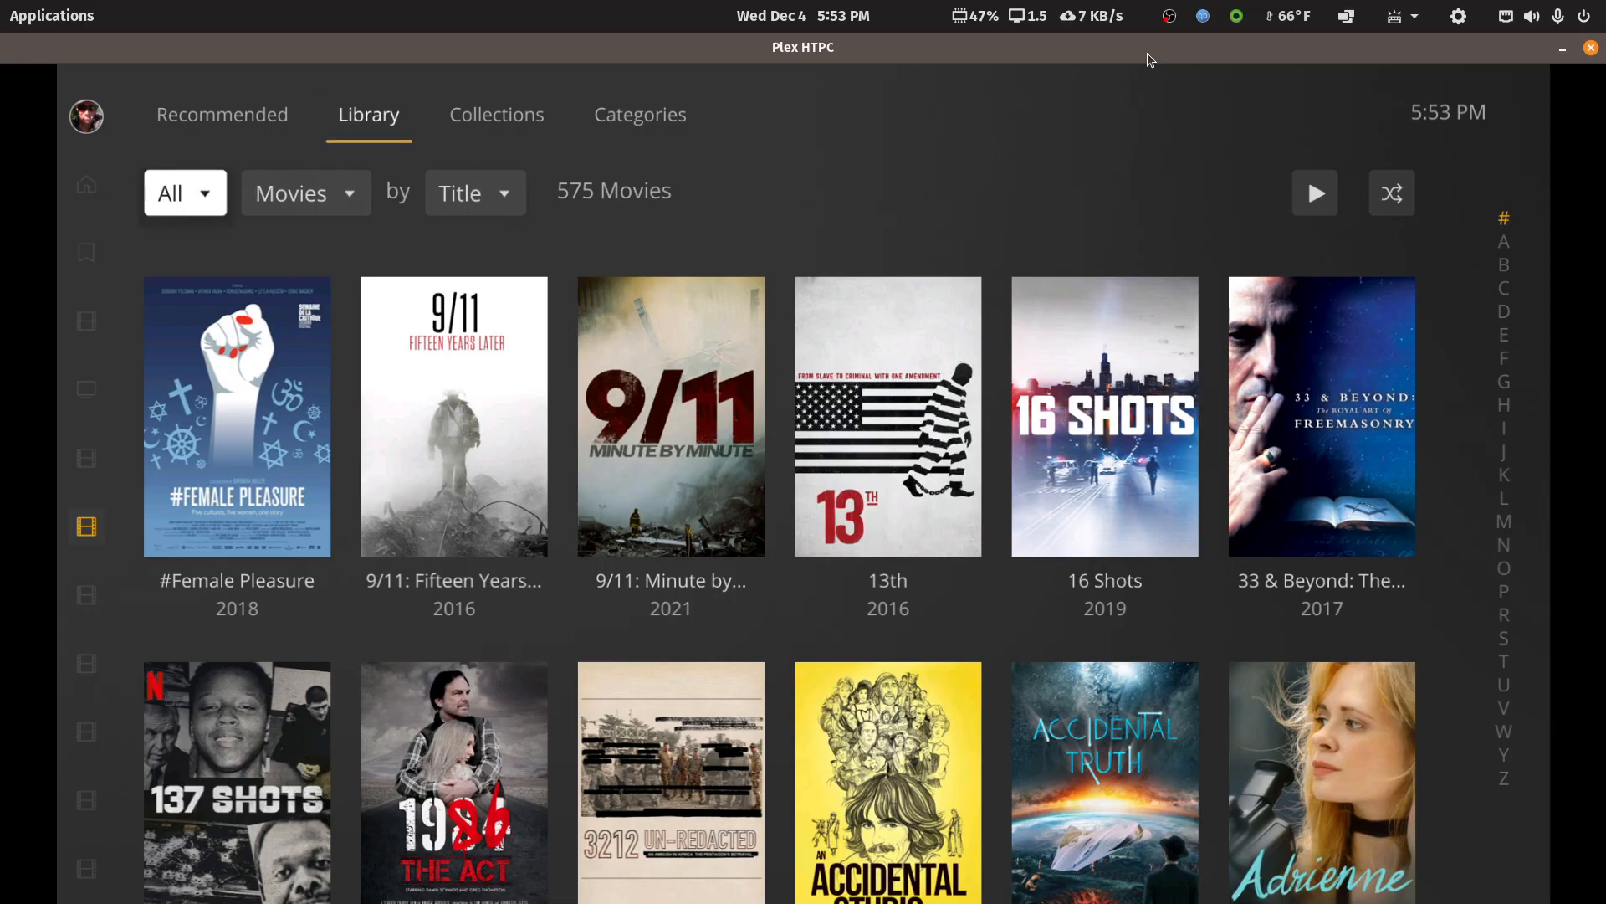
pyautogui.press('Up')
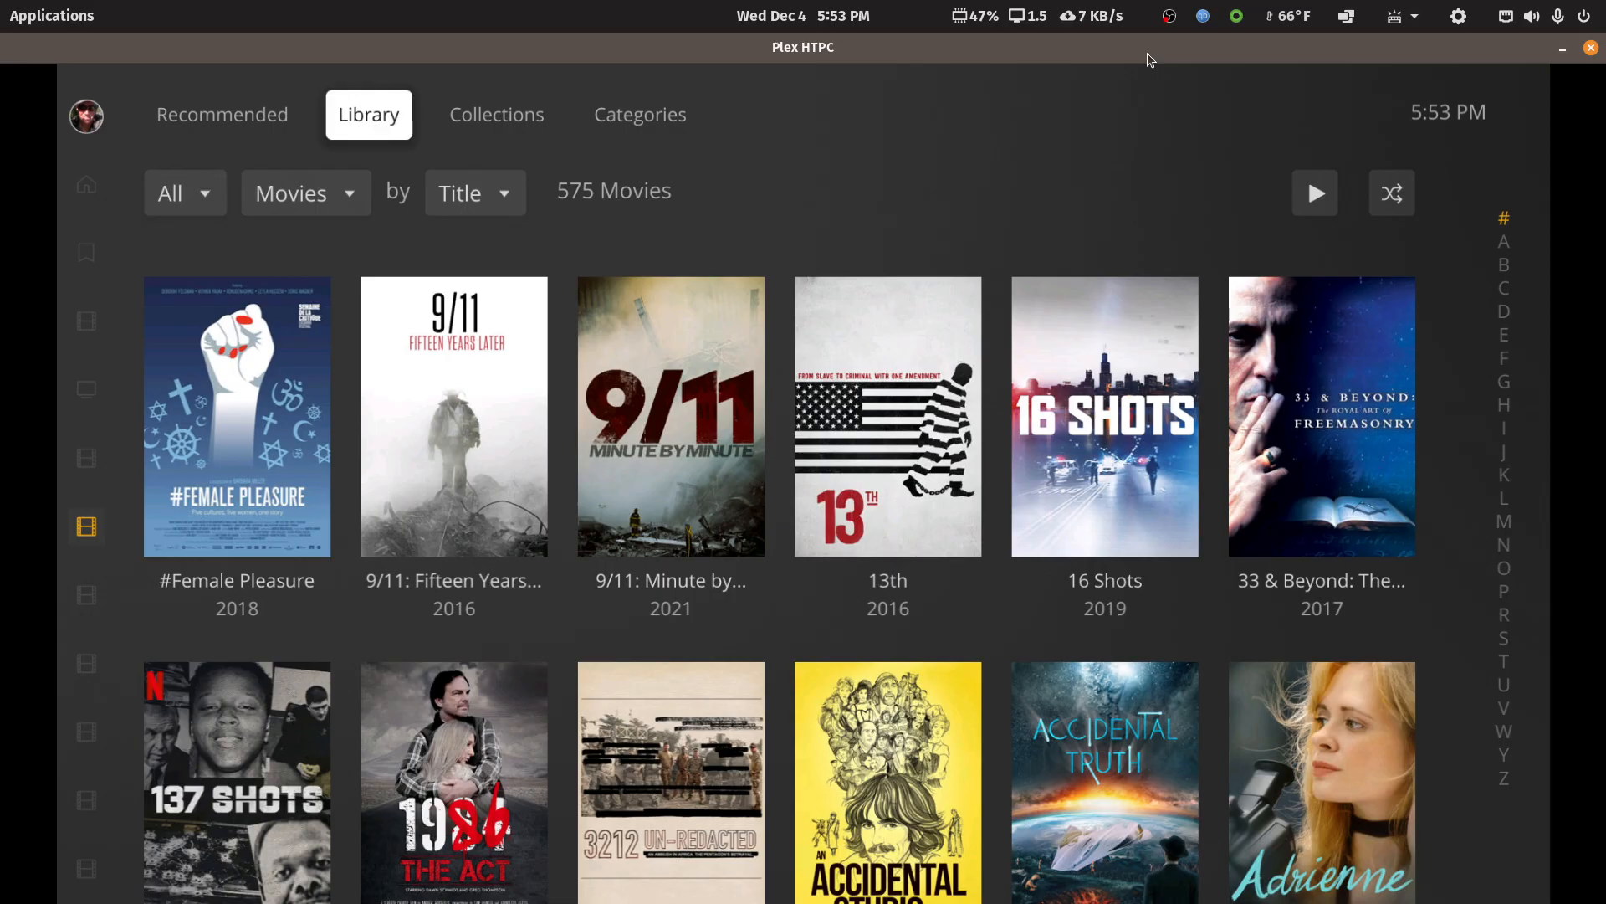
pyautogui.press('Right')
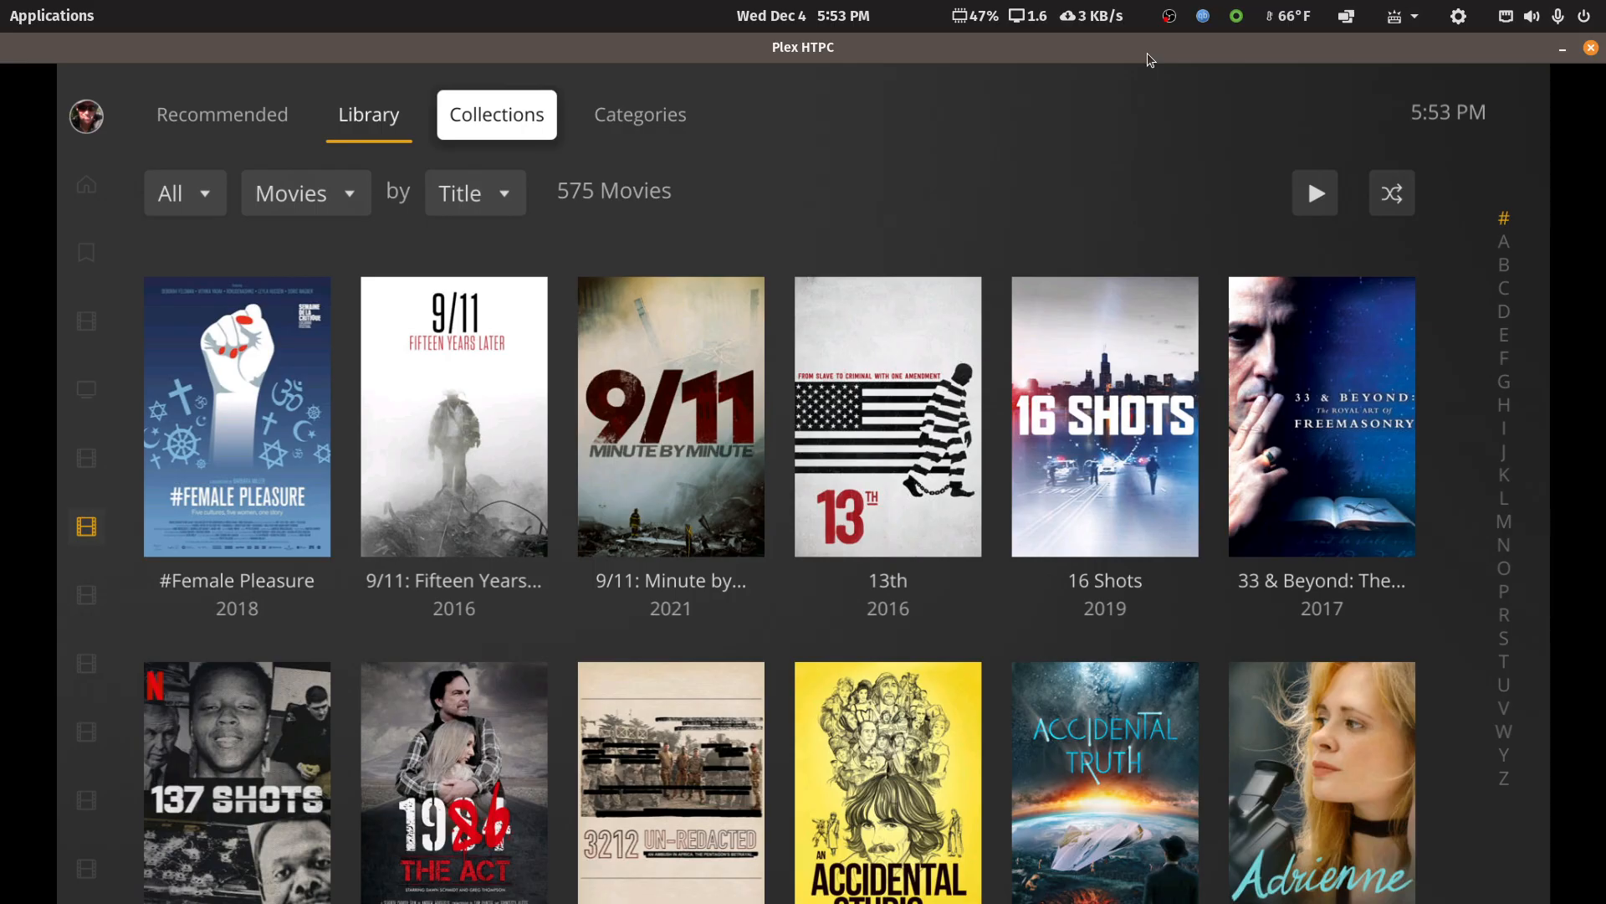
pyautogui.press('Return')
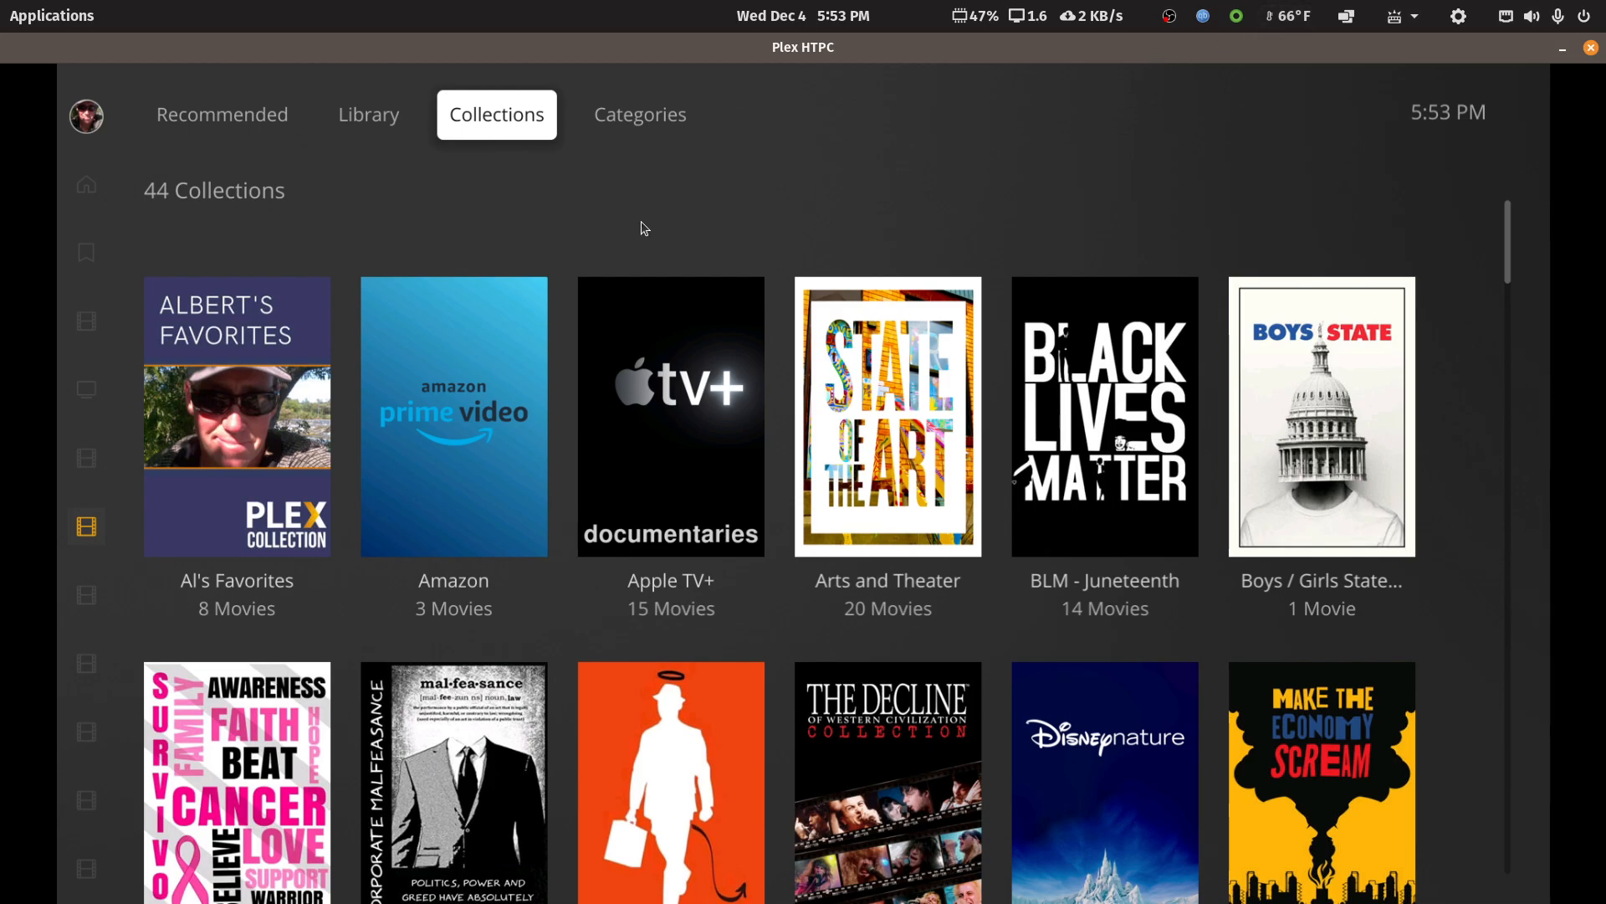
# Close Plex HTPC, search the applications for "un", and open the UNRAID63 dashboard in a maximized window
pyautogui.doubleClick(1112, 48)
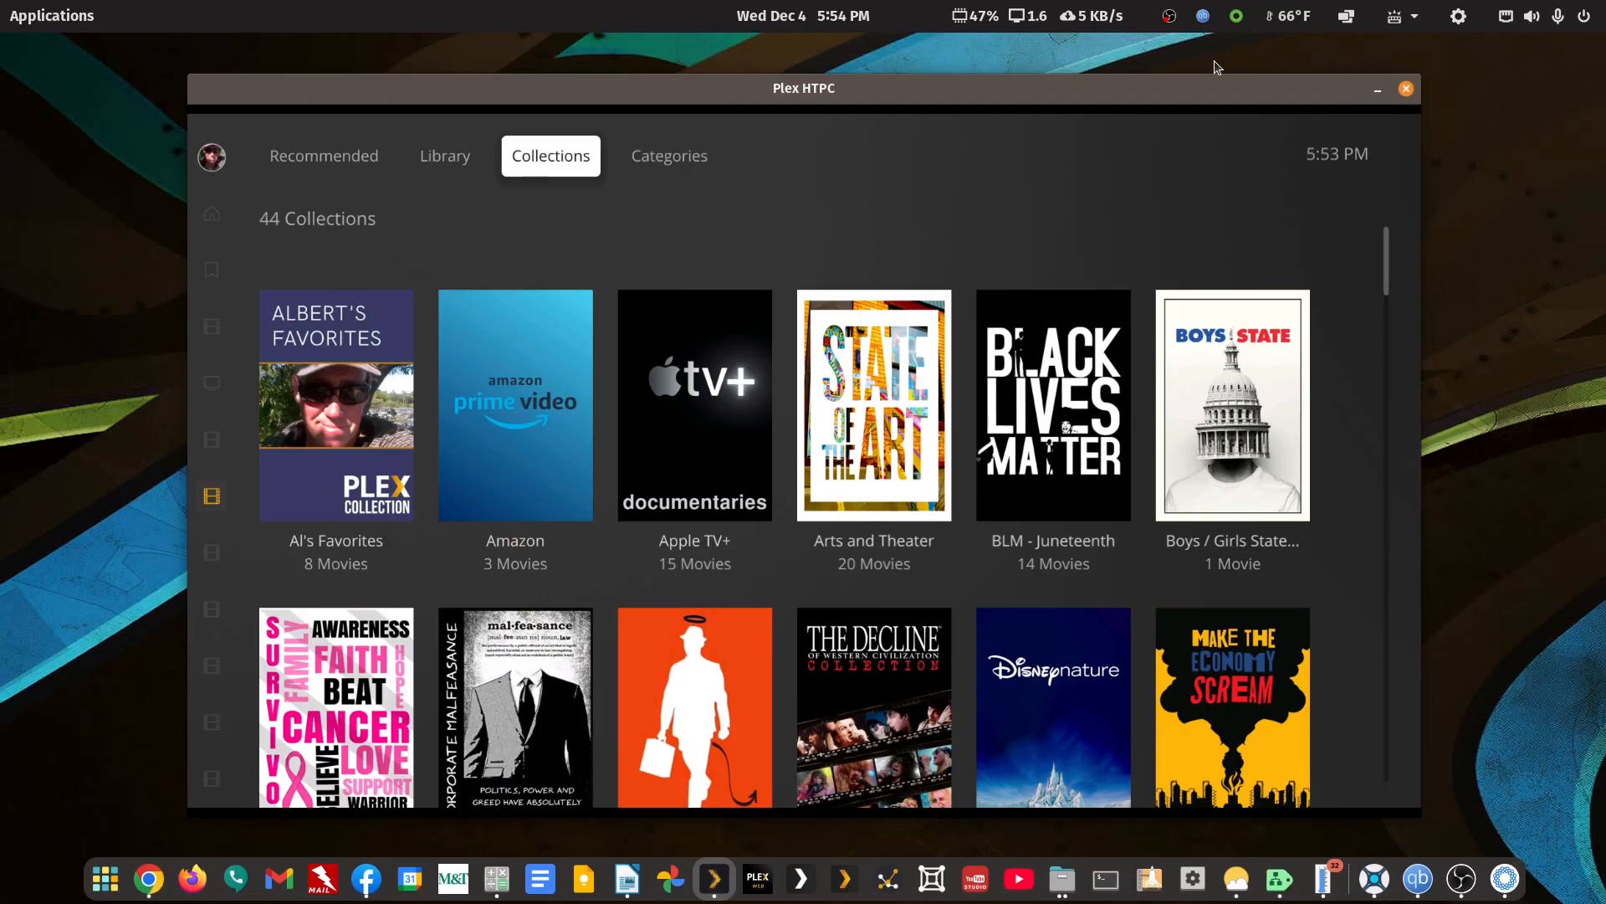
pyautogui.click(1405, 90)
pyautogui.click(42, 16)
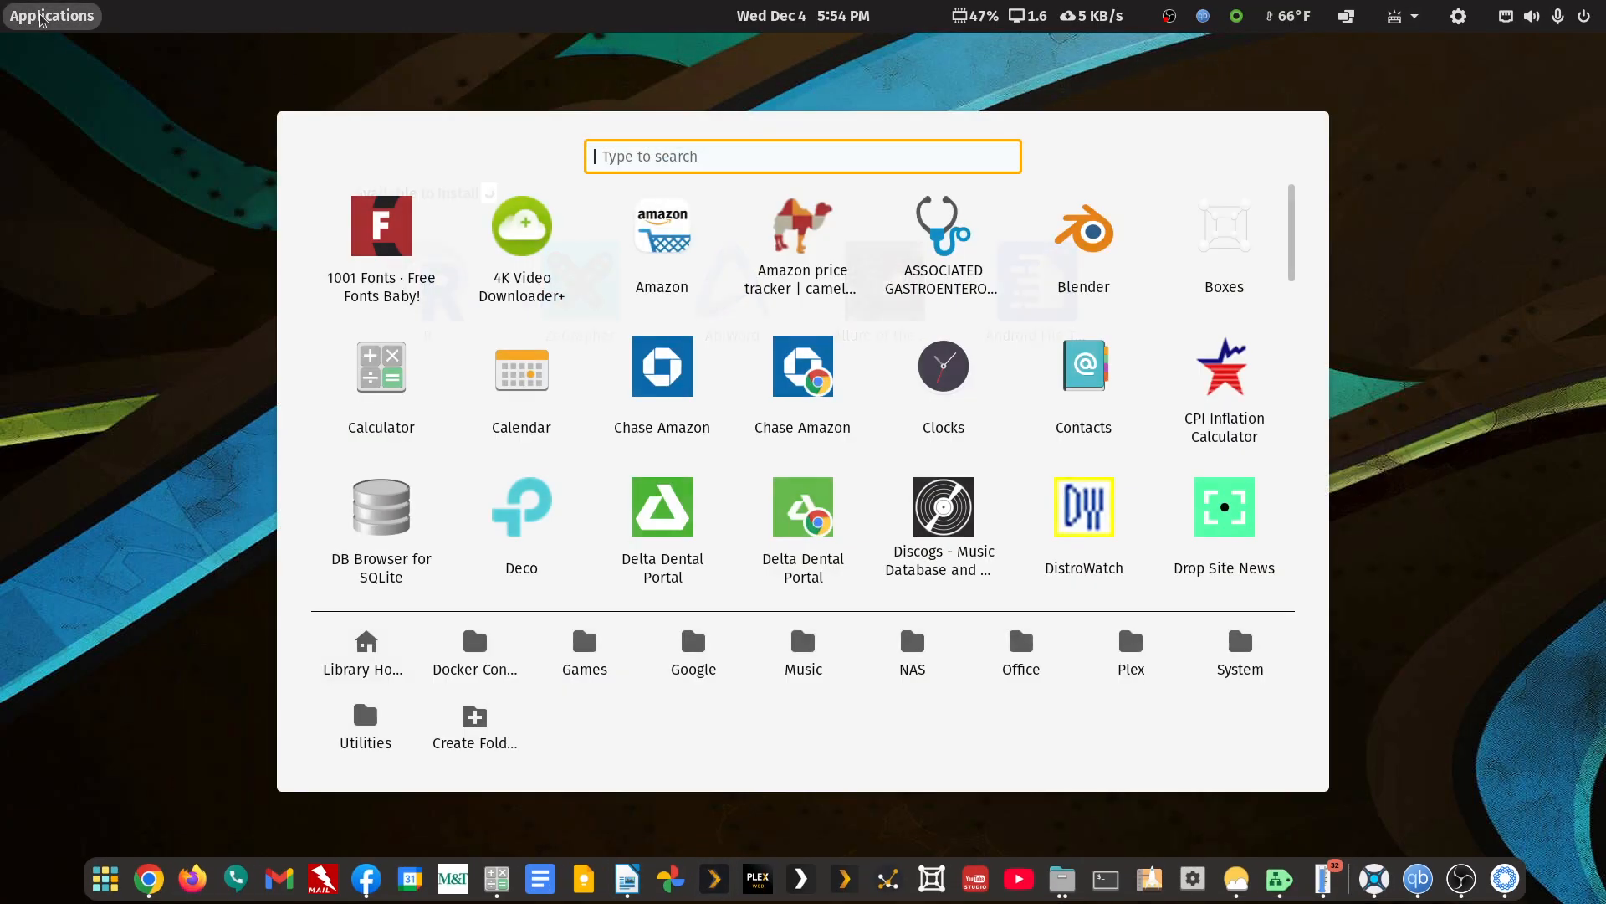
pyautogui.write('un')
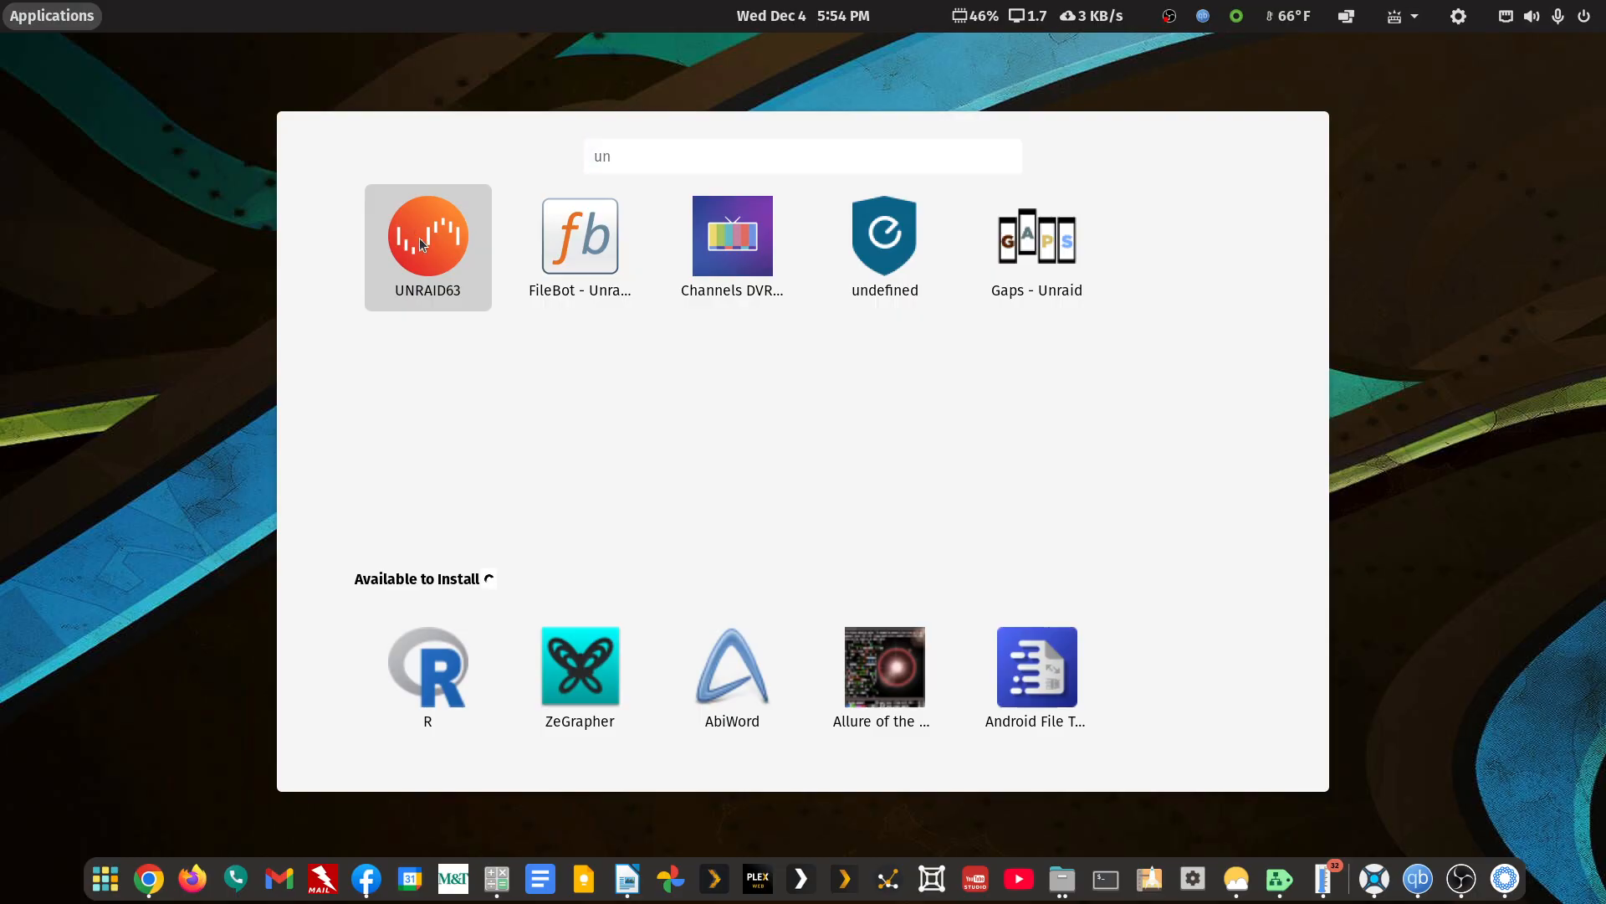
pyautogui.click(428, 243)
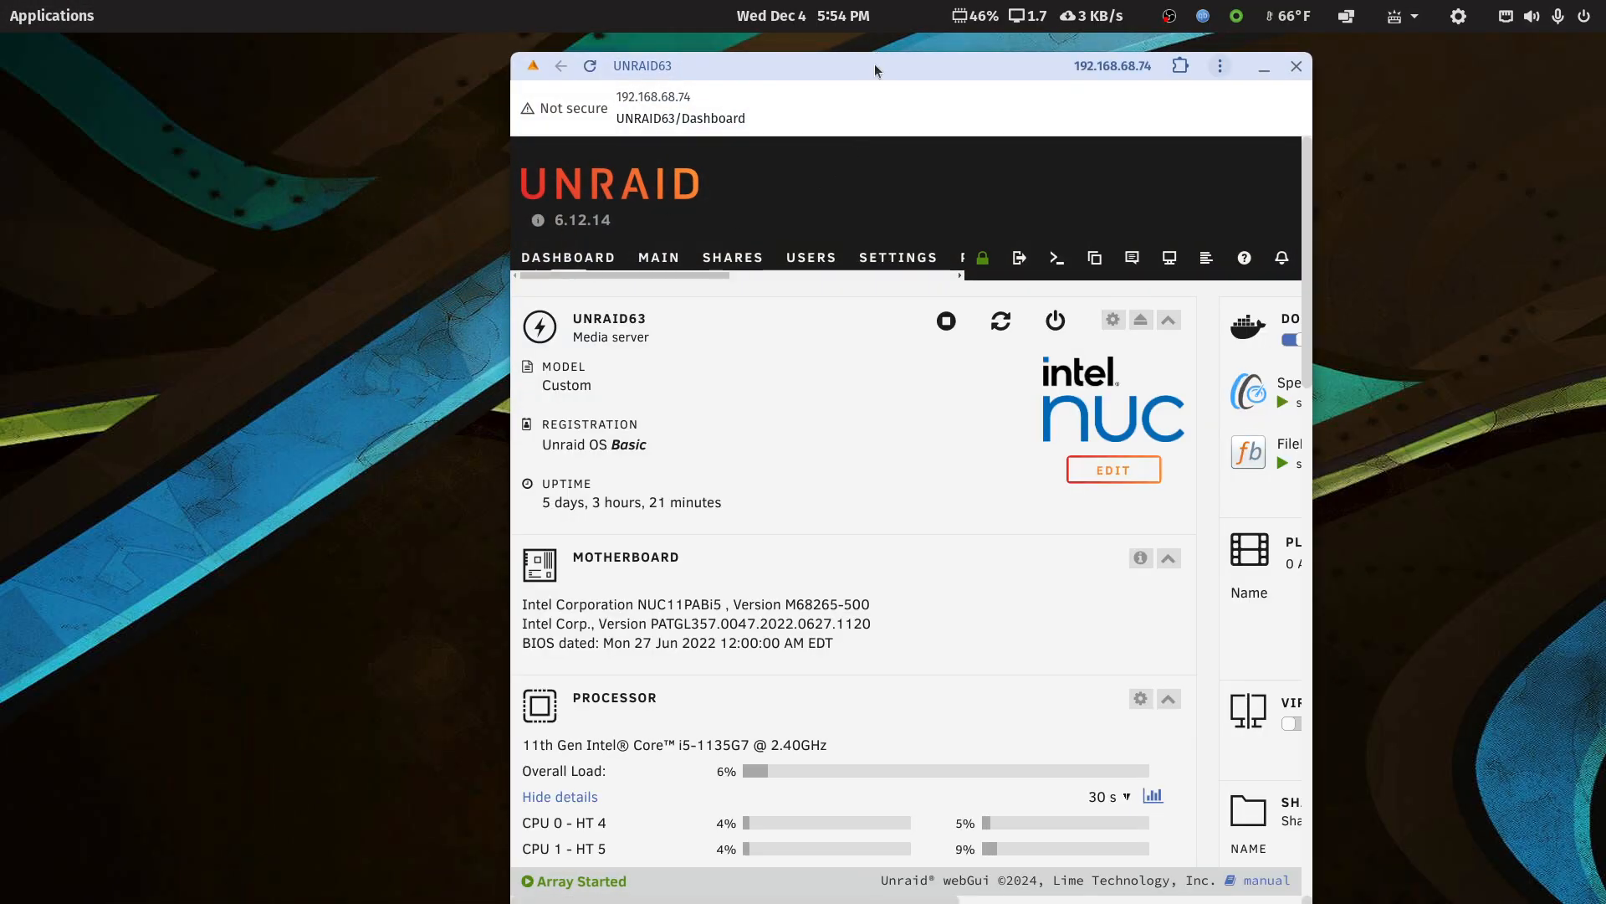
pyautogui.doubleClick(875, 64)
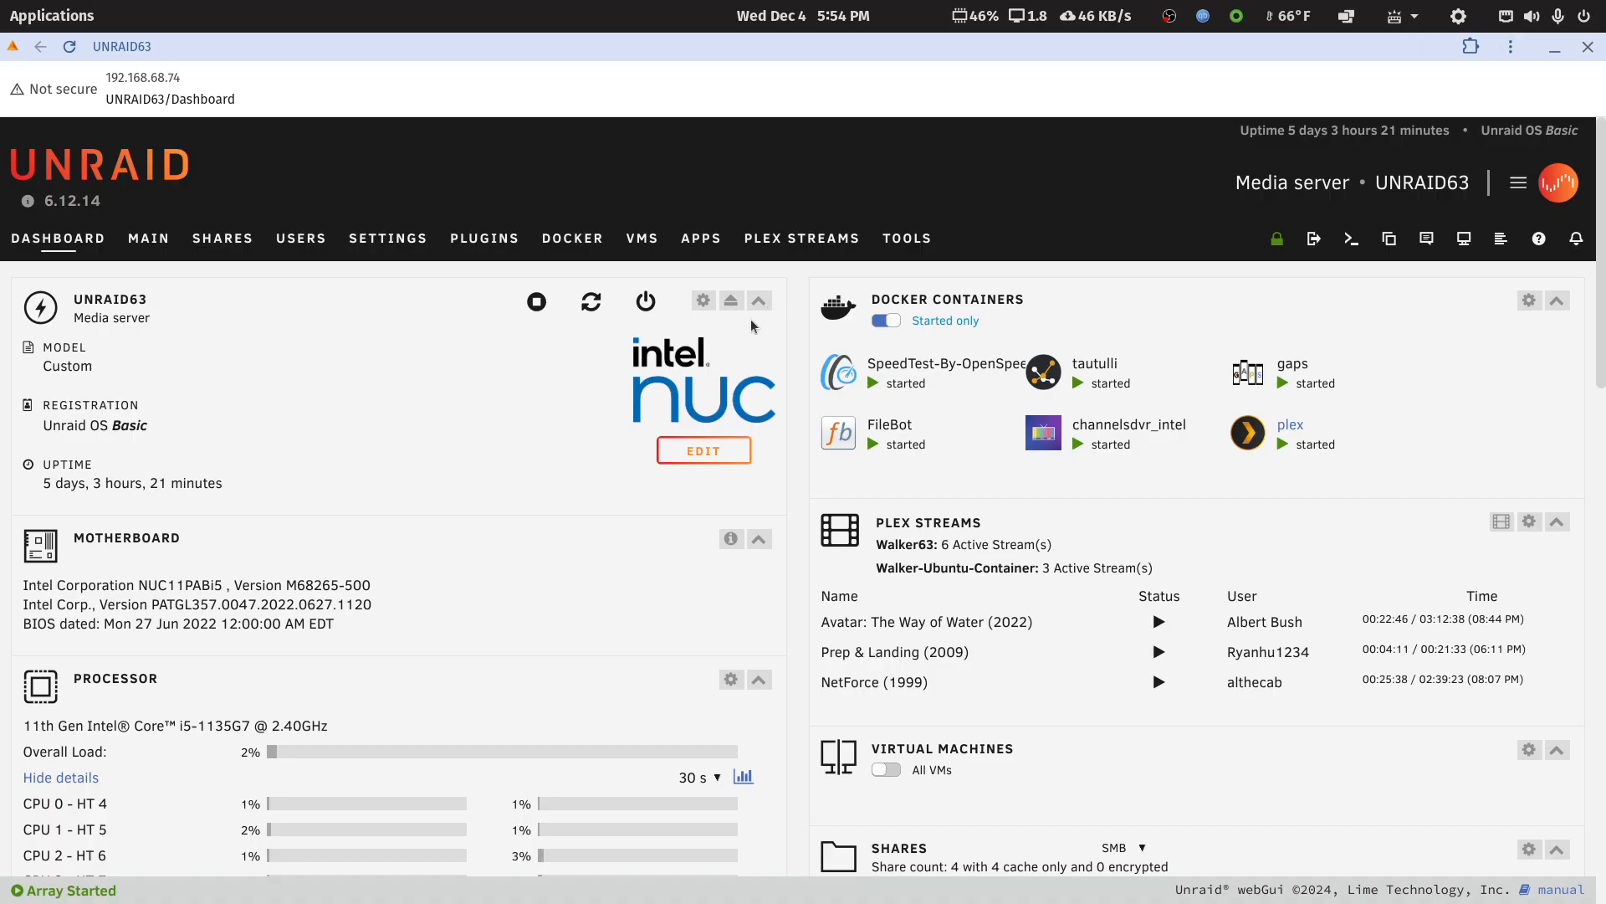
# Examine the Unraid dashboard's processor, memory, network interface, GPU, array and cache sections, and return to its beginning
pyautogui.scroll(-3, 499, 515)
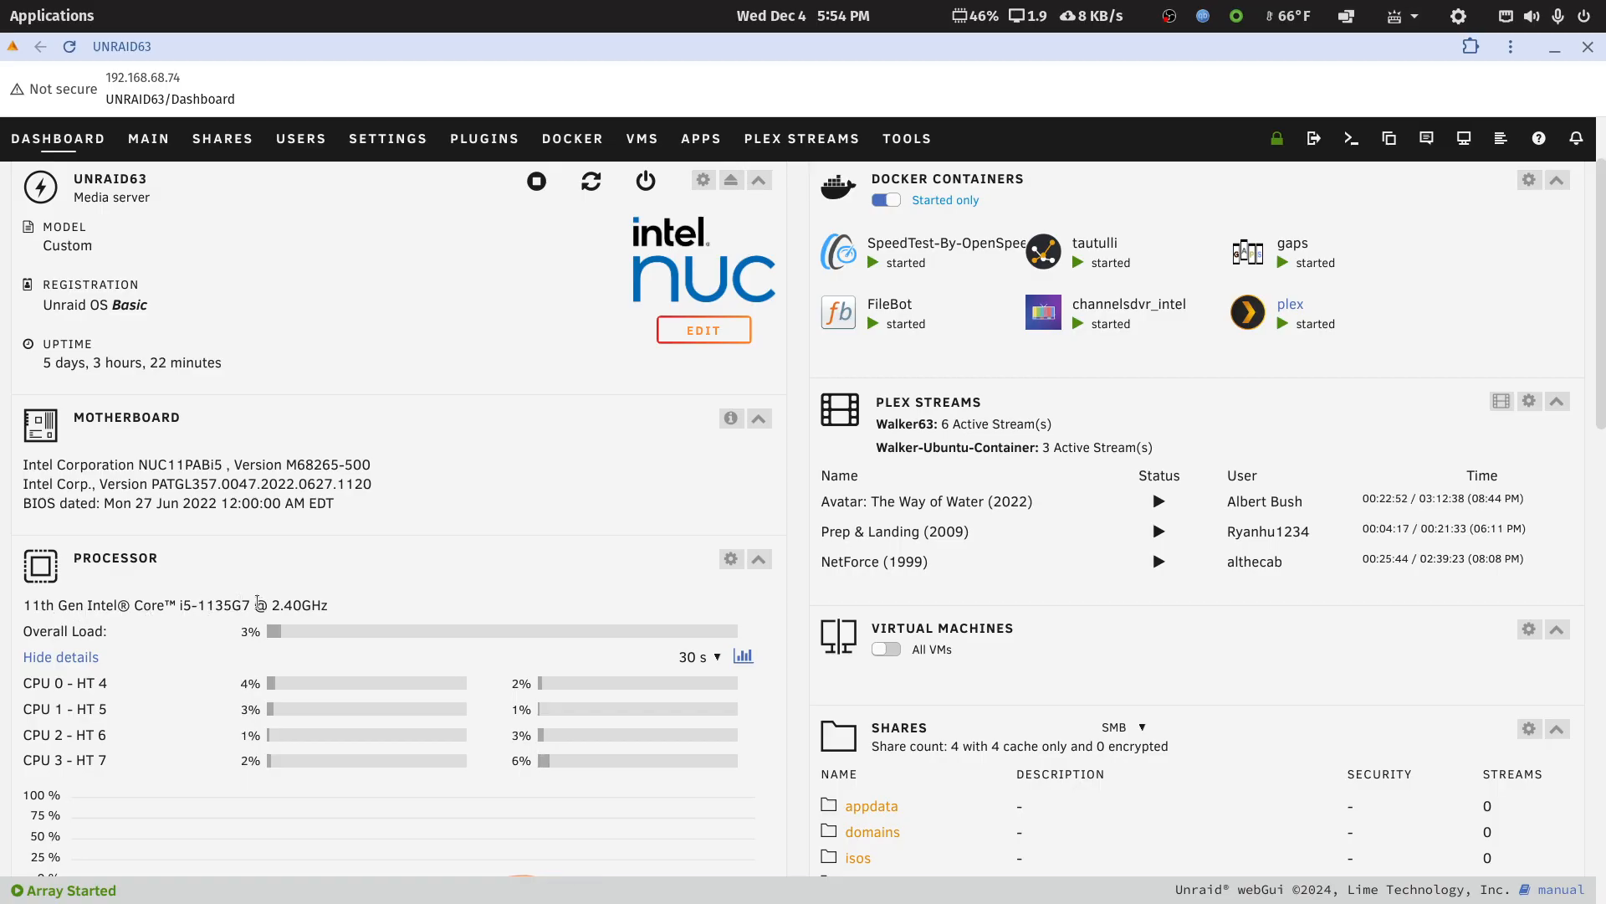
pyautogui.scroll(-5, 241, 602)
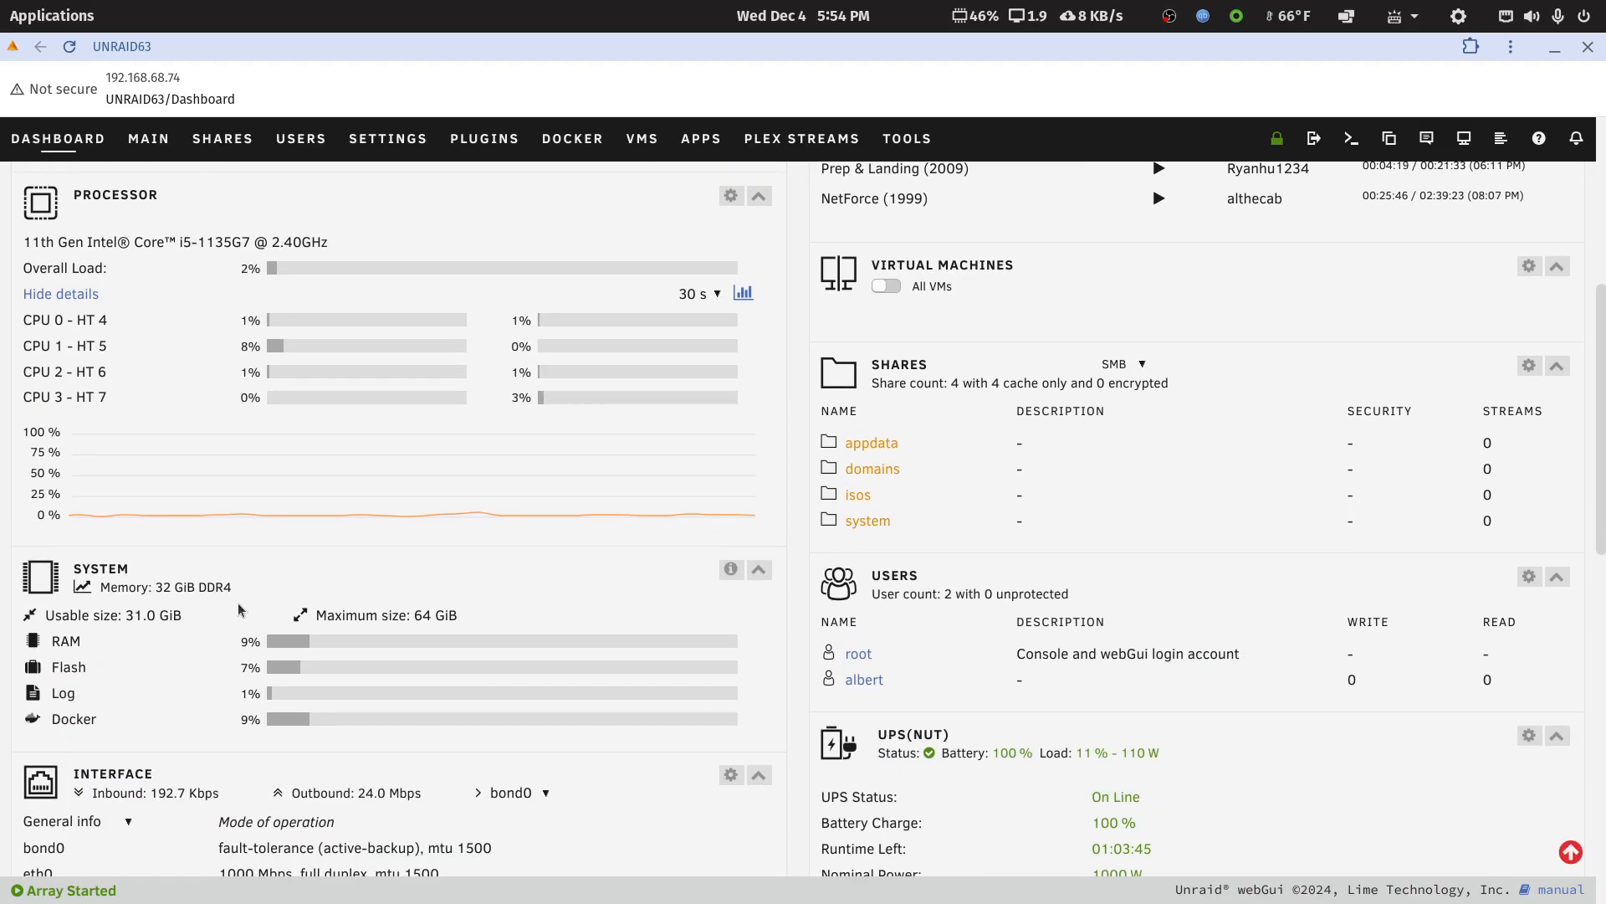
pyautogui.scroll(-5, 240, 603)
pyautogui.scroll(-1, 241, 608)
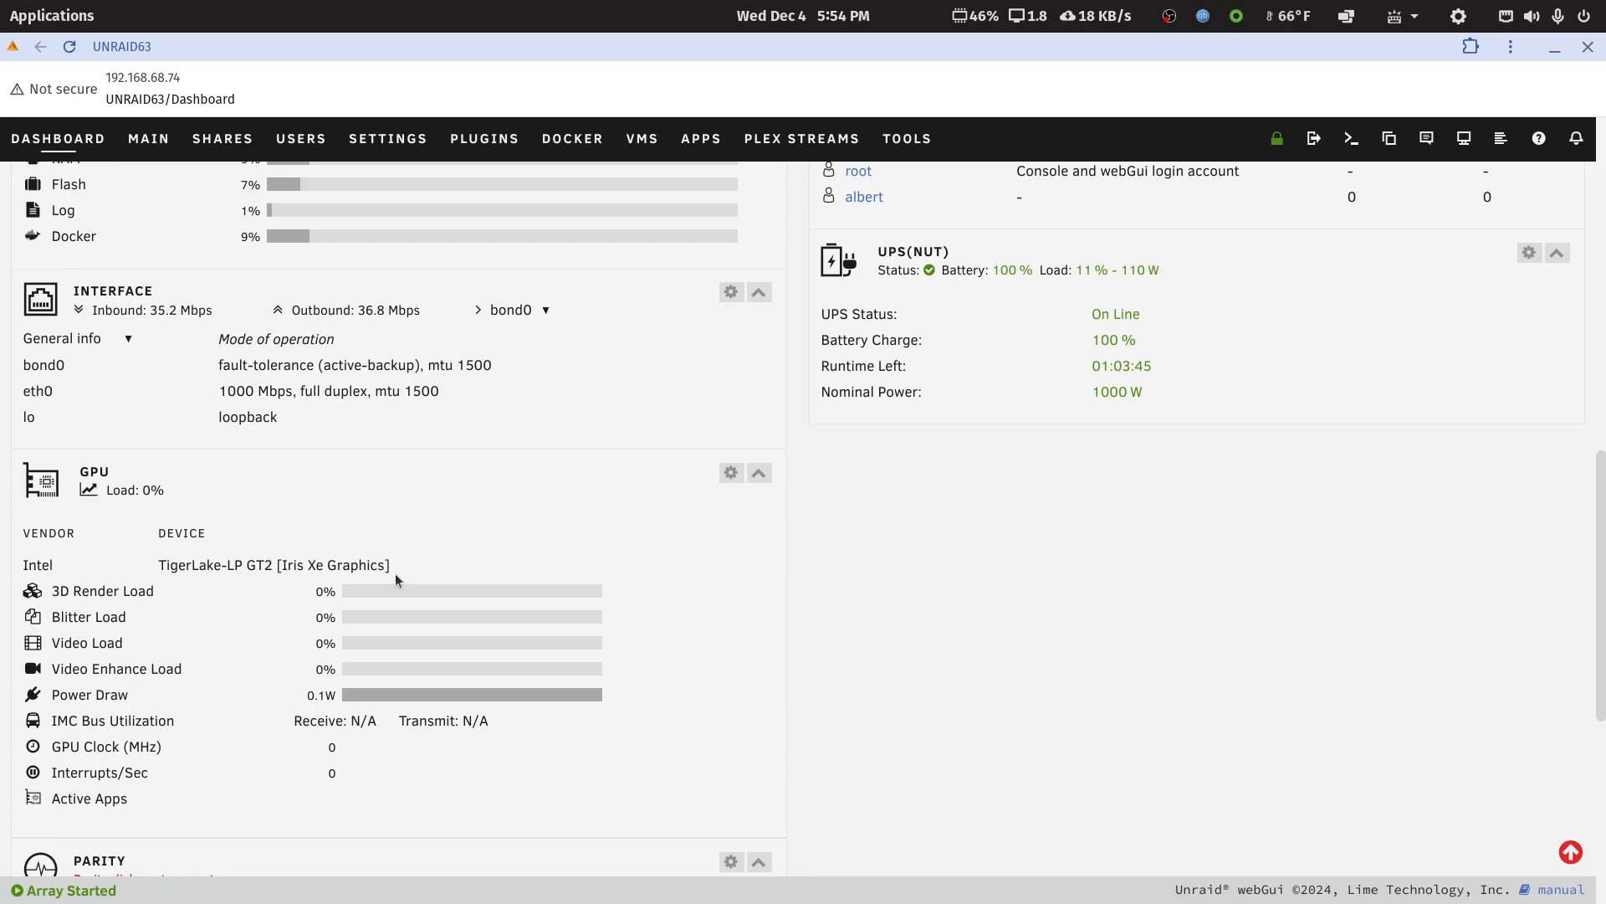
pyautogui.scroll(-3, 394, 574)
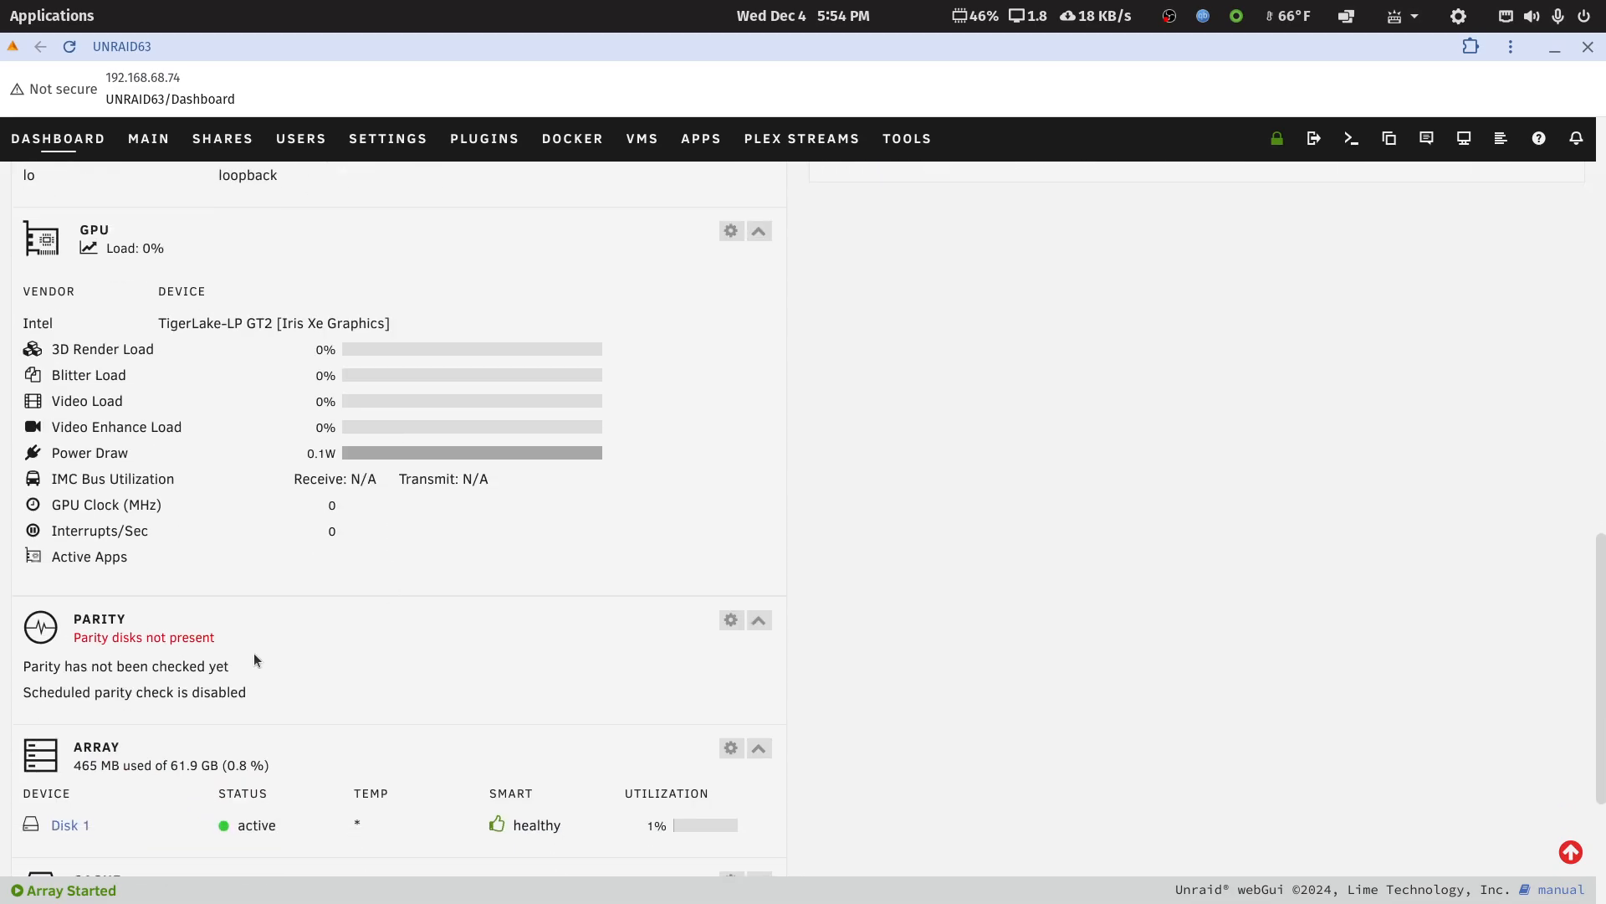
pyautogui.scroll(-1, 239, 665)
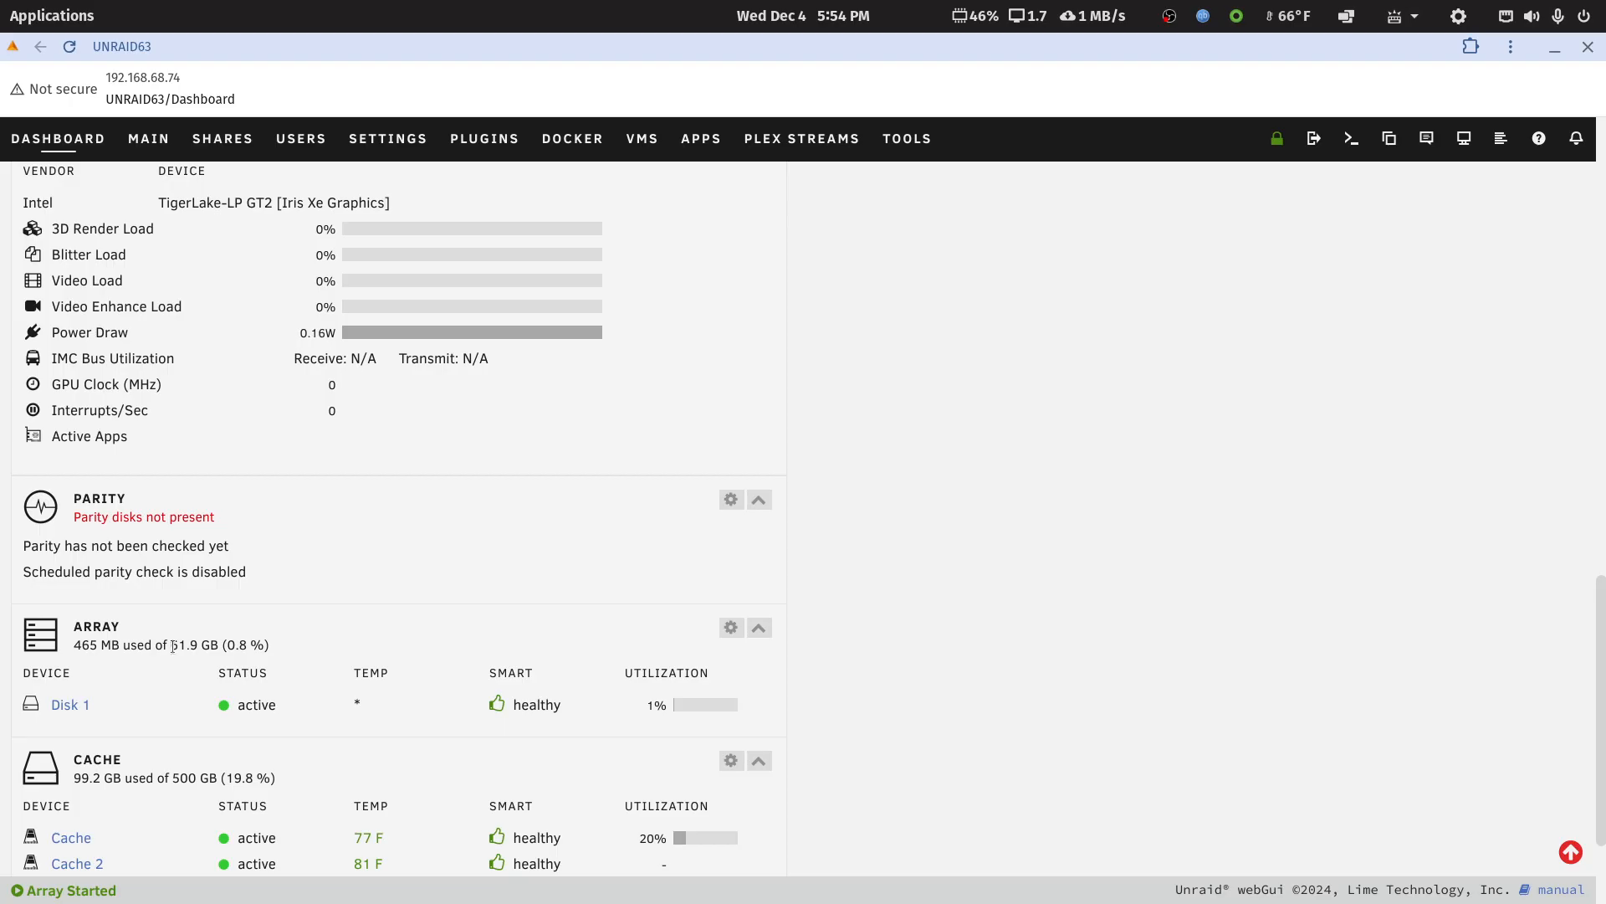
pyautogui.scroll(-3, 173, 649)
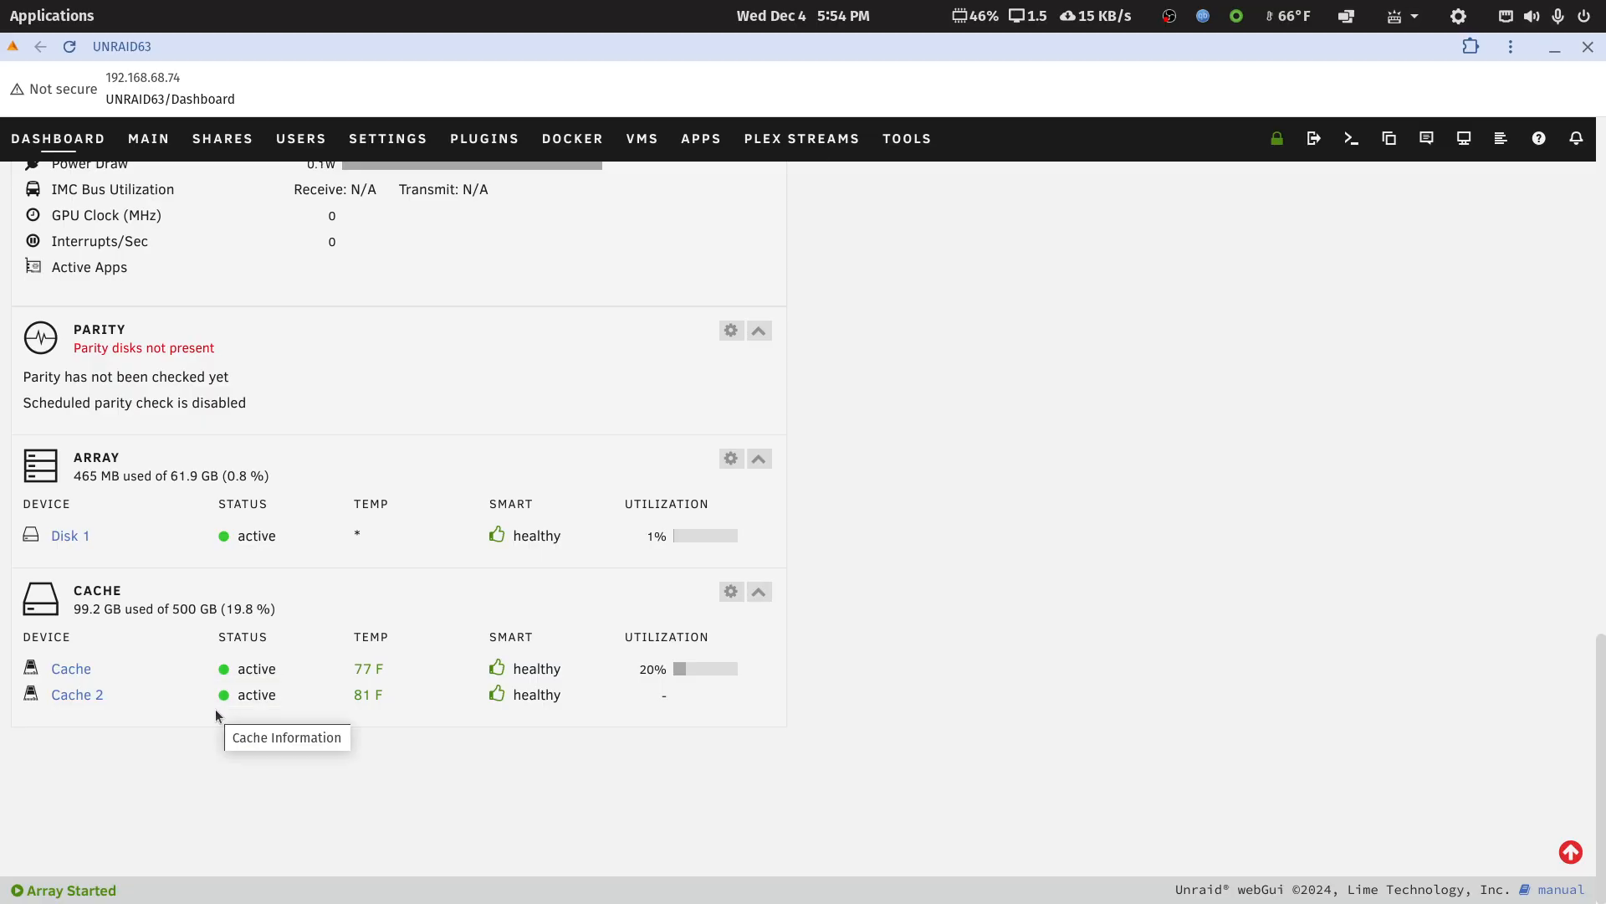
pyautogui.scroll(1, 216, 710)
pyautogui.scroll(15, 214, 710)
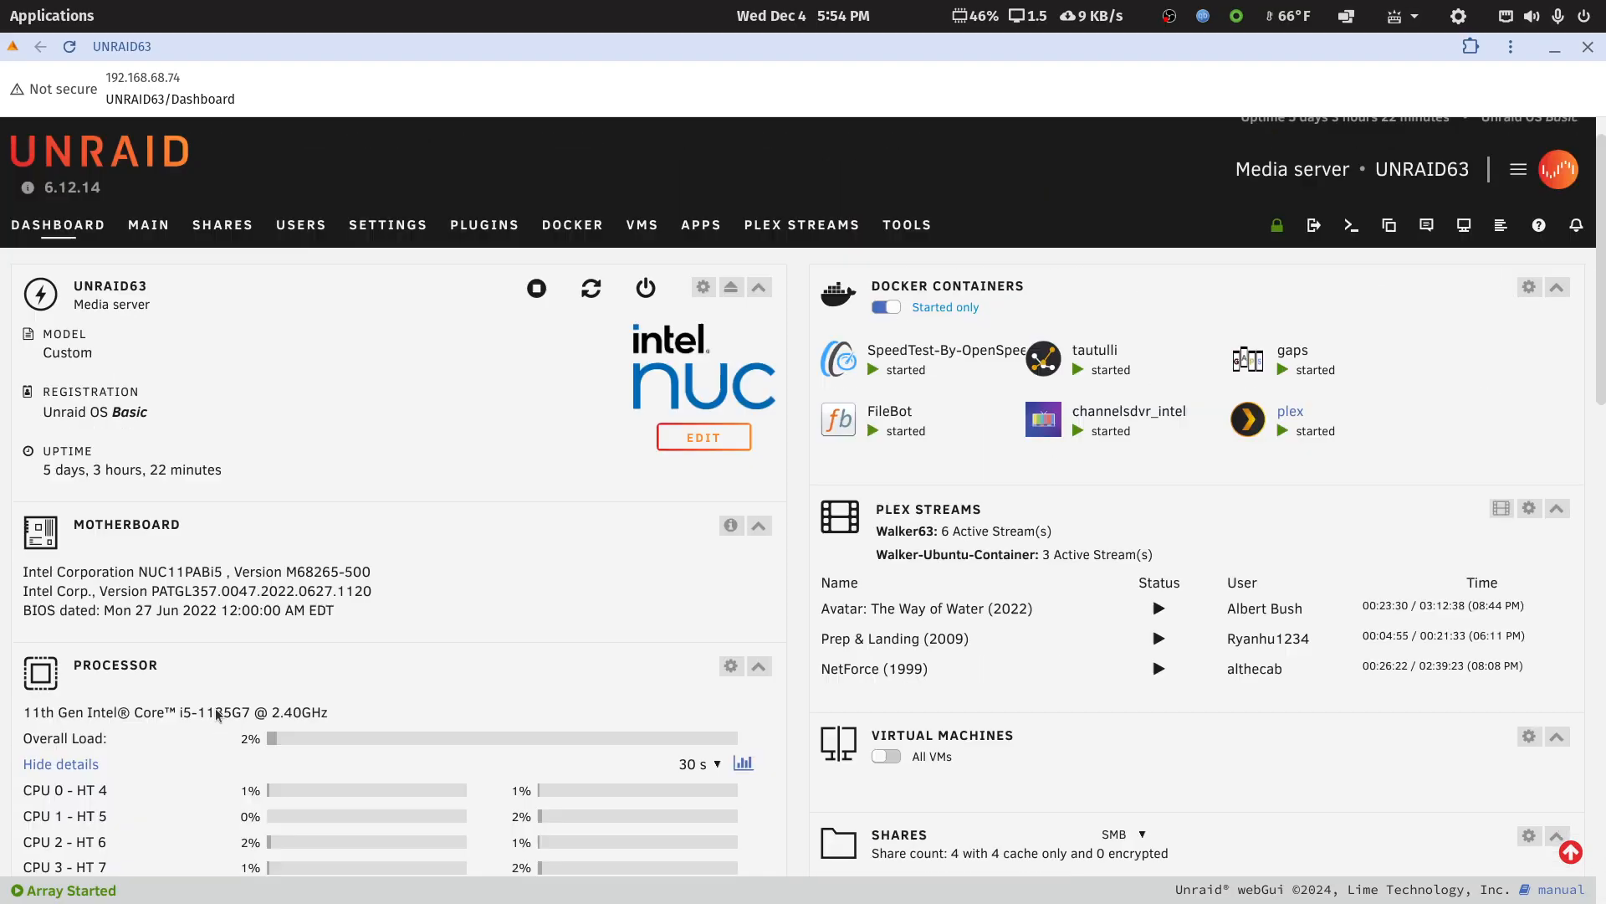
# Open Unraid's Main page and examine its array, pool and boot devices and the mounted SMB shares
pyautogui.click(148, 238)
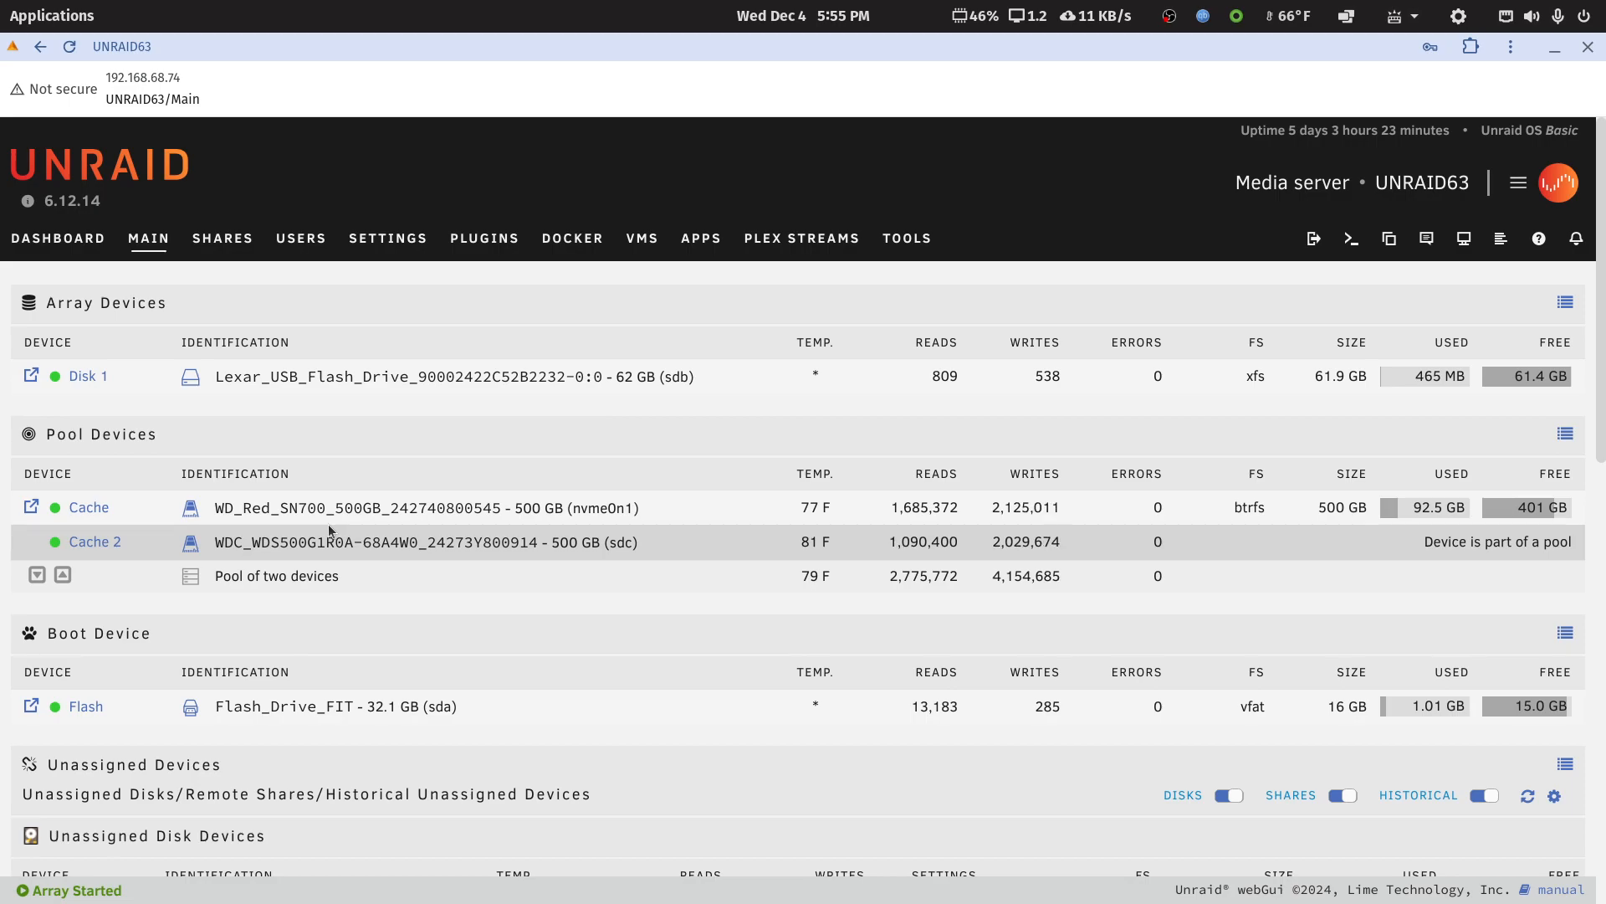
pyautogui.scroll(-5, 327, 524)
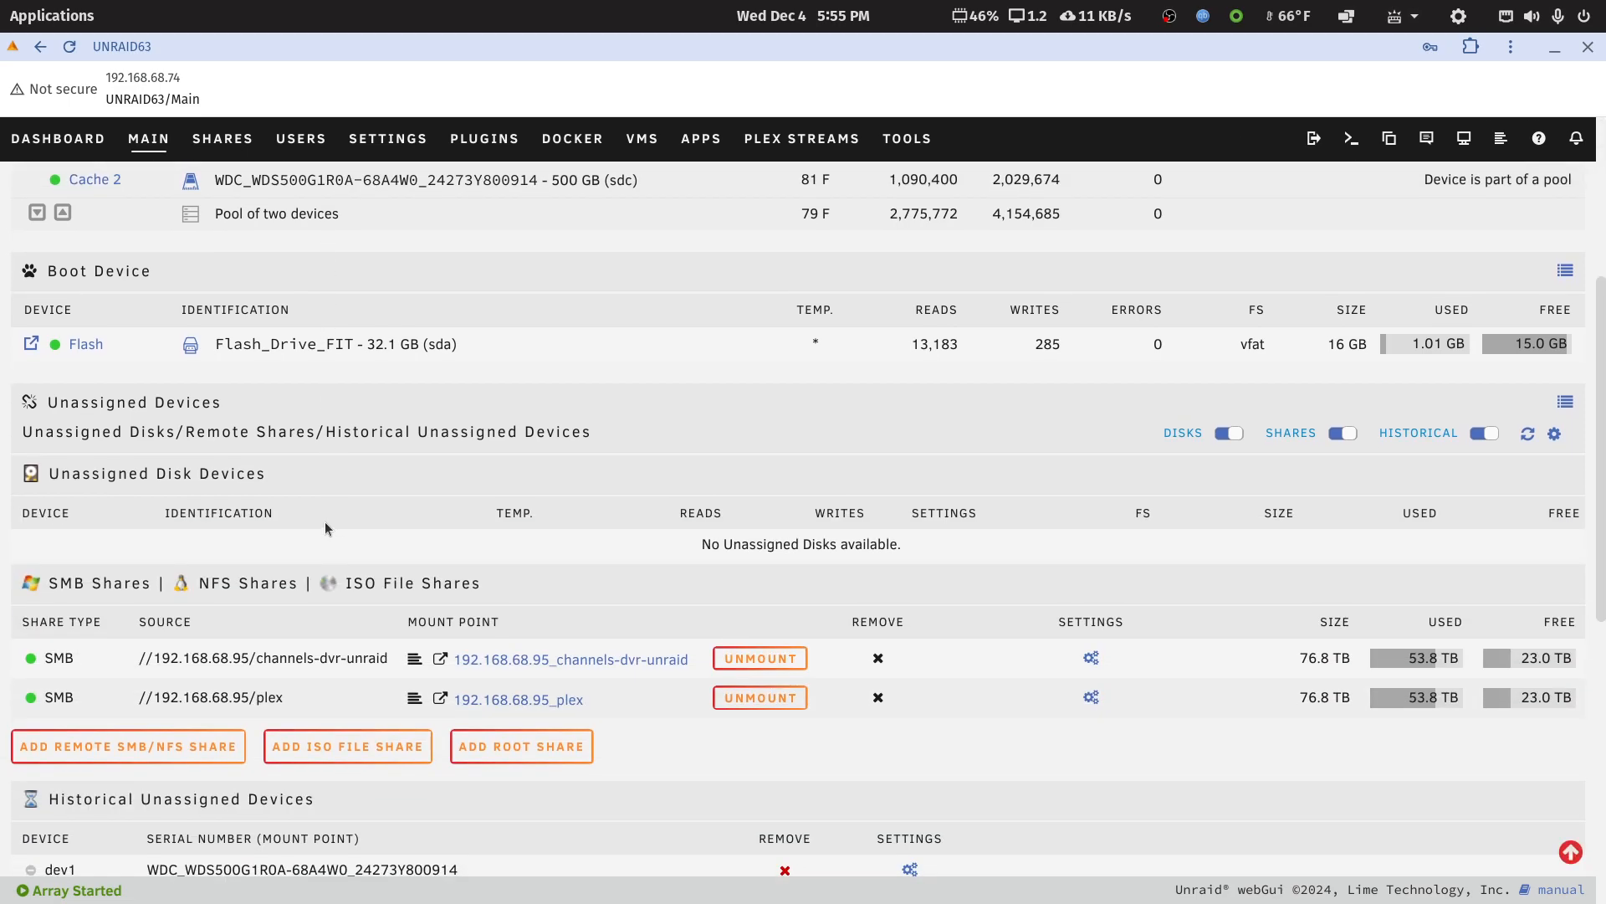
pyautogui.scroll(-2, 325, 520)
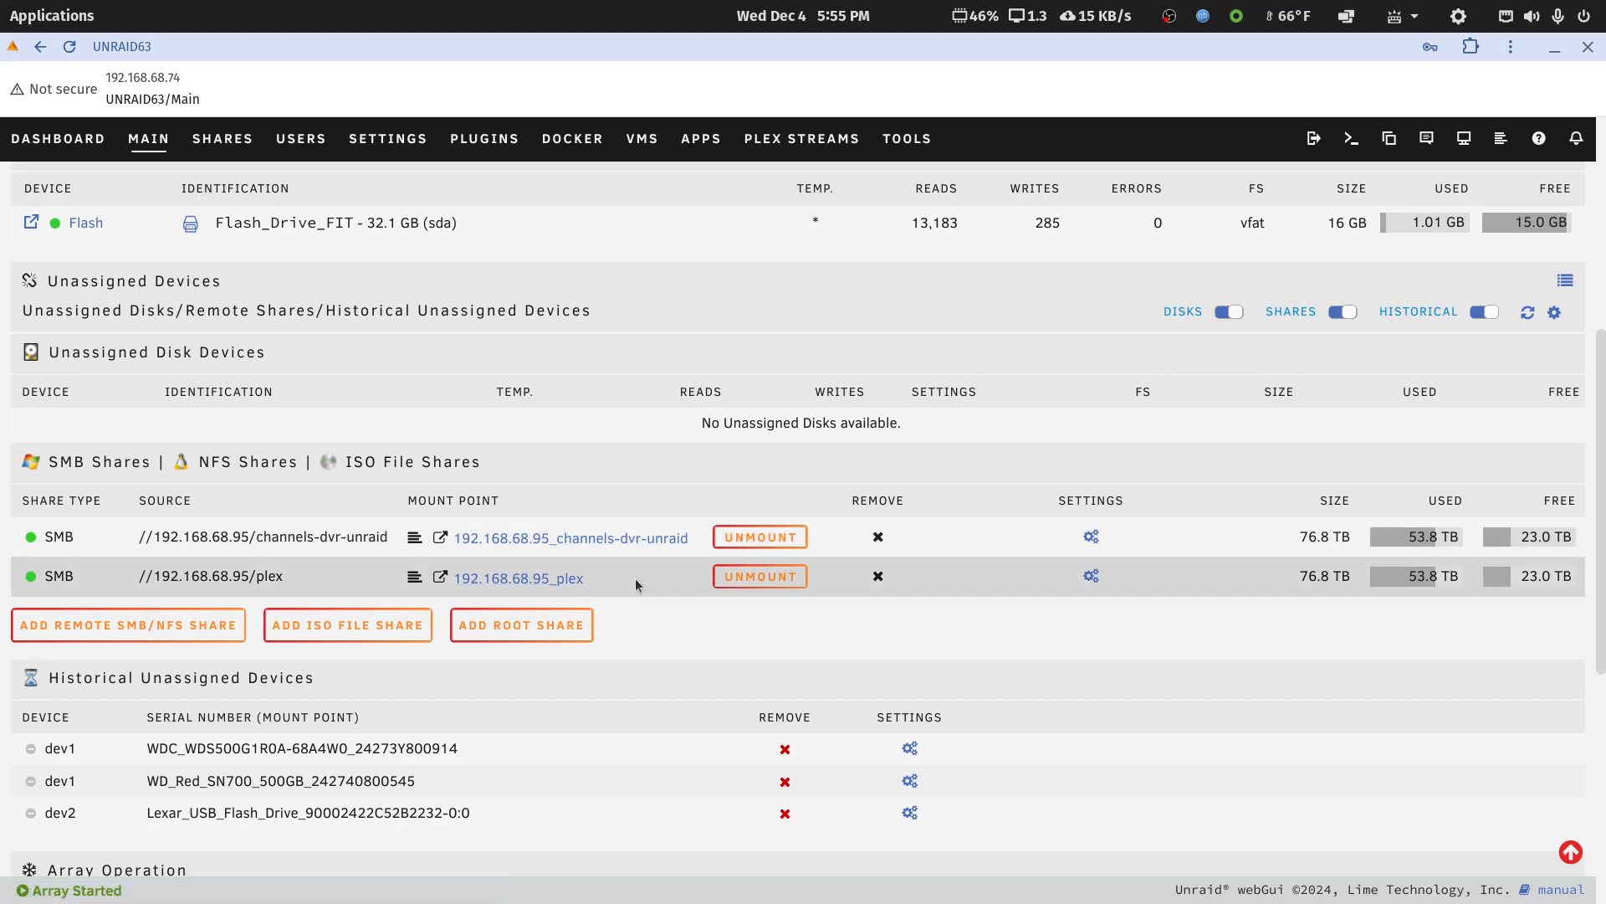
# Open Unraid's Docker page and expand the plex container's volume mappings
pyautogui.scroll(6, 632, 579)
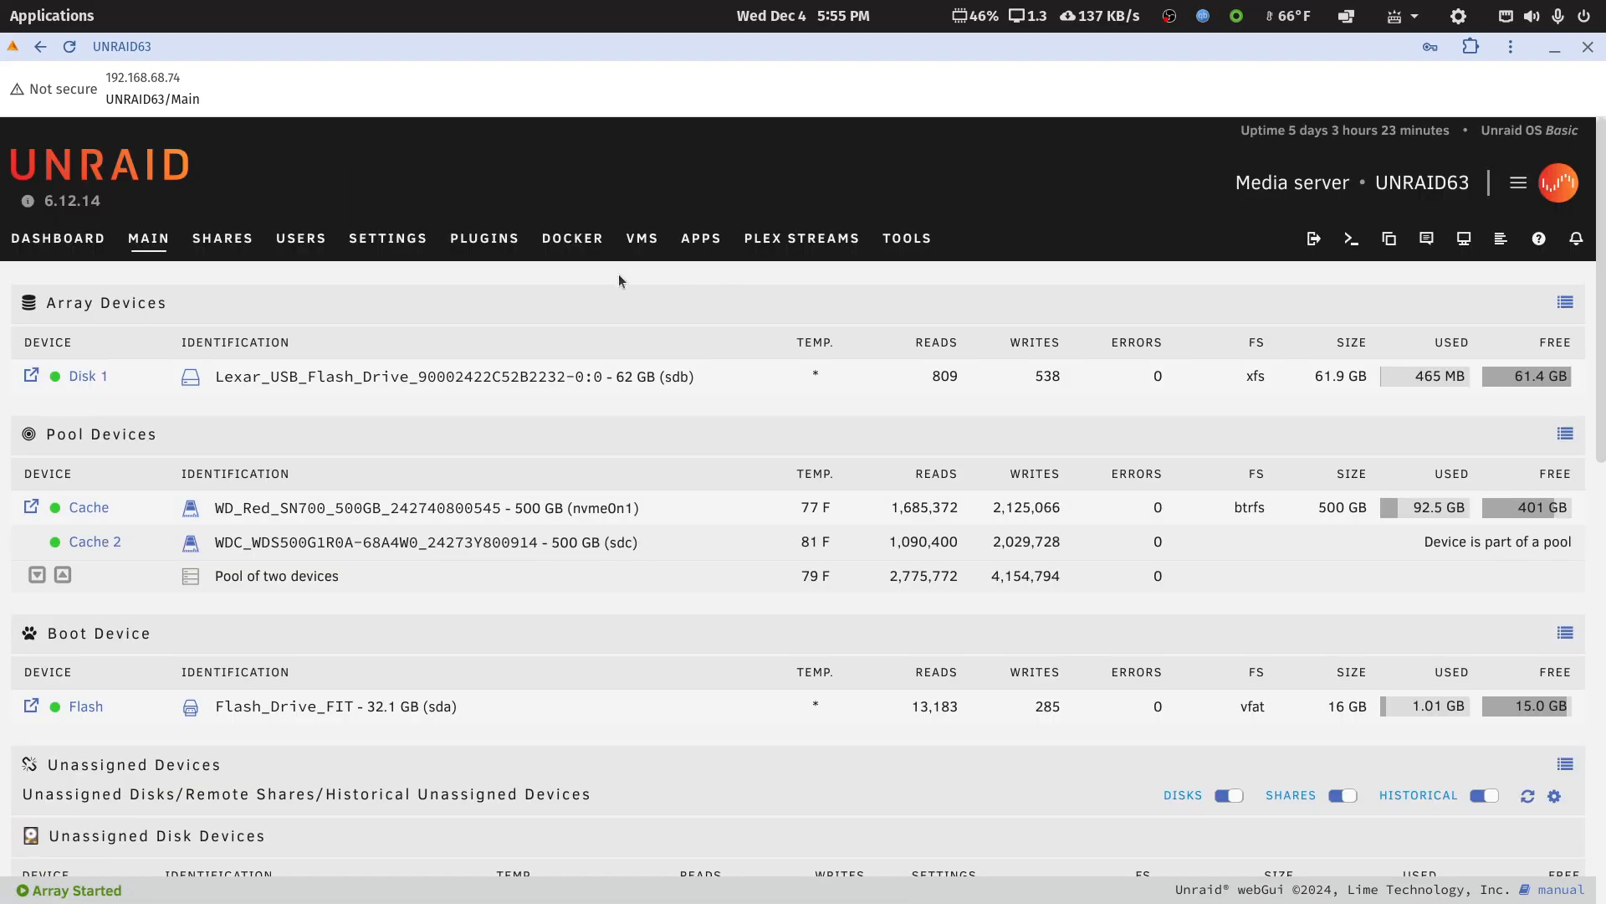
pyautogui.click(604, 243)
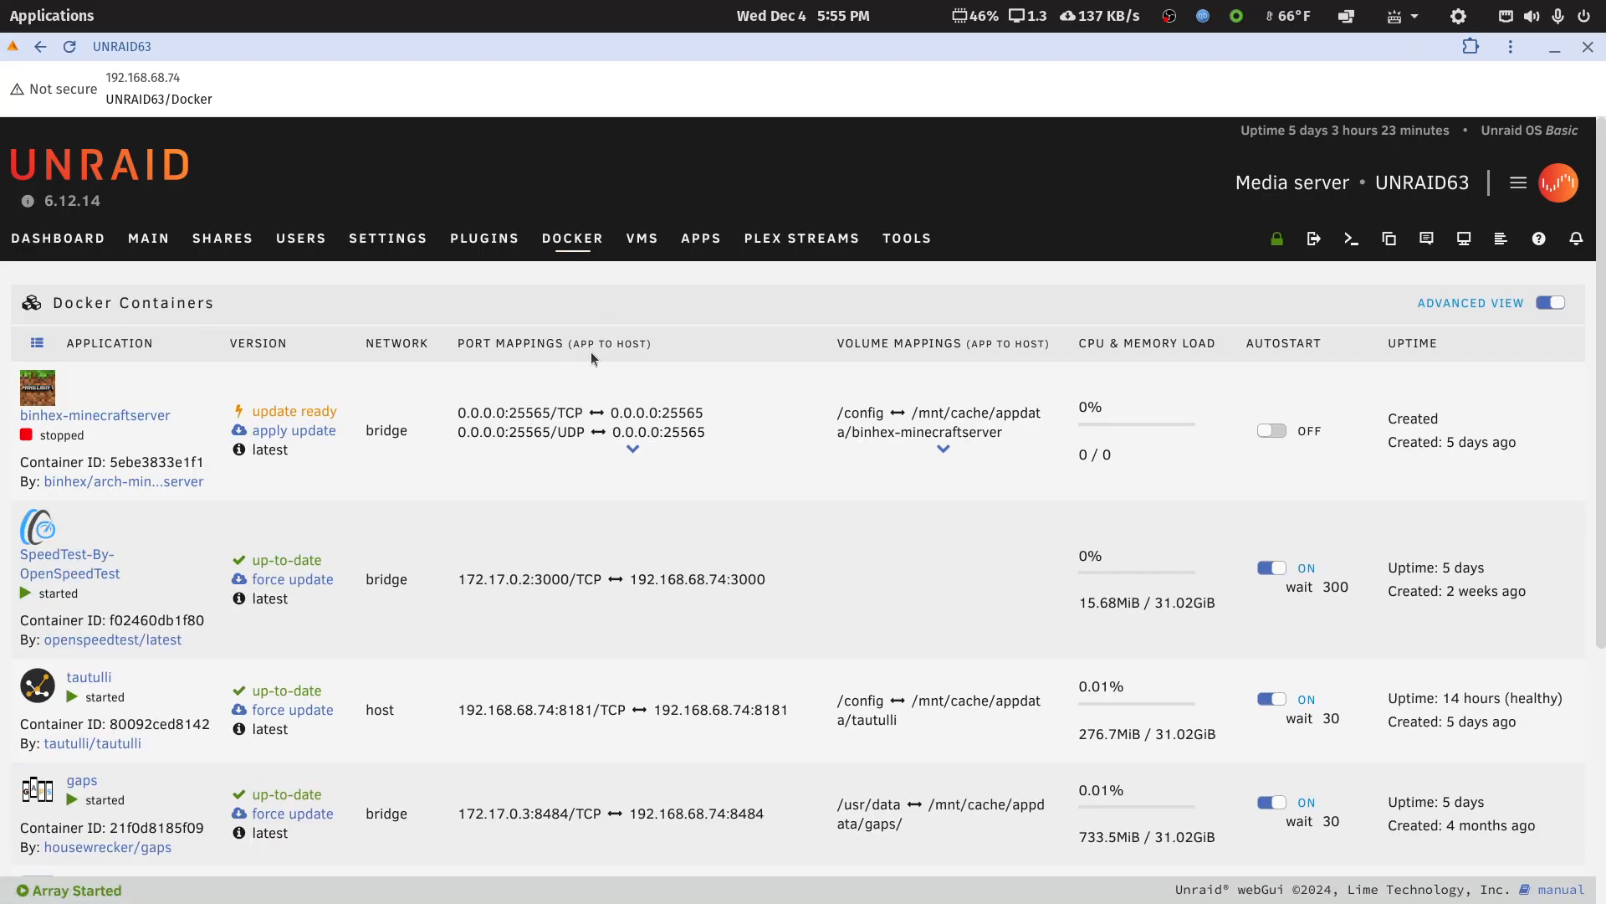
pyautogui.scroll(-5, 937, 472)
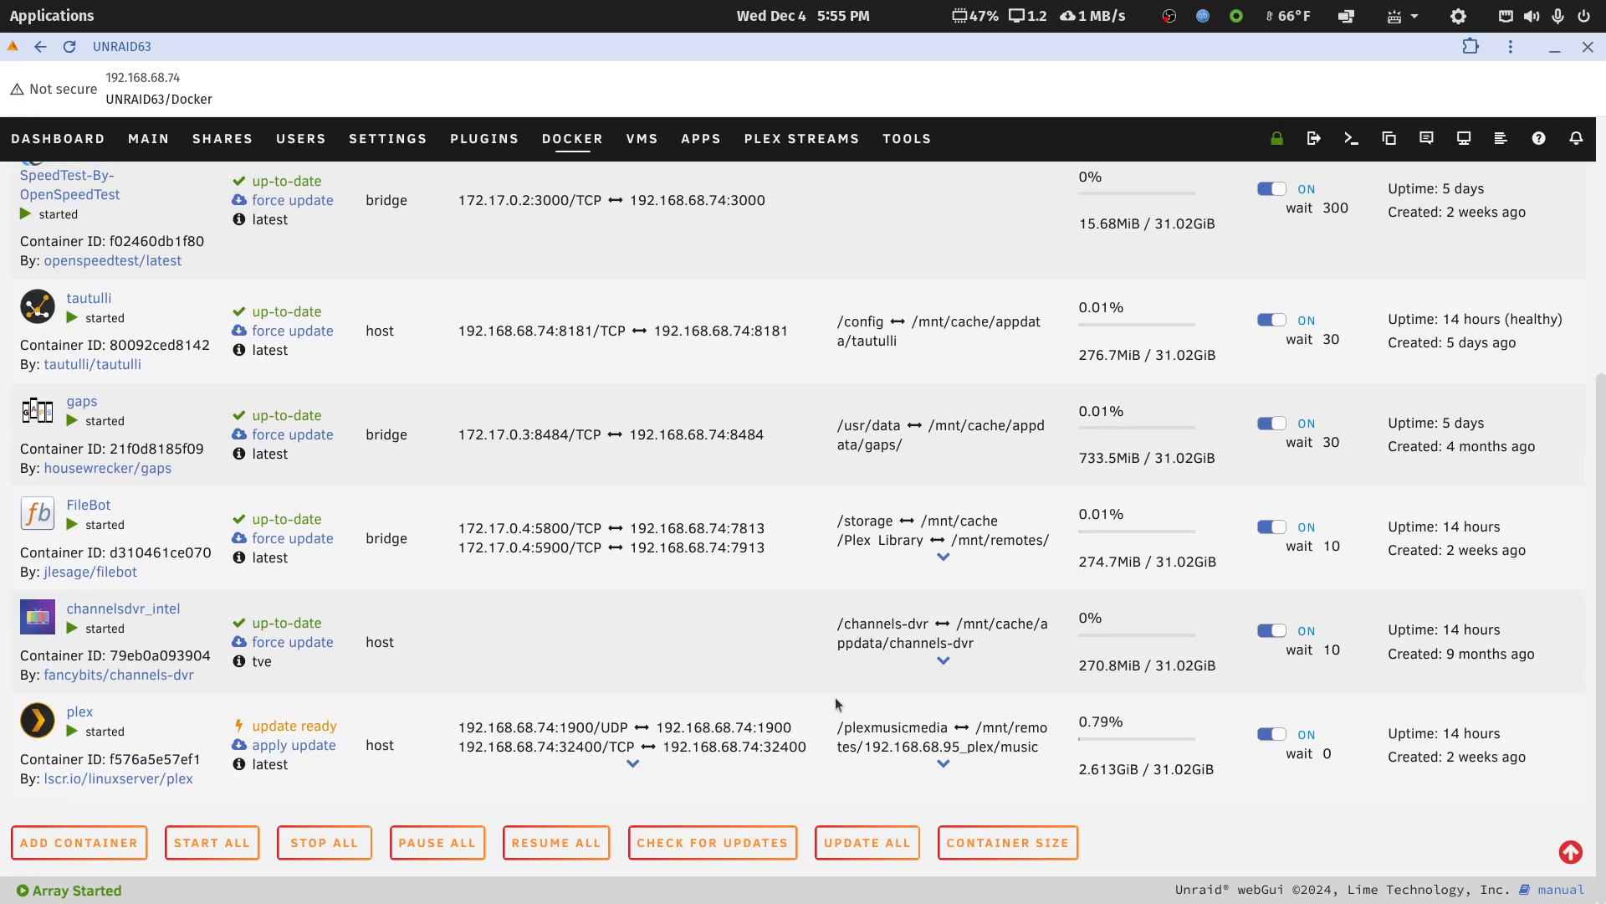
pyautogui.click(944, 764)
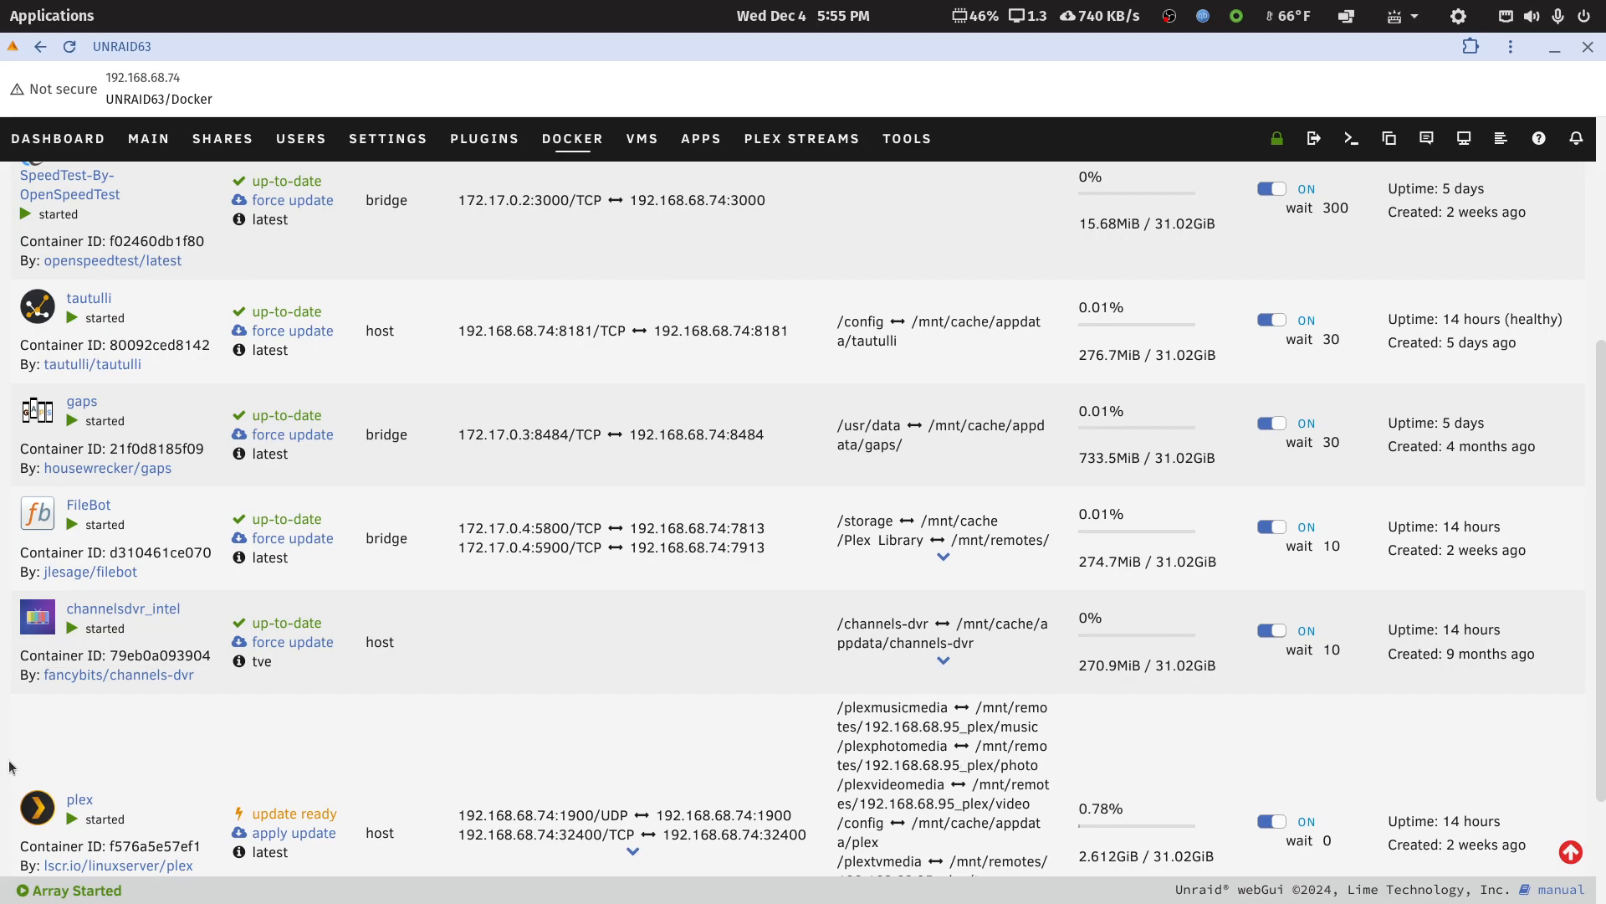
# Open the plex container's configuration for editing, switch it to Advanced View and show more settings
pyautogui.click(32, 807)
pyautogui.scroll(-4, 32, 807)
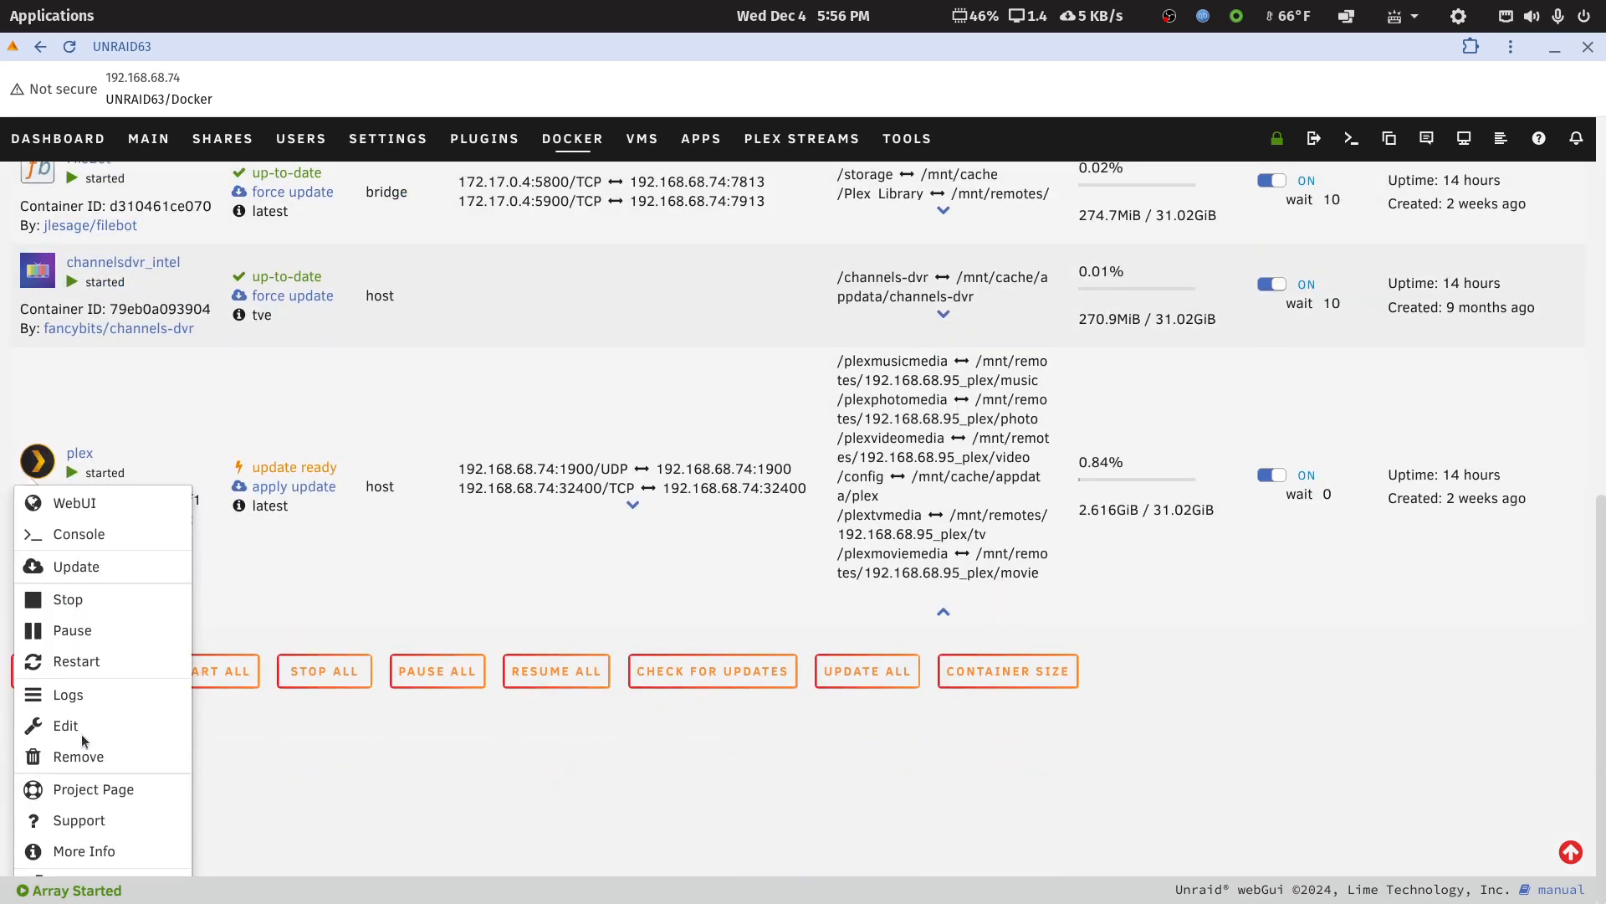
pyautogui.click(77, 730)
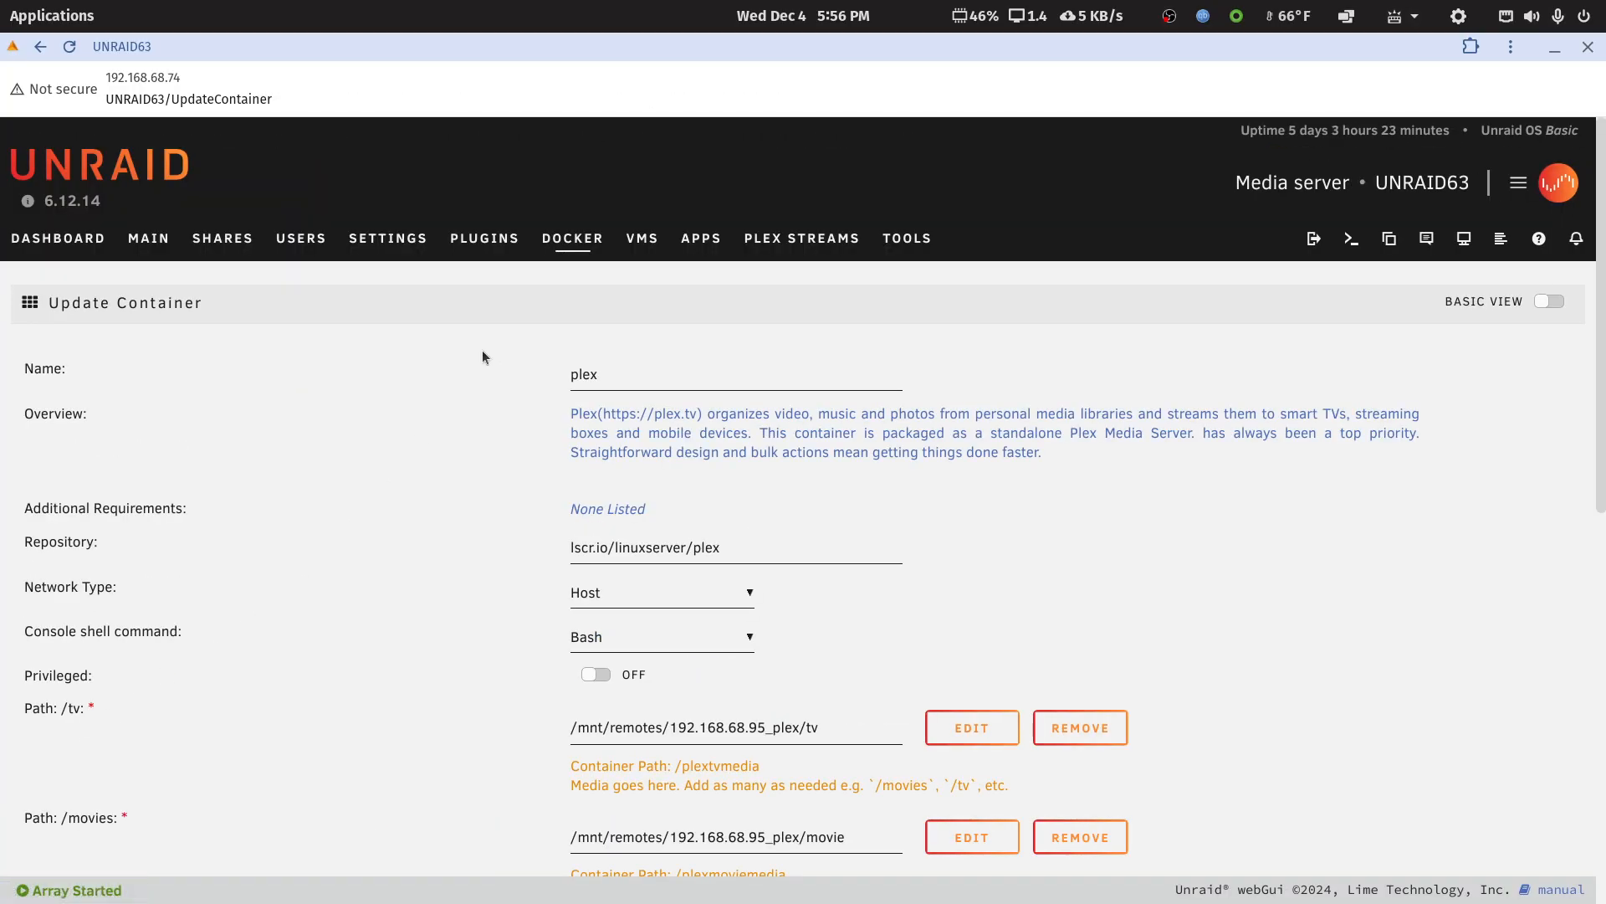
pyautogui.click(1549, 301)
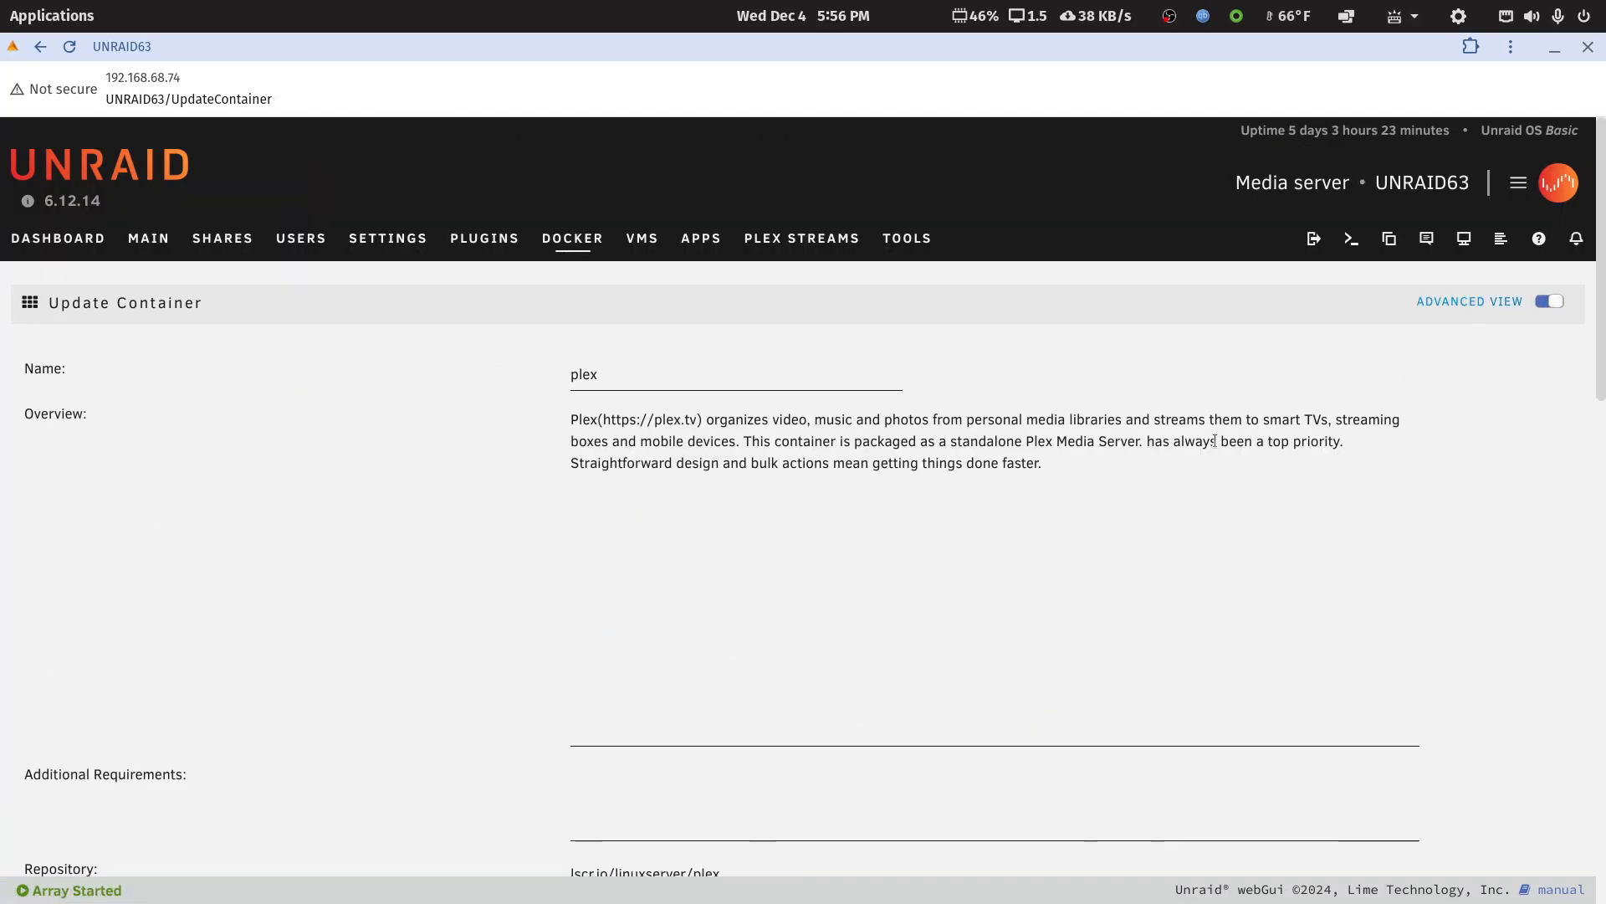
pyautogui.scroll(-5, 832, 603)
pyautogui.scroll(-10, 832, 596)
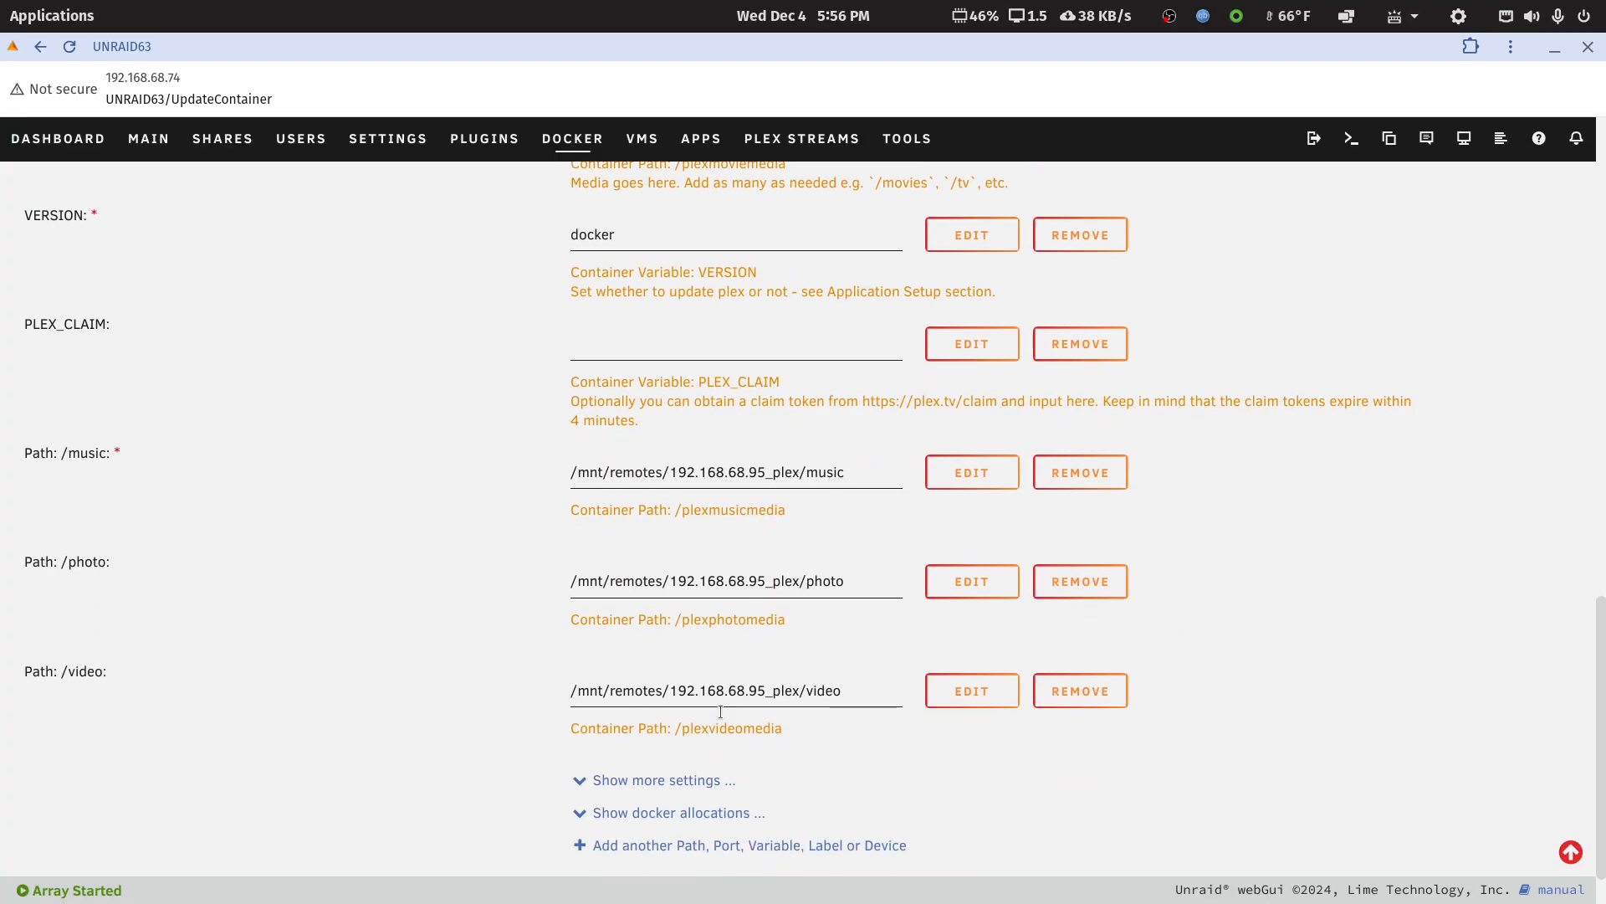
pyautogui.click(661, 780)
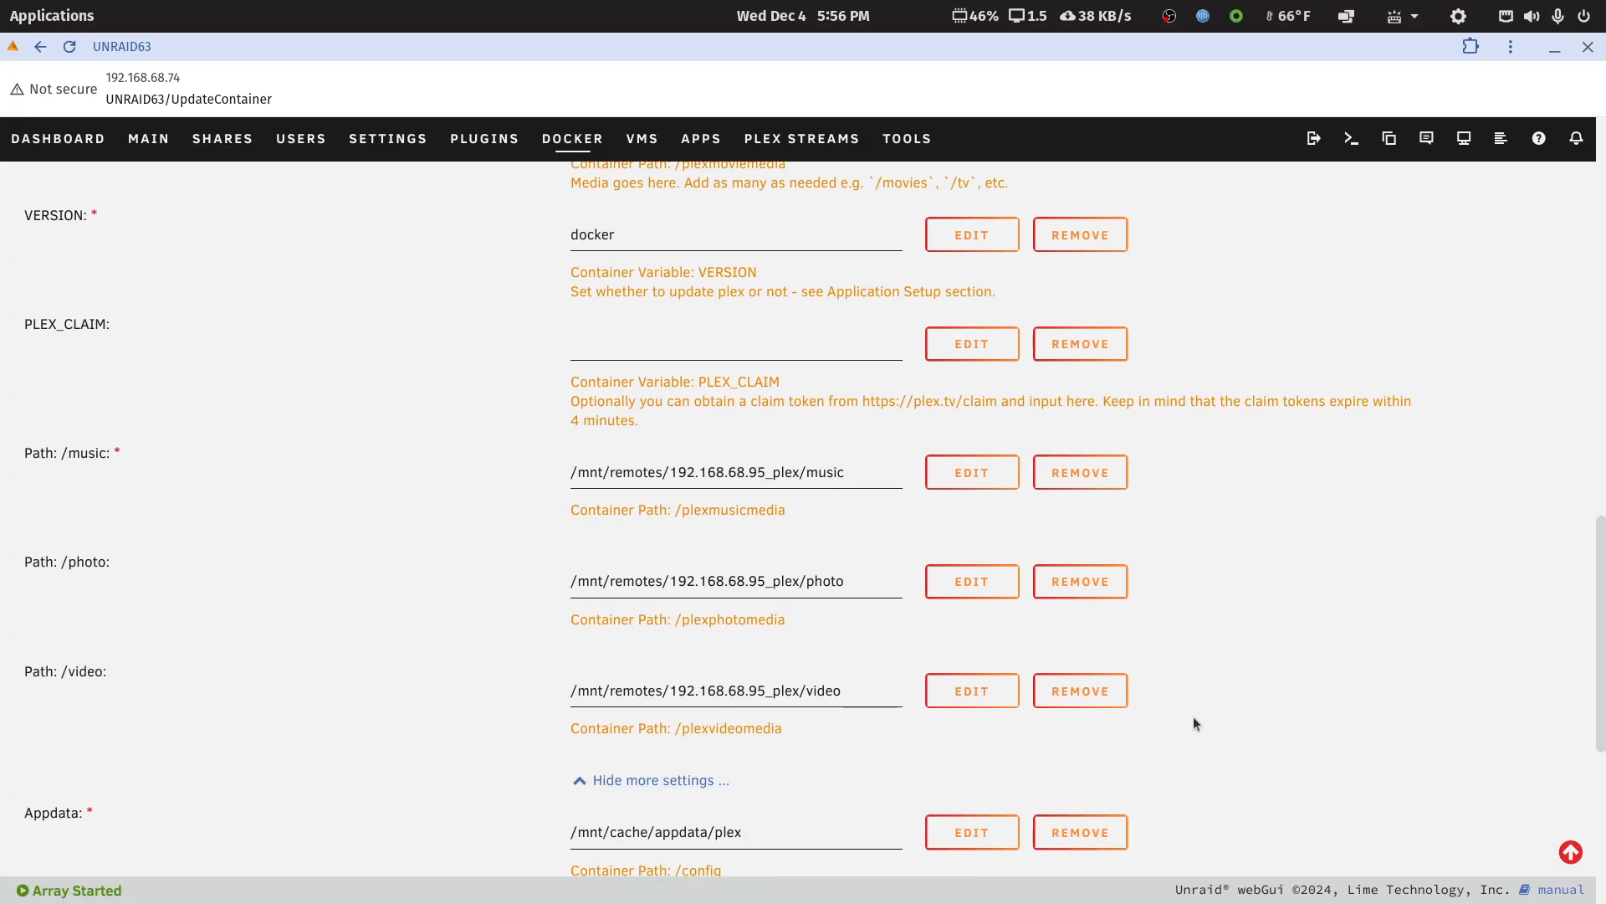
# Highlight the full Extra Parameters value in the plex container's configuration
pyautogui.scroll(7, 1197, 716)
pyautogui.scroll(6, 1202, 720)
pyautogui.scroll(-4, 1200, 716)
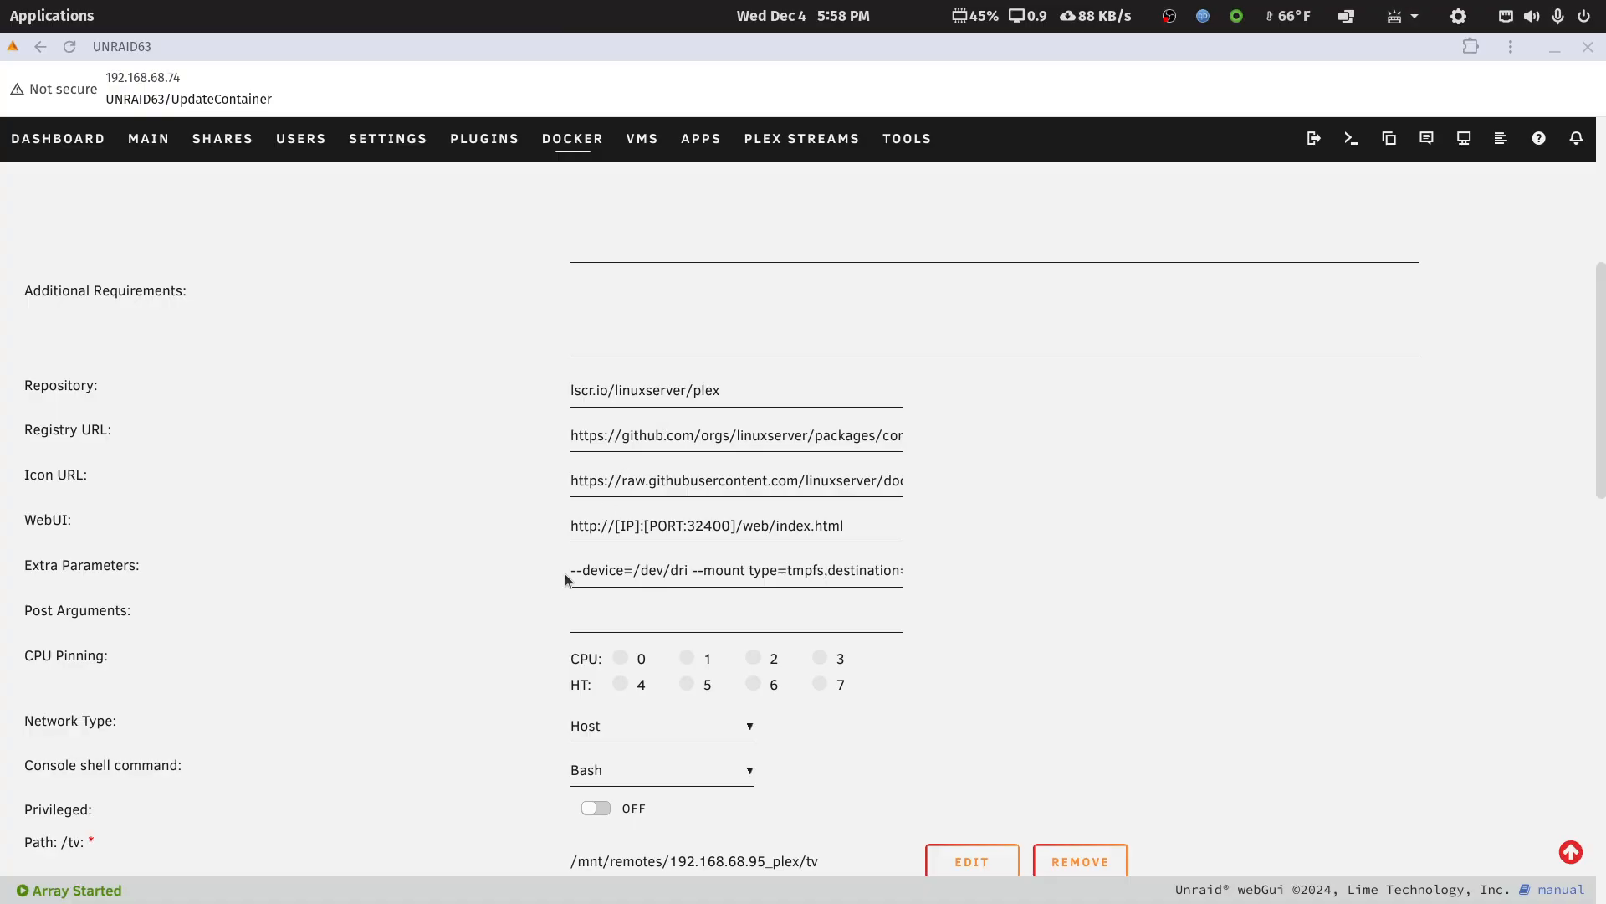
pyautogui.moveTo(572, 568); pyautogui.dragTo(946, 578)
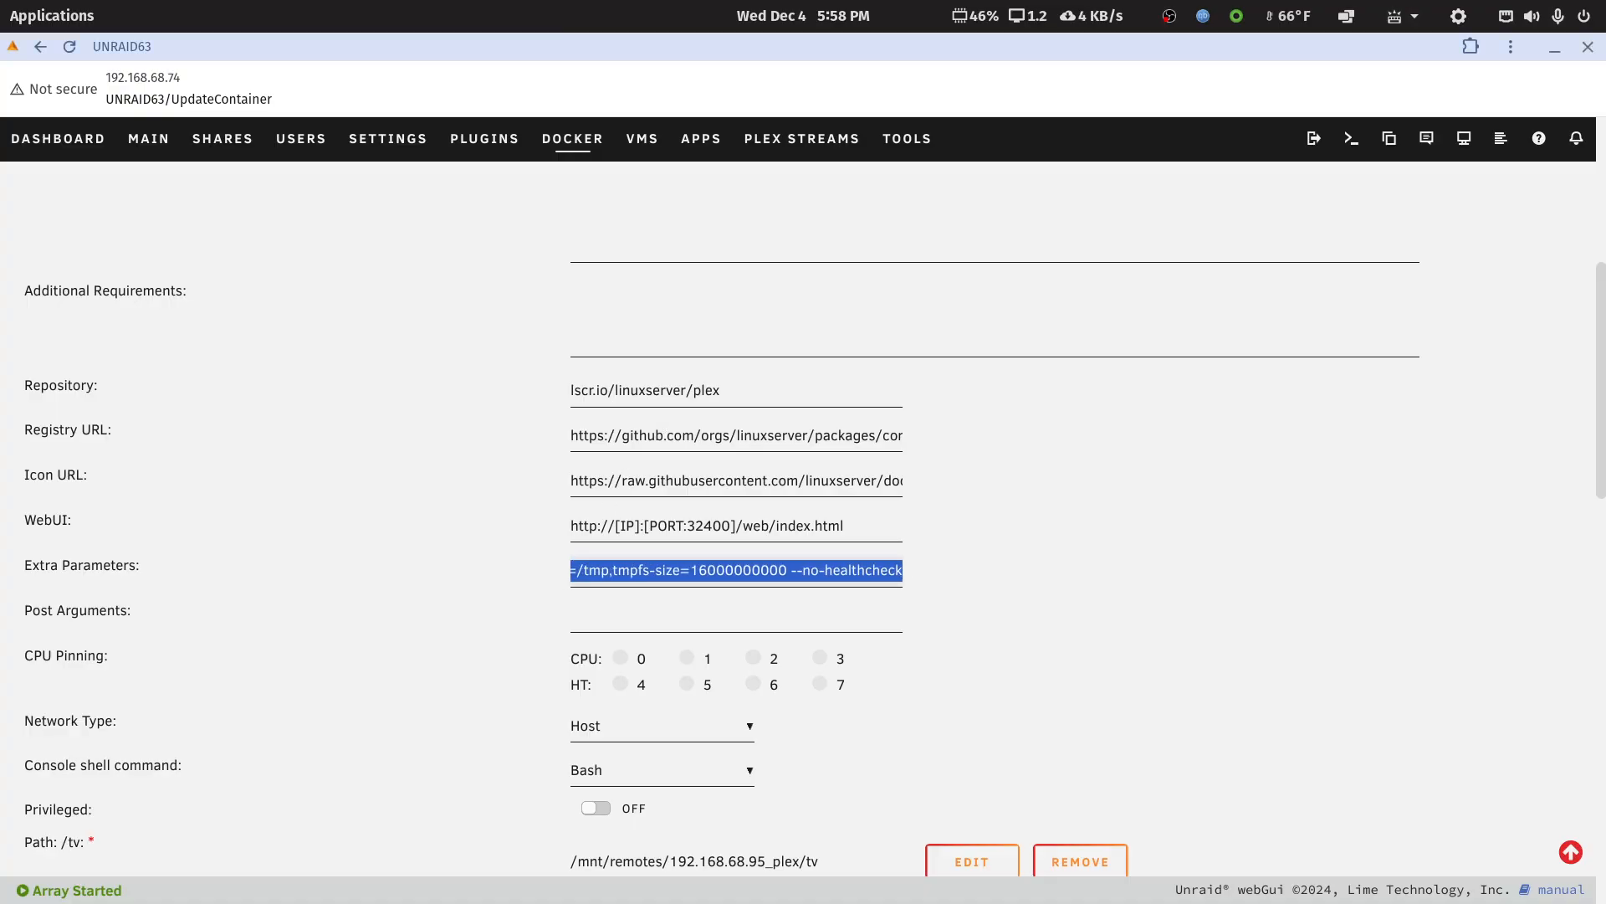
# Bring the LibreOffice Writer document onto this screen maximized, and highlight the --device=/dev/dri parameter and then the --mount tmpfs parameter
pyautogui.moveTo(1605, 106); pyautogui.dragTo(1368, 109)
pyautogui.doubleClick(1369, 109)
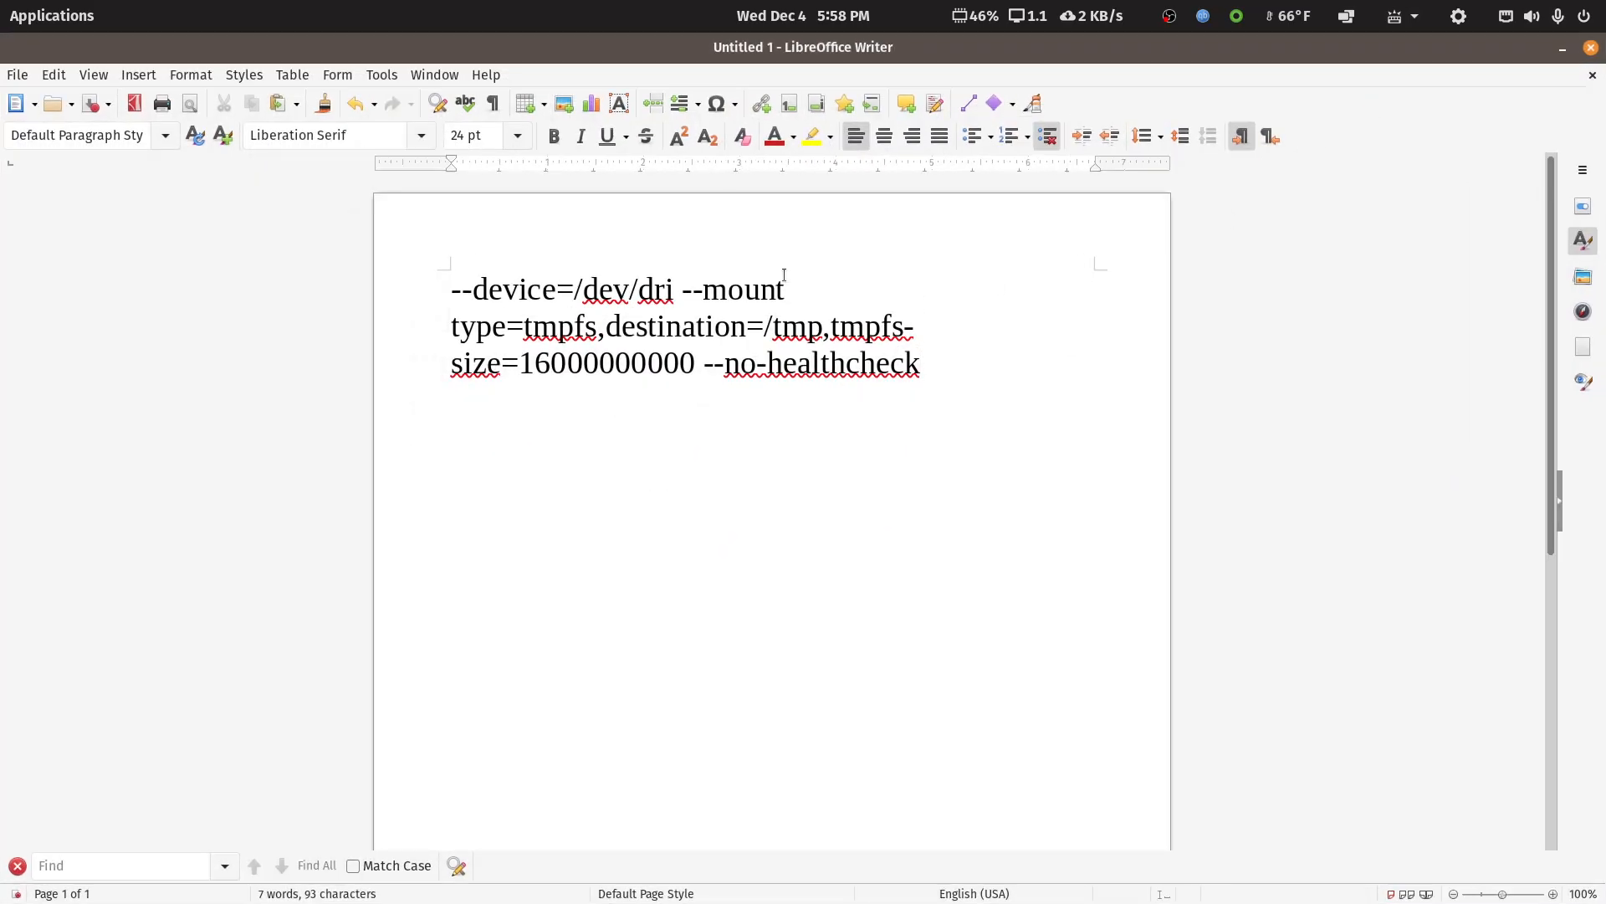
pyautogui.moveTo(452, 288); pyautogui.dragTo(675, 300)
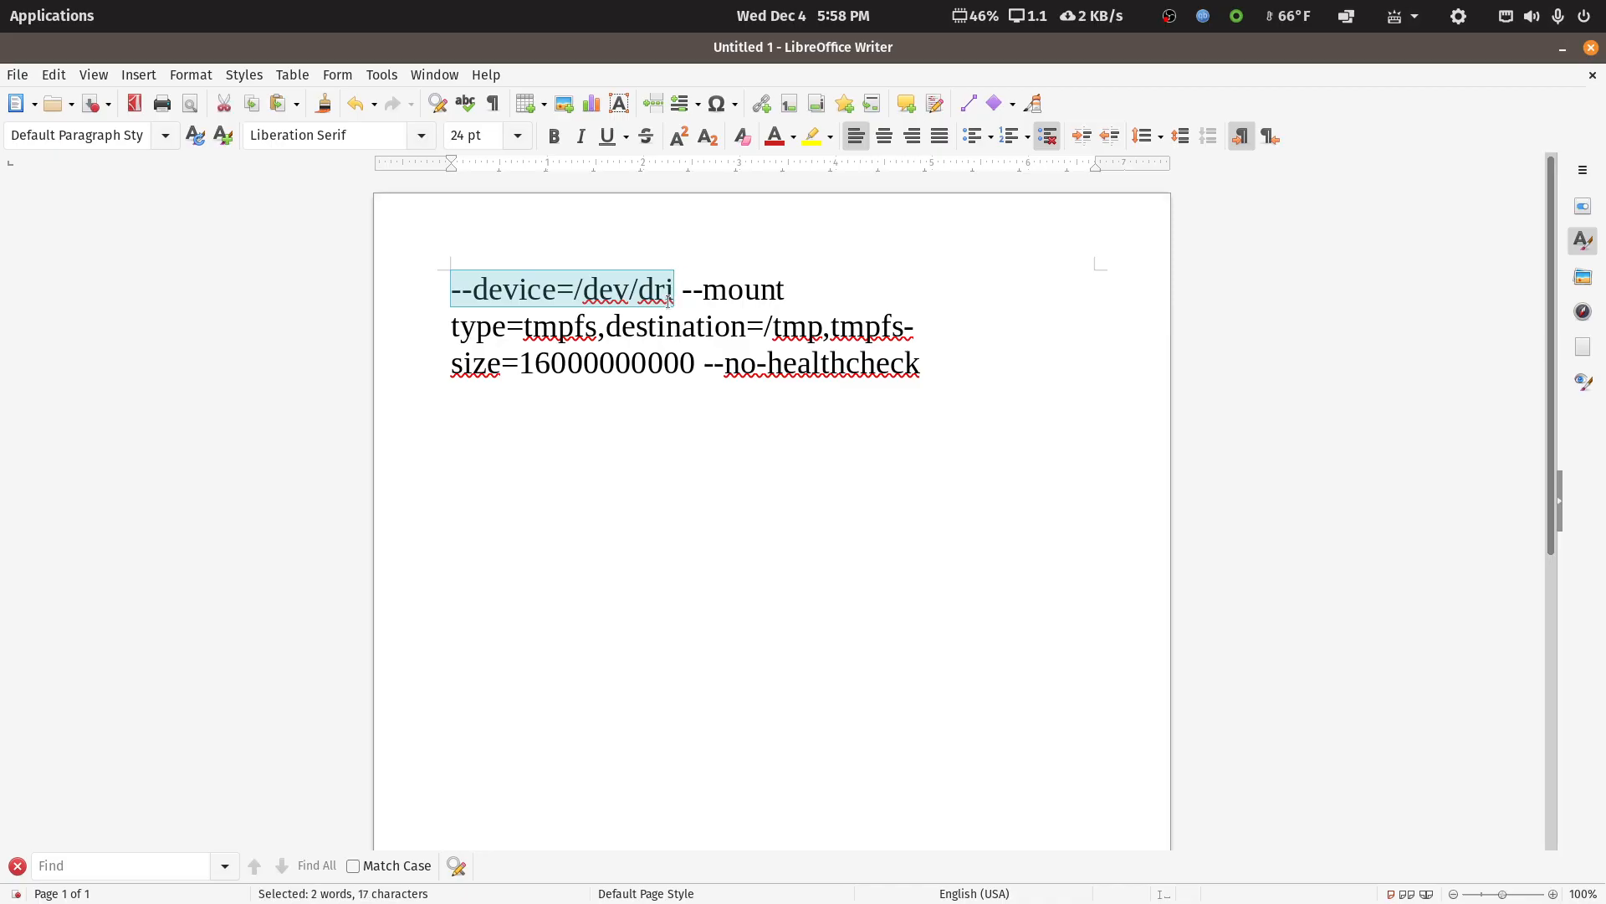
pyautogui.click(683, 295)
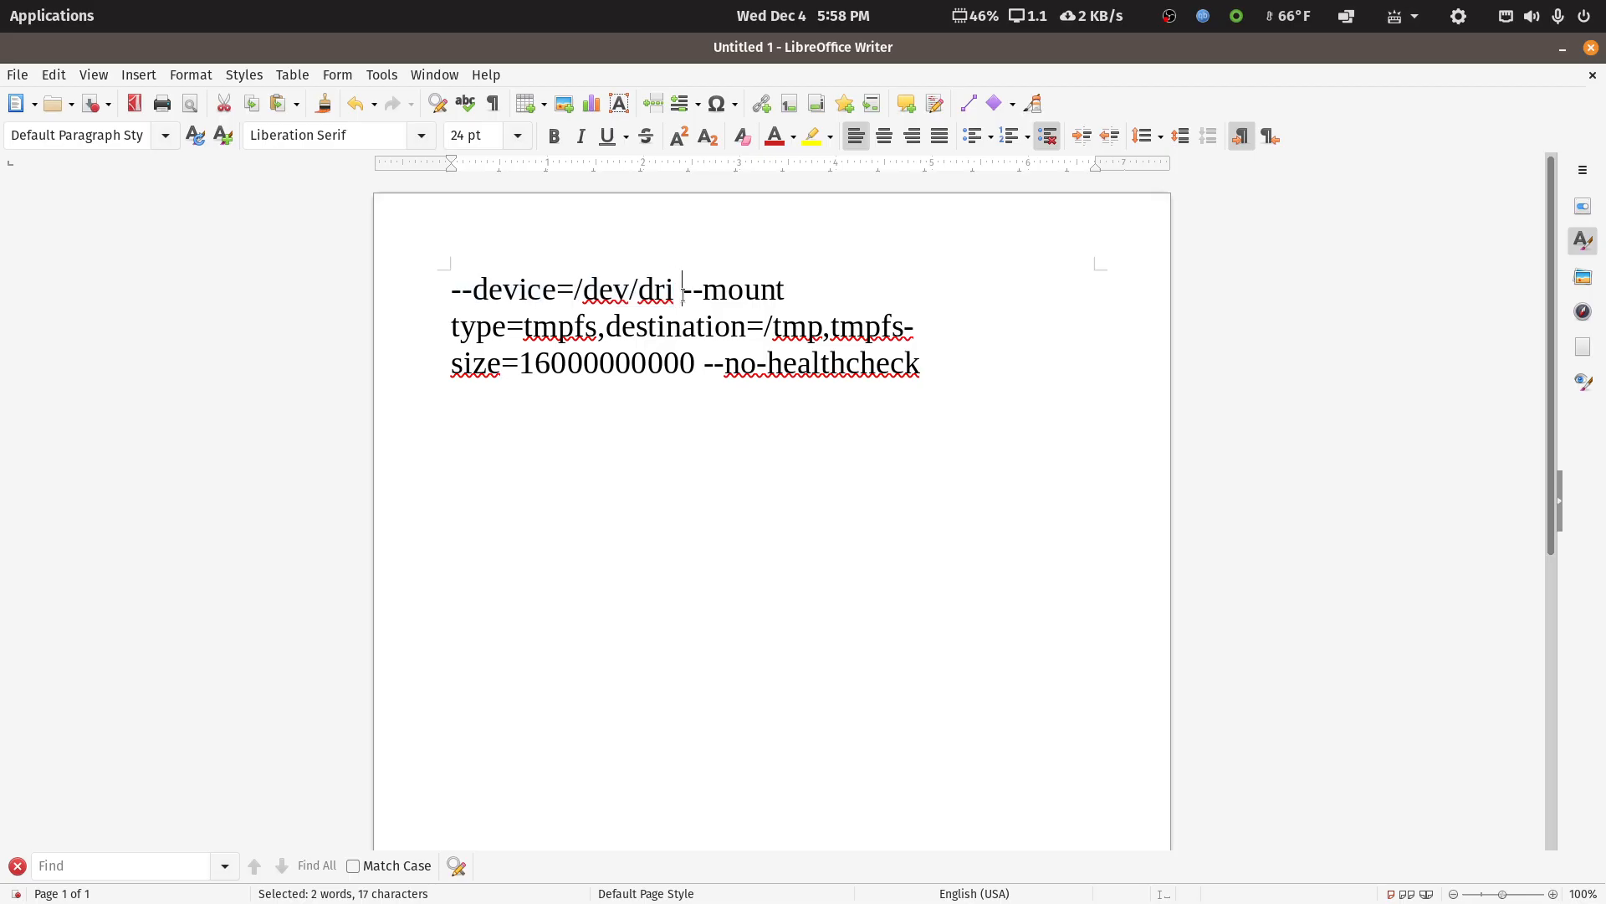
pyautogui.moveTo(684, 296); pyautogui.dragTo(676, 364)
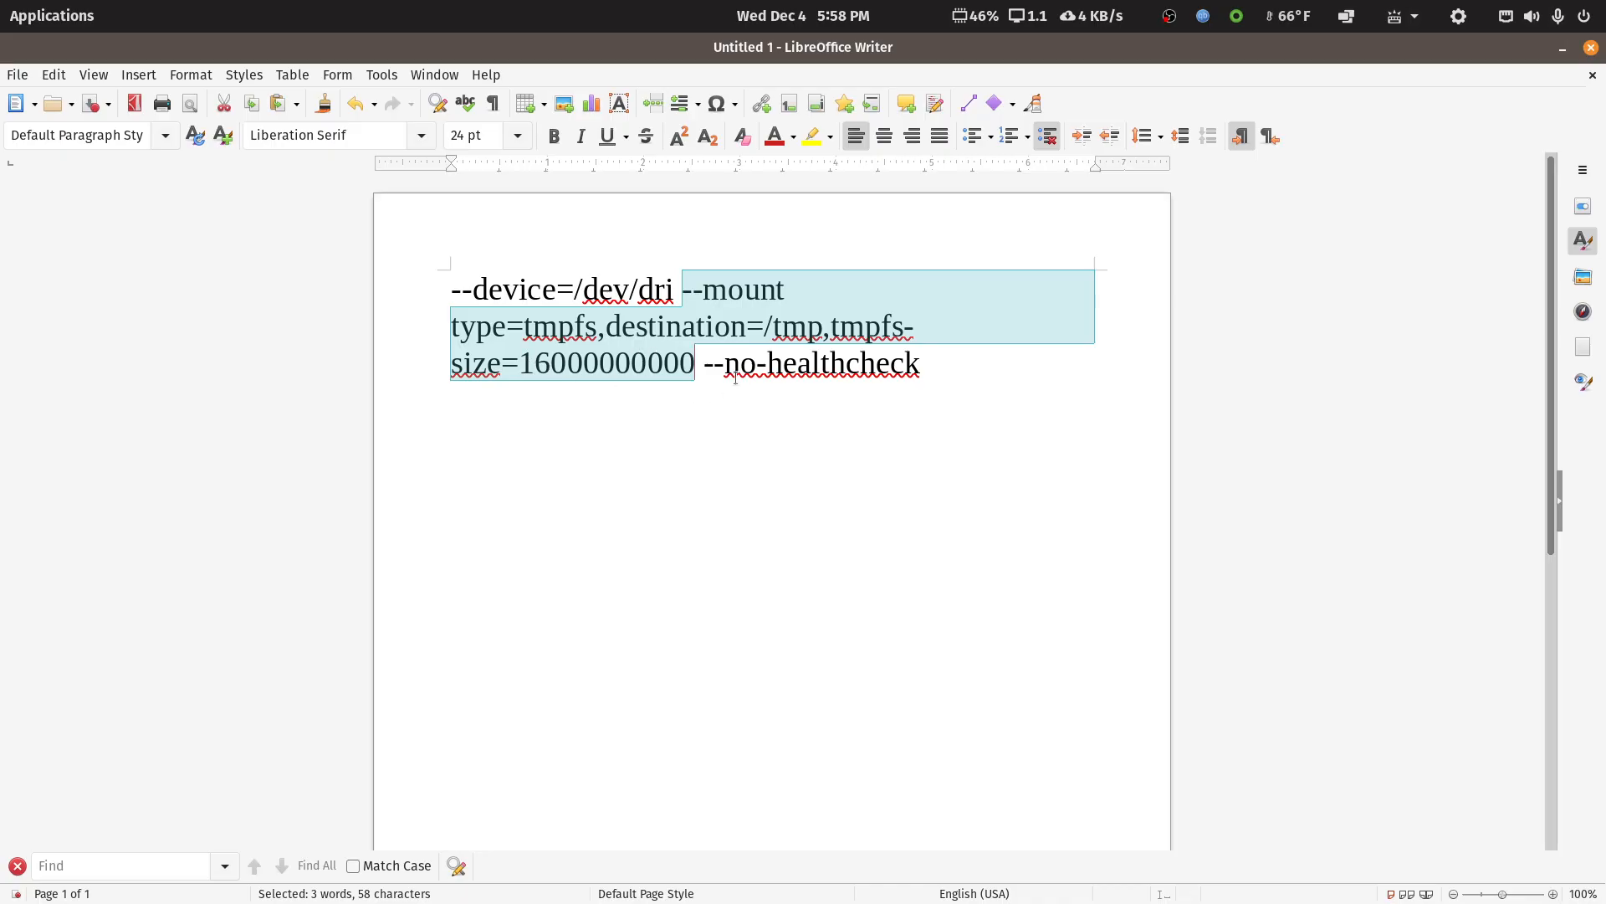
# Set all the parameter text to 16 pt and move the Writer window off this screen to reveal Unraid
pyautogui.moveTo(705, 364)
pyautogui.mouseDown()
pyautogui.moveTo(944, 365)
pyautogui.moveTo(430, 290)
pyautogui.mouseUp()
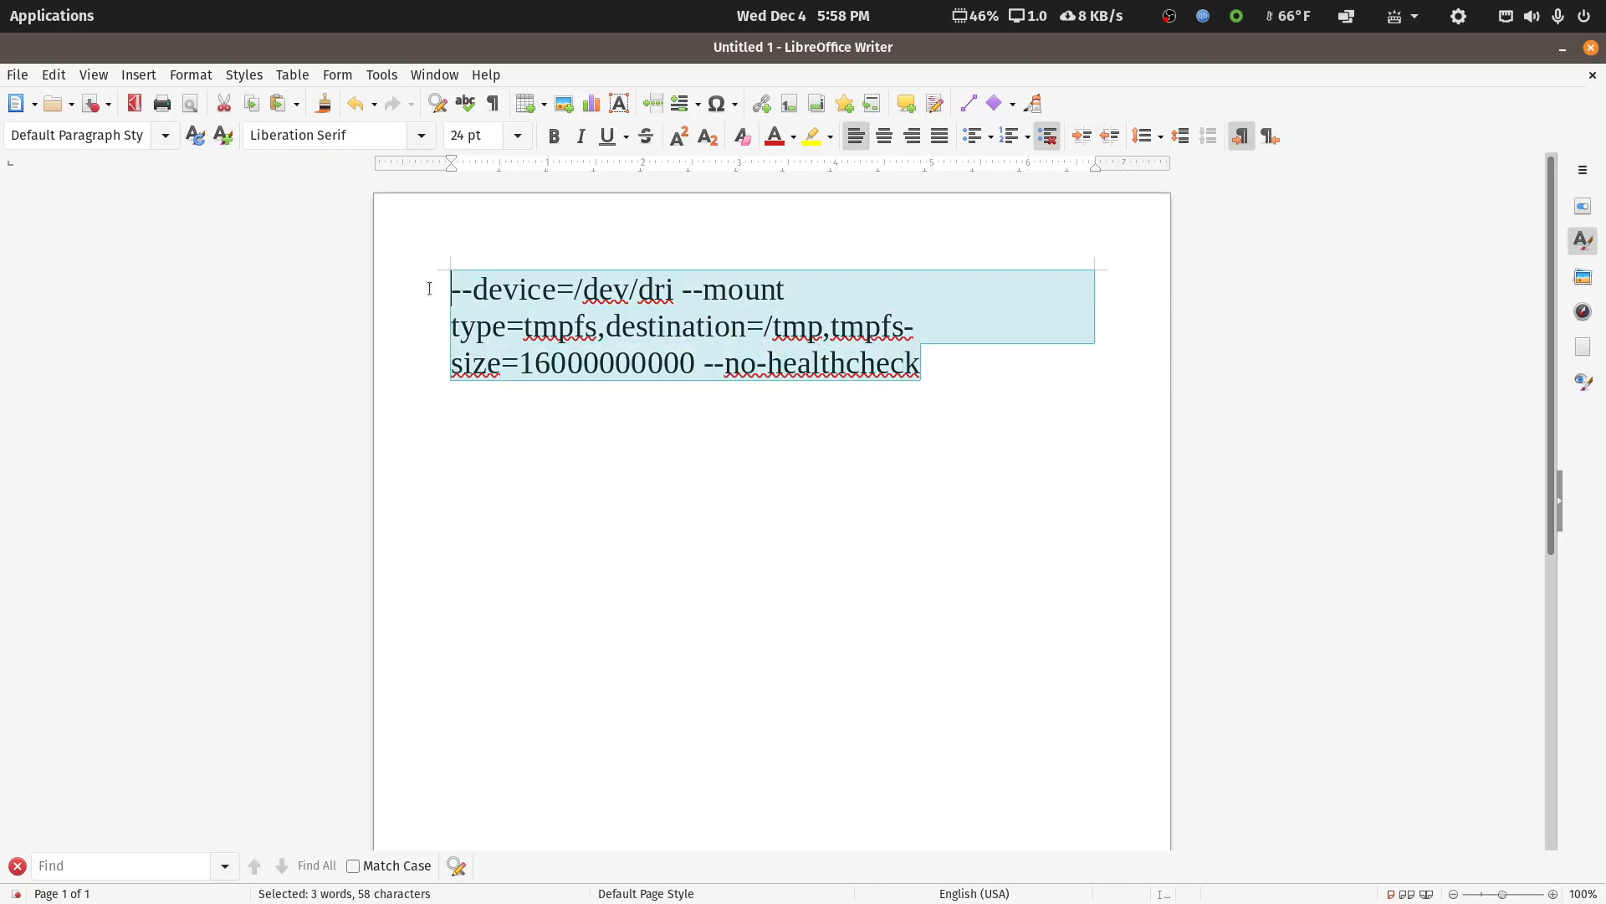
pyautogui.click(519, 137)
pyautogui.click(460, 205)
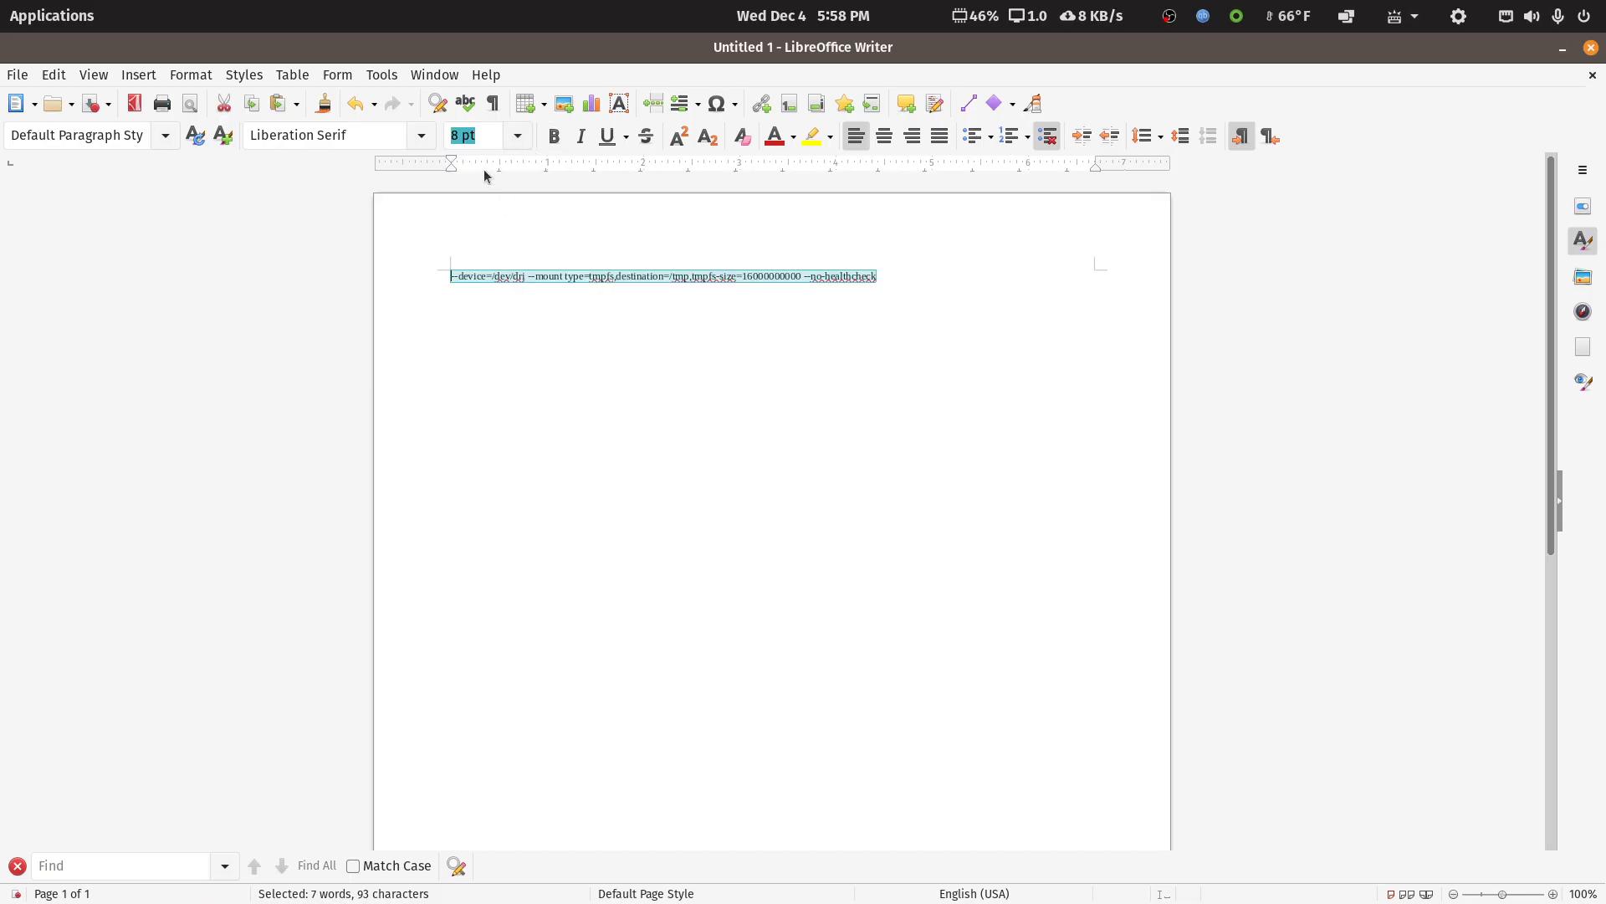
pyautogui.click(518, 138)
pyautogui.click(481, 393)
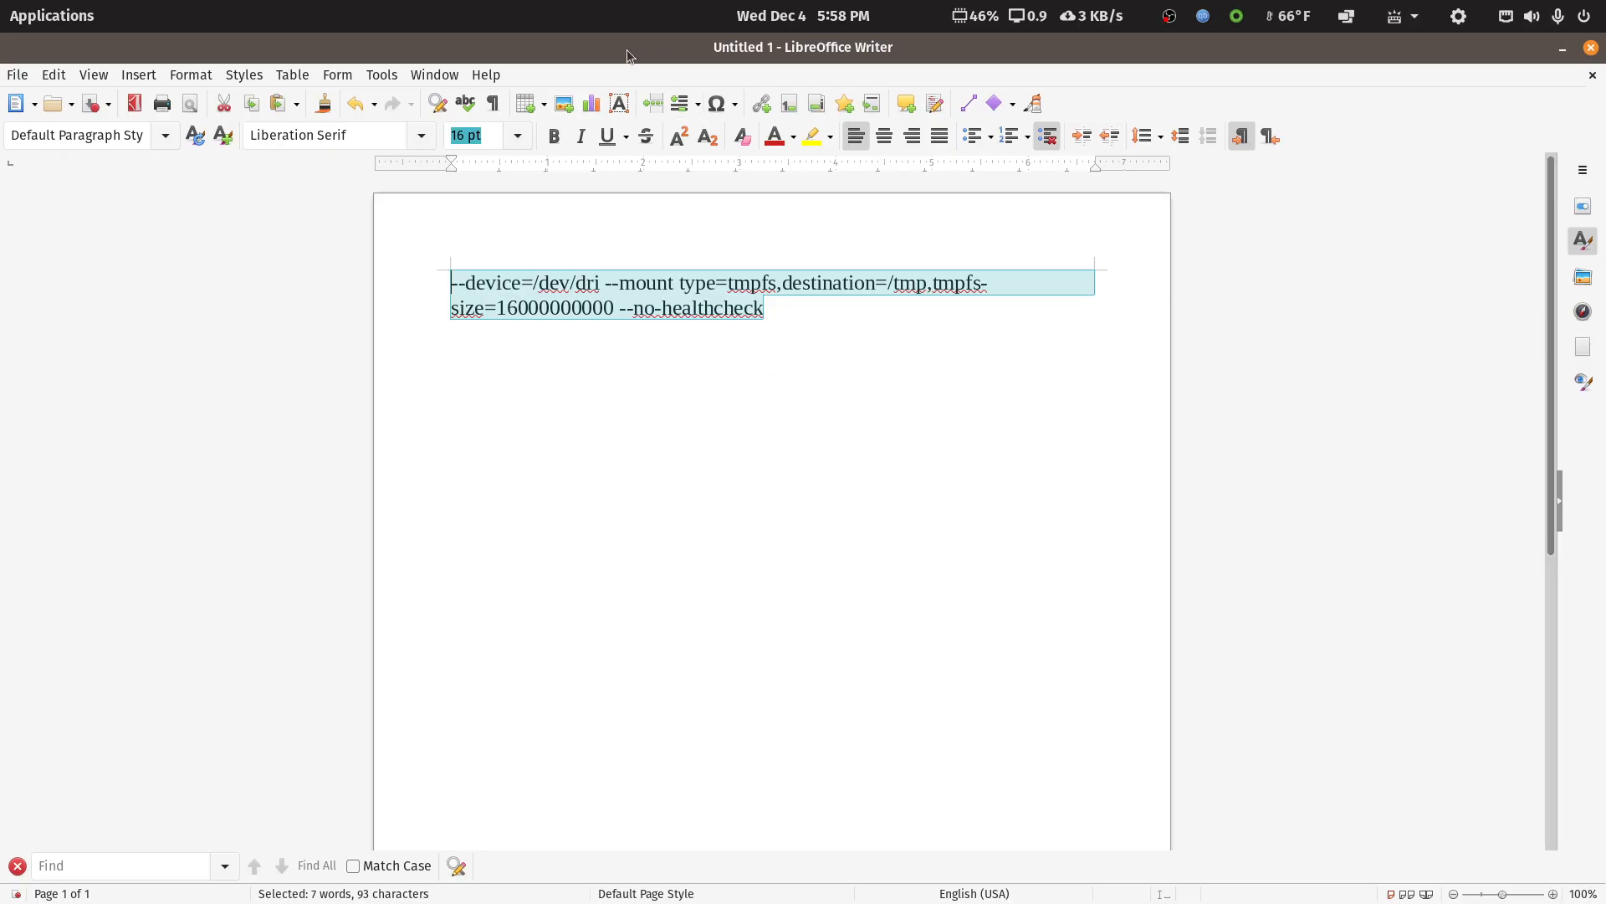
pyautogui.moveTo(626, 48); pyautogui.dragTo(606, 113)
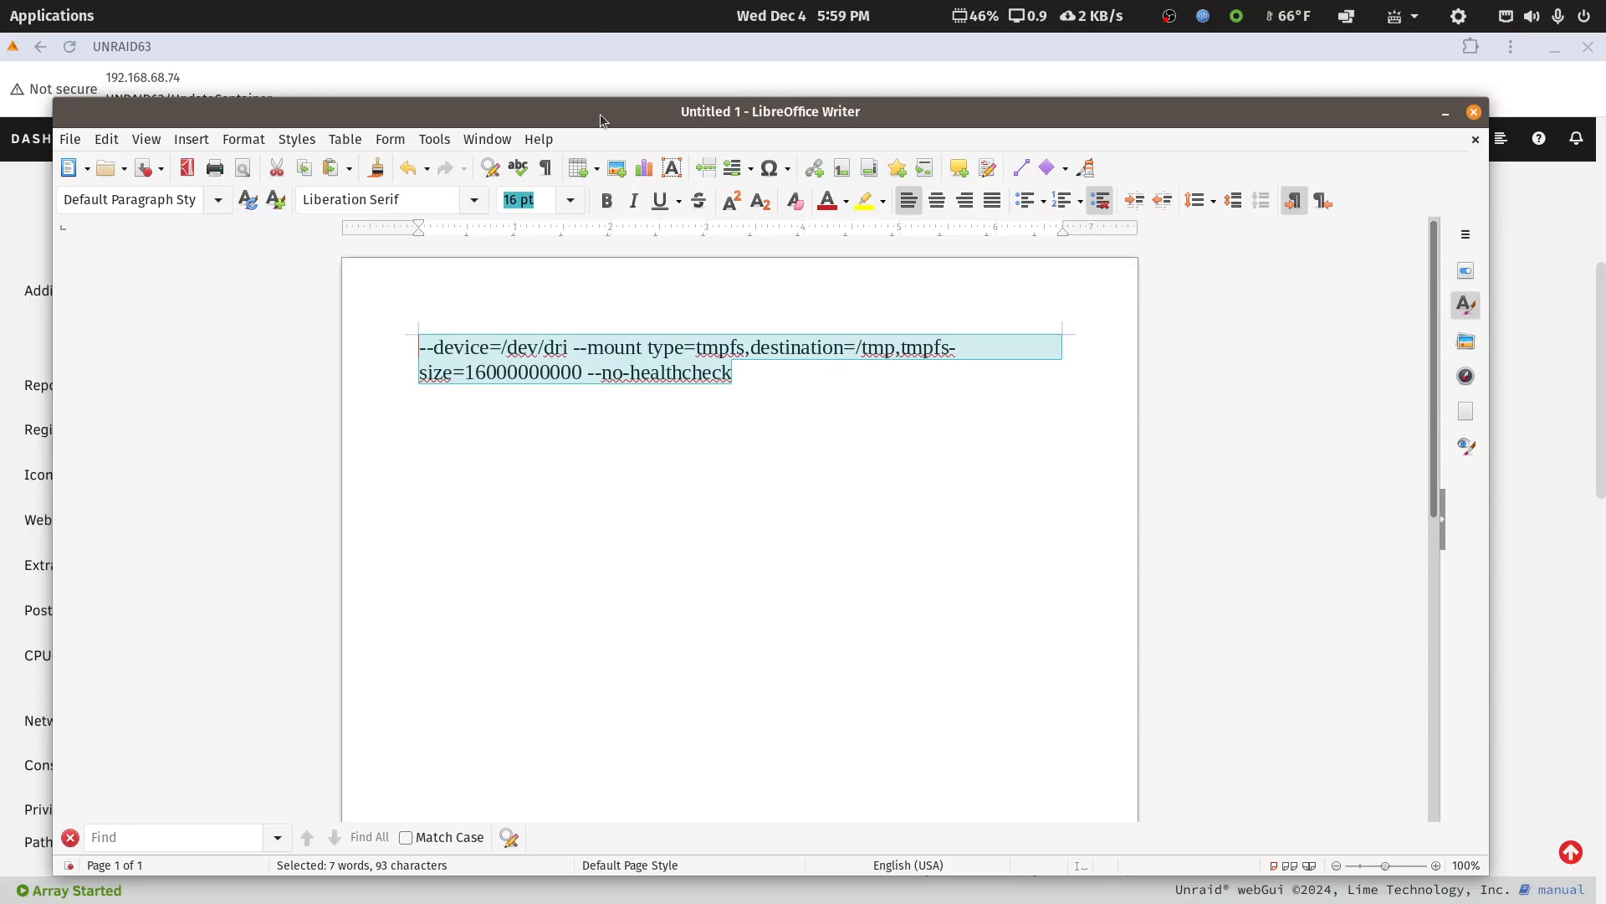
pyautogui.moveTo(600, 115); pyautogui.dragTo(1605, 83)
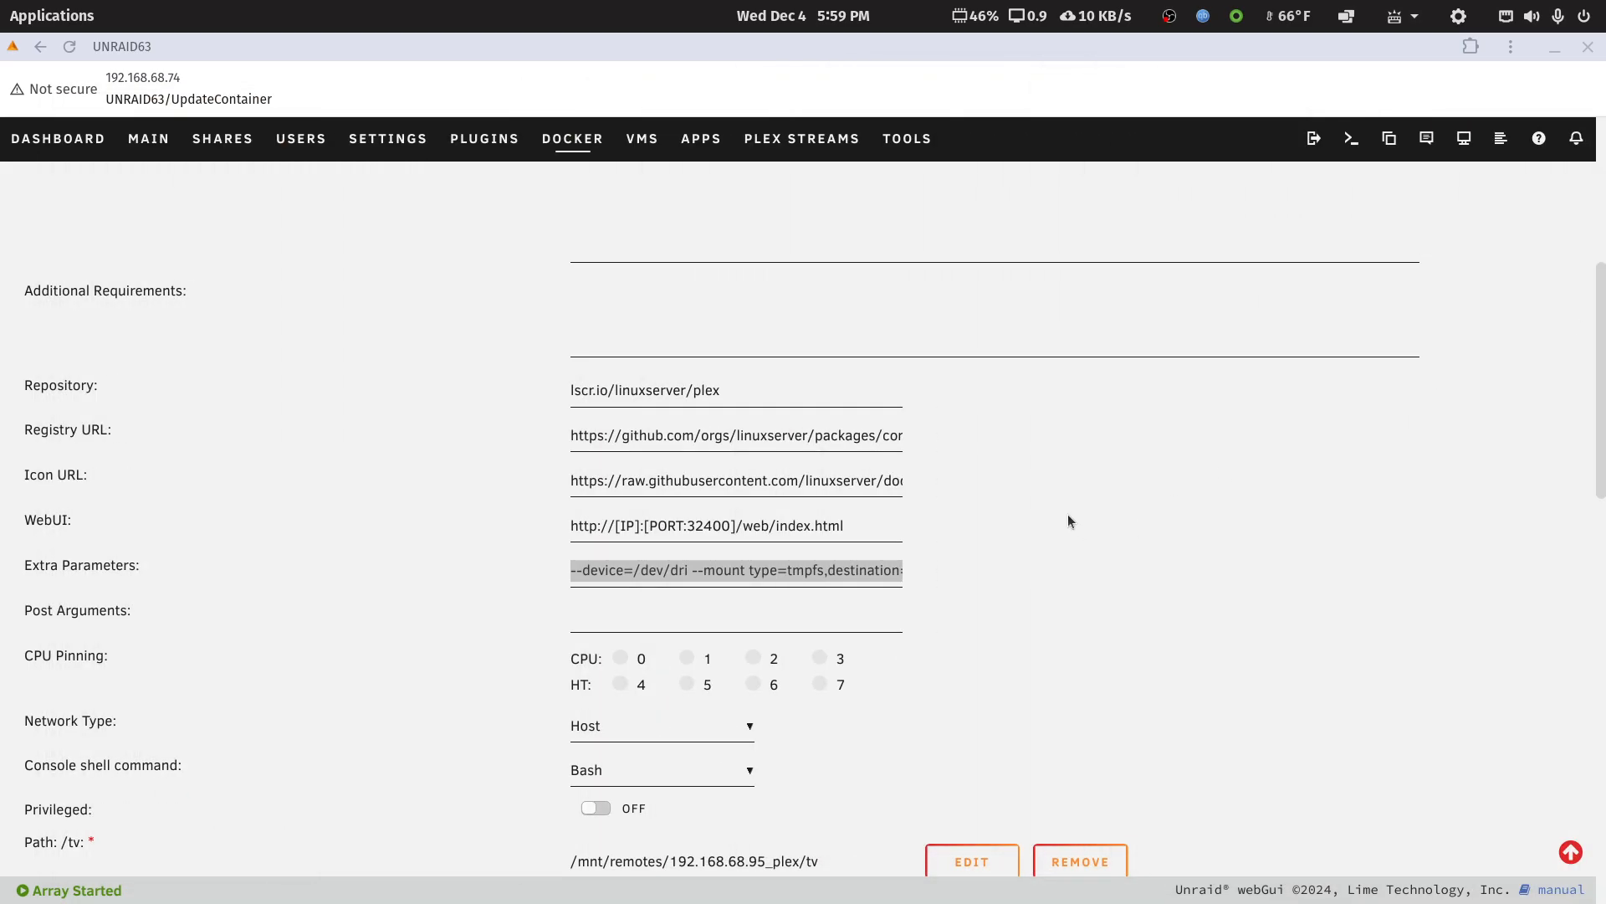
# Examine the CPU pinning and network settings, and highlight "plex" in the /tv host path
pyautogui.scroll(-2, 1068, 516)
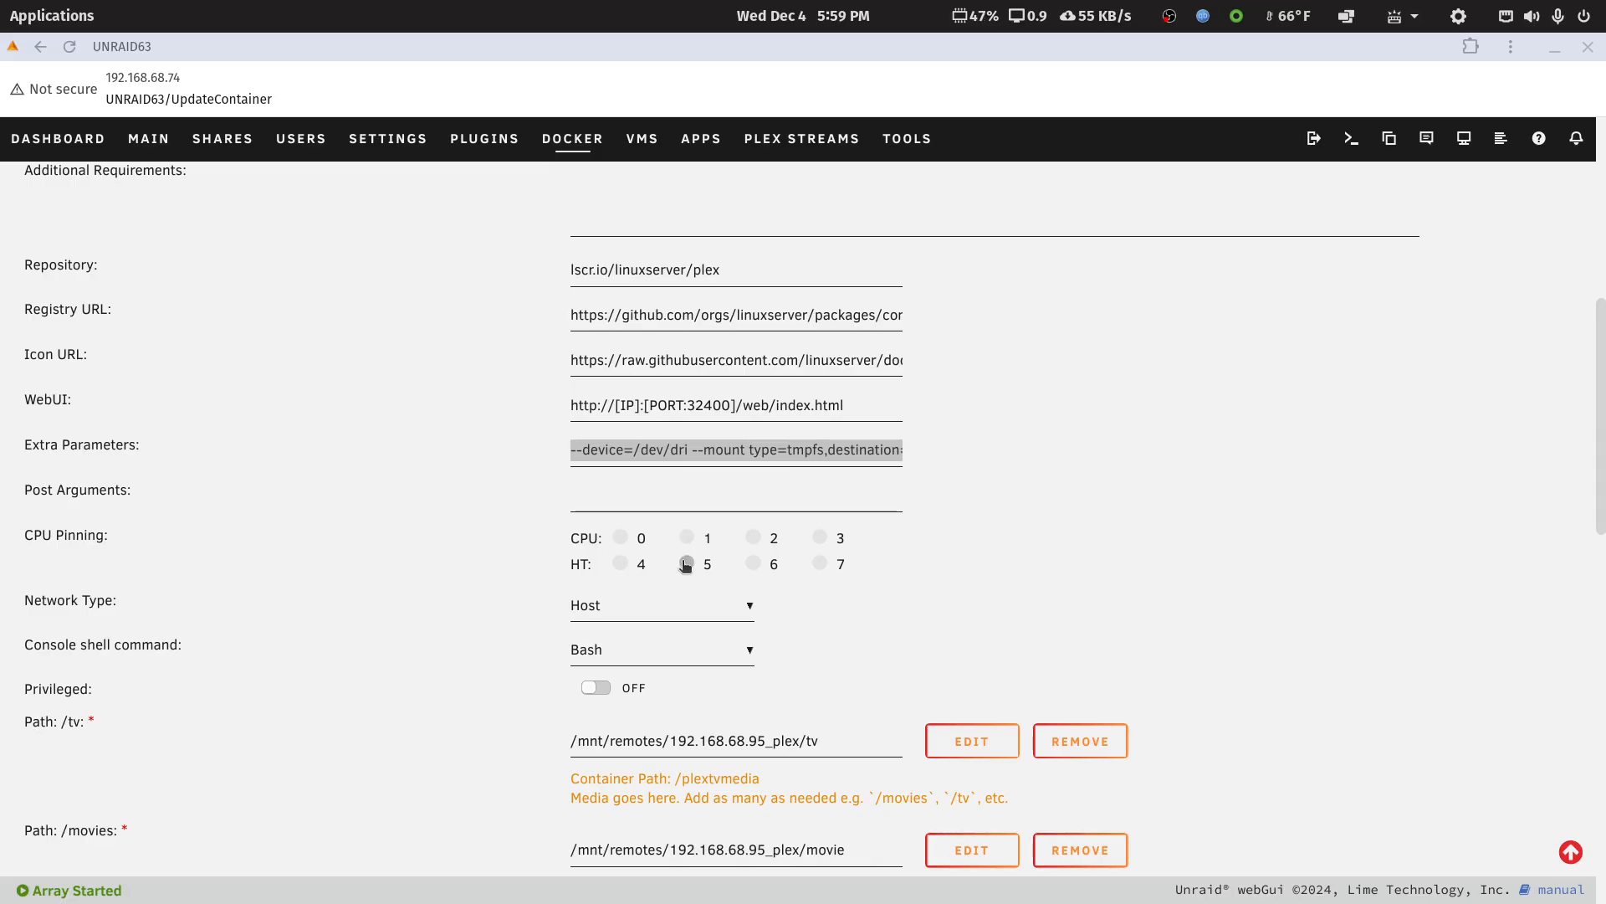
pyautogui.scroll(-3, 682, 559)
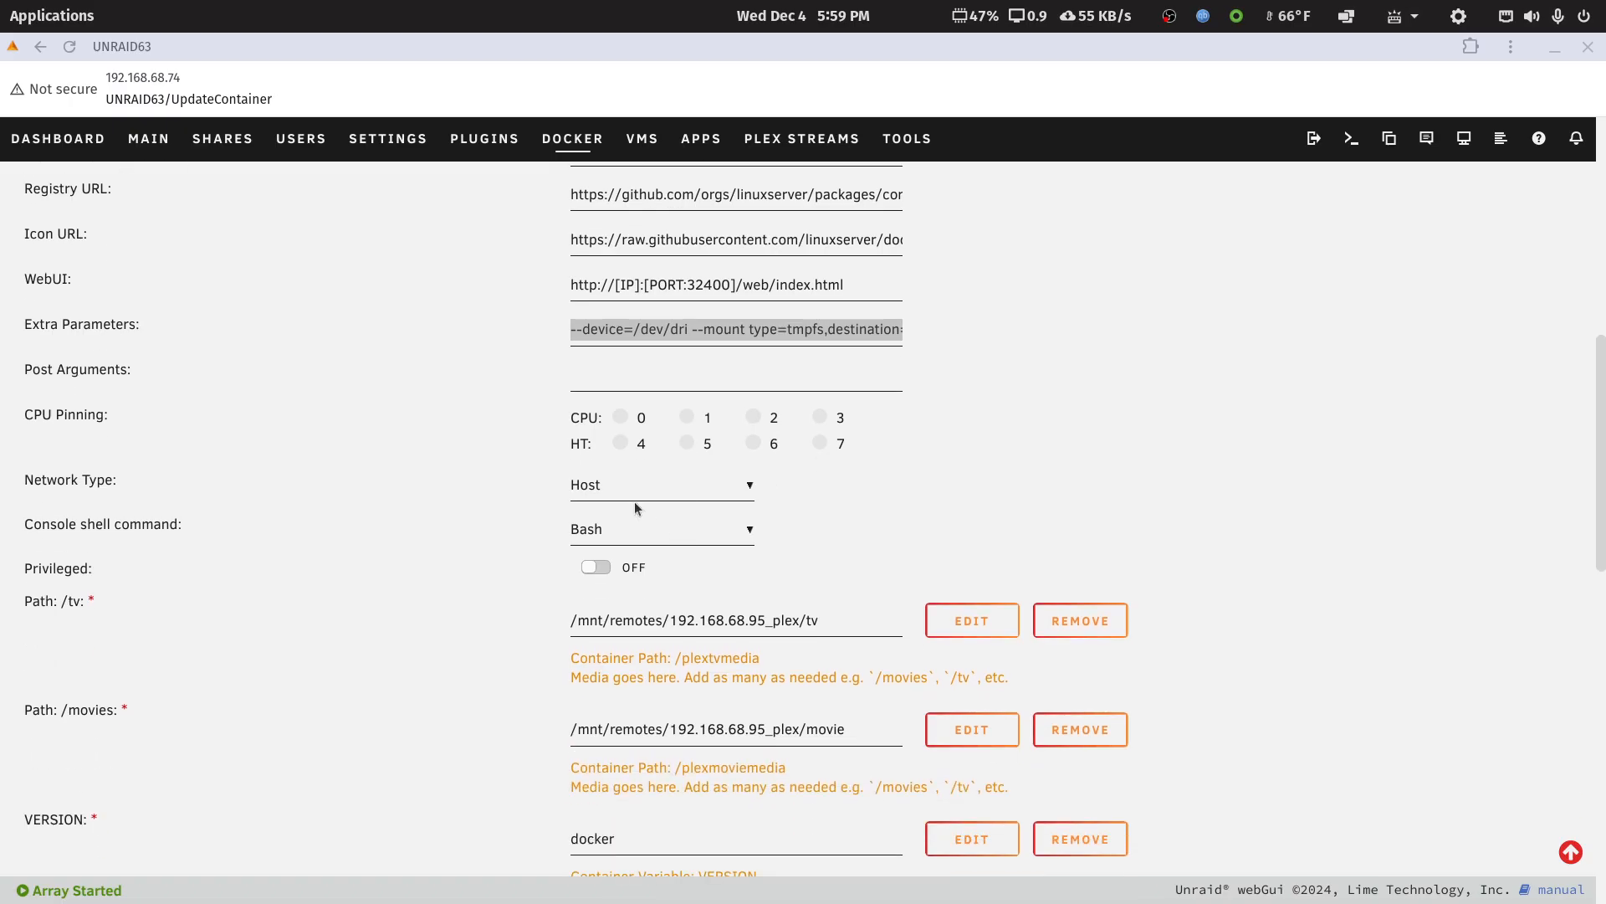
pyautogui.scroll(-6, 808, 506)
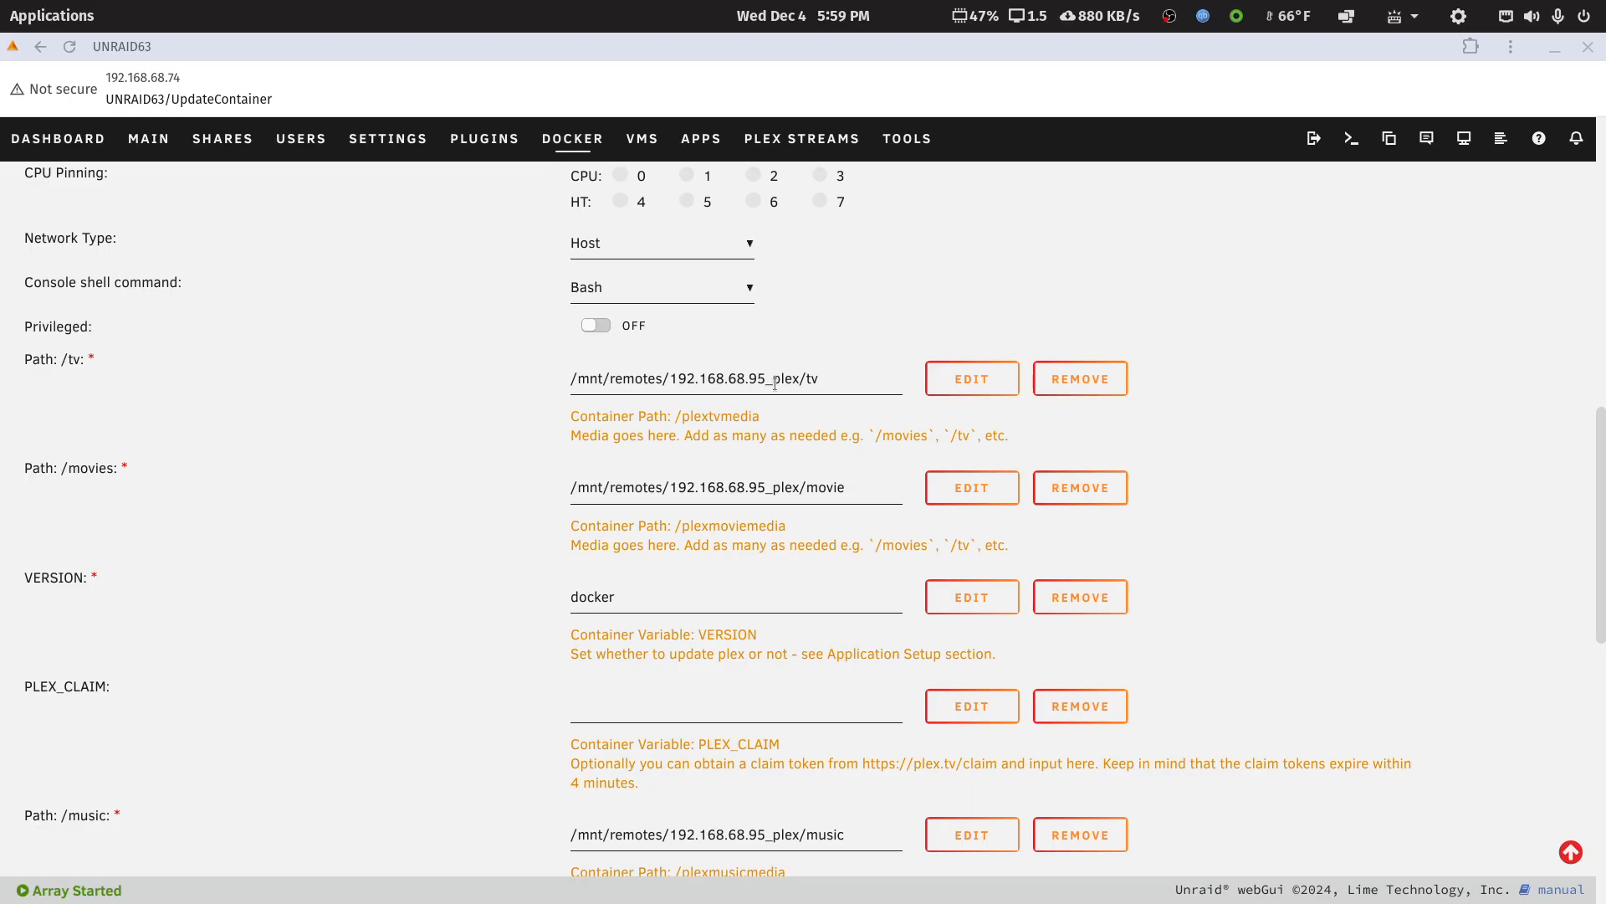
pyautogui.moveTo(773, 378); pyautogui.dragTo(800, 378)
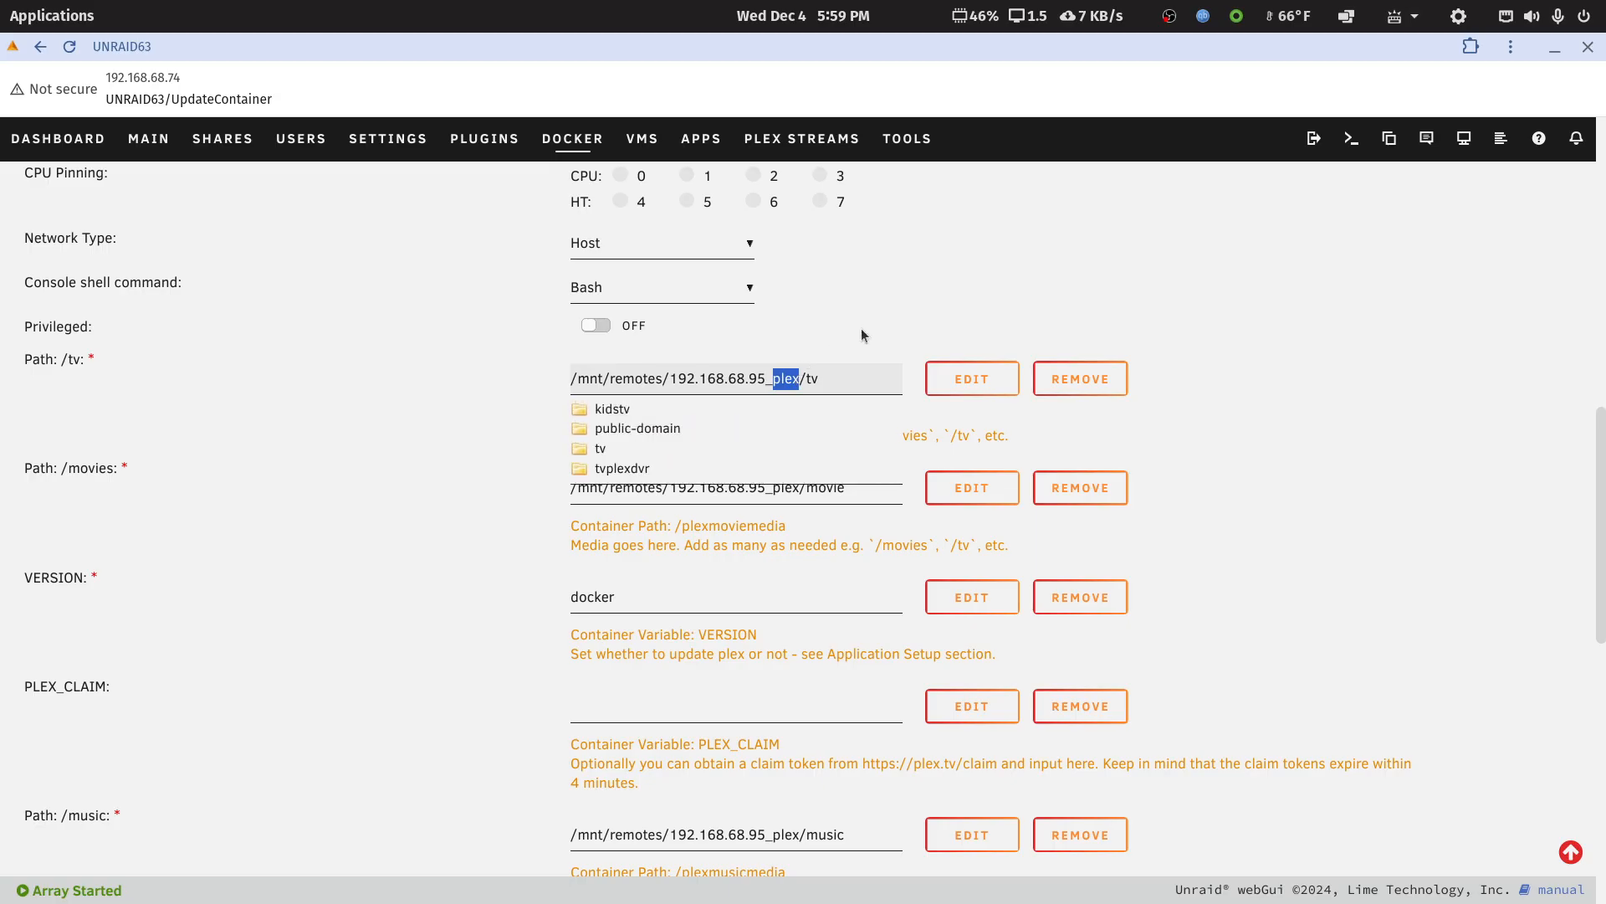
pyautogui.click(1336, 404)
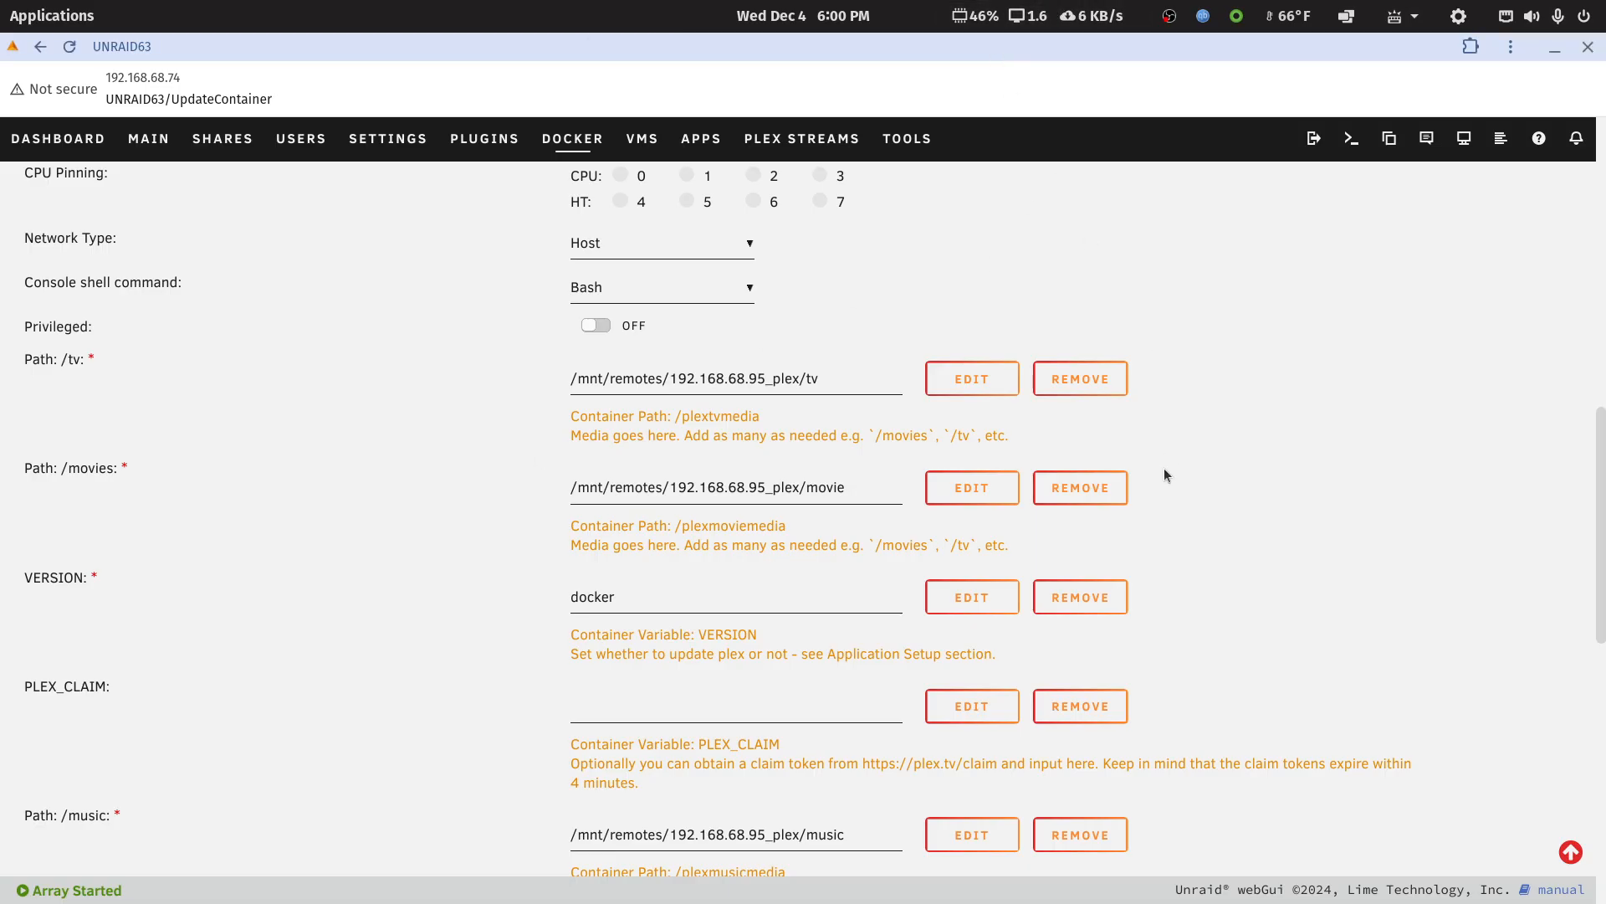
# Open the /tv path's configuration, highlight its container path and host path, and close it without saving
pyautogui.click(968, 378)
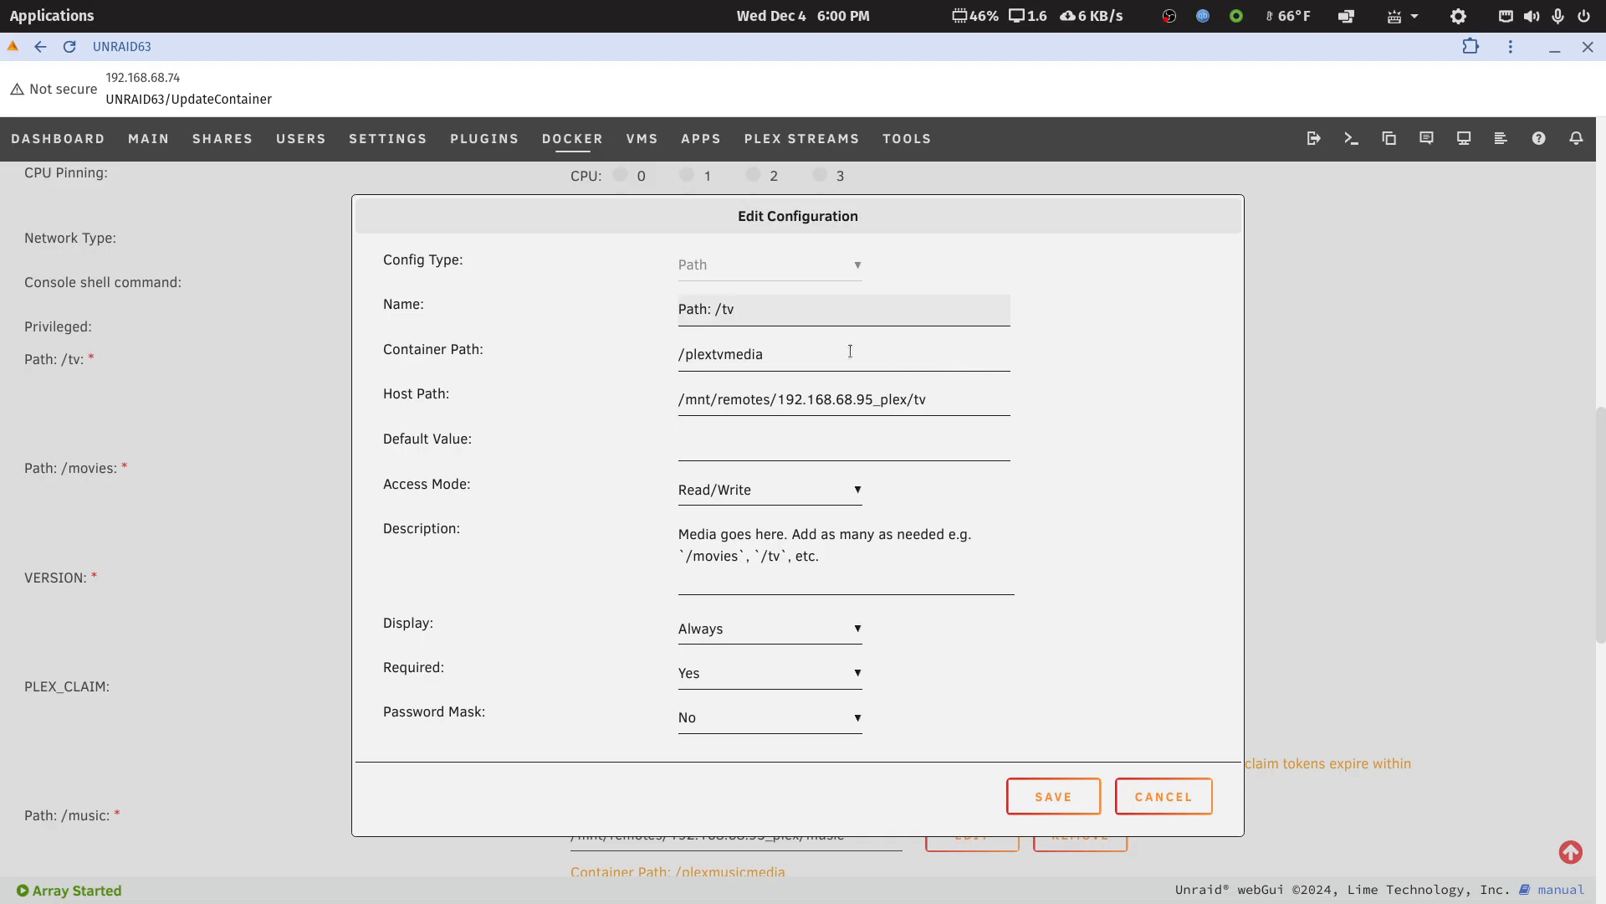
pyautogui.moveTo(791, 356); pyautogui.dragTo(675, 359)
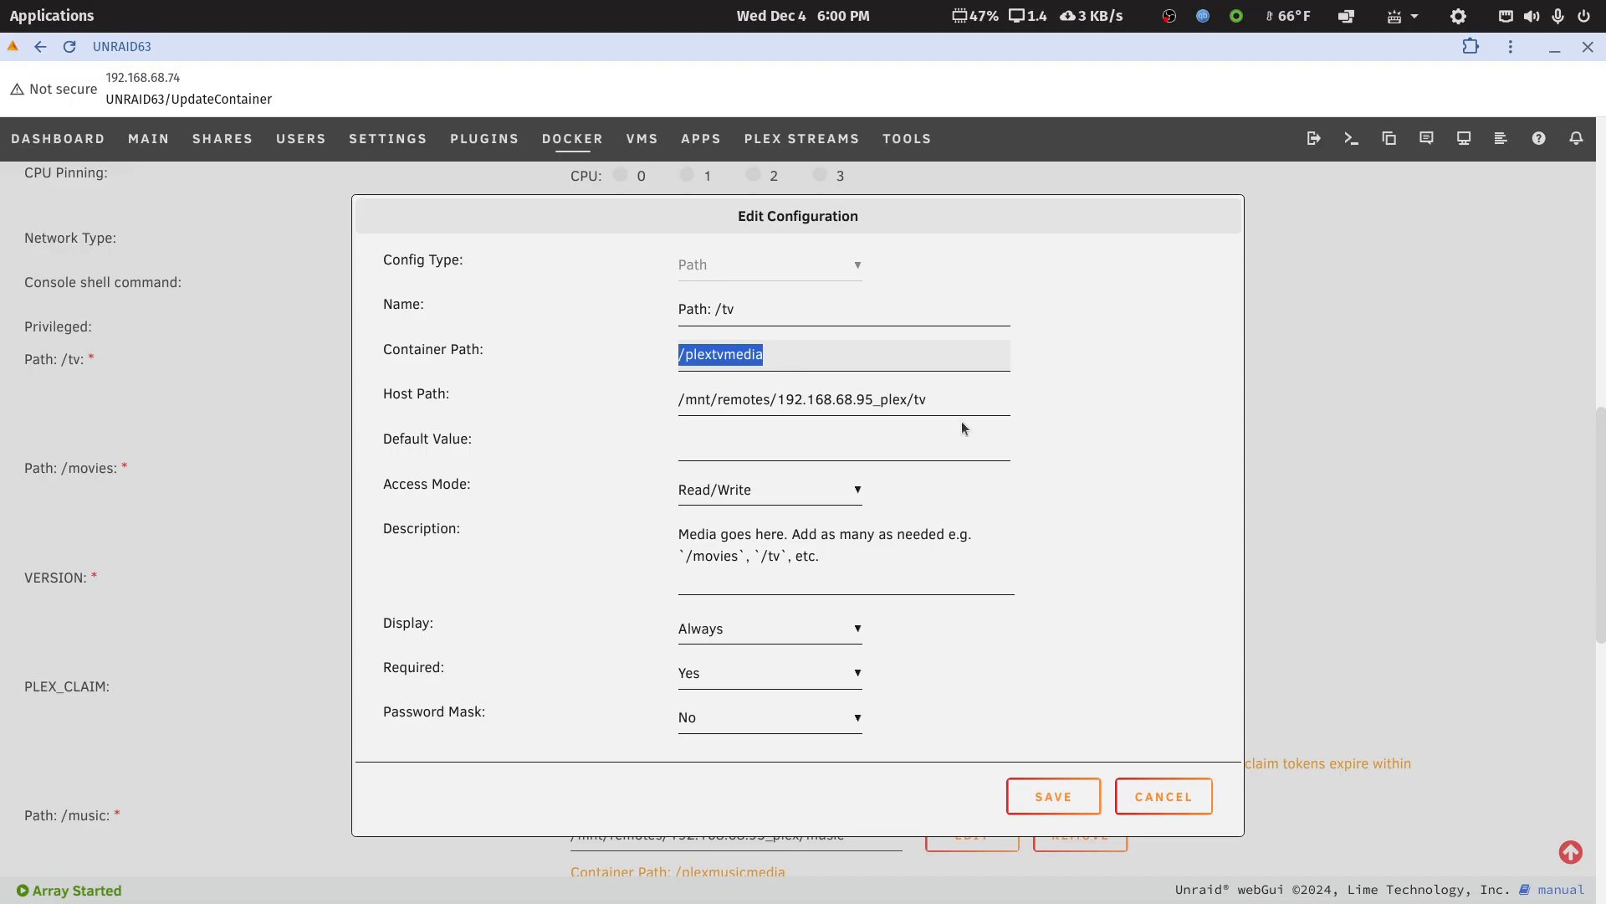
pyautogui.click(942, 399)
pyautogui.moveTo(941, 400); pyautogui.dragTo(677, 413)
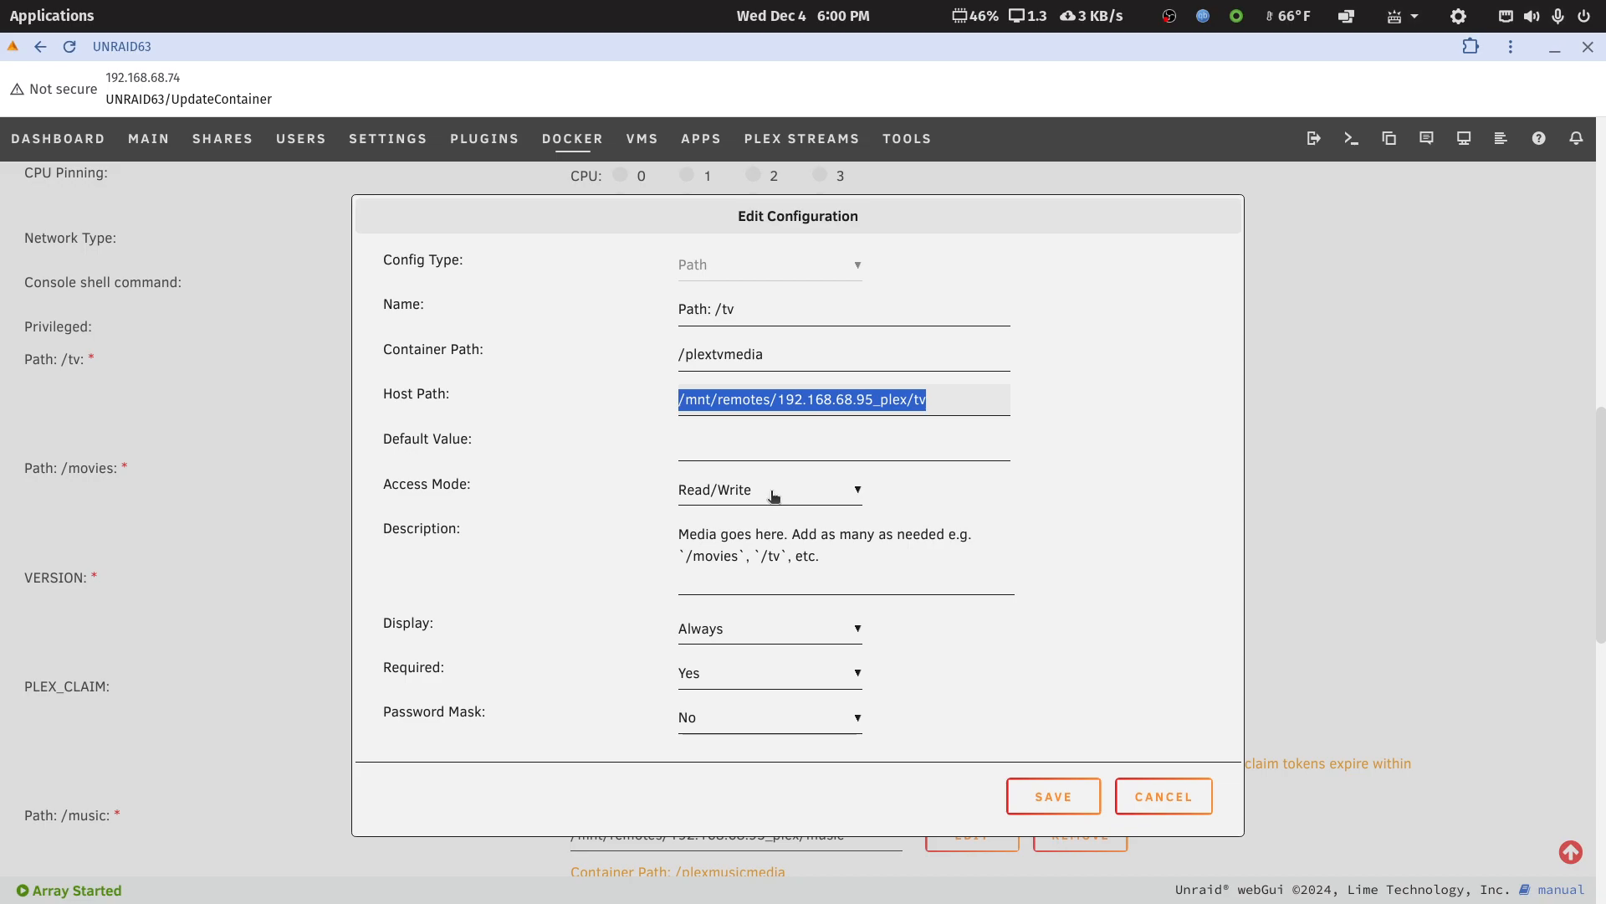
pyautogui.click(1176, 507)
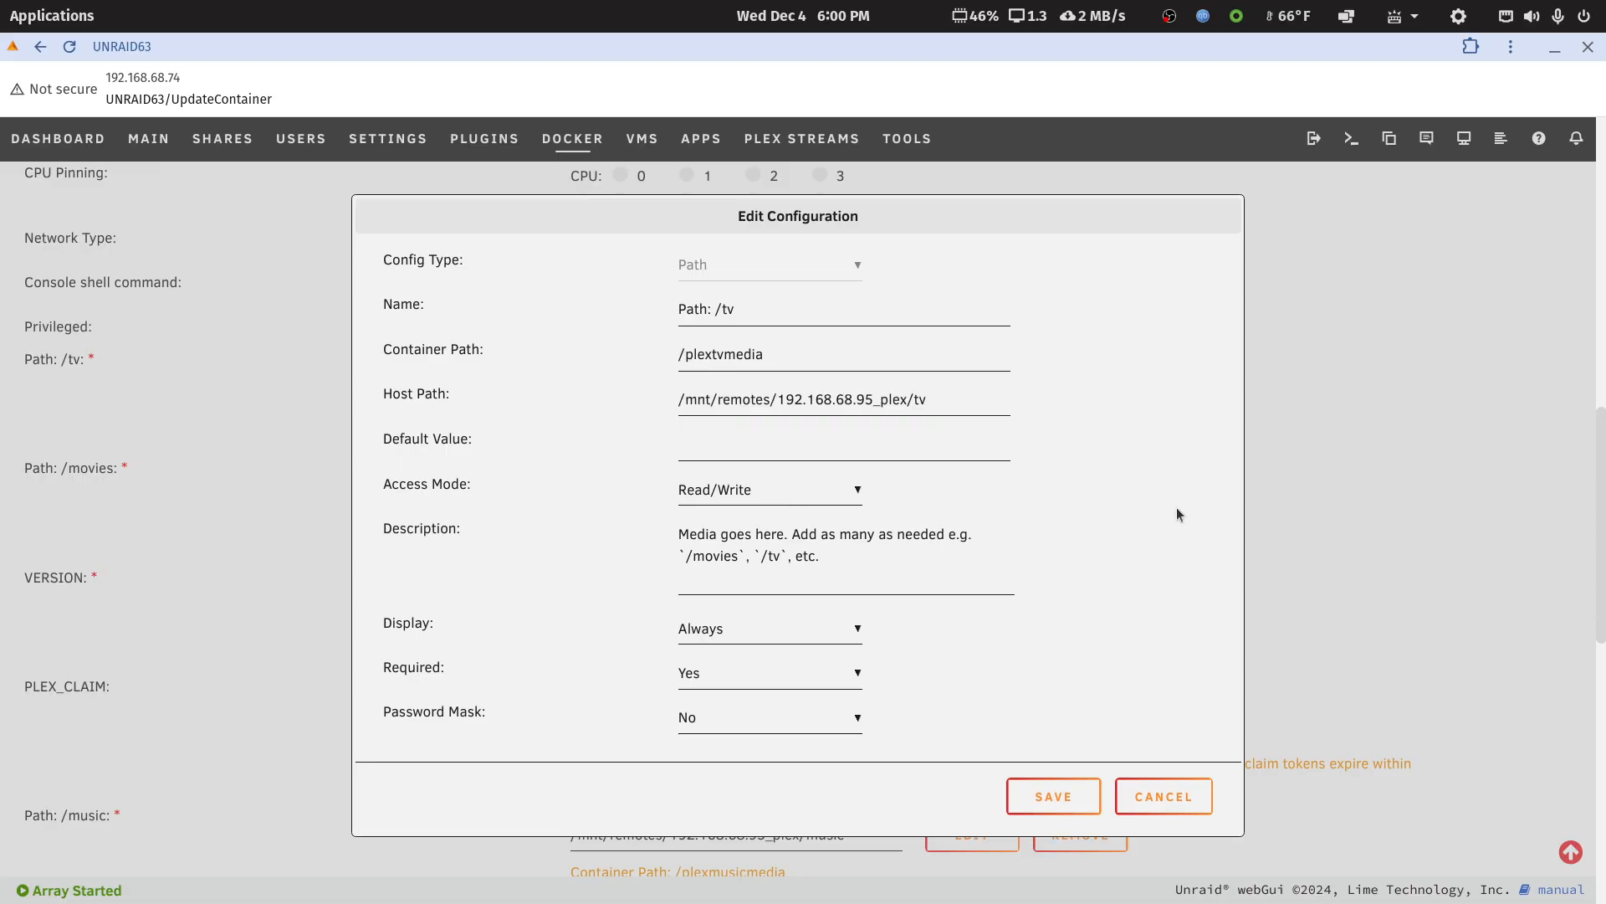
pyautogui.click(1153, 797)
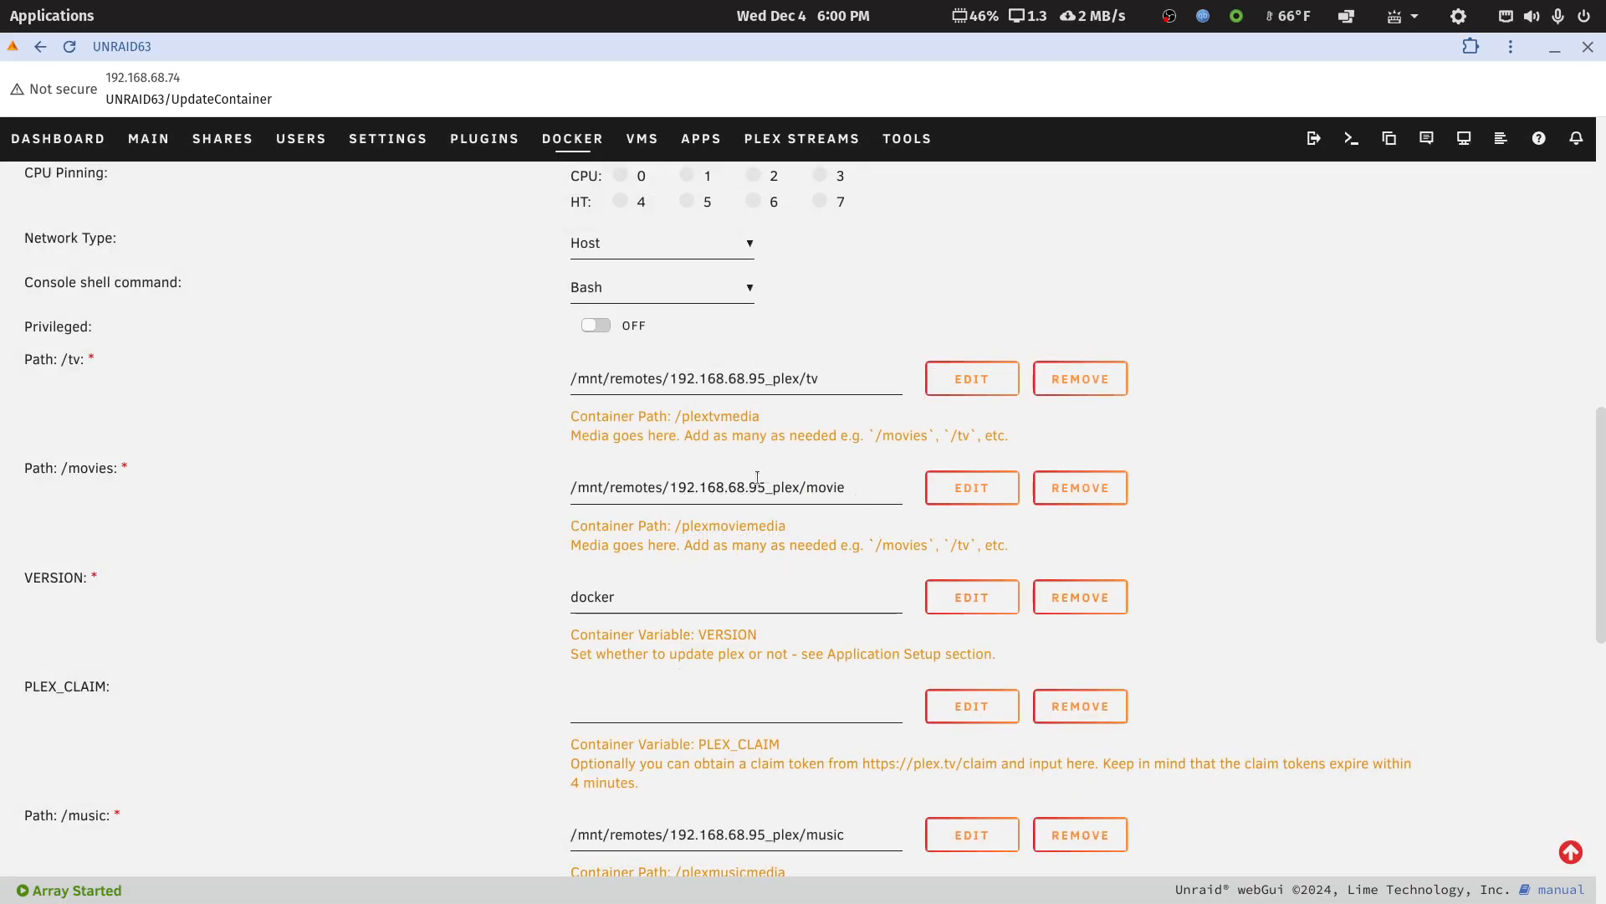
# Examine the plex container's remaining media paths, Appdata, PUID, PGID and UMASK settings, and review the configuration again from Repository to the video path
pyautogui.scroll(-3, 770, 502)
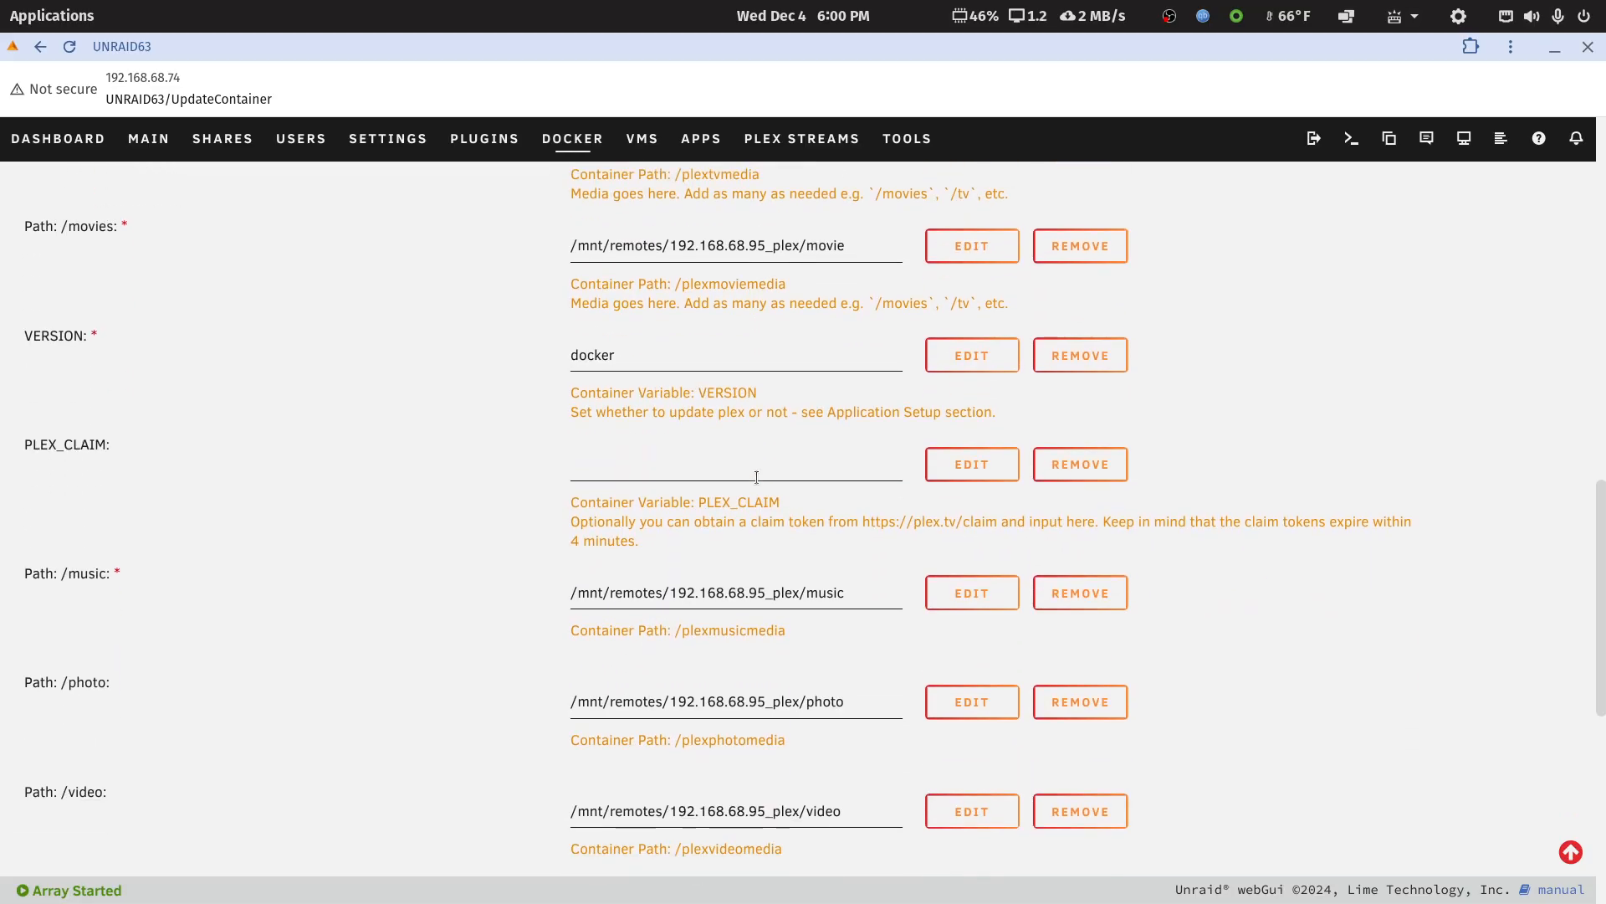
pyautogui.scroll(-5, 756, 477)
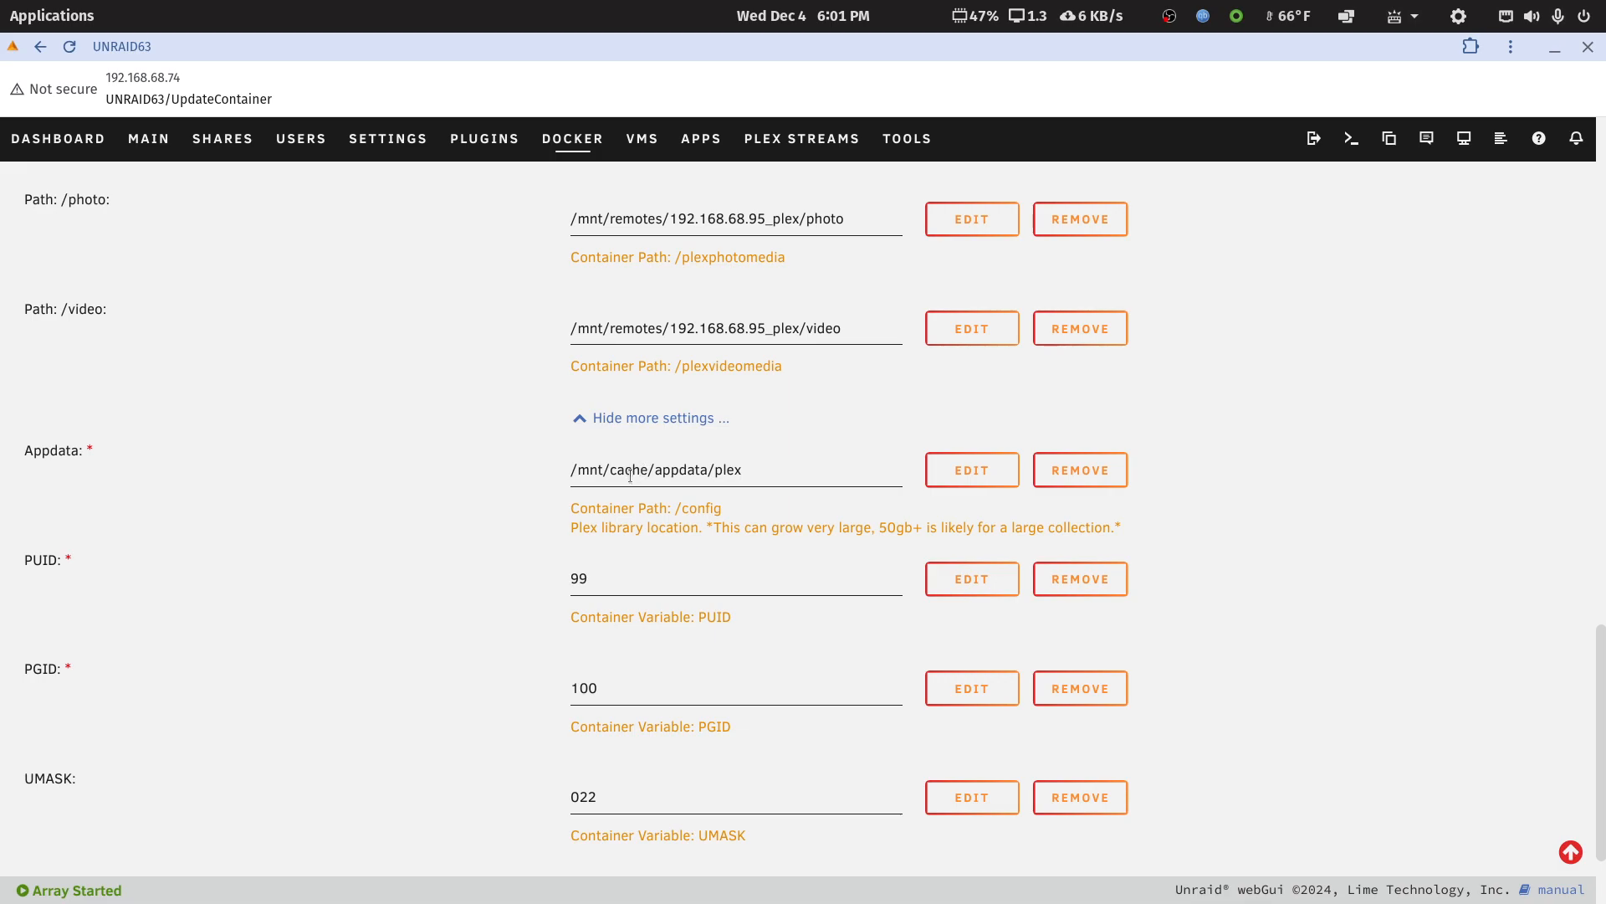
pyautogui.scroll(-2, 636, 545)
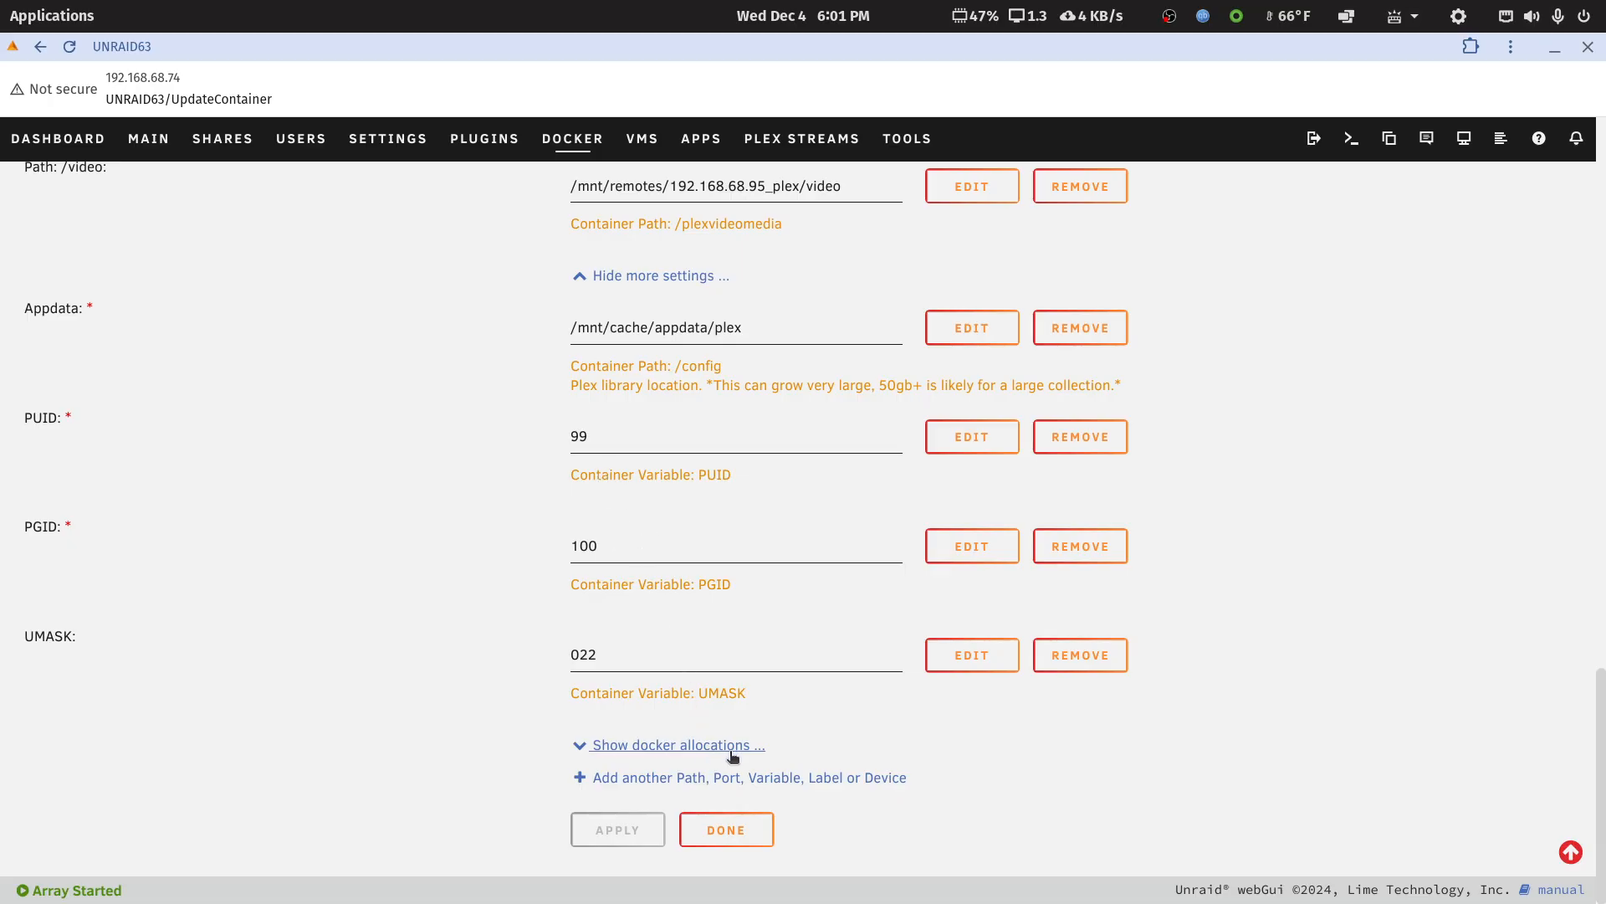
pyautogui.scroll(4, 960, 803)
pyautogui.scroll(6, 962, 806)
pyautogui.scroll(-5, 967, 808)
pyautogui.scroll(6, 969, 808)
pyautogui.scroll(5, 1191, 639)
pyautogui.scroll(-4, 1208, 641)
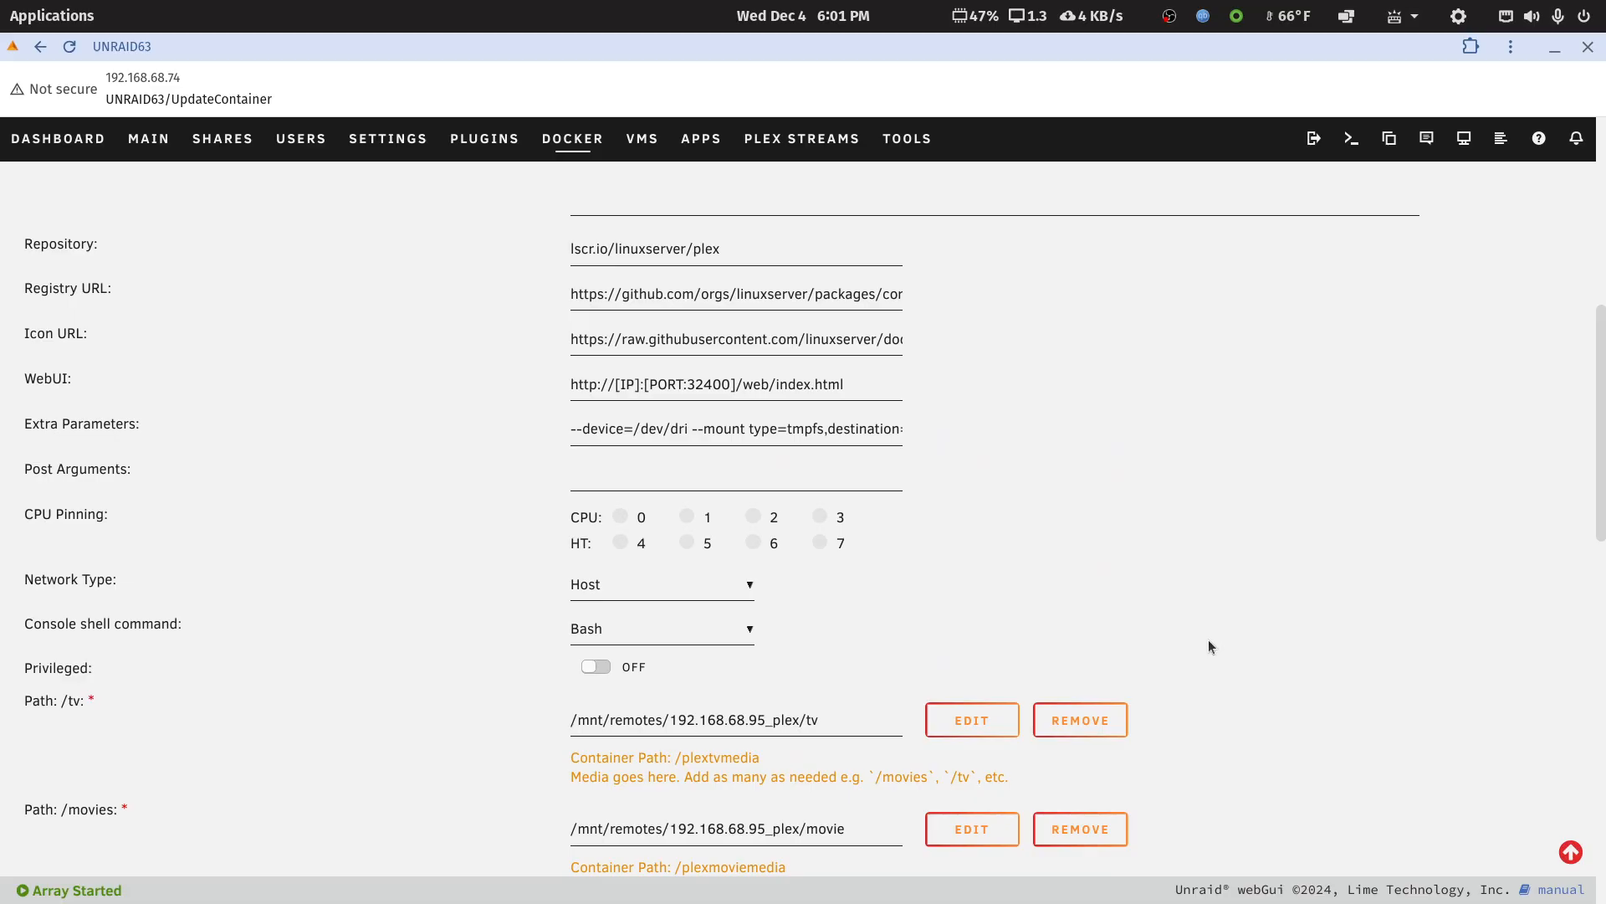
pyautogui.scroll(-2, 1209, 646)
pyautogui.scroll(-2, 1280, 649)
pyautogui.scroll(-3, 1291, 653)
pyautogui.scroll(-3, 1290, 649)
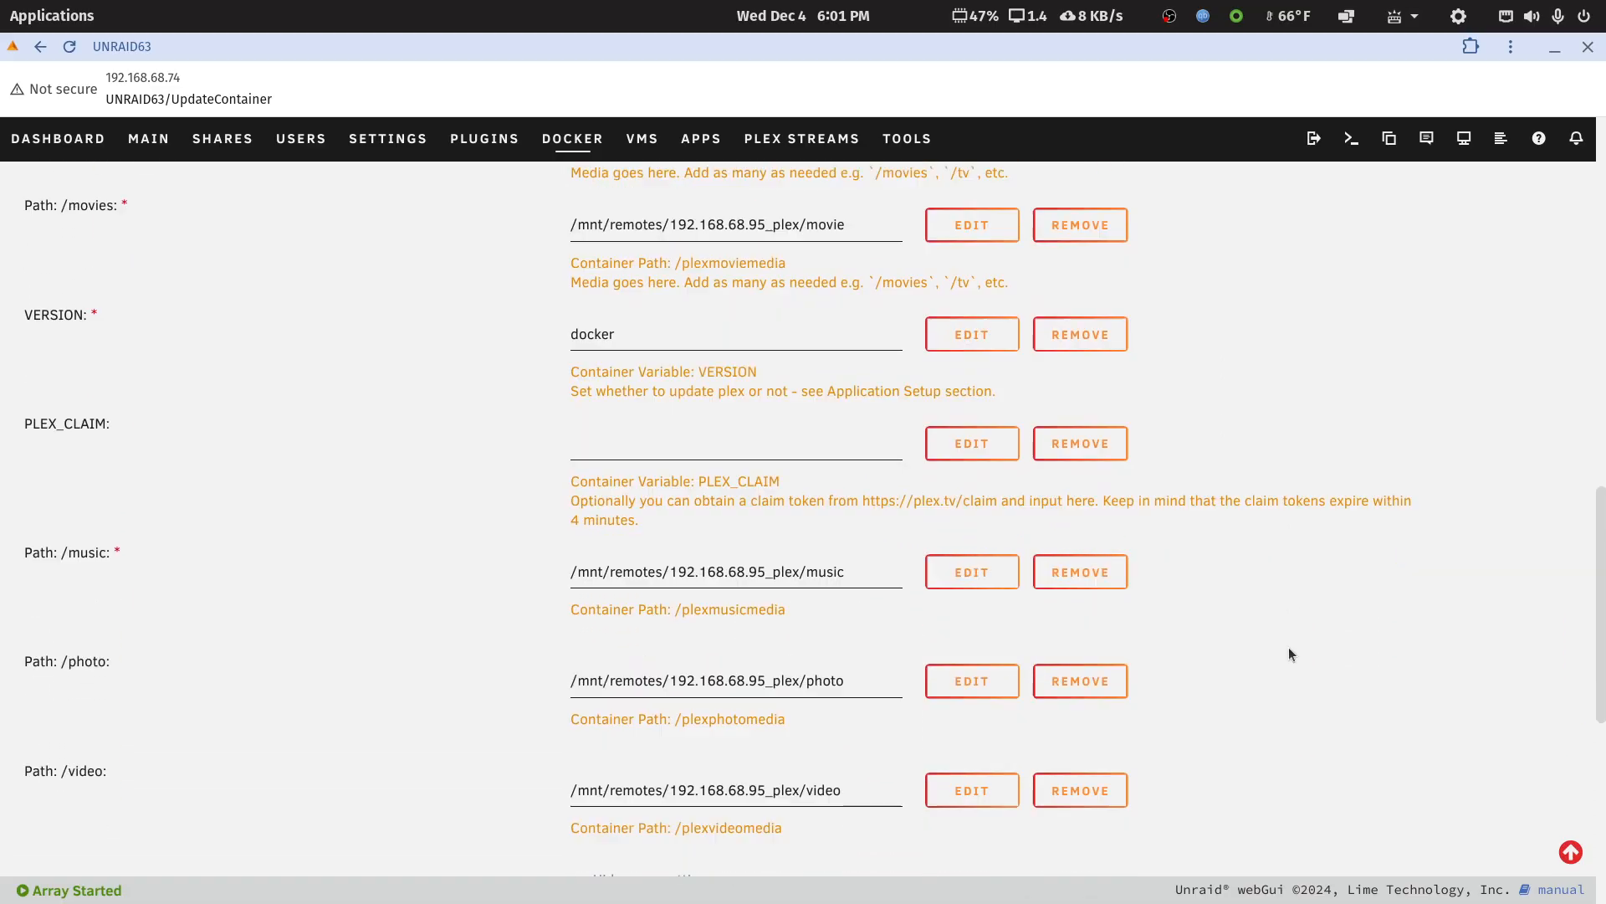
# Examine the plex container's configuration down to UMASK and back up to its name, and minimize the Unraid window
pyautogui.scroll(-2, 1289, 649)
pyautogui.scroll(-6, 1289, 652)
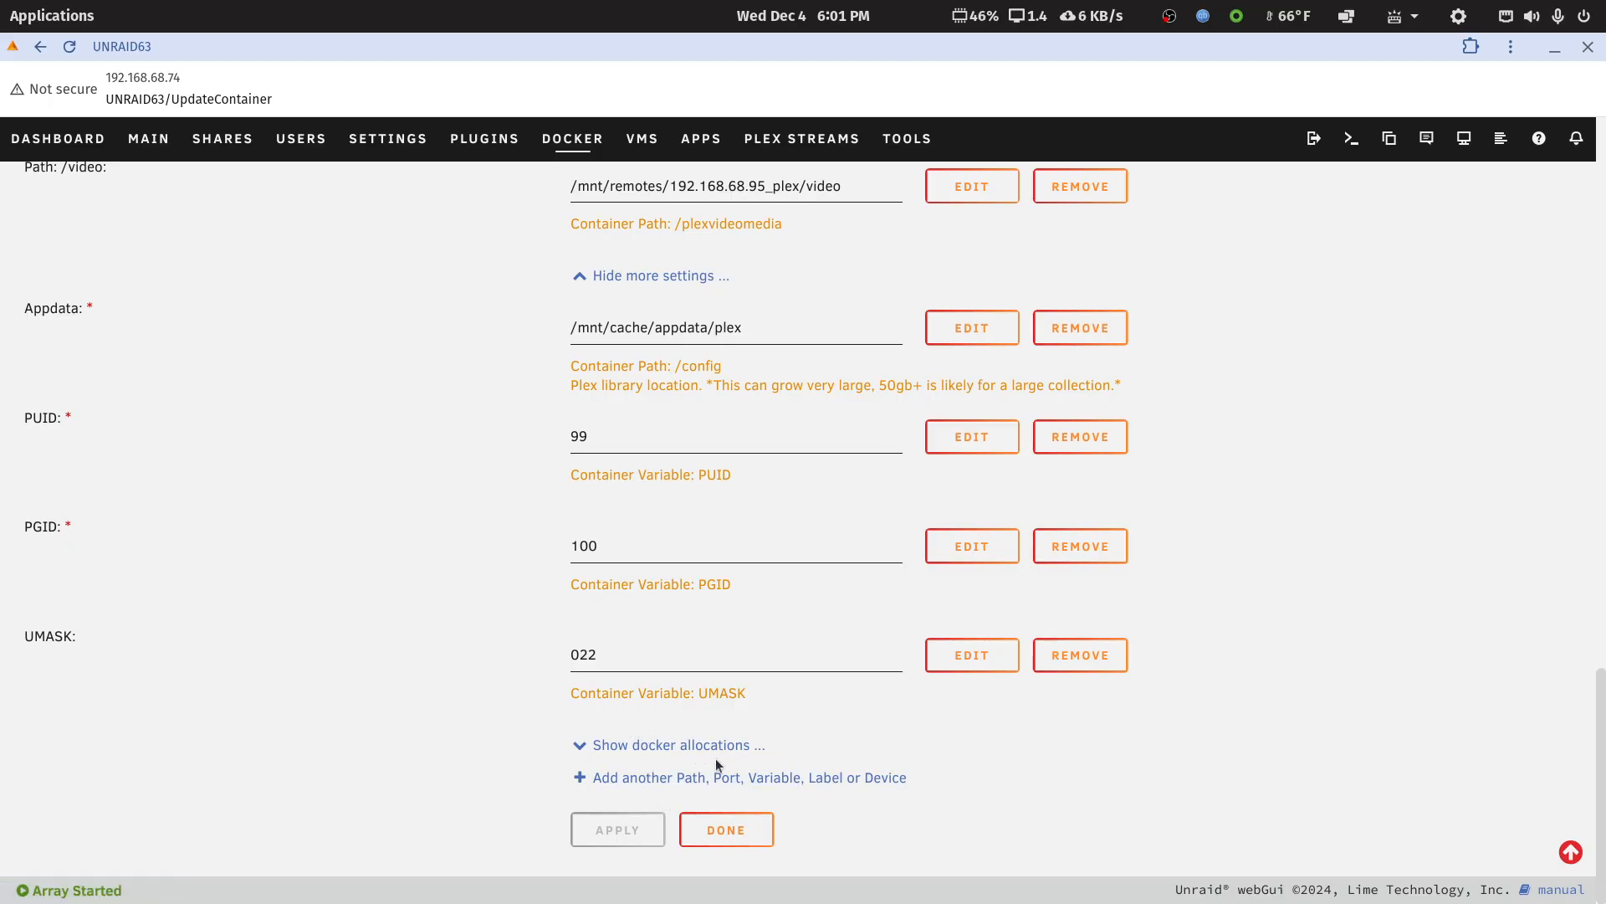
pyautogui.scroll(1, 1345, 543)
pyautogui.scroll(15, 1346, 542)
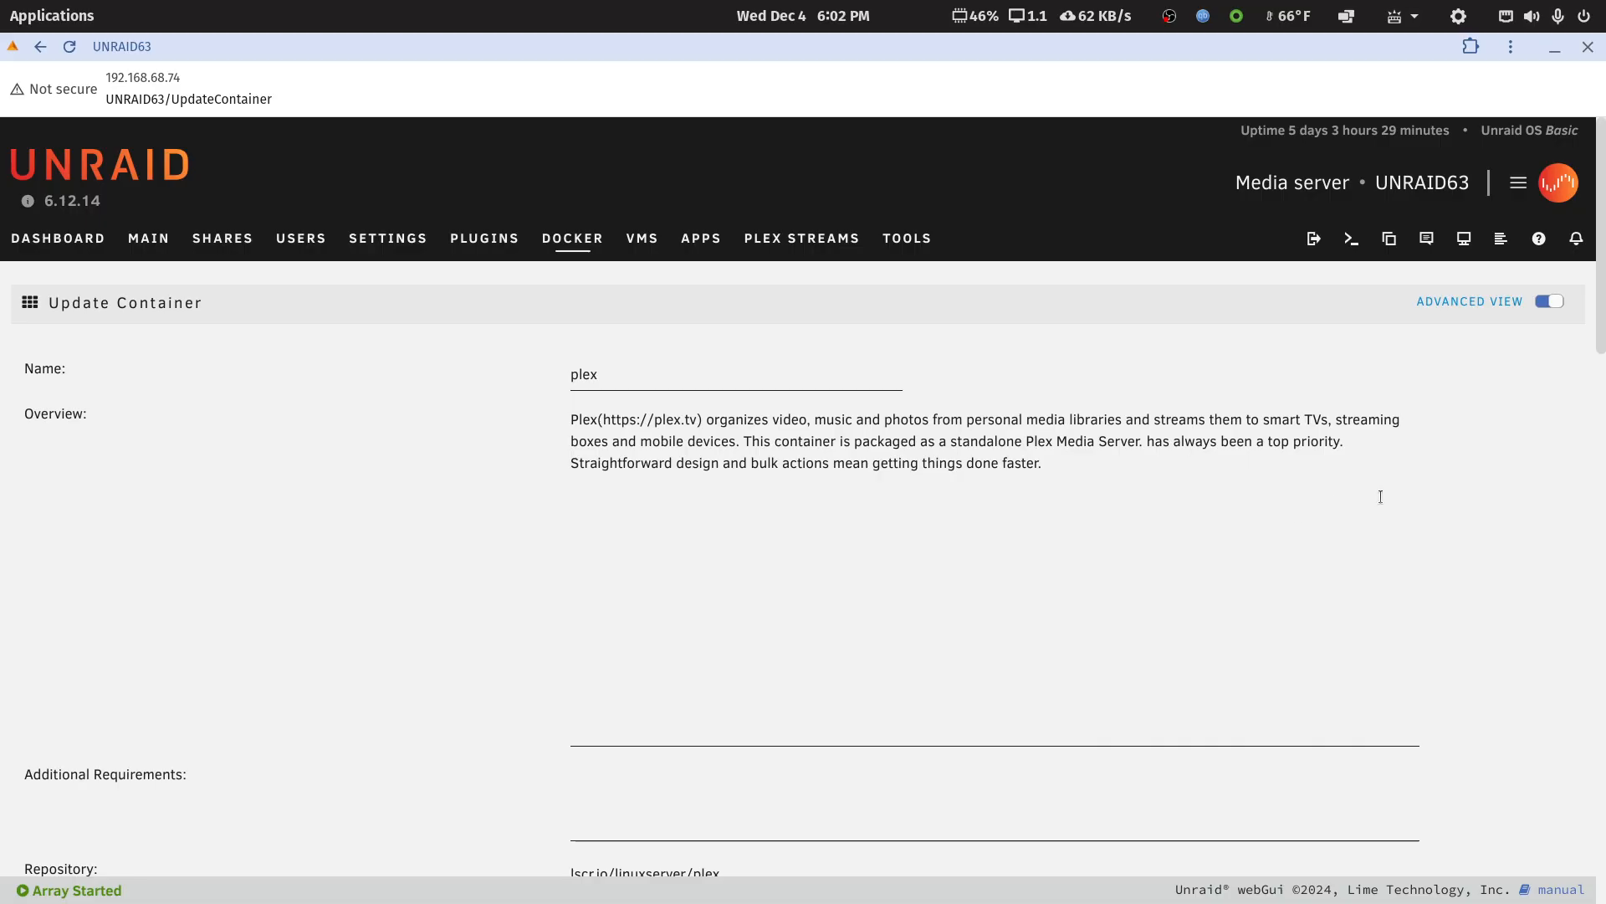
pyautogui.click(1554, 49)
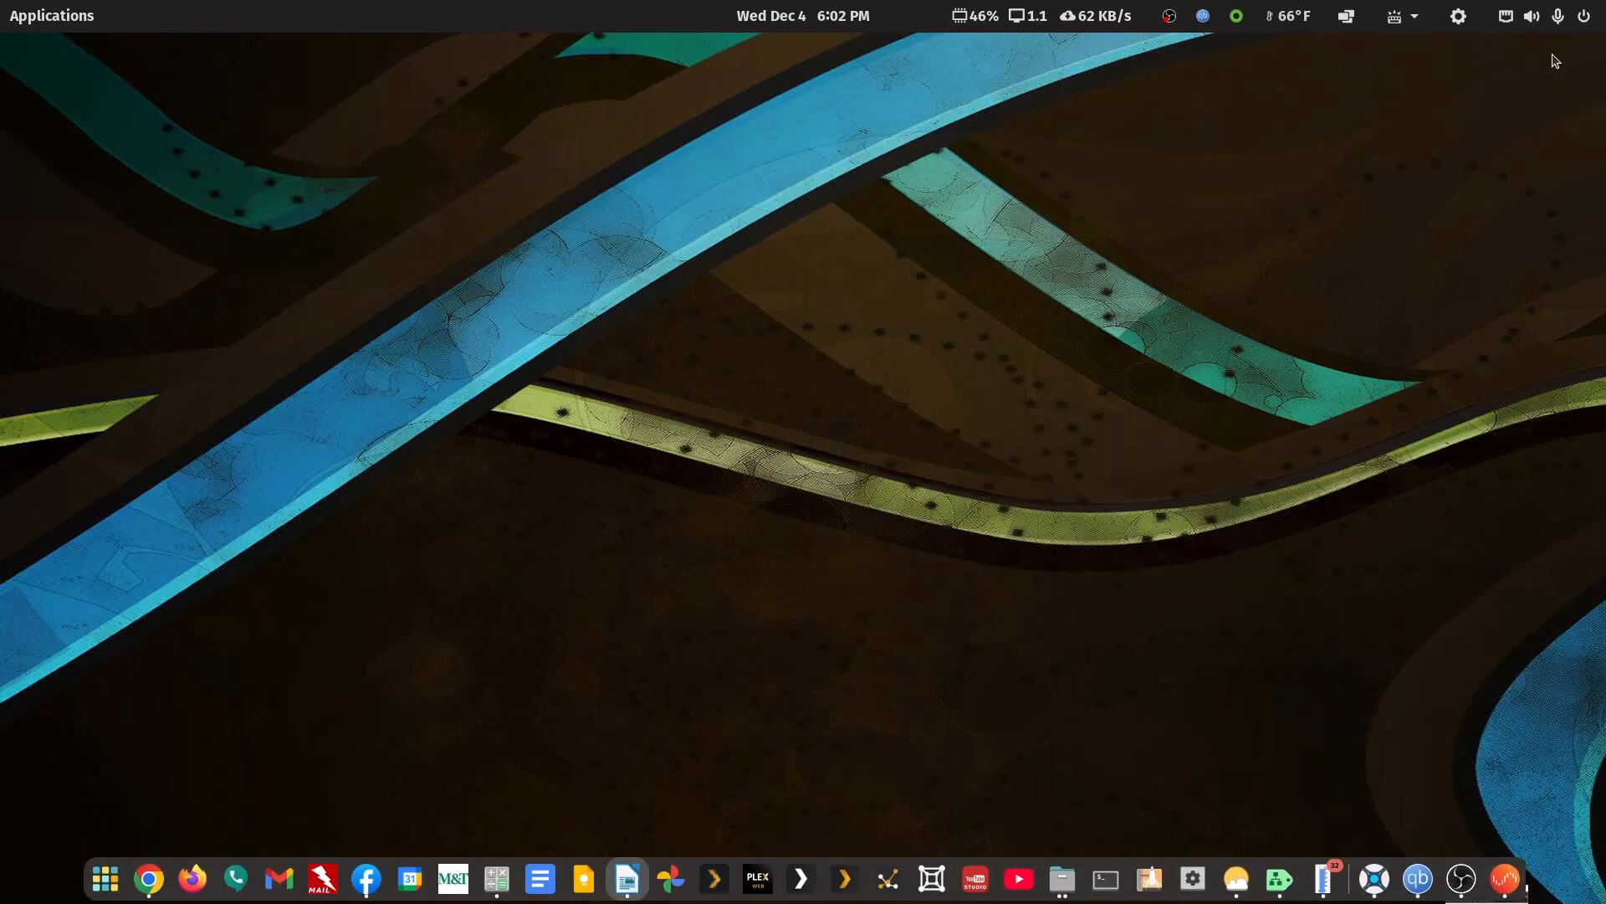
# Launch Plex HTPC and Plex - Direct IP, and move the Direct IP window down over Plex HTPC
pyautogui.click(710, 882)
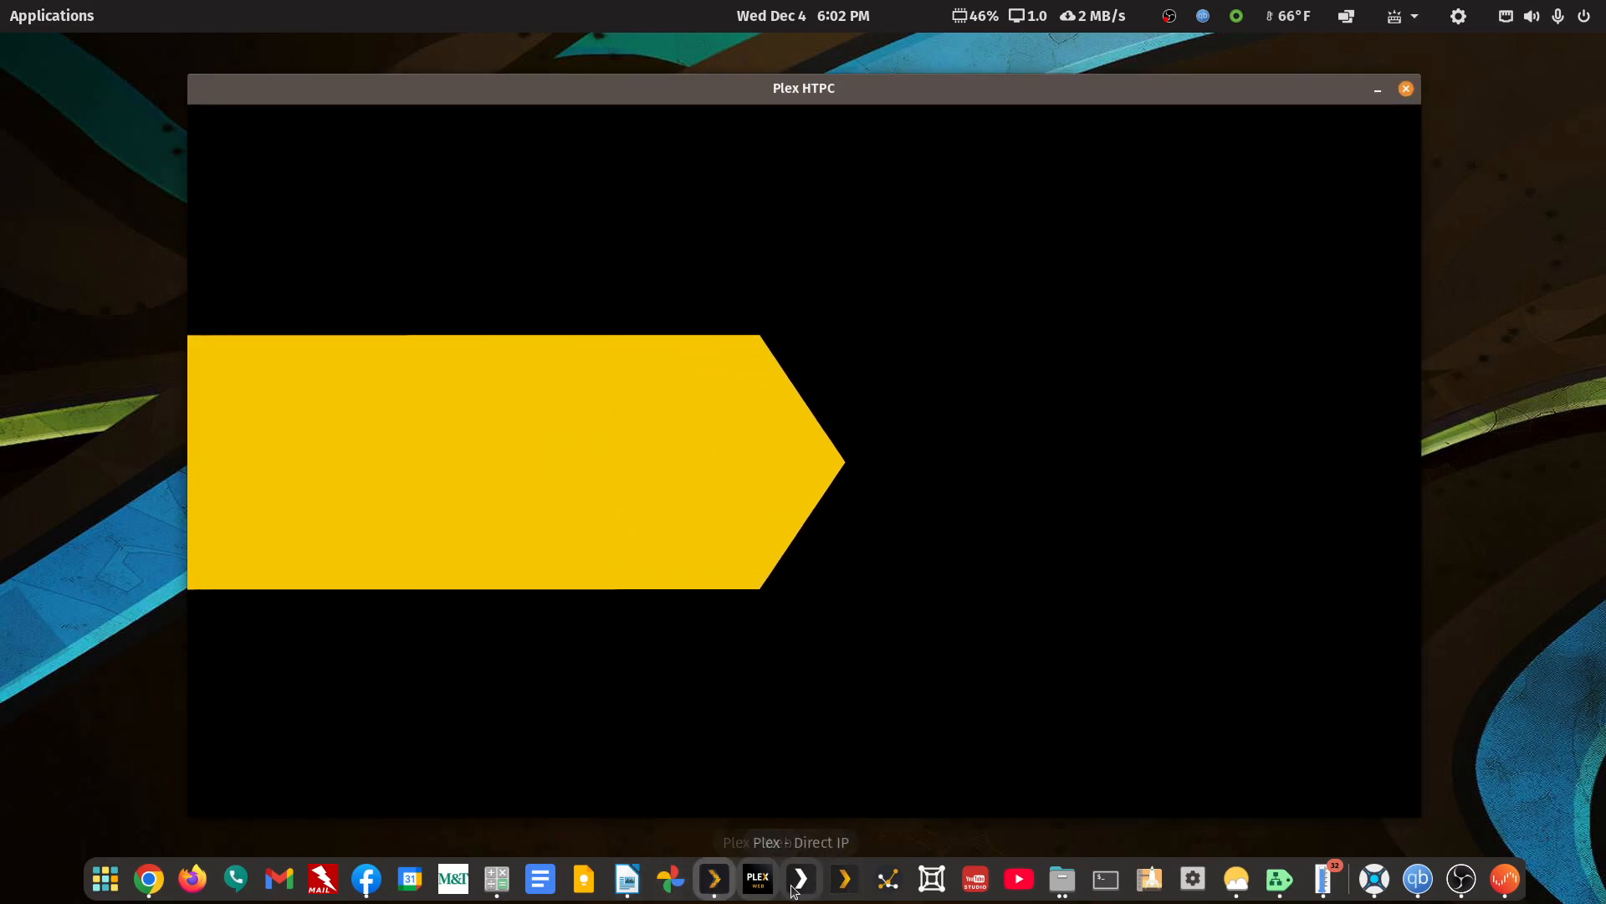
pyautogui.click(799, 891)
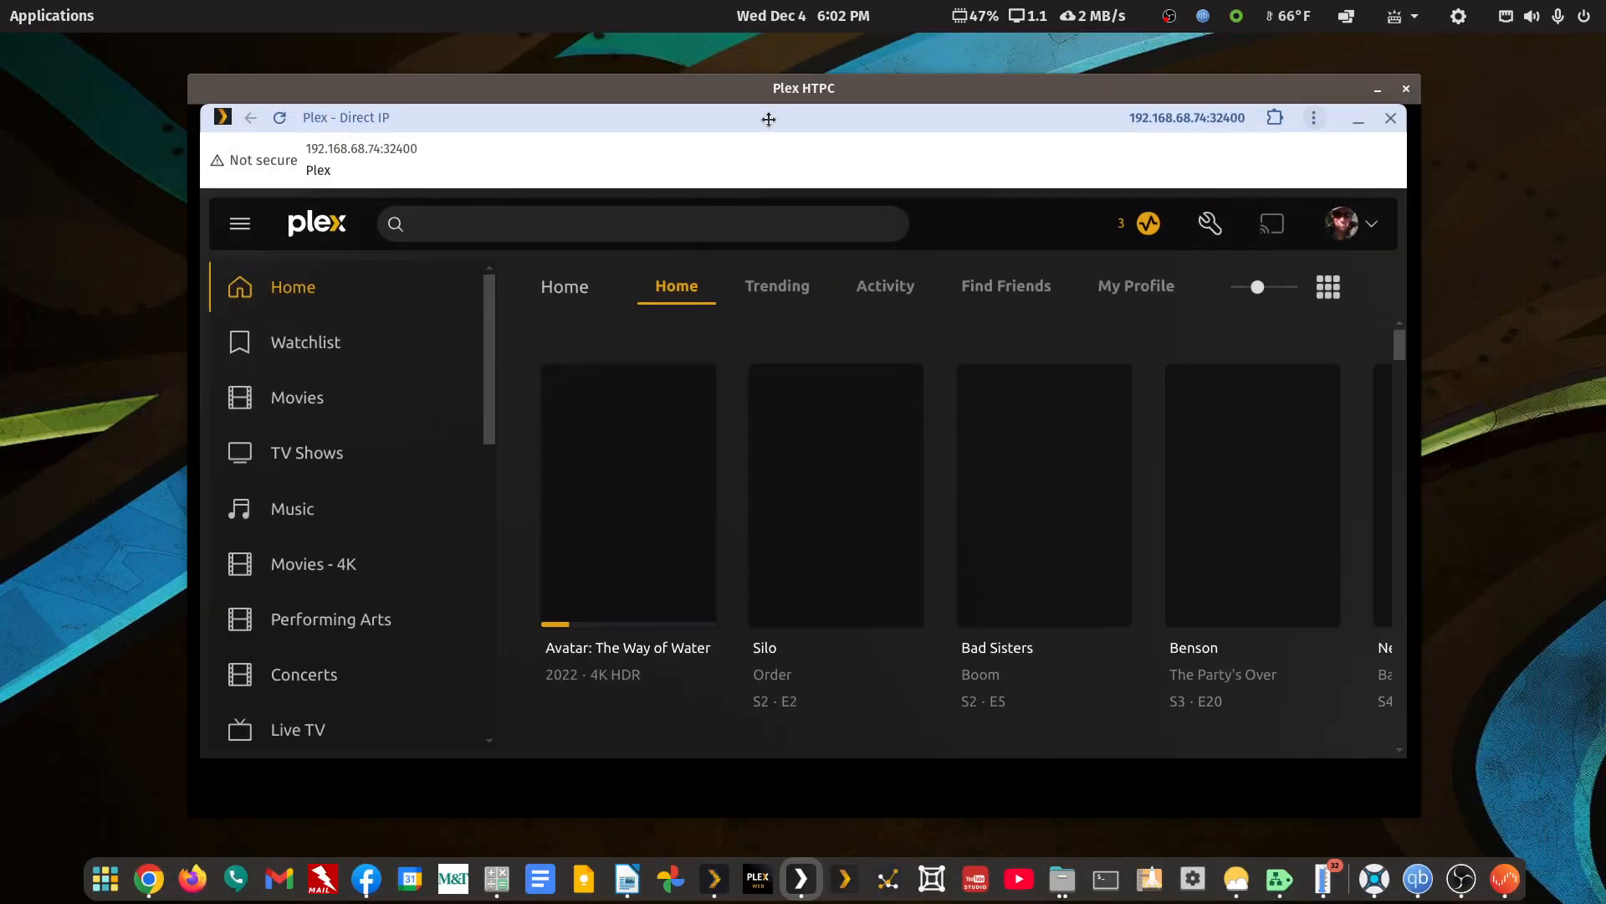
pyautogui.moveTo(768, 117); pyautogui.dragTo(786, 179)
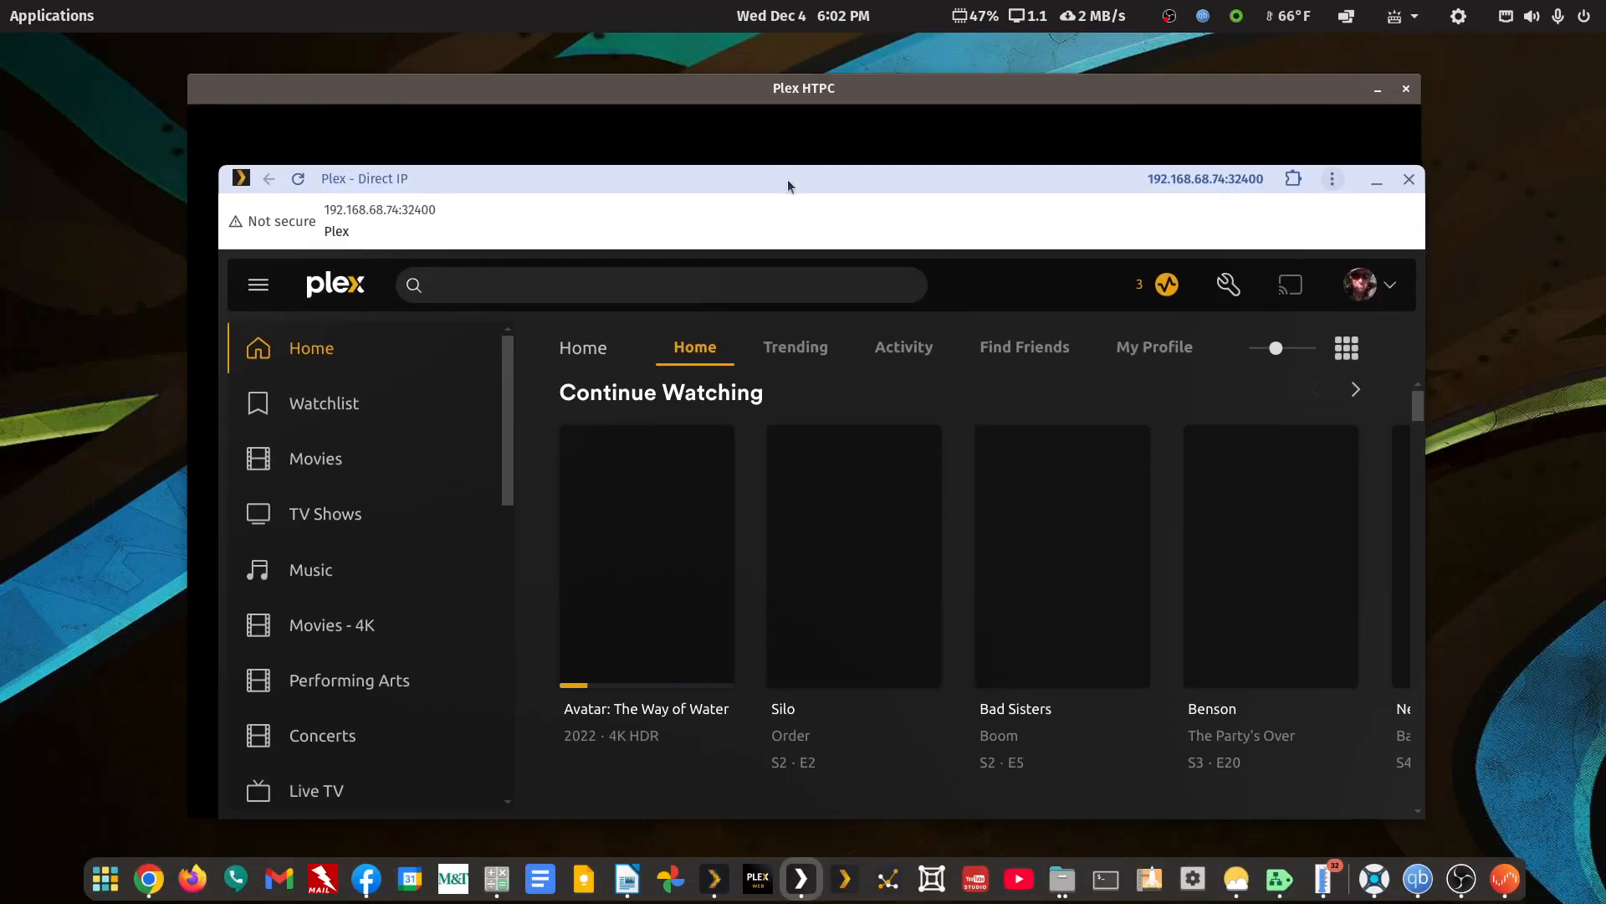
# In Plex - Direct IP, browse Activity and Trending, open TV Shows, and switch its view to Library and Recommended
pyautogui.click(903, 352)
pyautogui.click(794, 353)
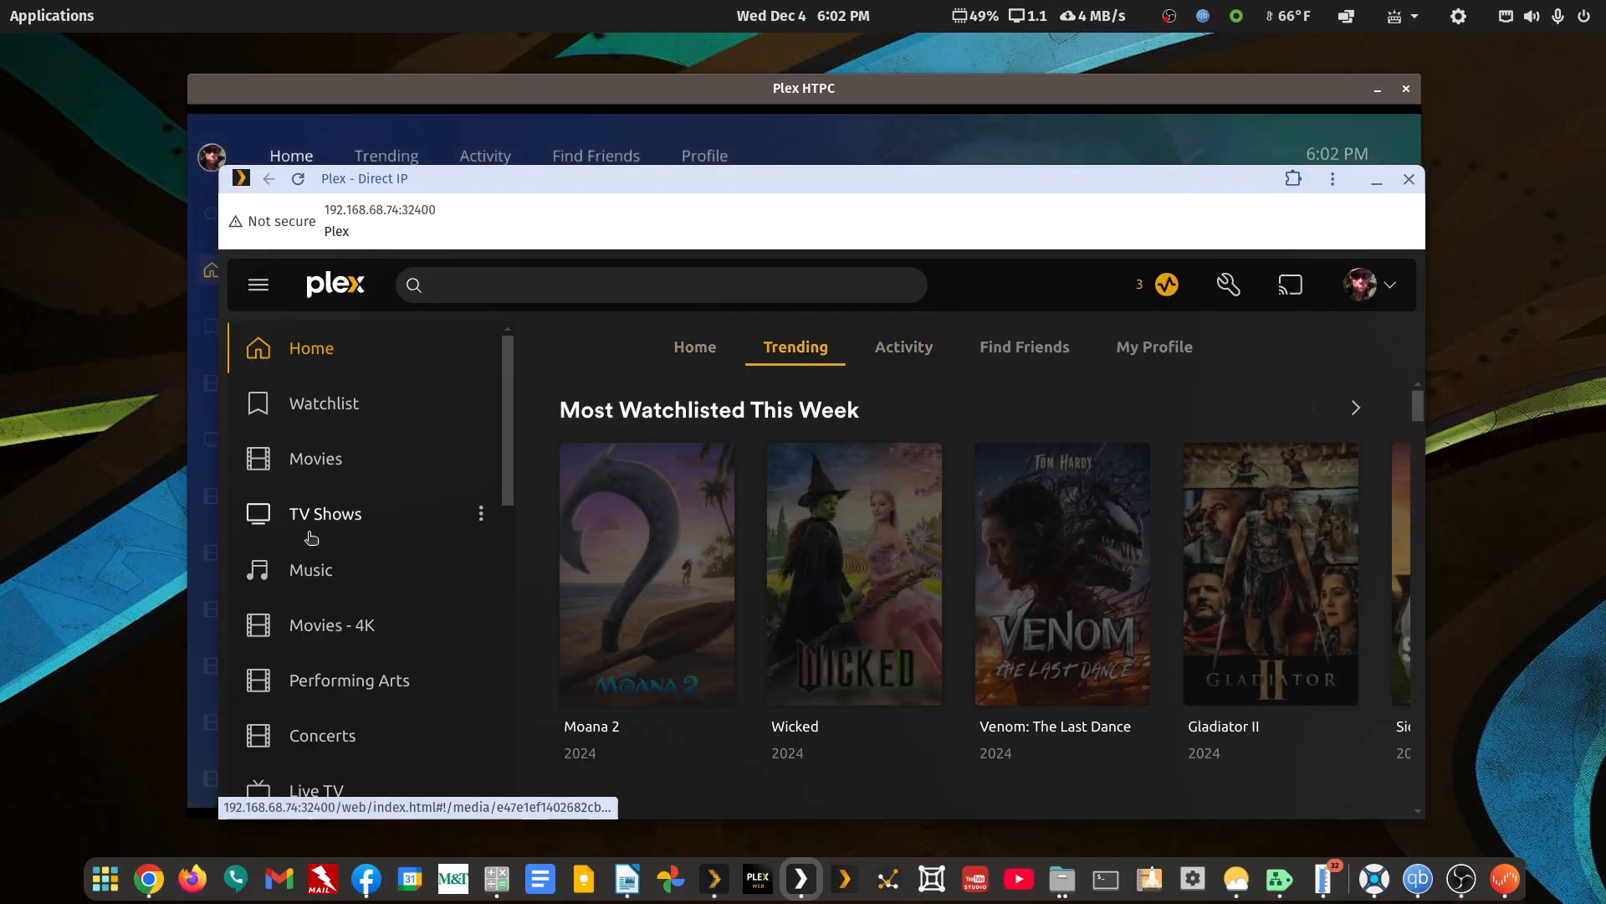
pyautogui.click(310, 513)
pyautogui.click(973, 347)
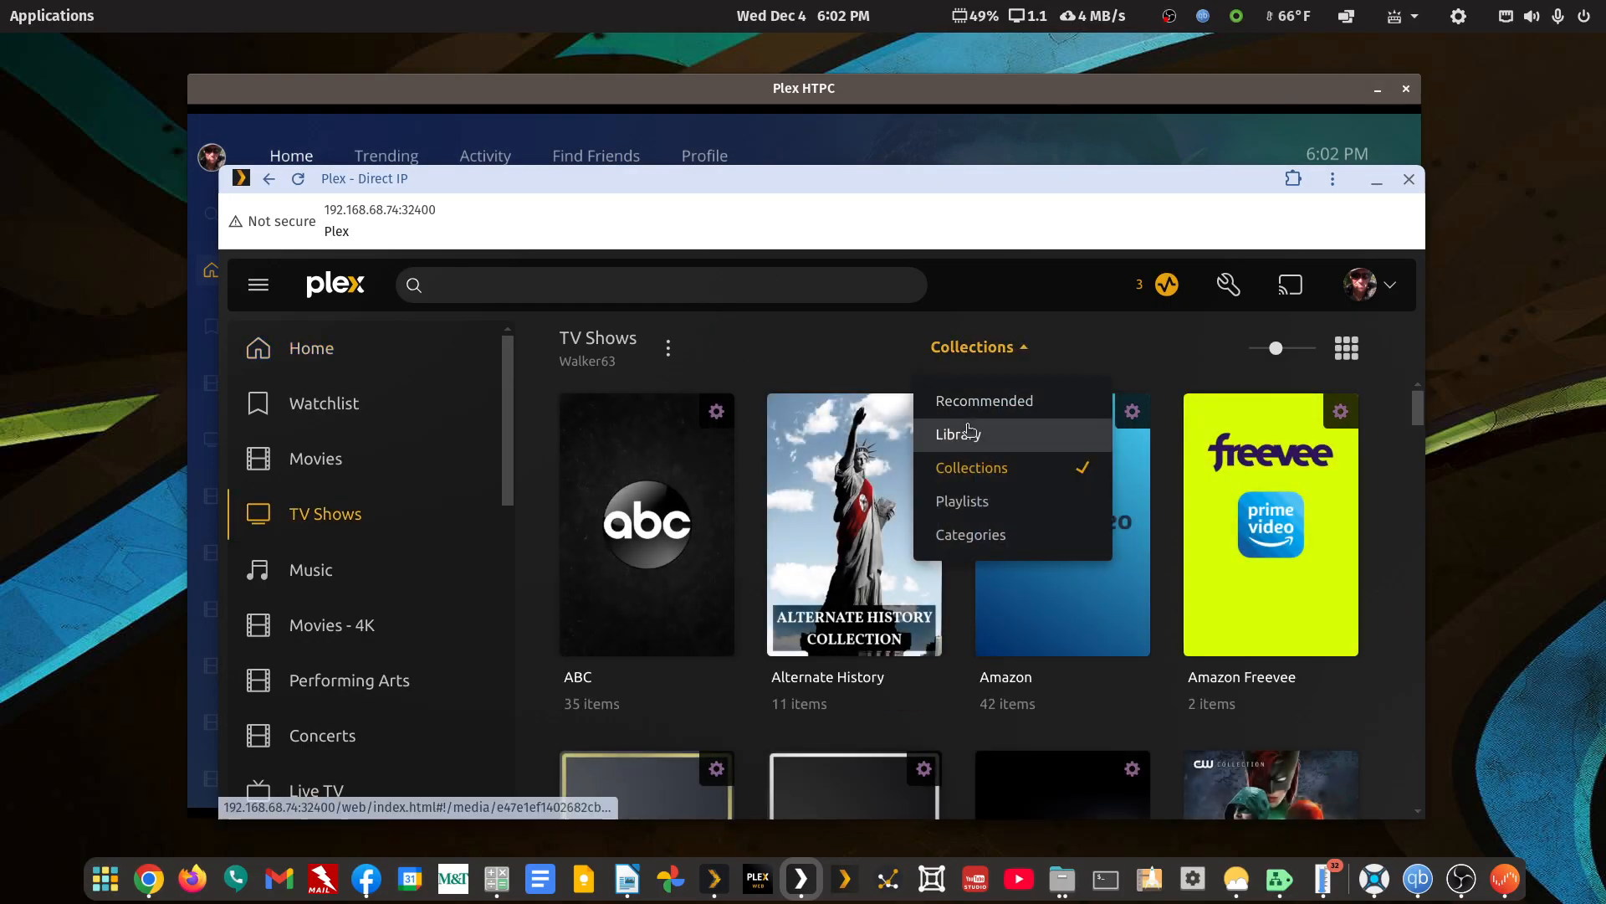
pyautogui.click(958, 433)
pyautogui.click(977, 347)
pyautogui.click(990, 405)
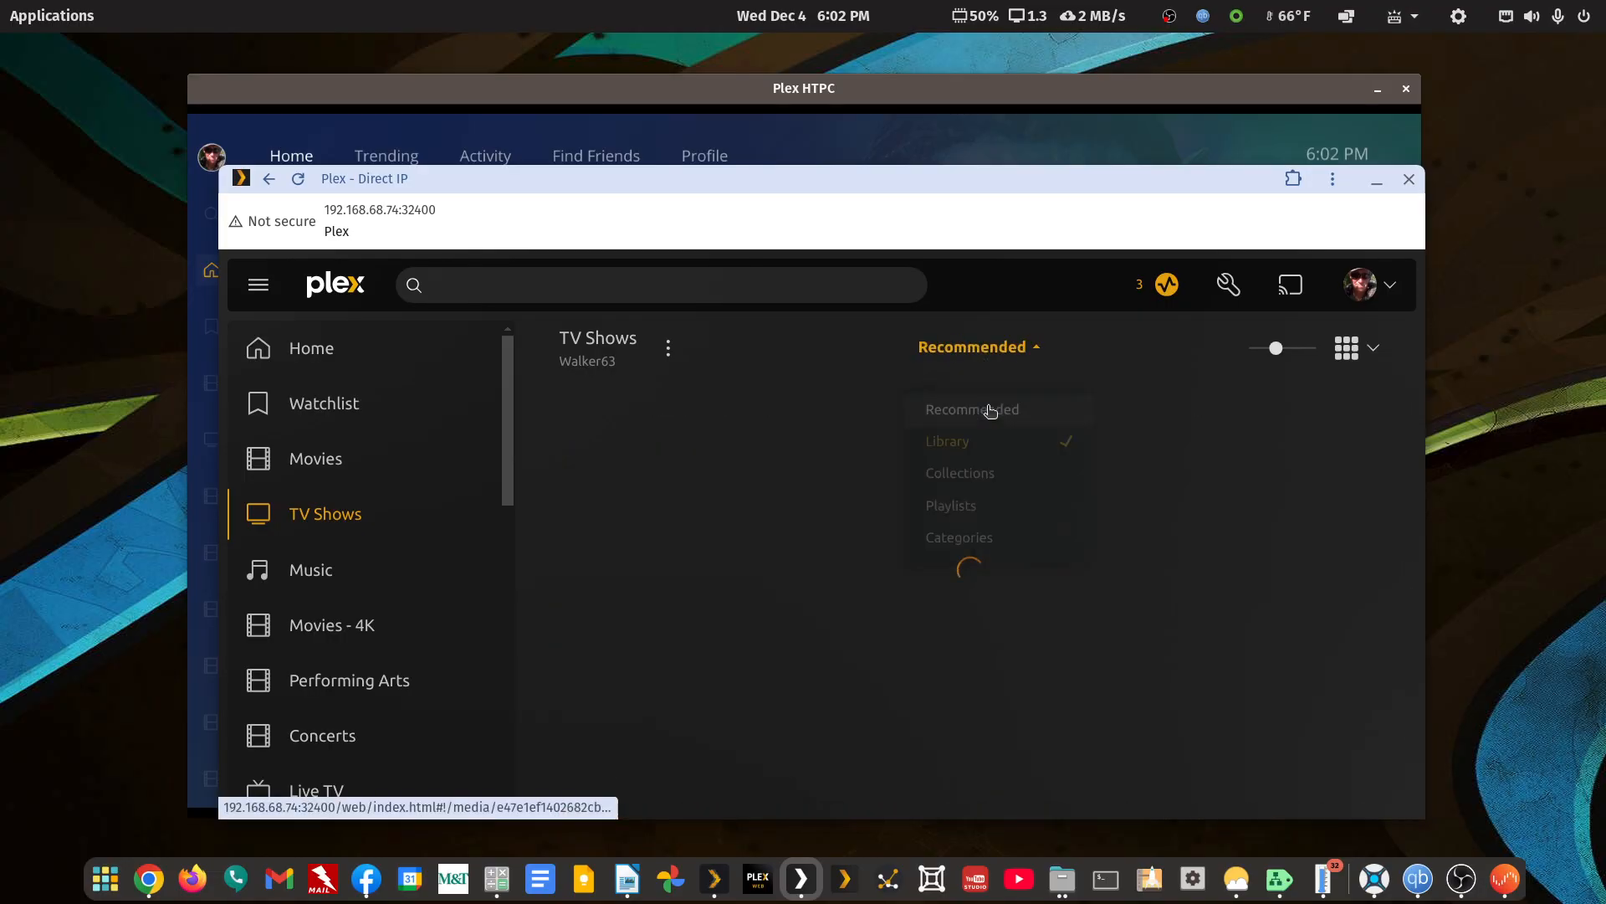
pyautogui.click(977, 360)
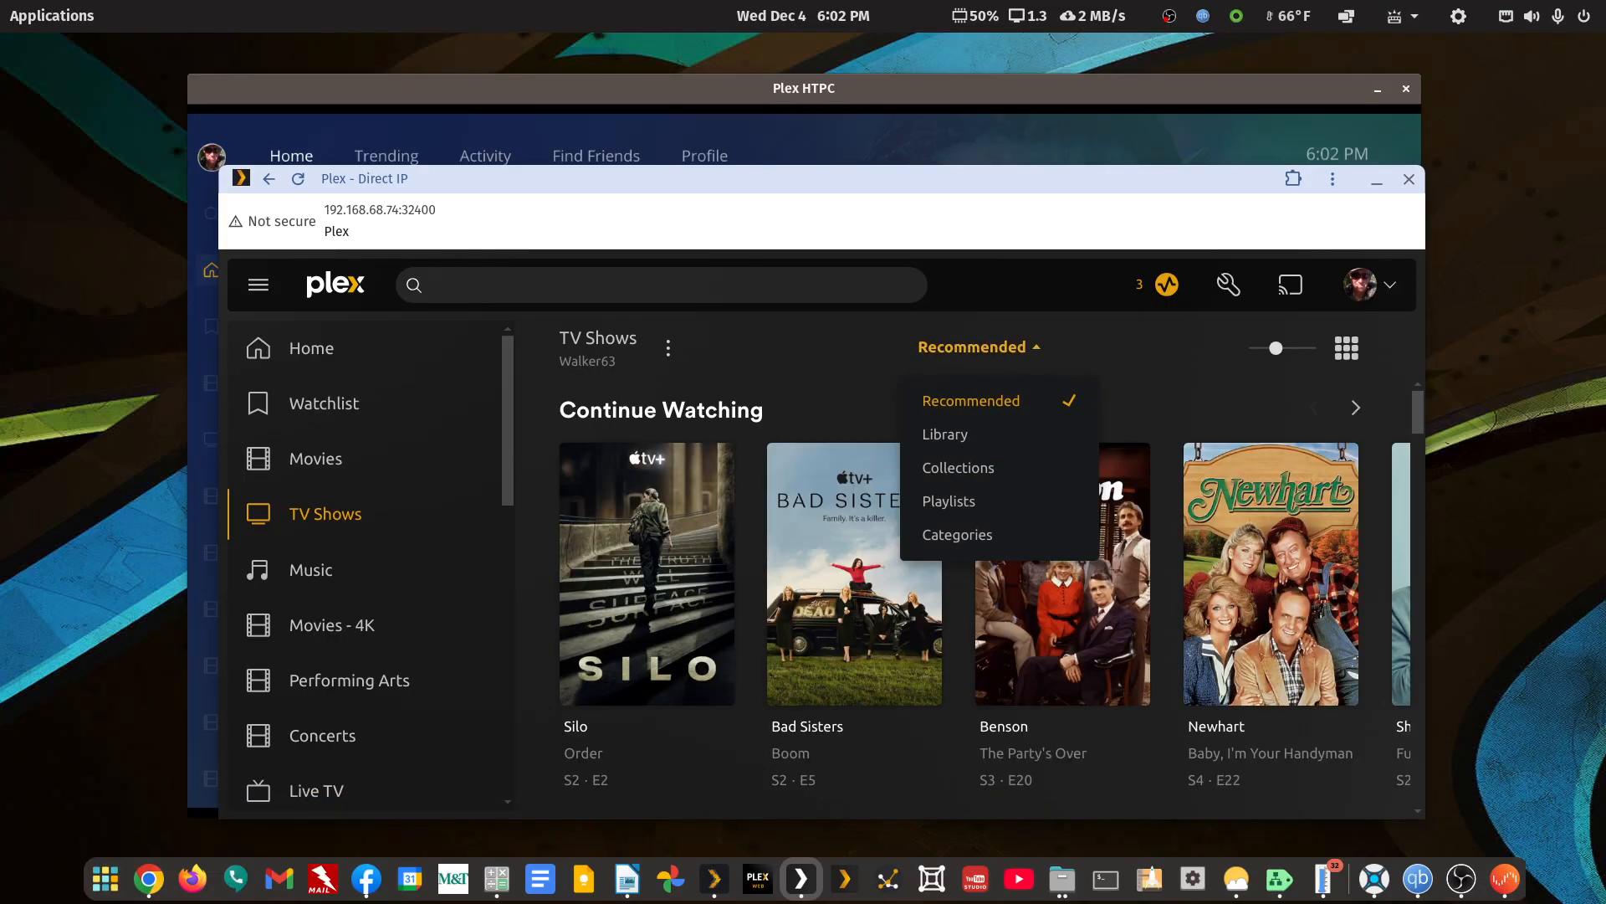
# Move the Direct IP window up slightly and bring the Plex HTPC window in front of it
pyautogui.moveTo(1605, 125); pyautogui.dragTo(1605, 204)
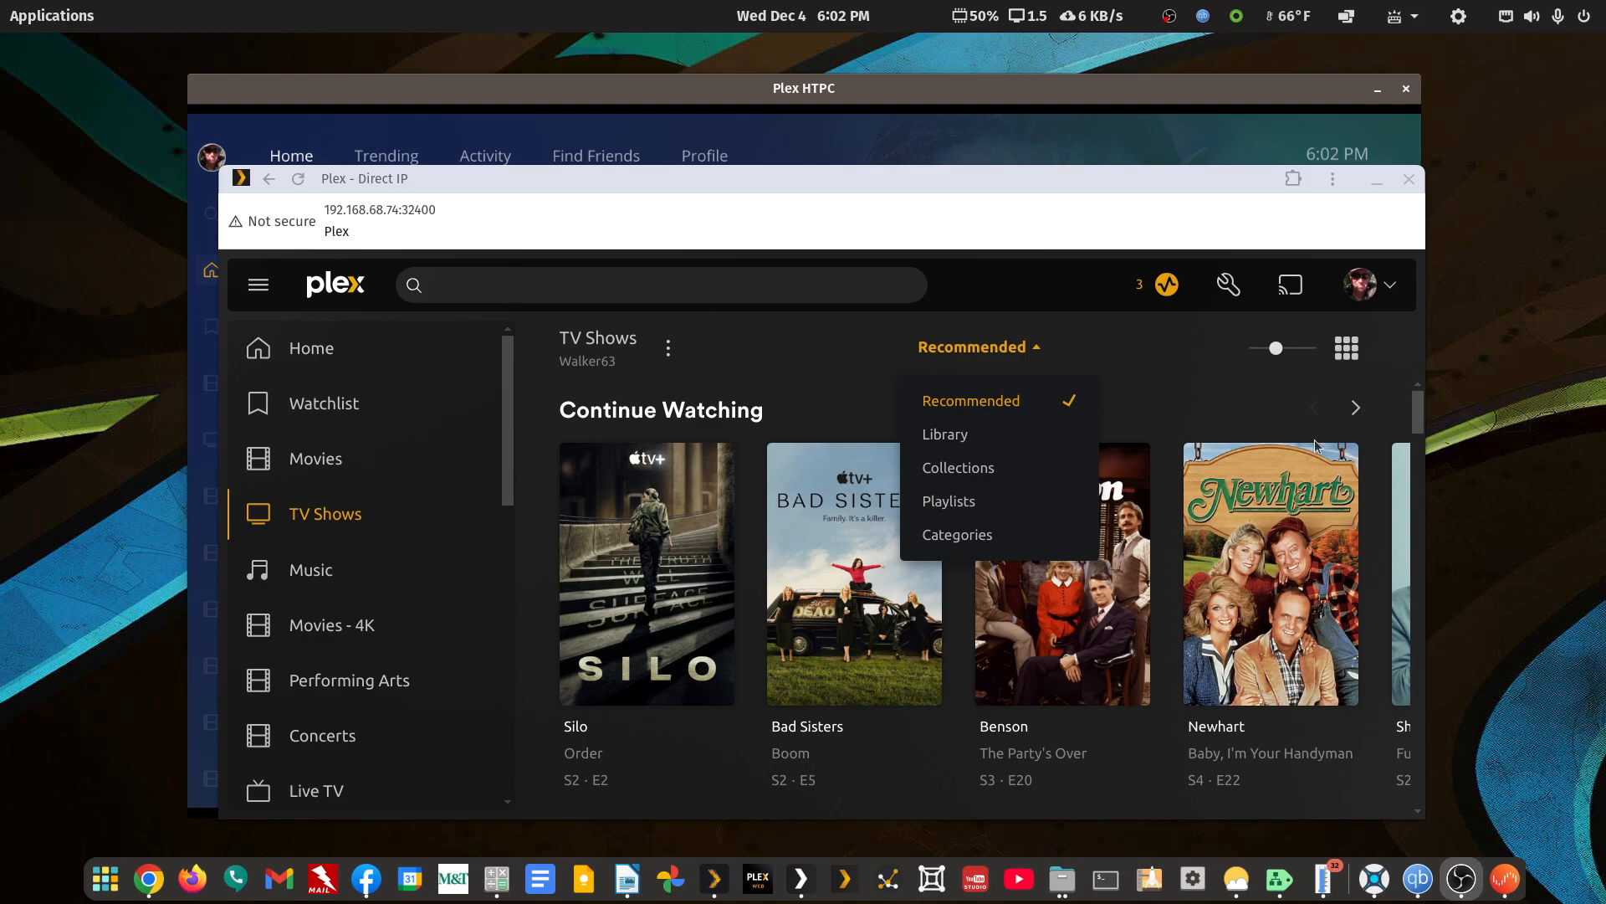
pyautogui.moveTo(1004, 177); pyautogui.dragTo(1021, 149)
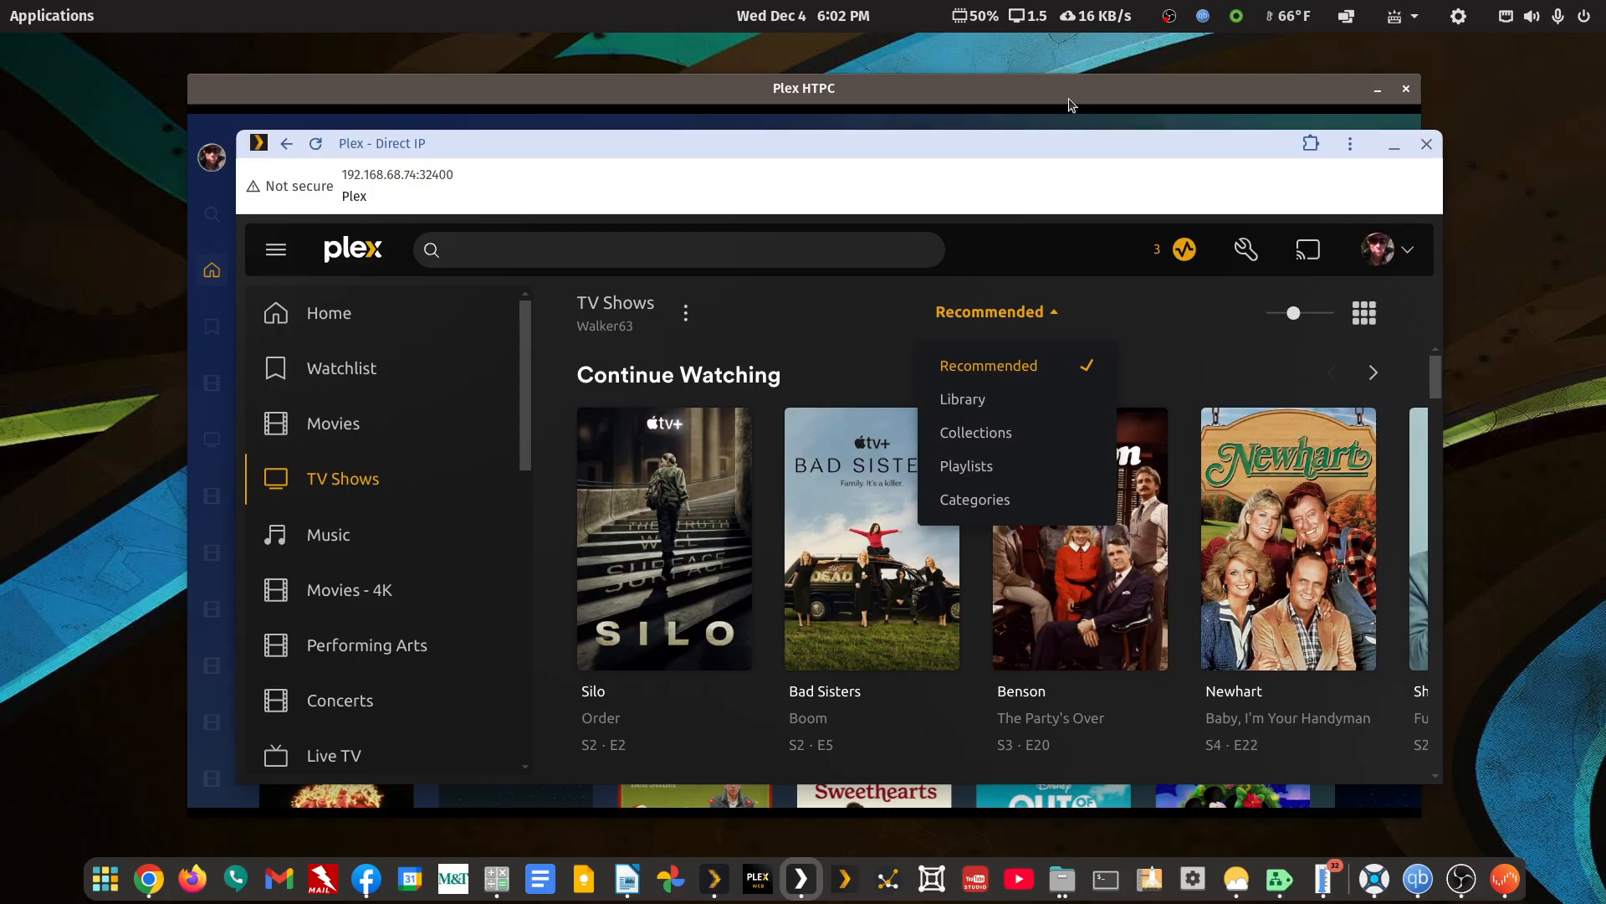
pyautogui.moveTo(1069, 88); pyautogui.dragTo(1027, 82)
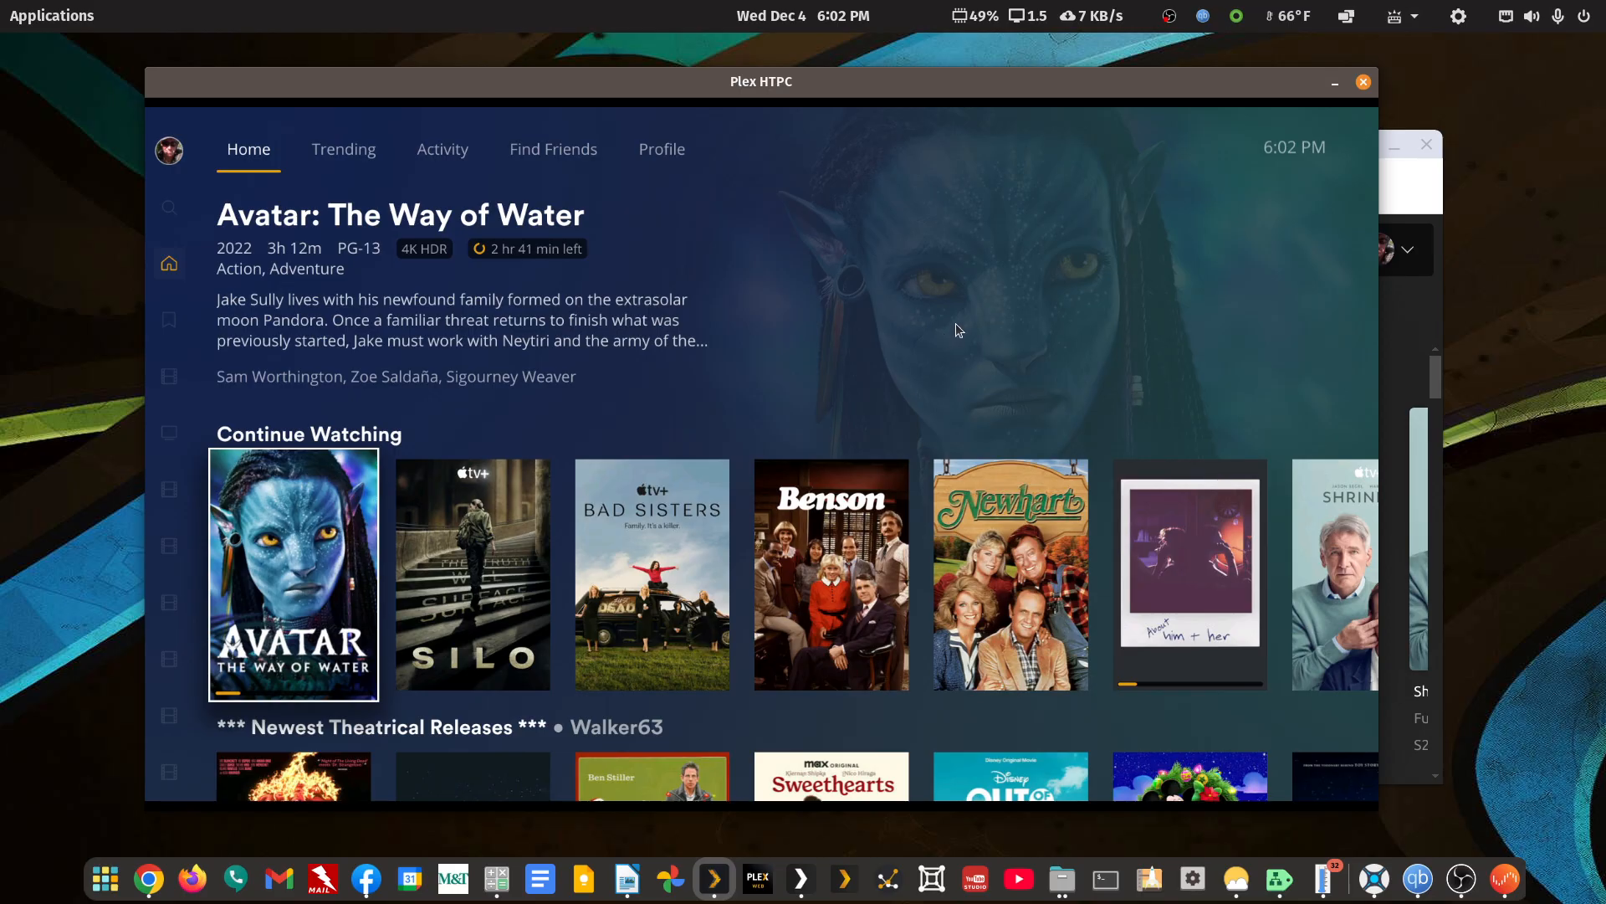
# Switch back and forth between the Movies and TV Shows libraries in Plex HTPC to check their loading
pyautogui.press('Left')
pyautogui.press('Down')
pyautogui.press('Down')
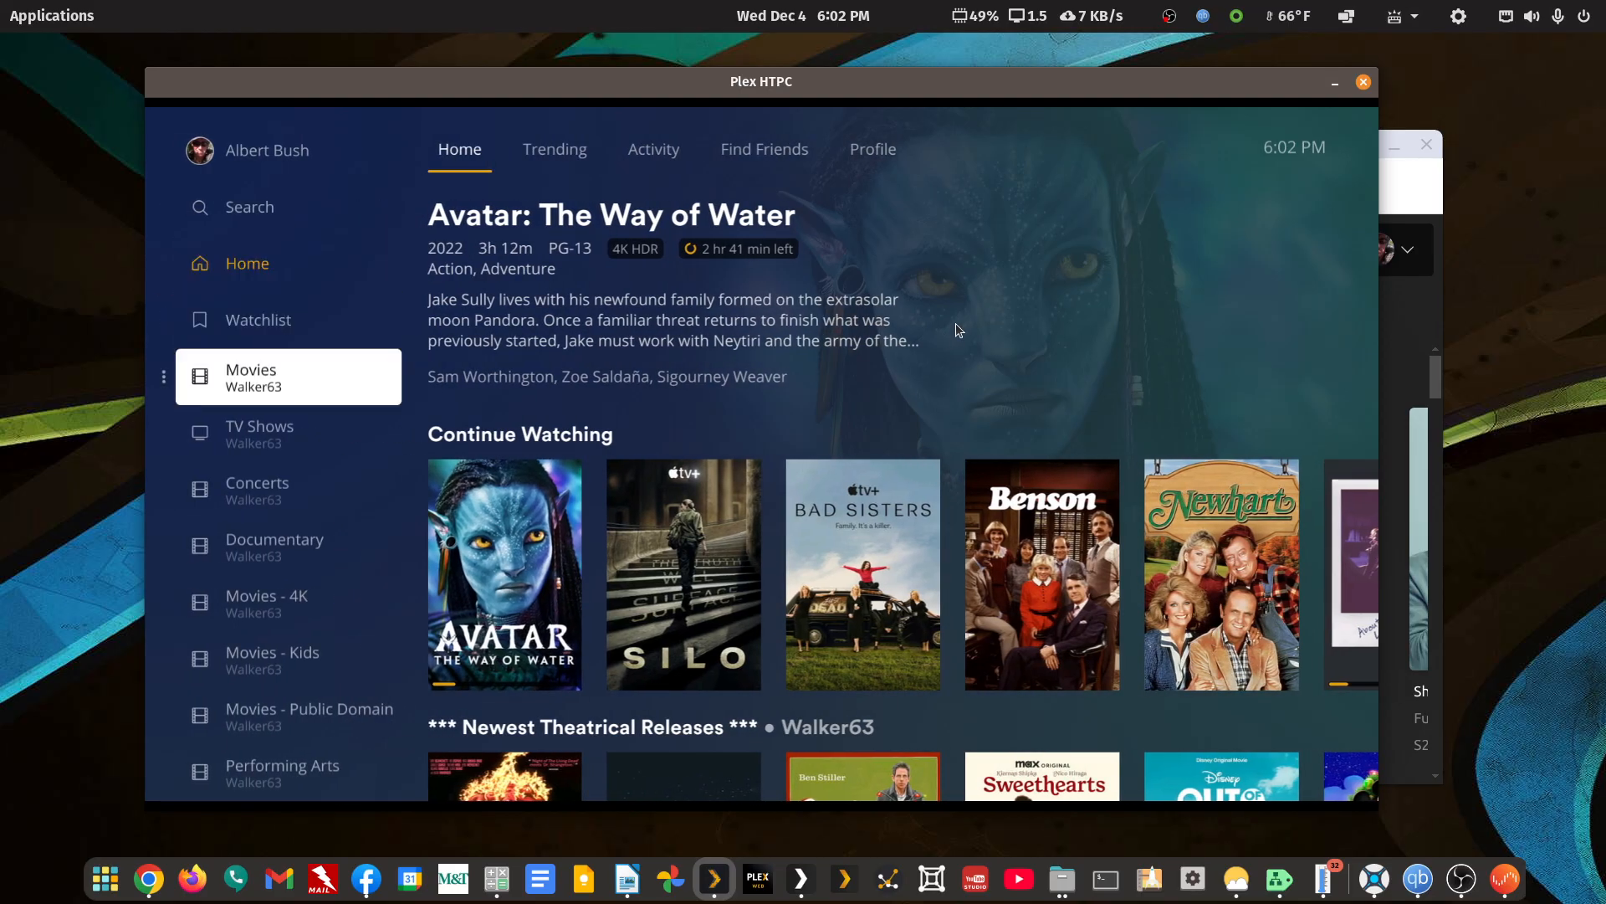
pyautogui.press('Return')
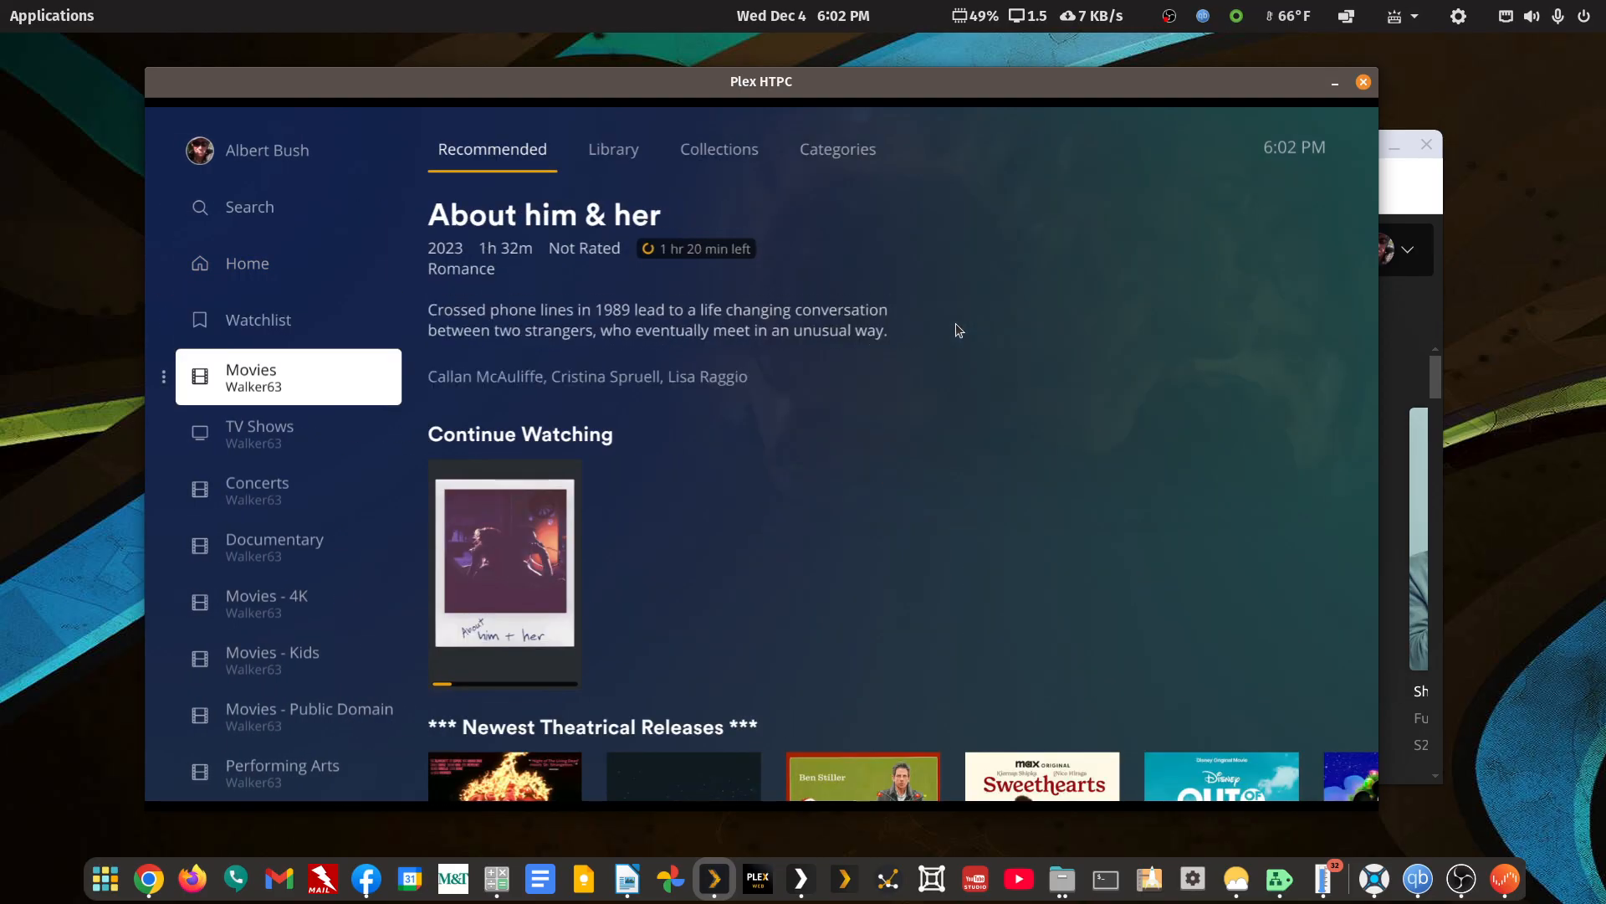
pyautogui.press('Down')
pyautogui.press('Return')
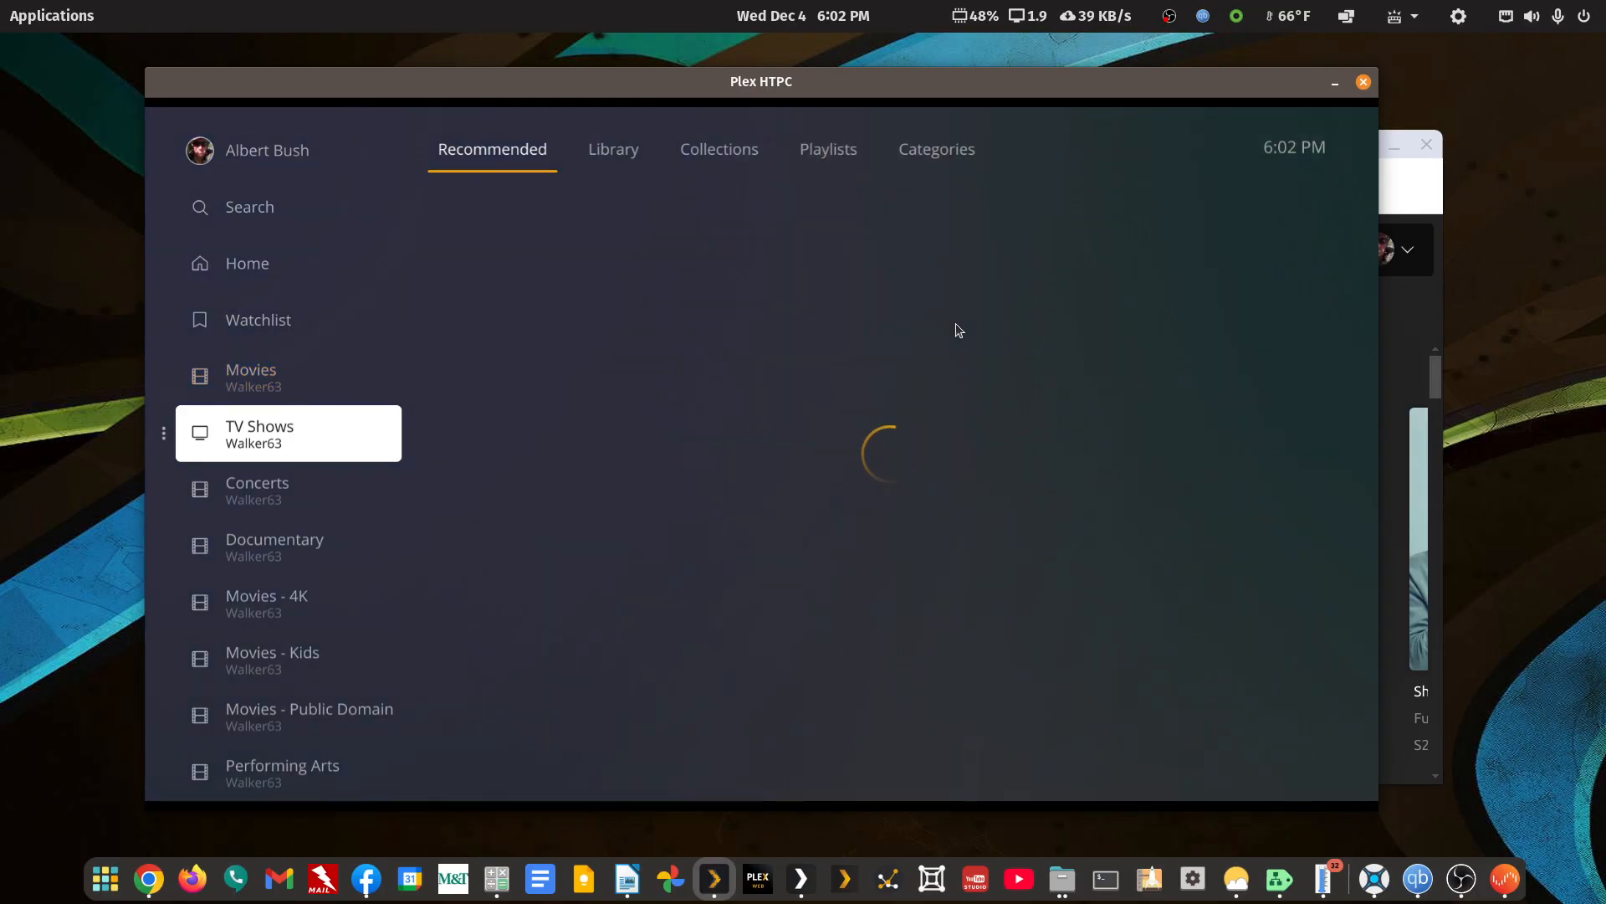
pyautogui.press('Up')
pyautogui.press('Return')
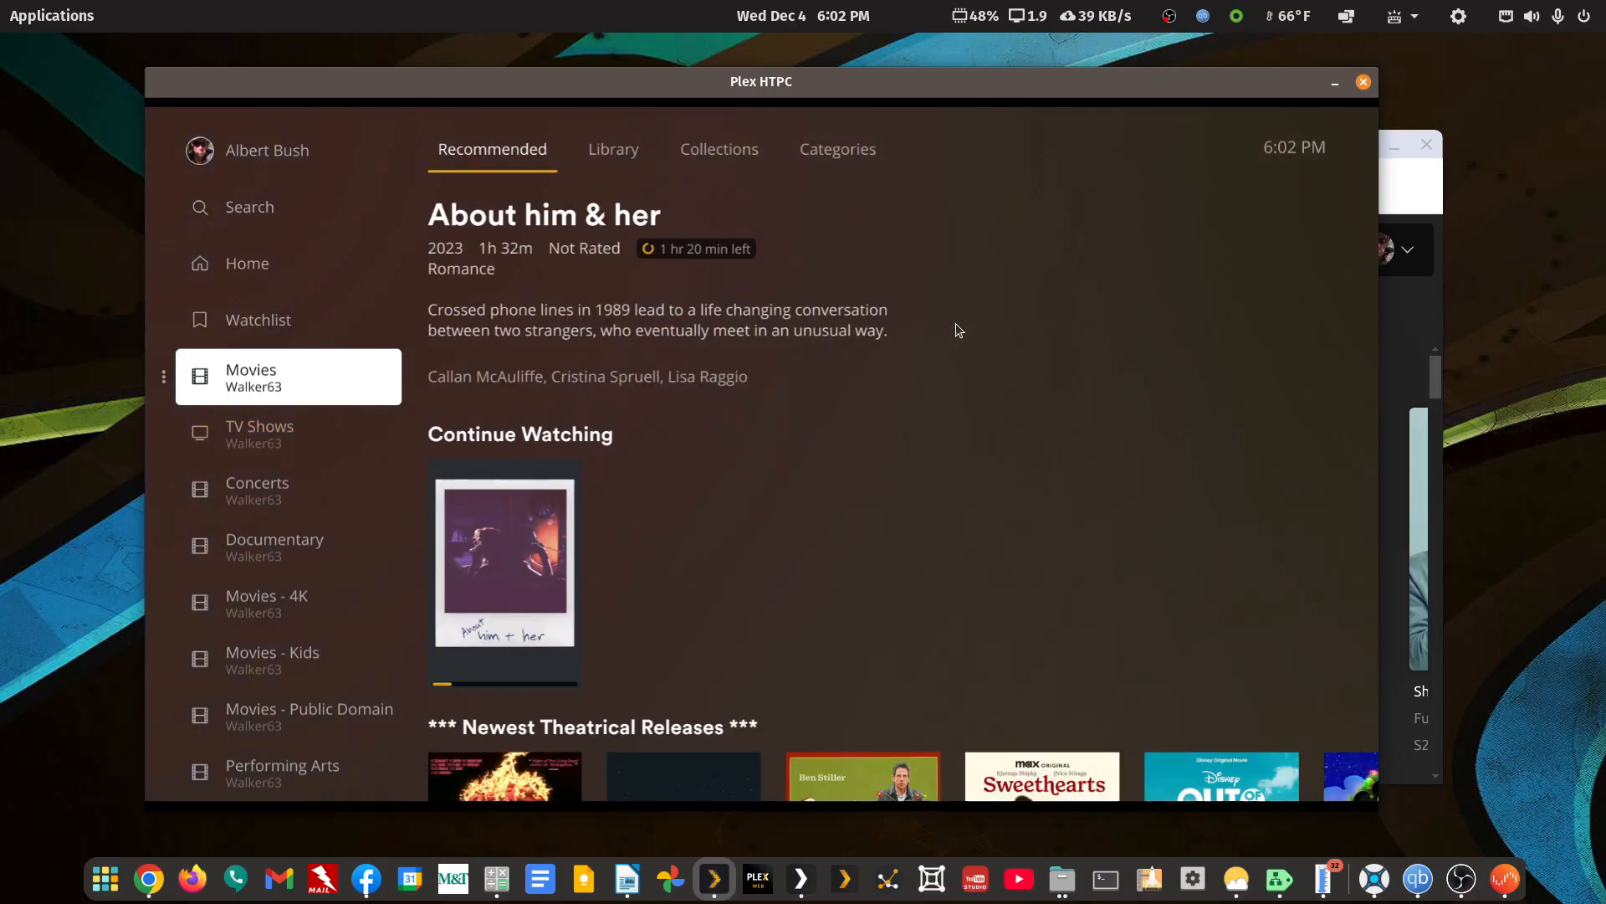
pyautogui.press('Down')
pyautogui.press('Return')
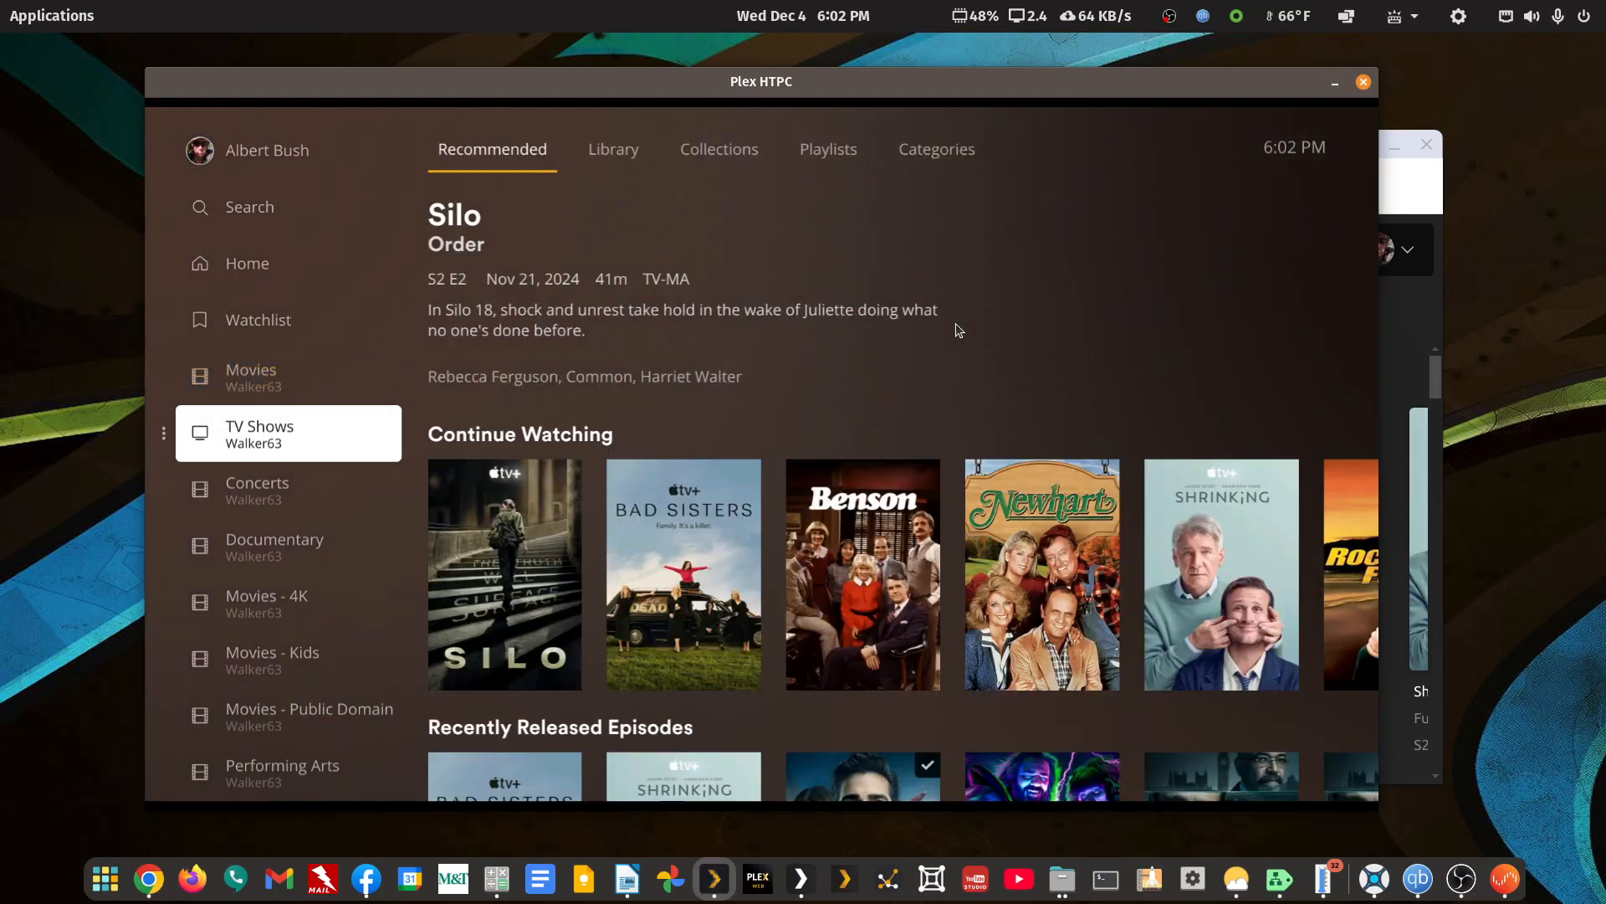
# Open the Documentary library in Plex HTPC, view its full Library listing, and return to the list of libraries
pyautogui.press('Down')
pyautogui.press('Down')
pyautogui.press('Return')
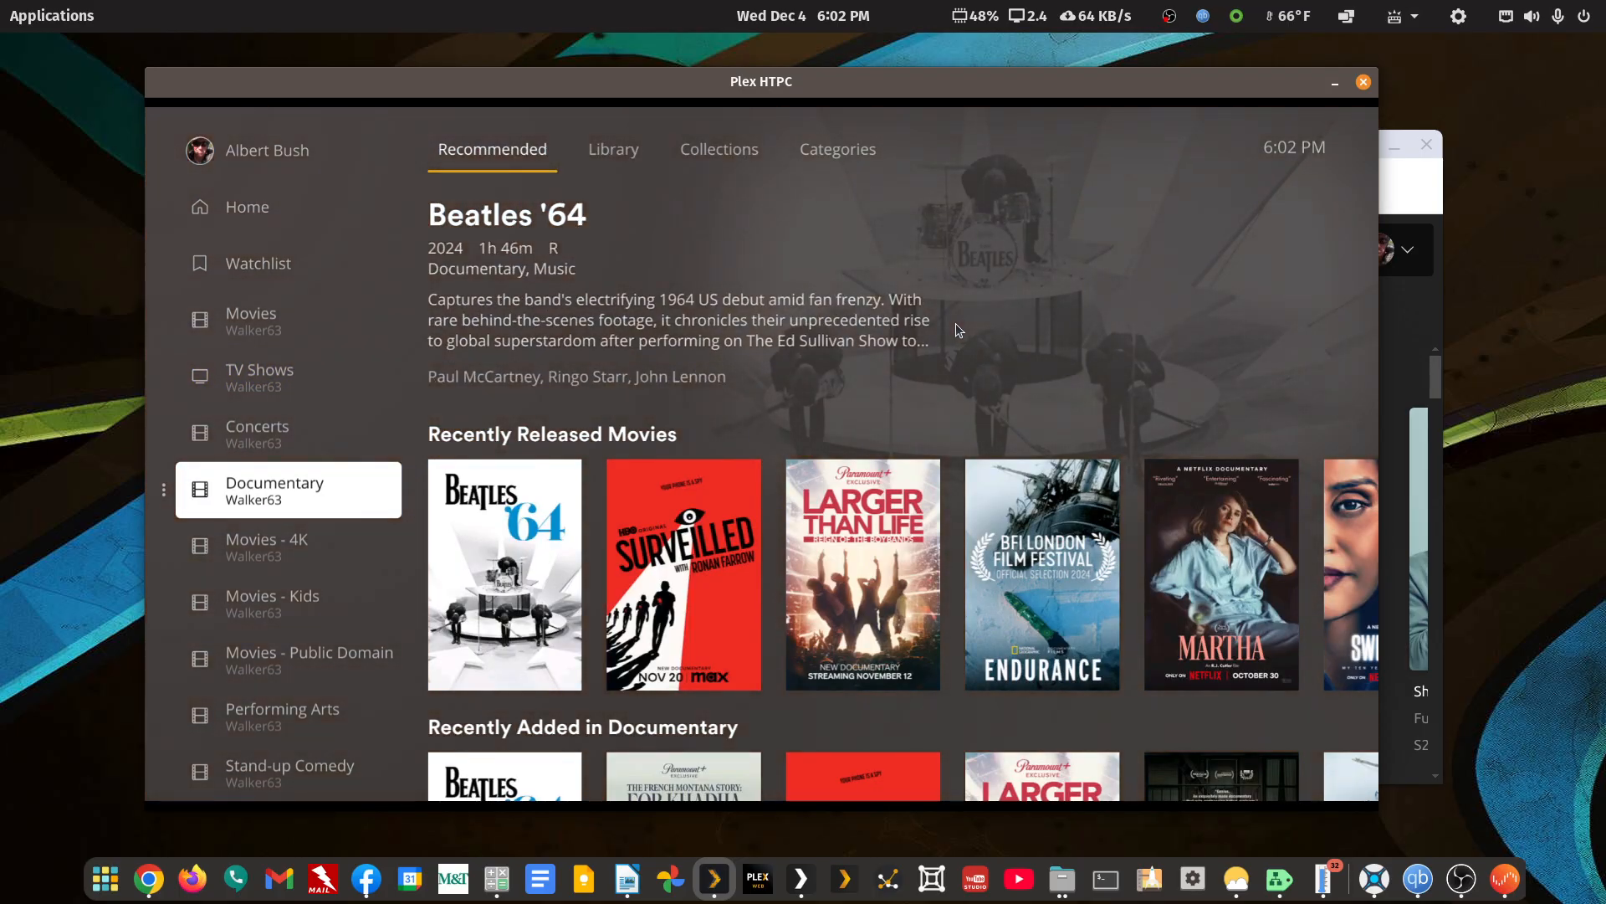
pyautogui.press('Right')
pyautogui.press('Up')
pyautogui.press('Right')
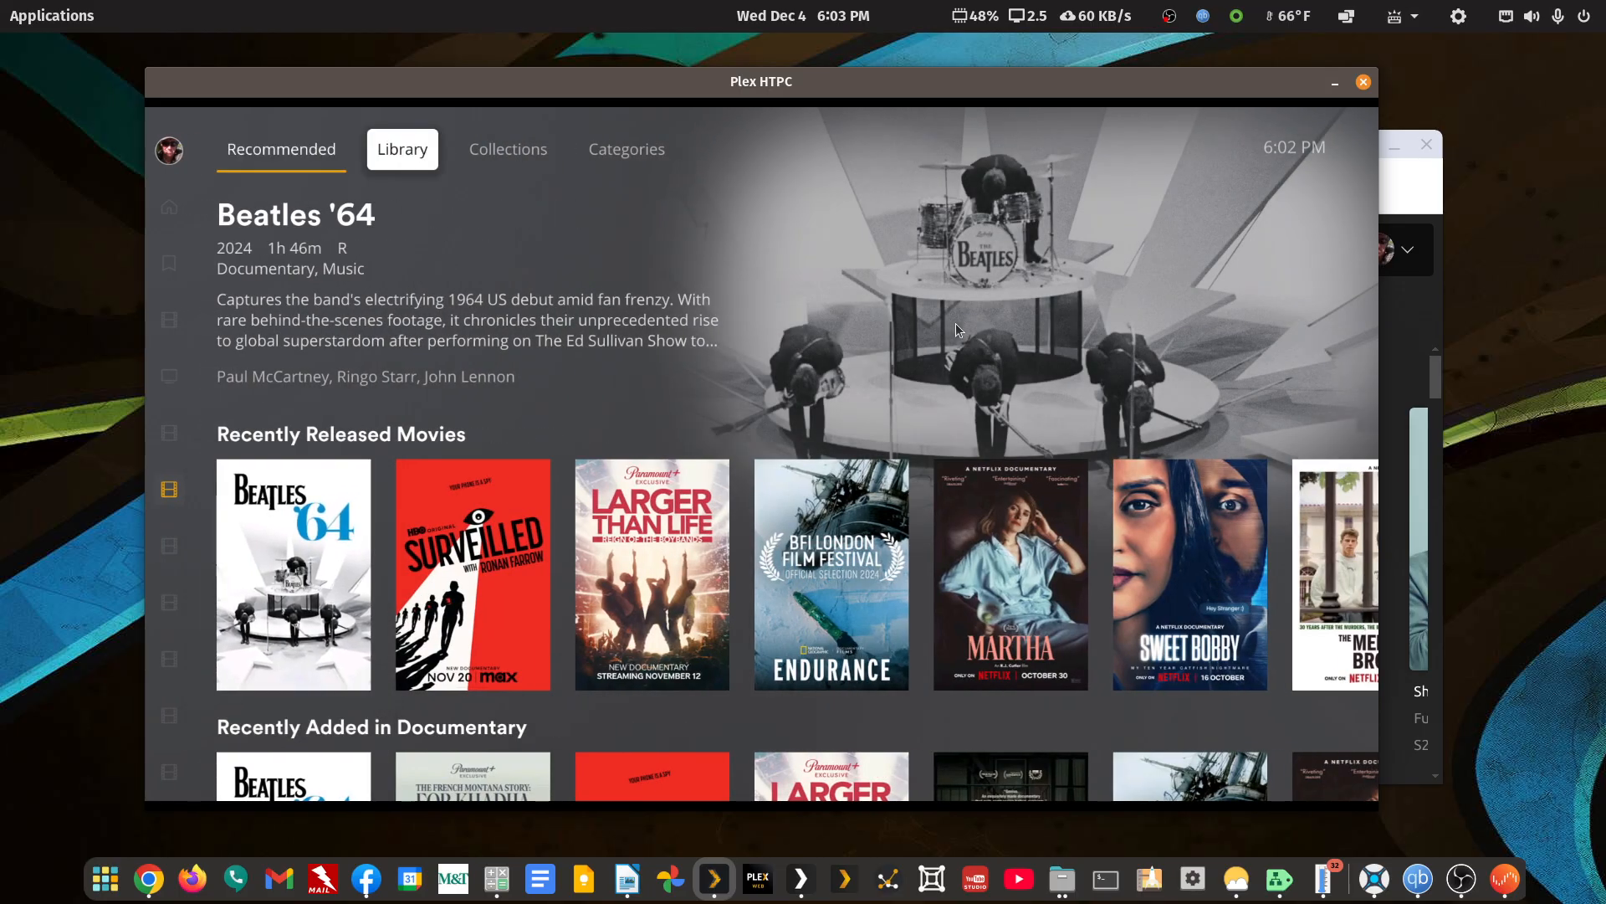
pyautogui.press('Down')
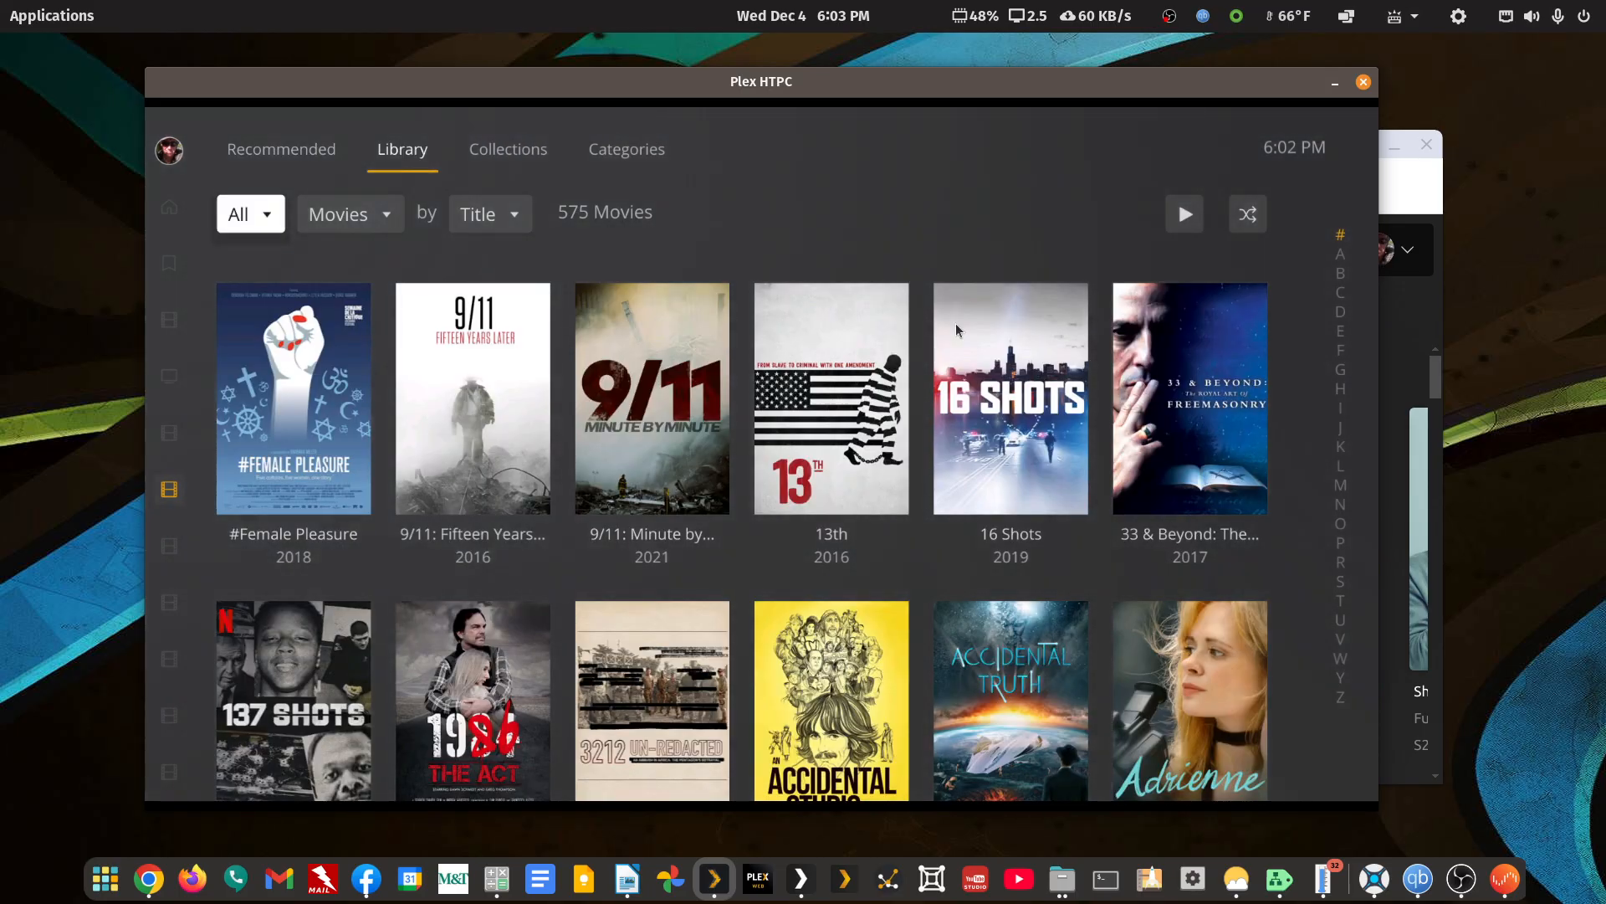
pyautogui.press('Left')
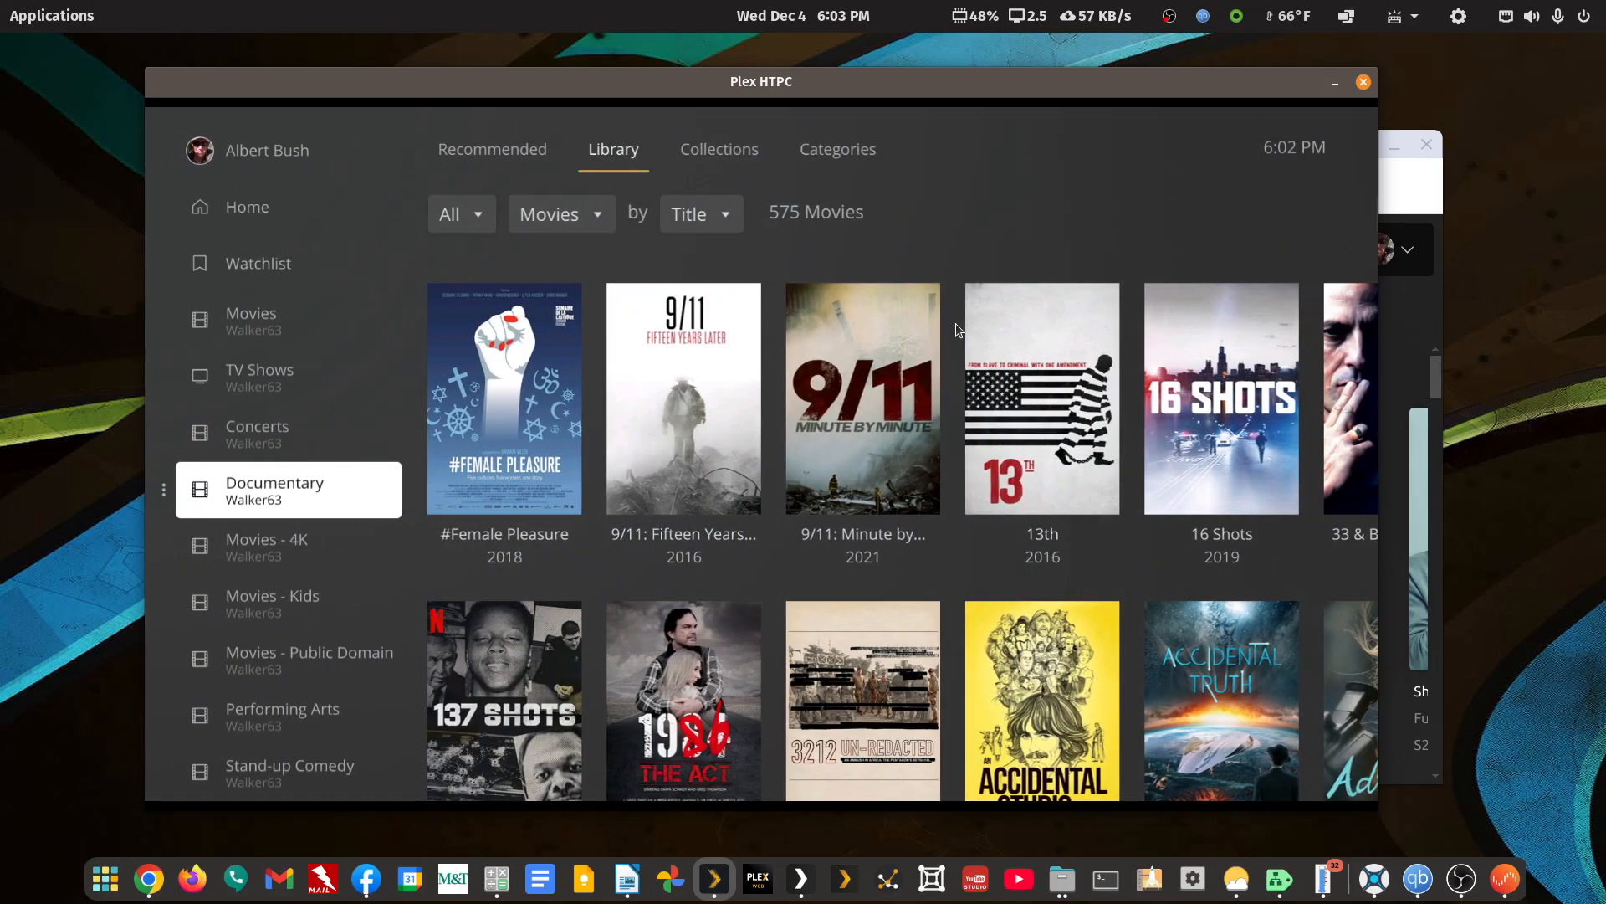
# Browse Performing Arts through its Library and Collections views, minimize Plex HTPC, and move the Direct IP window up
pyautogui.press('Down')
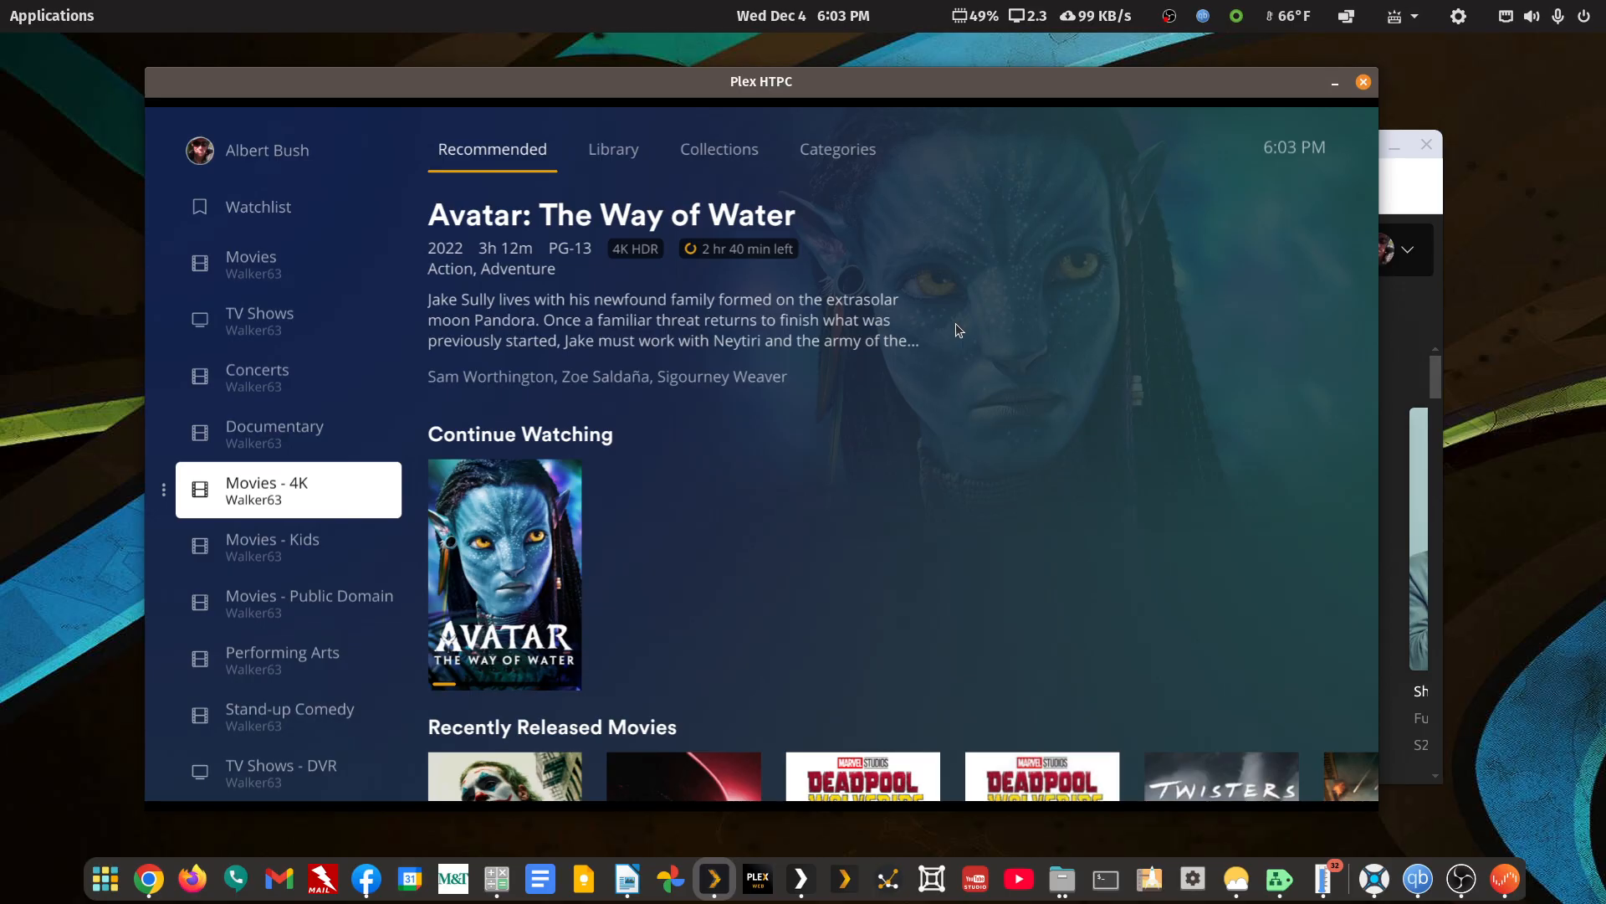
pyautogui.press('Down')
pyautogui.press('Down')
pyautogui.press('Down')
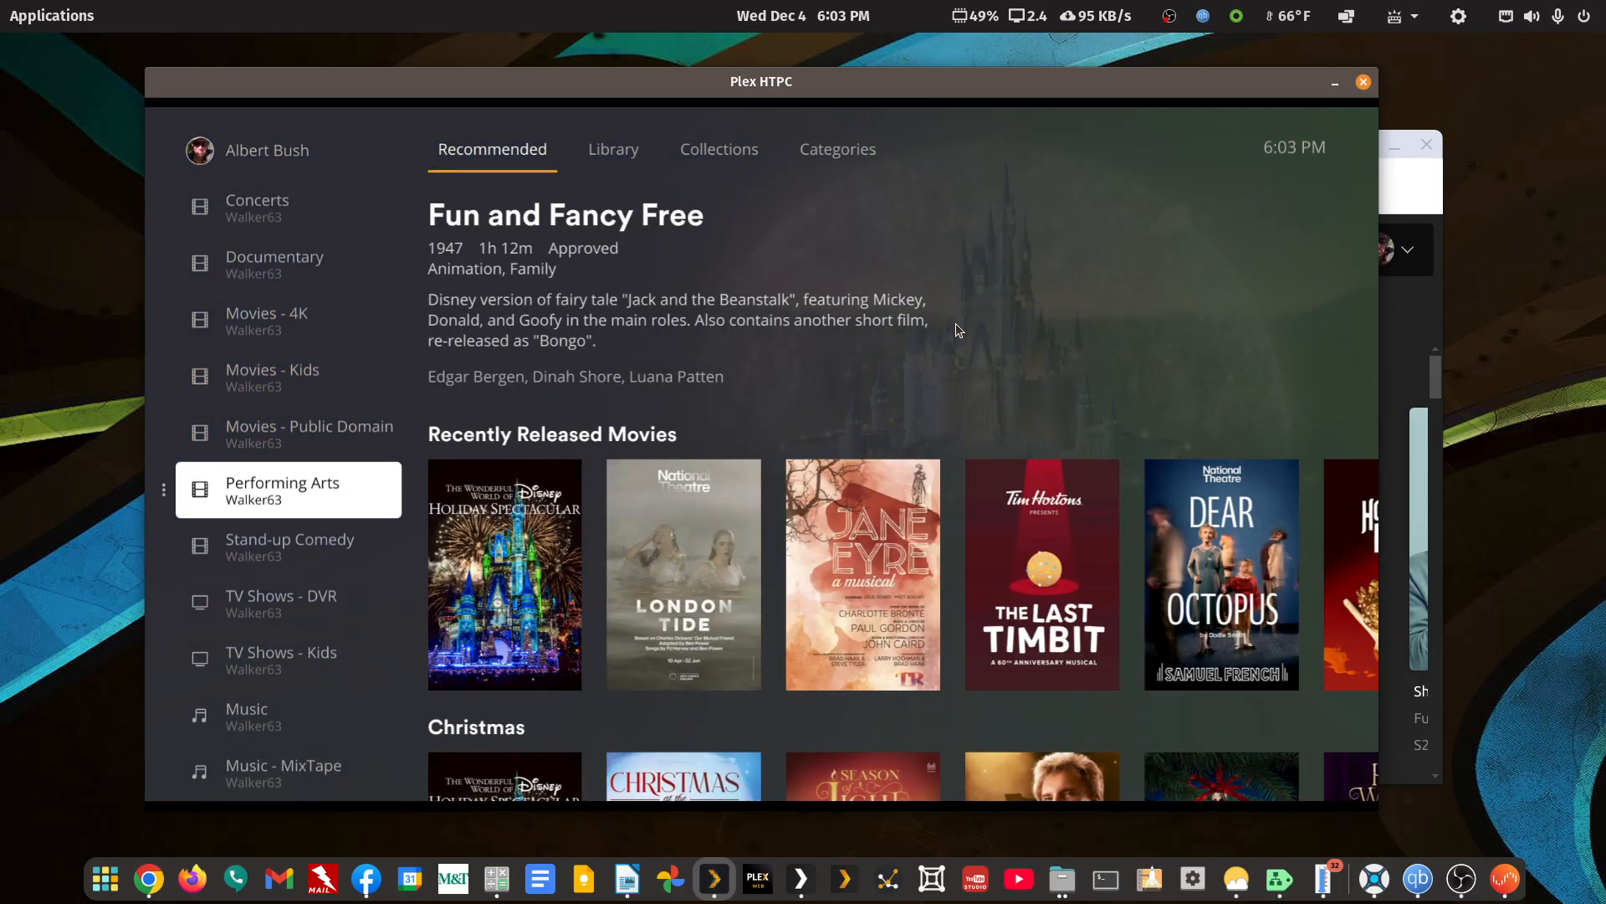
pyautogui.press('Right')
pyautogui.press('Up')
pyautogui.press('Right')
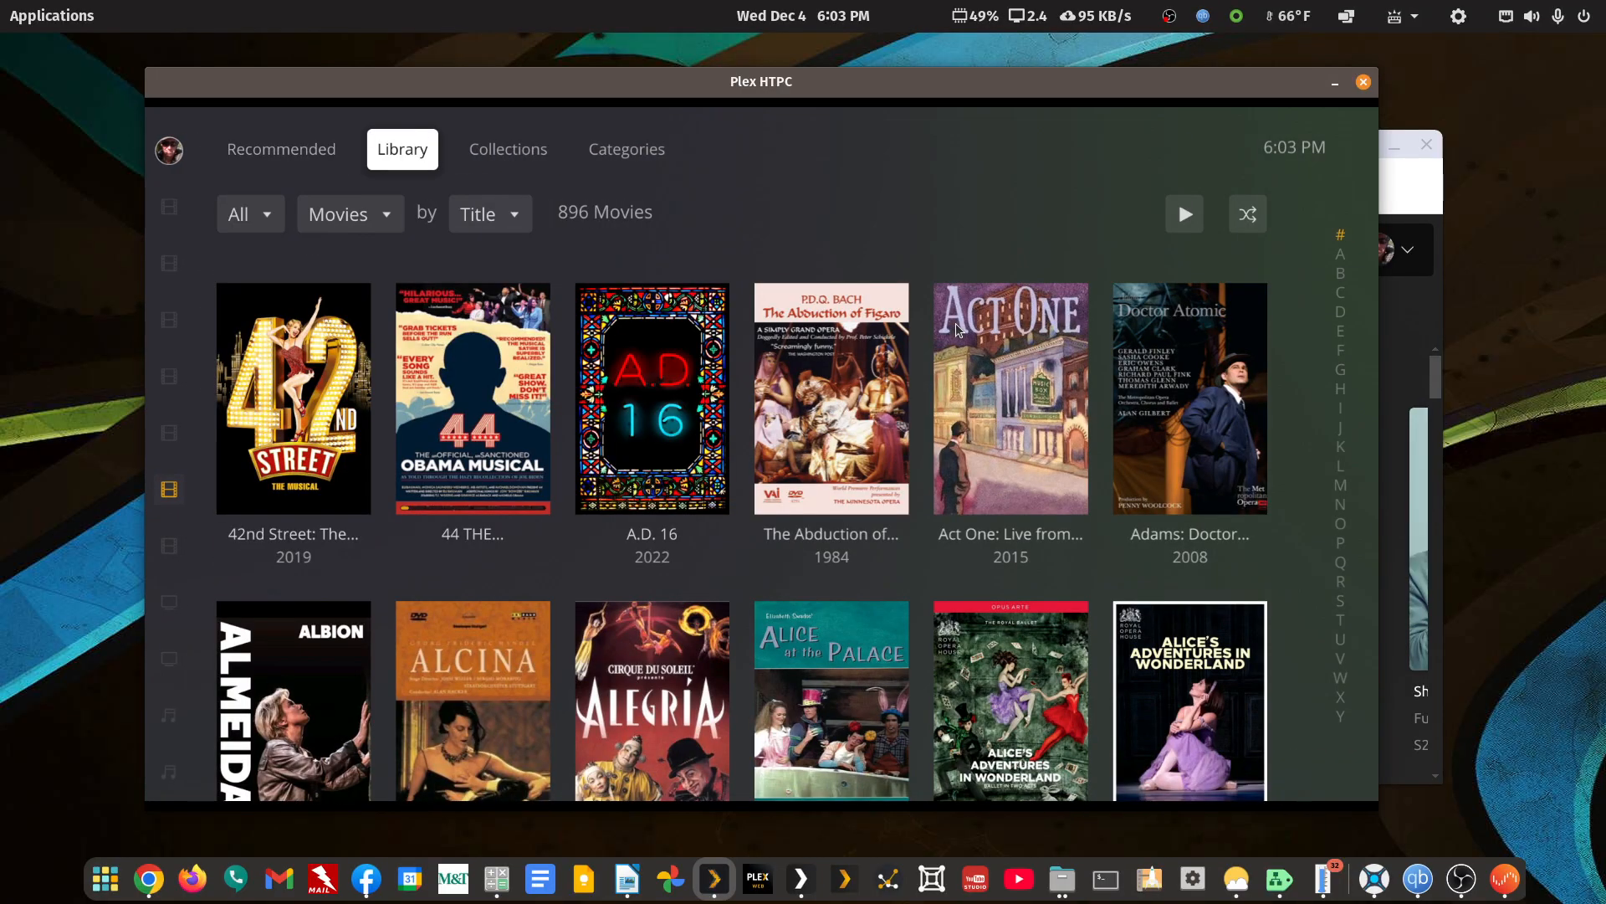
pyautogui.press('Right')
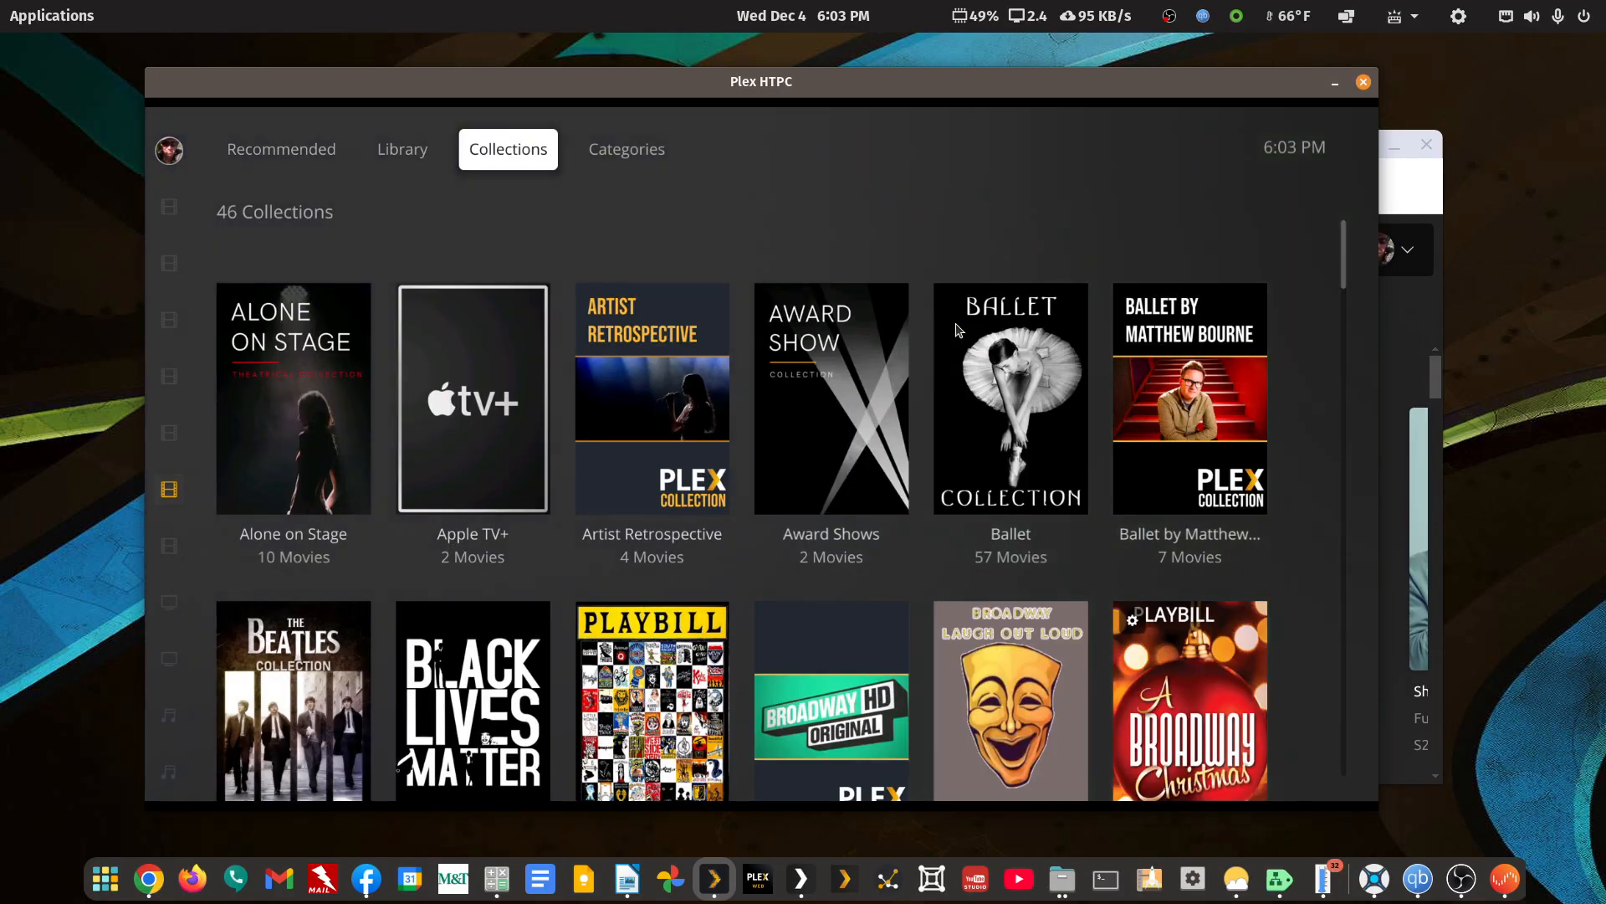
pyautogui.press('Left')
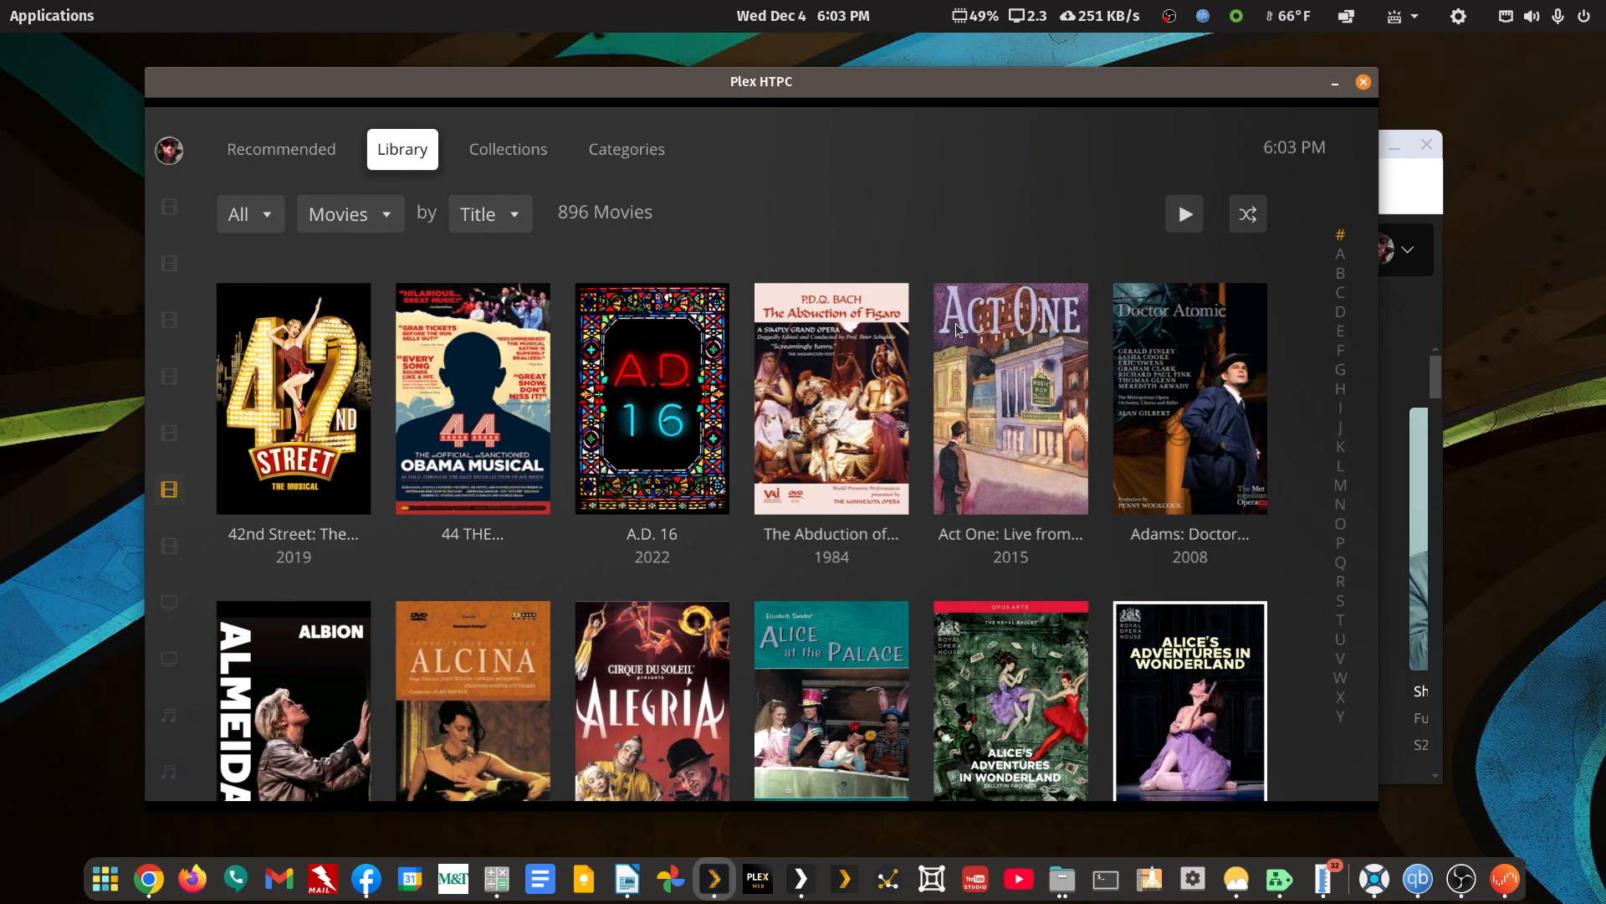
pyautogui.press('Left')
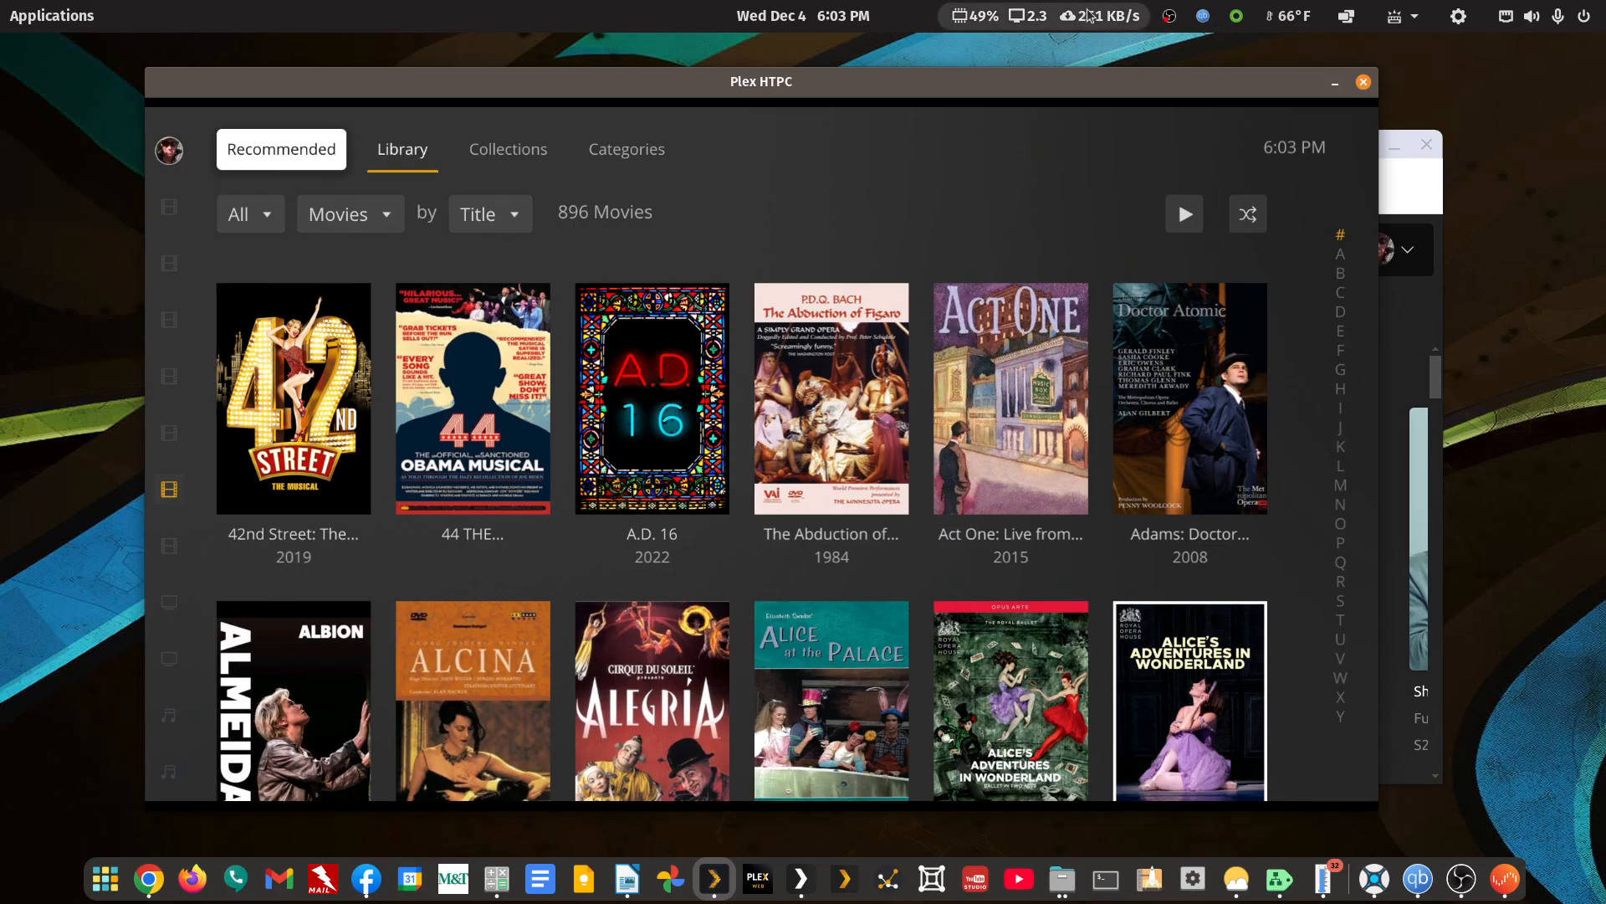
pyautogui.click(1337, 84)
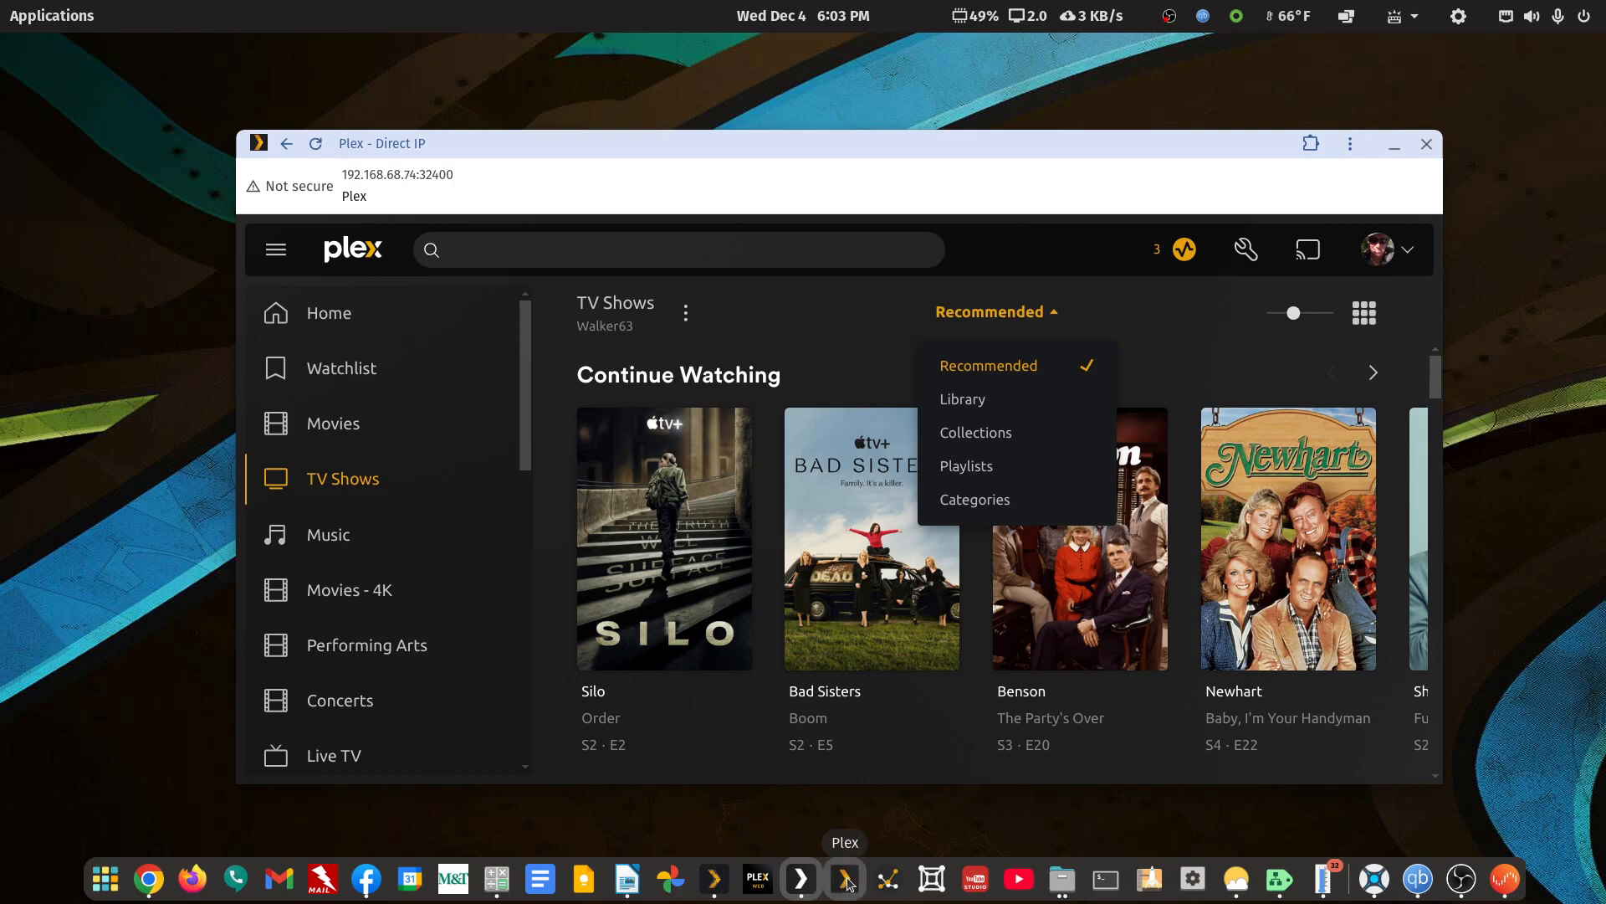
pyautogui.moveTo(872, 146); pyautogui.dragTo(818, 93)
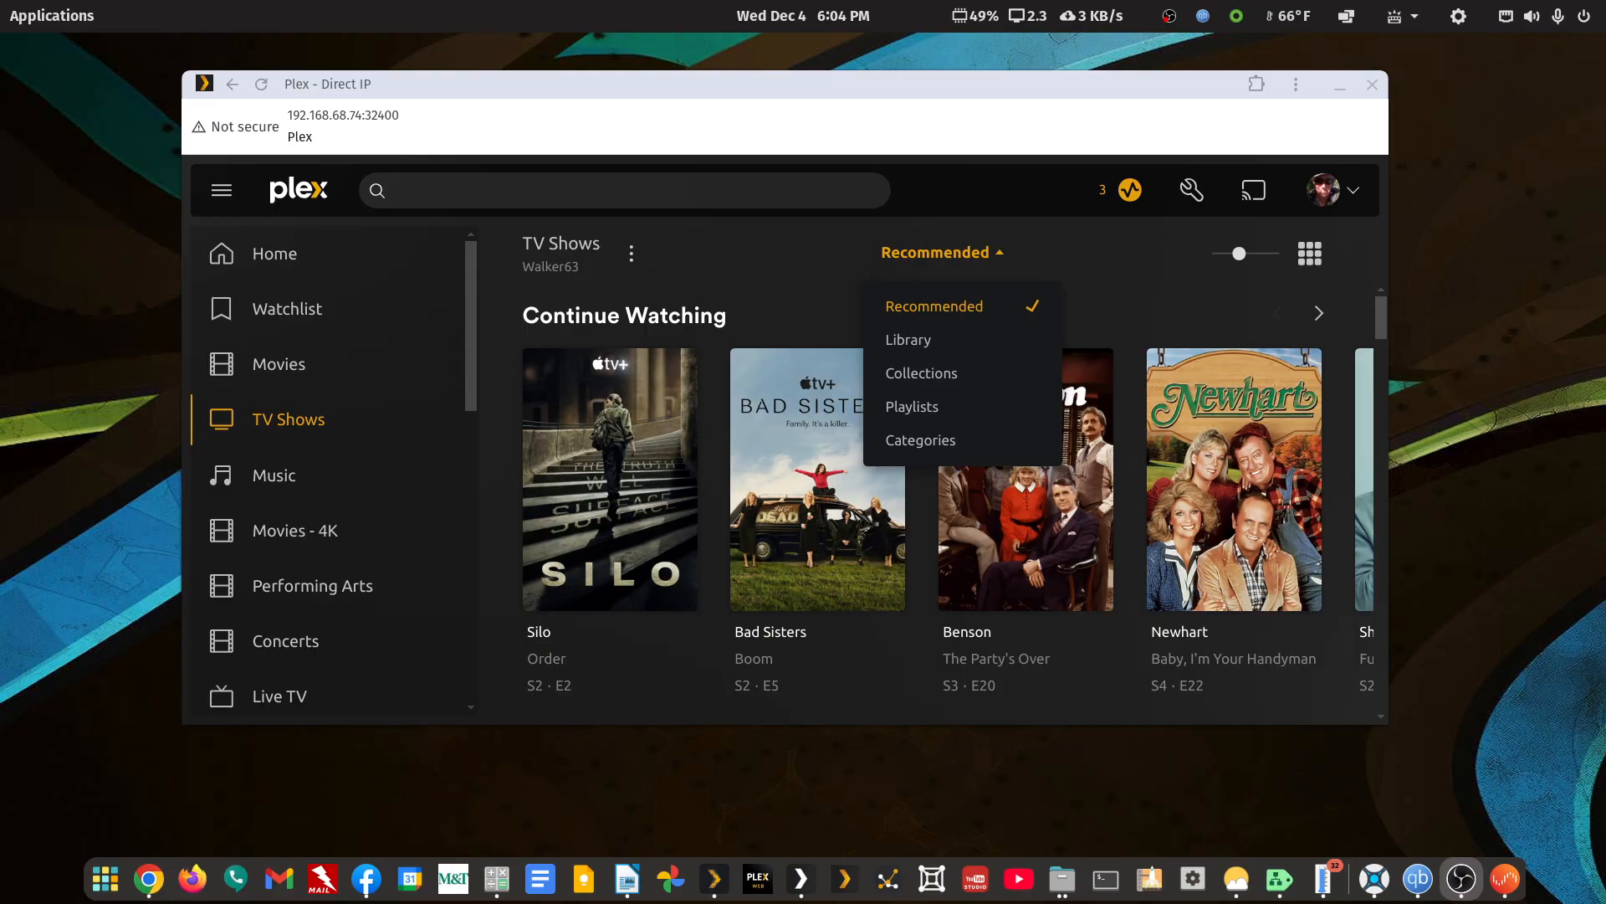
# Switch to Unraid, examine its Docker container list, and close the Unraid window
pyautogui.click(1515, 879)
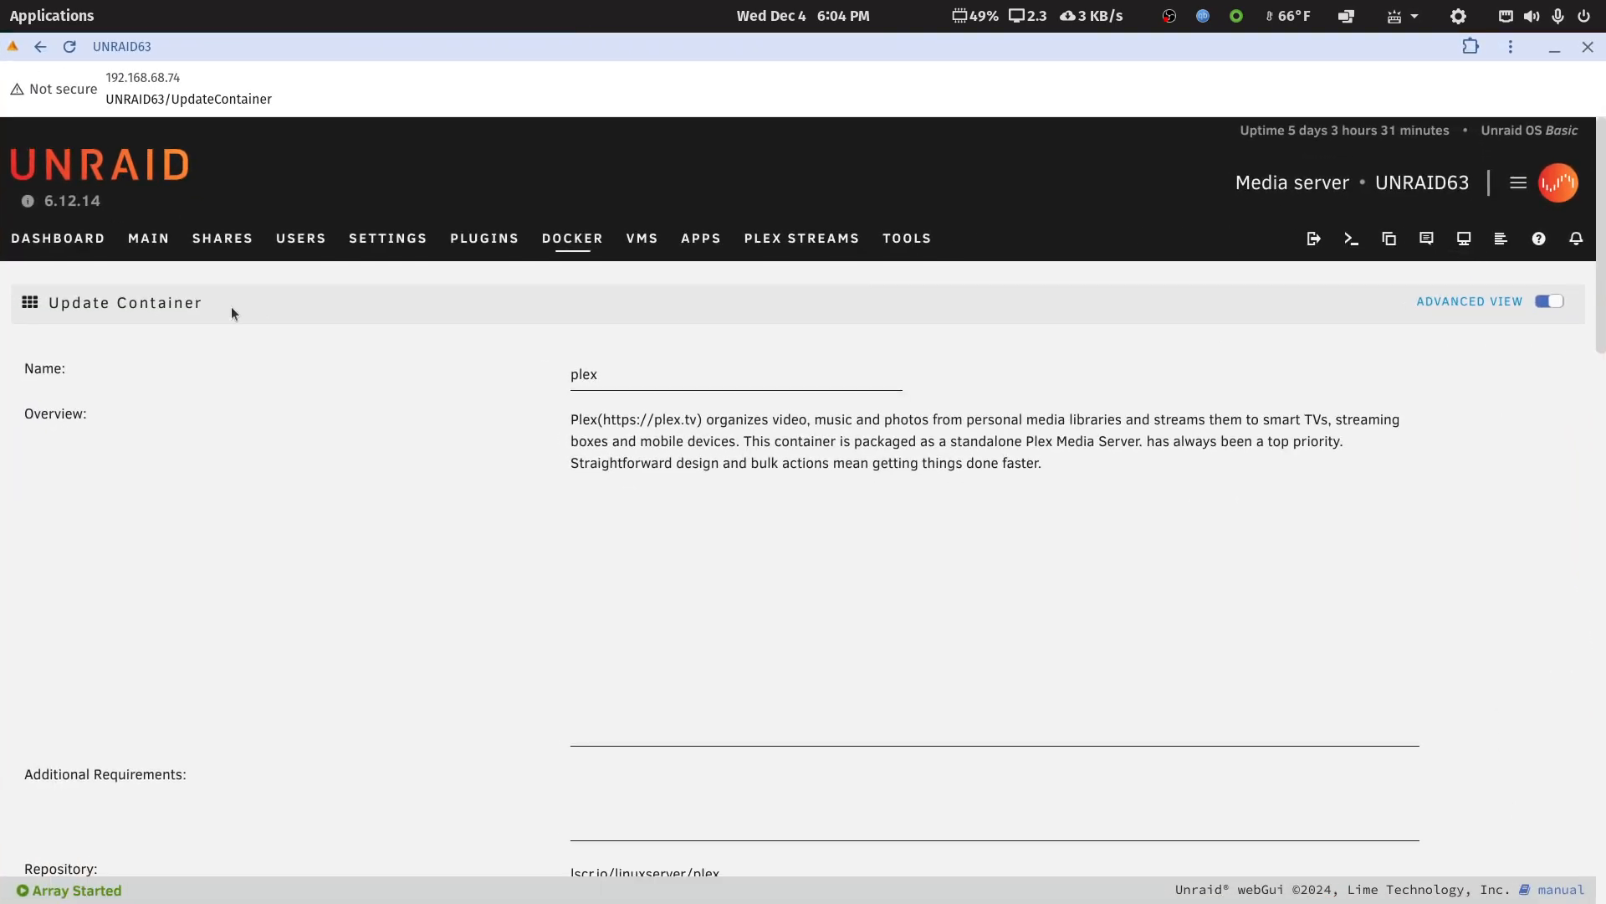
pyautogui.click(547, 241)
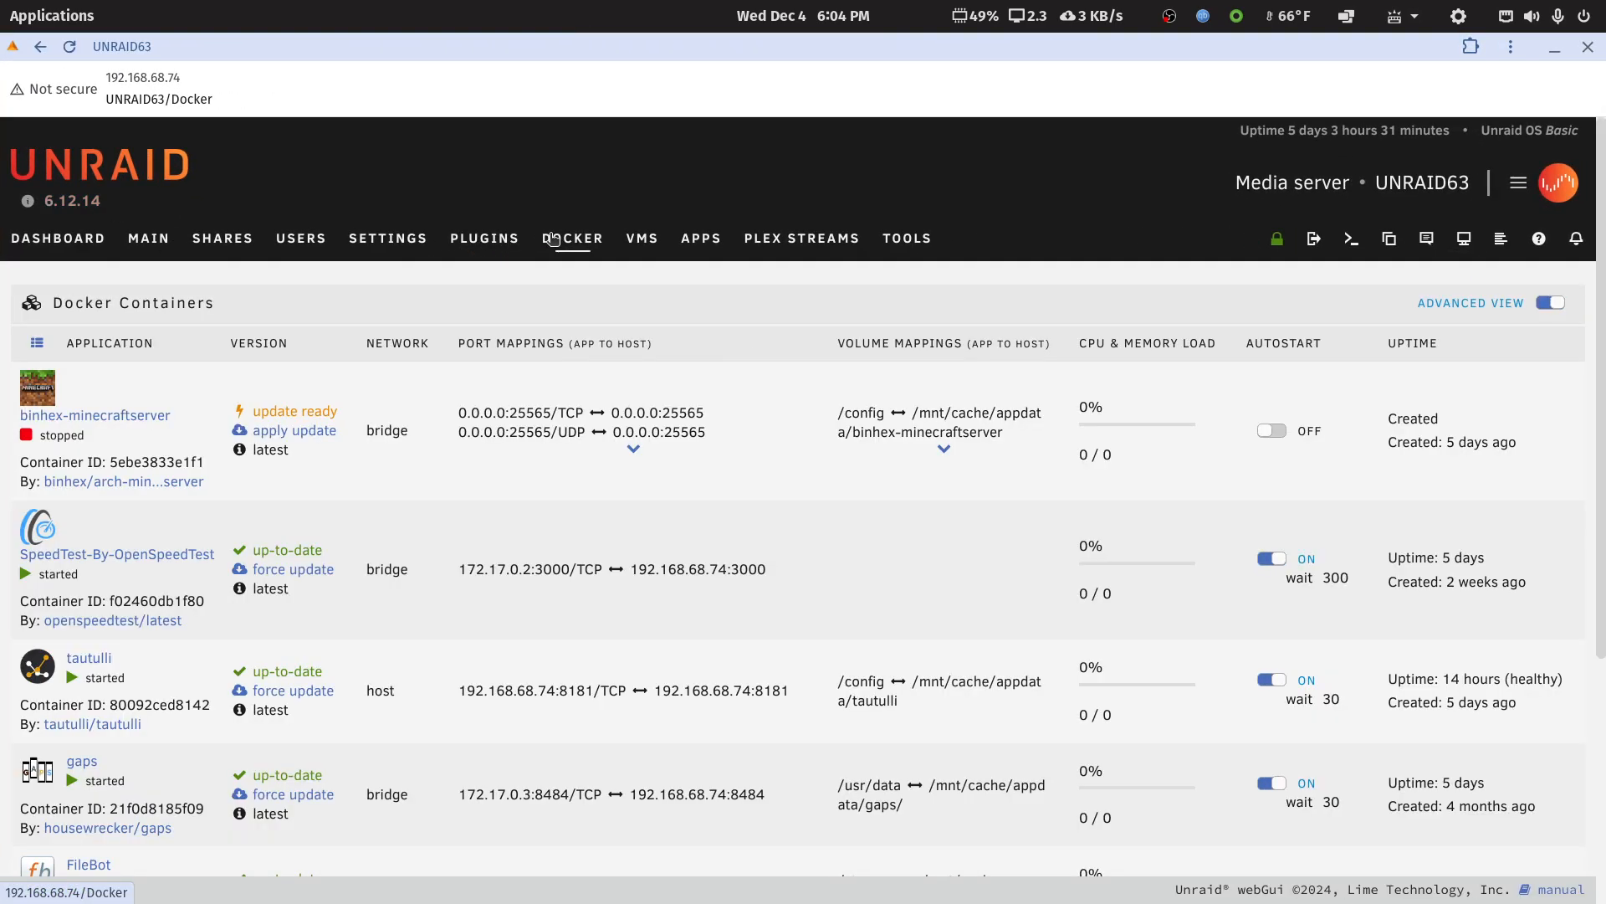
pyautogui.scroll(-3, 448, 599)
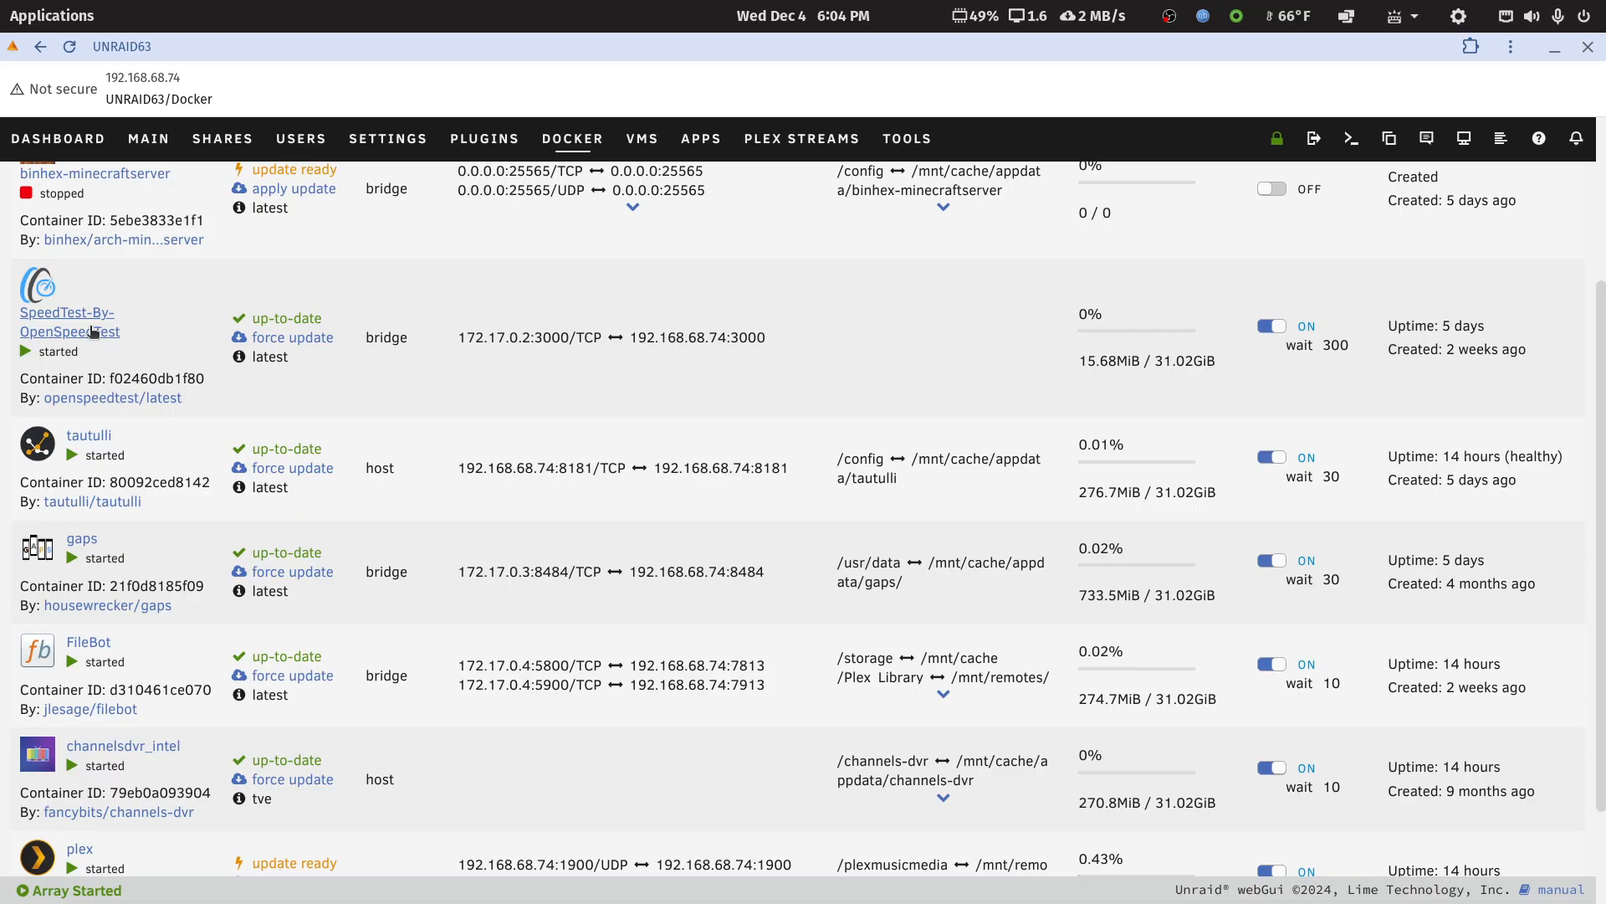
pyautogui.doubleClick(635, 50)
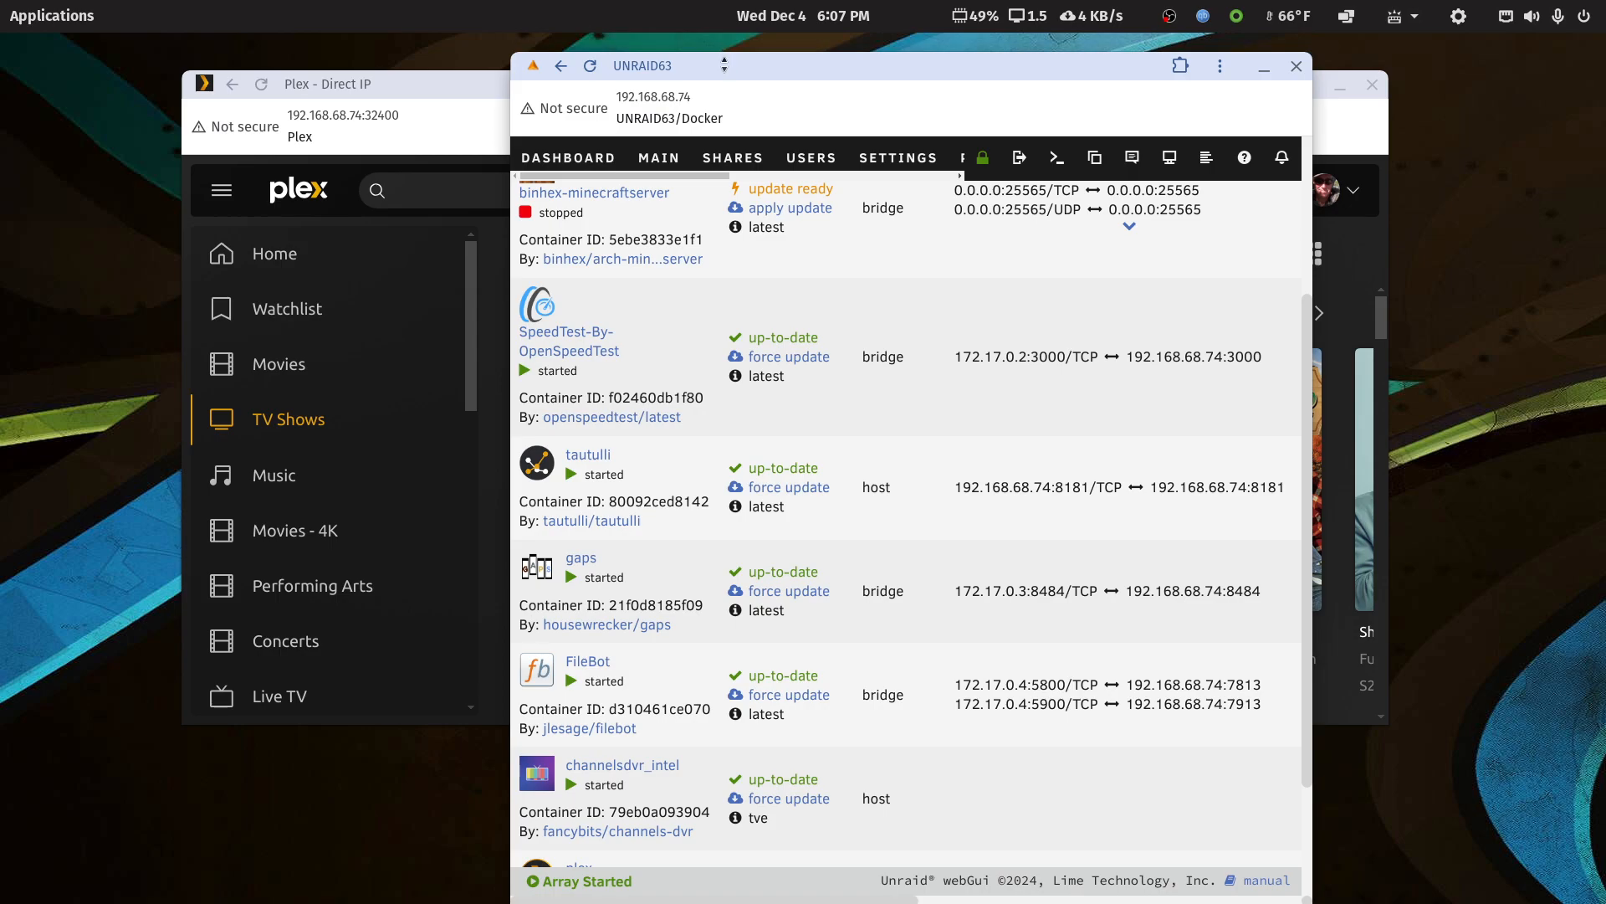
pyautogui.click(1296, 66)
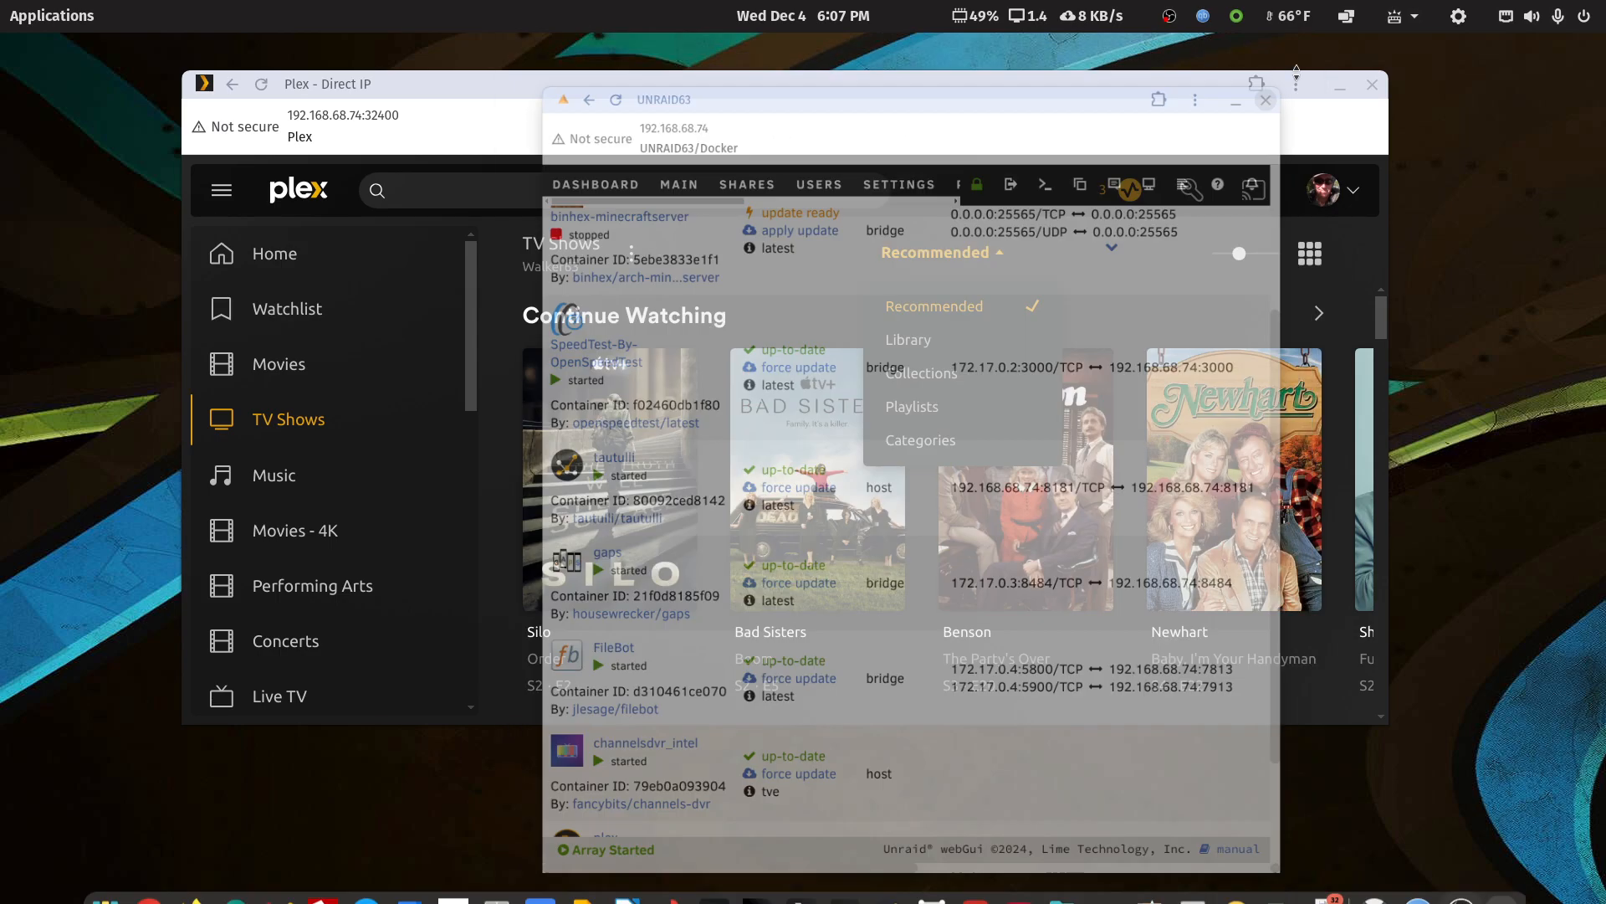
# Launch Channels DVR - Unraid from the application search and examine its live TV sources
pyautogui.click(1077, 89)
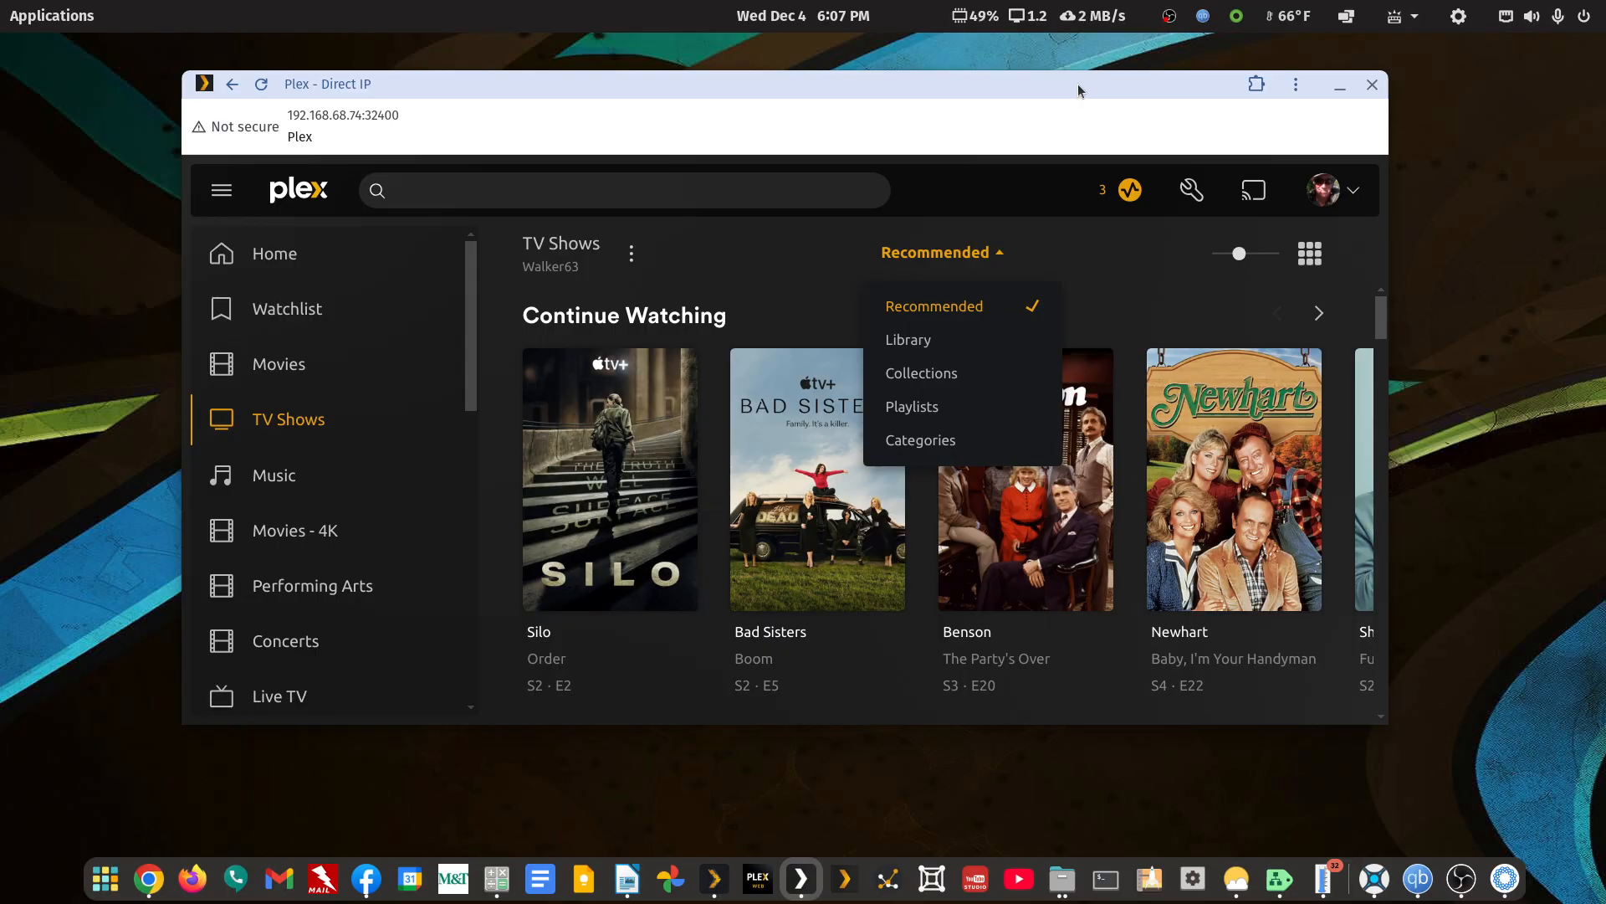
pyautogui.click(32, 20)
pyautogui.write('ch')
pyautogui.click(578, 237)
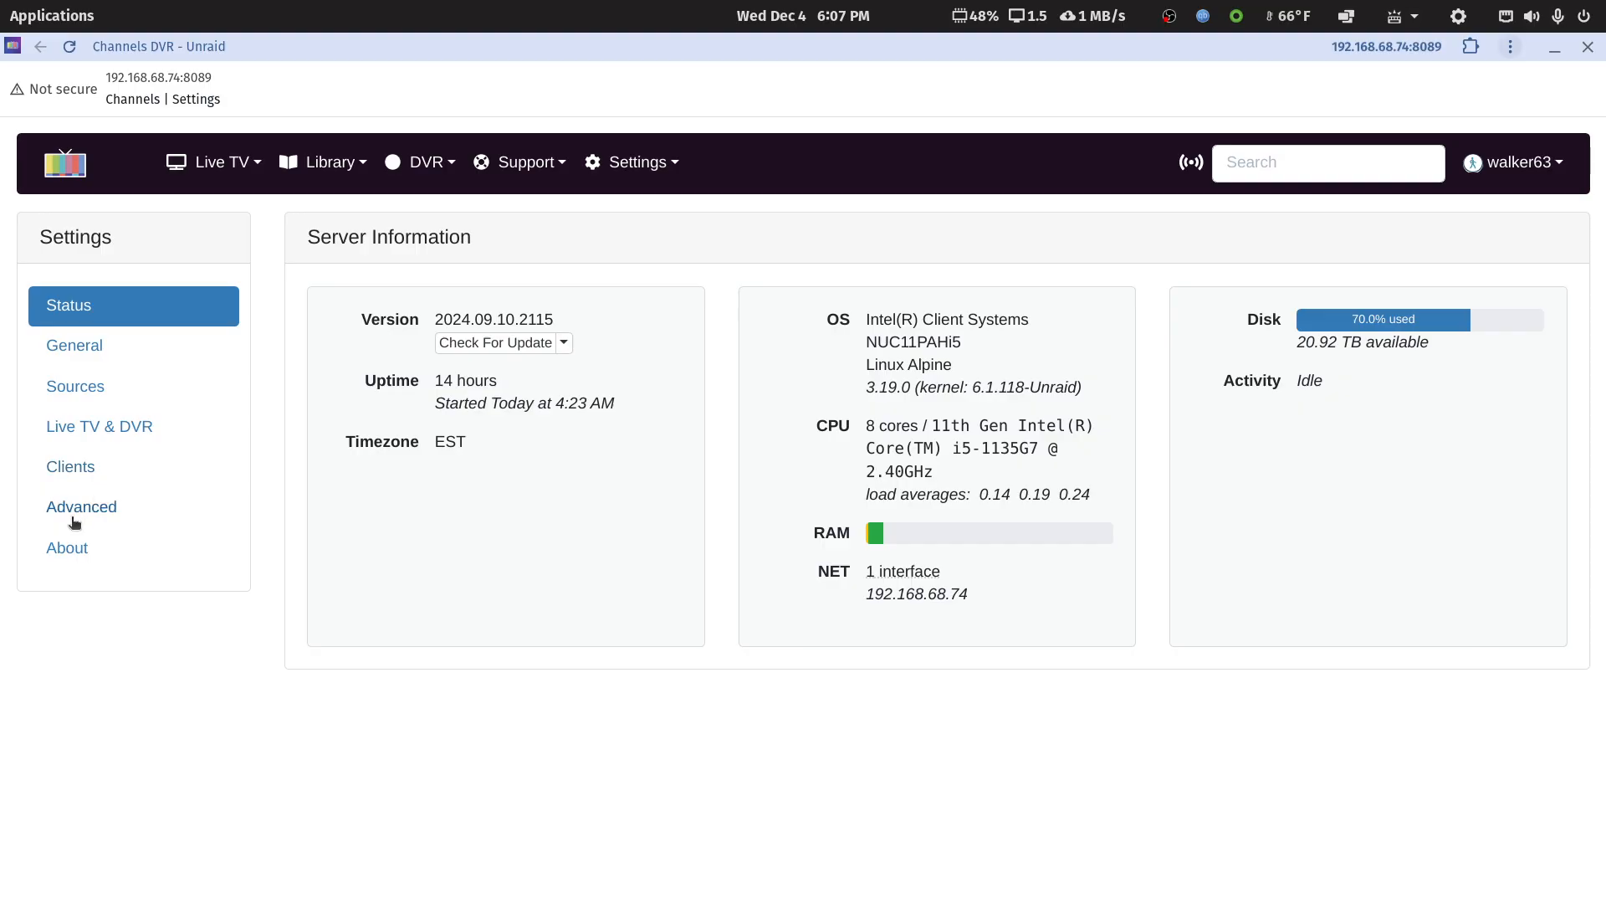
pyautogui.click(73, 387)
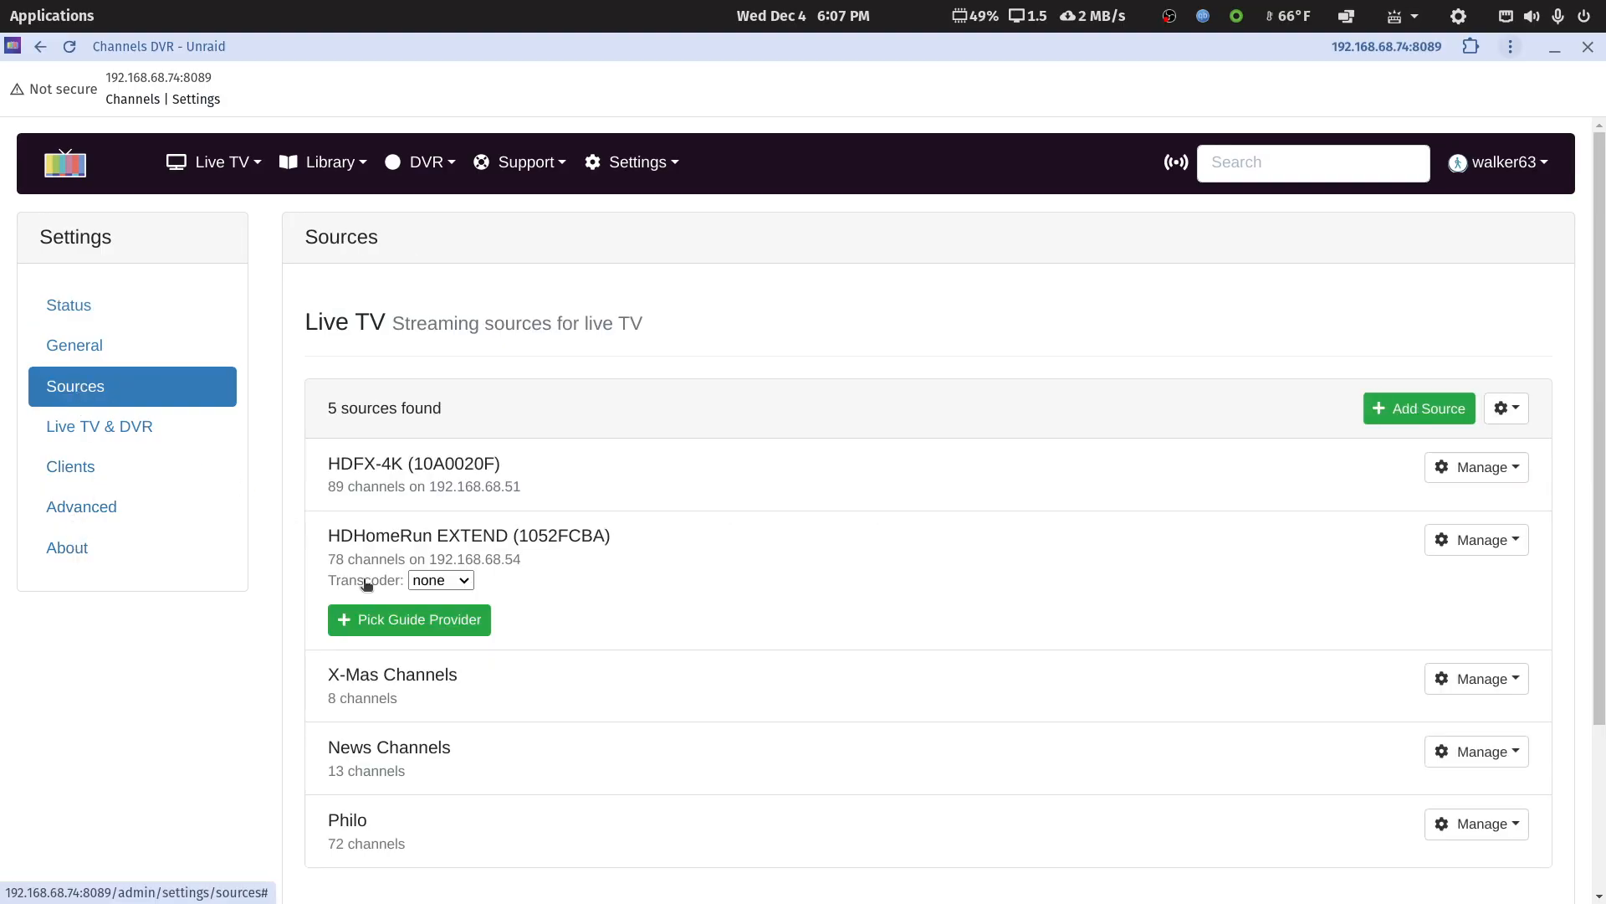
pyautogui.scroll(-5, 675, 710)
pyautogui.scroll(3, 675, 710)
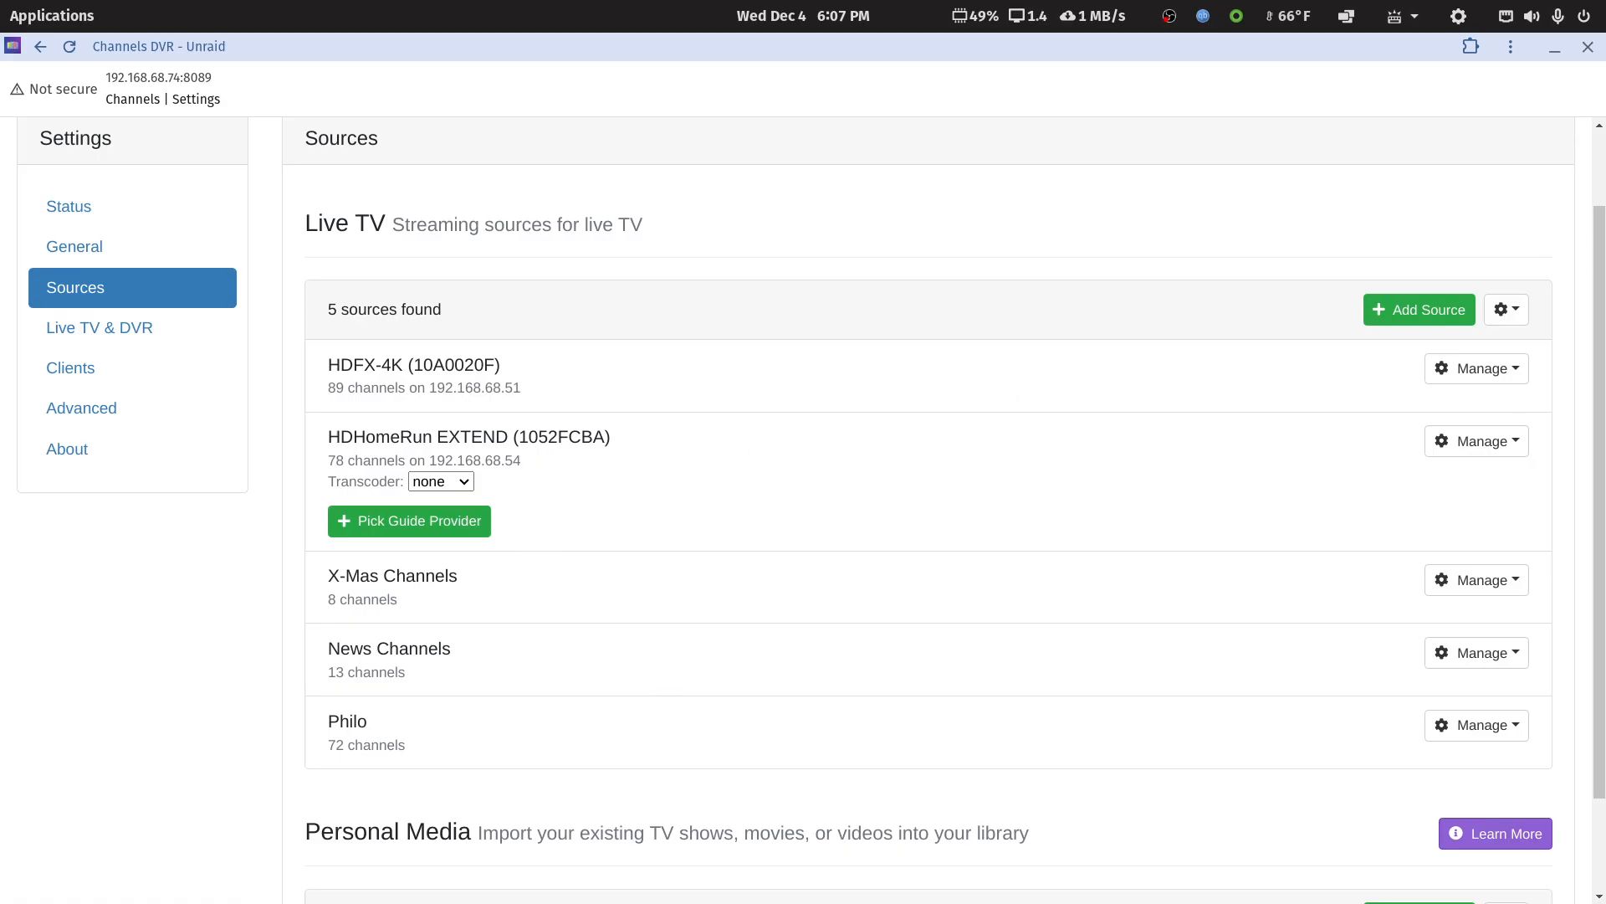
# Review the source types offered for adding a live TV source, then close the dialog without choosing one
pyautogui.click(1447, 311)
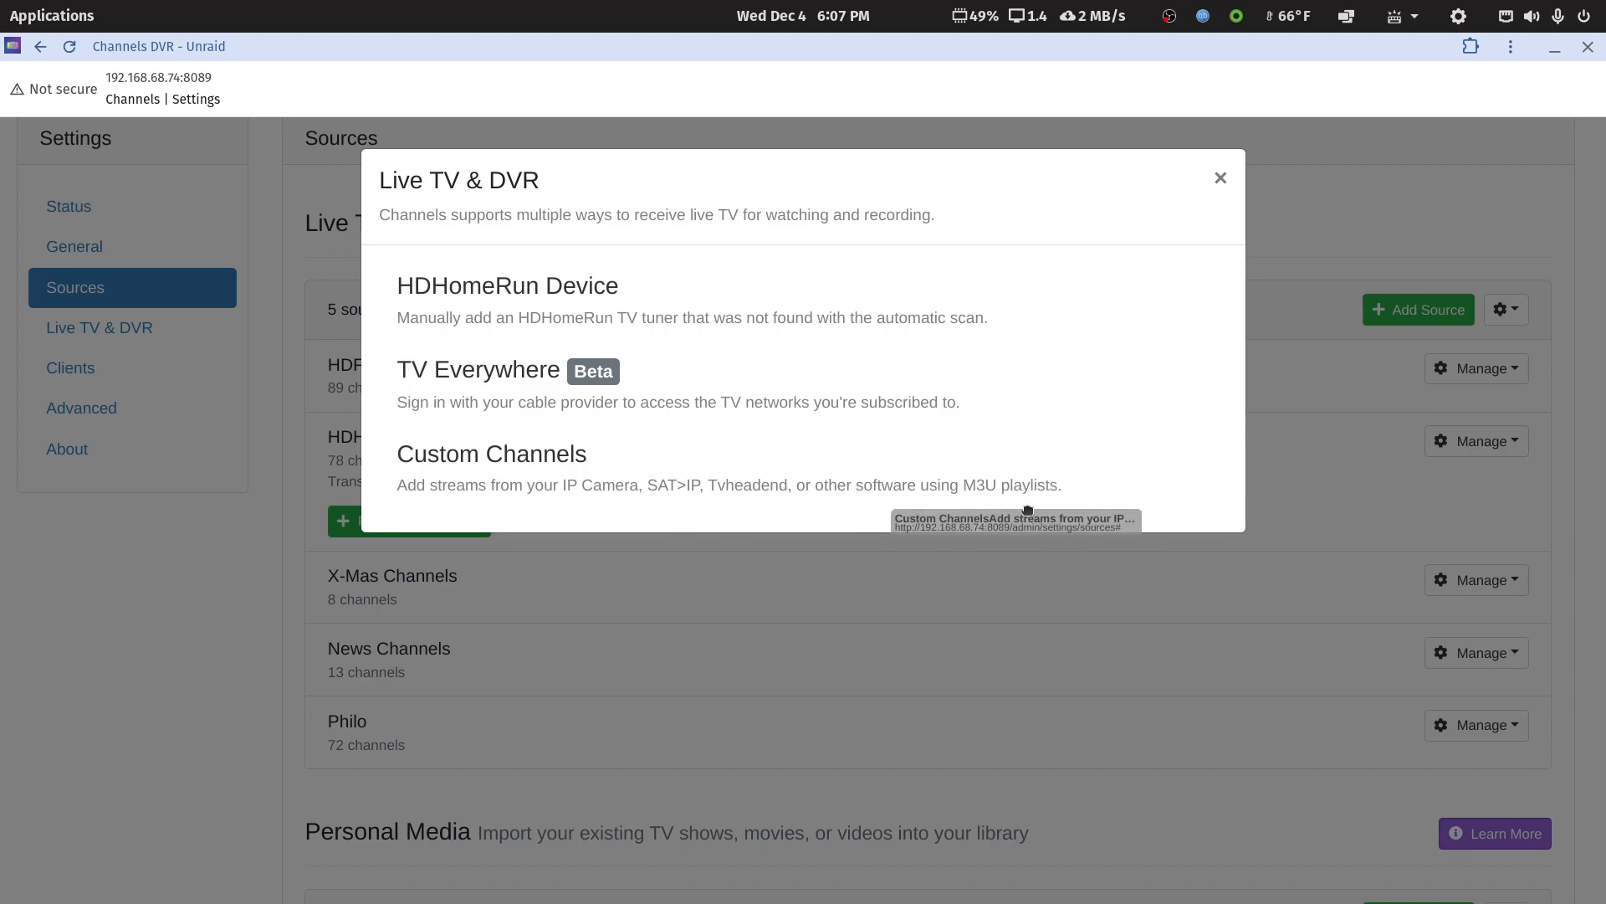
pyautogui.click(1220, 177)
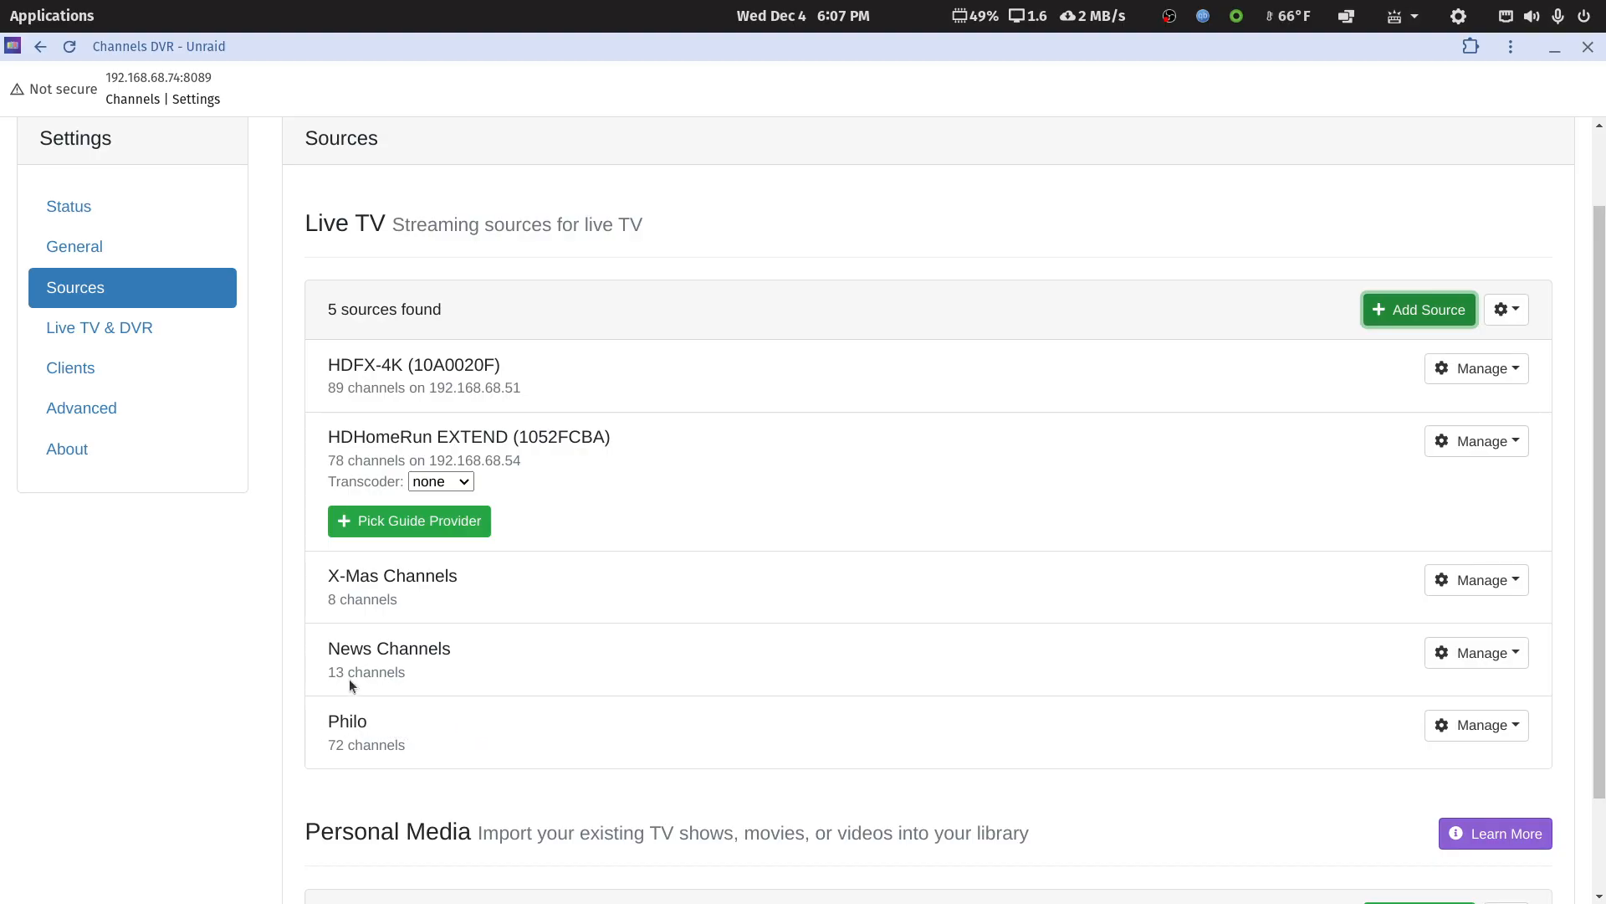
pyautogui.scroll(2, 83, 242)
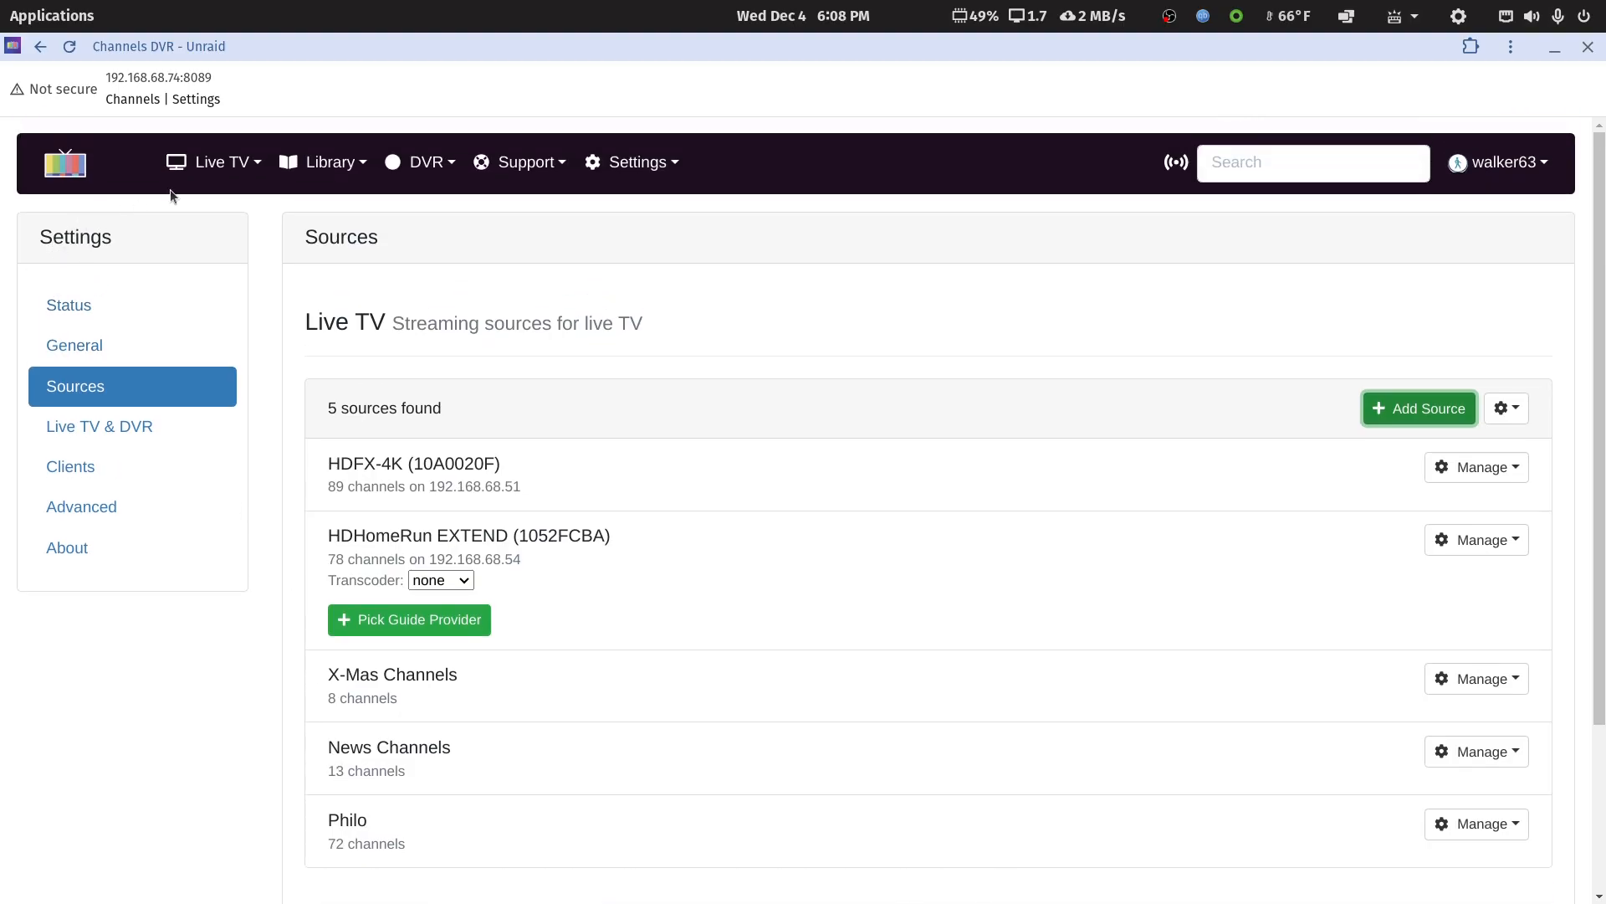
# Open the live TV guide, filter it to the X-Mas Channels source, and look through its listings
pyautogui.click(207, 167)
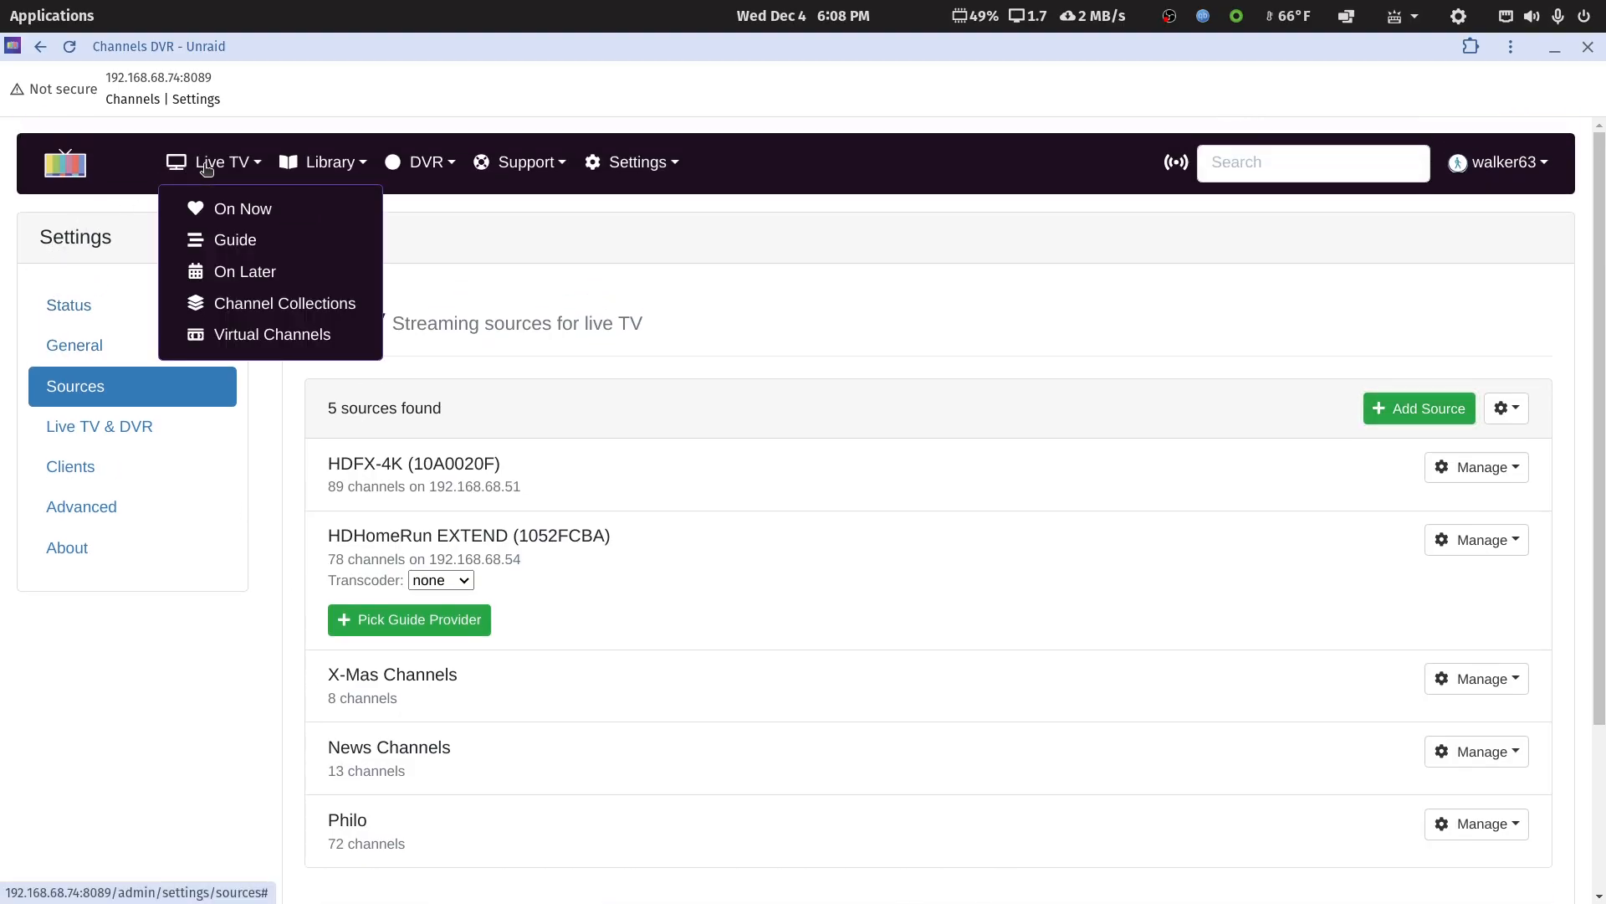
pyautogui.click(215, 240)
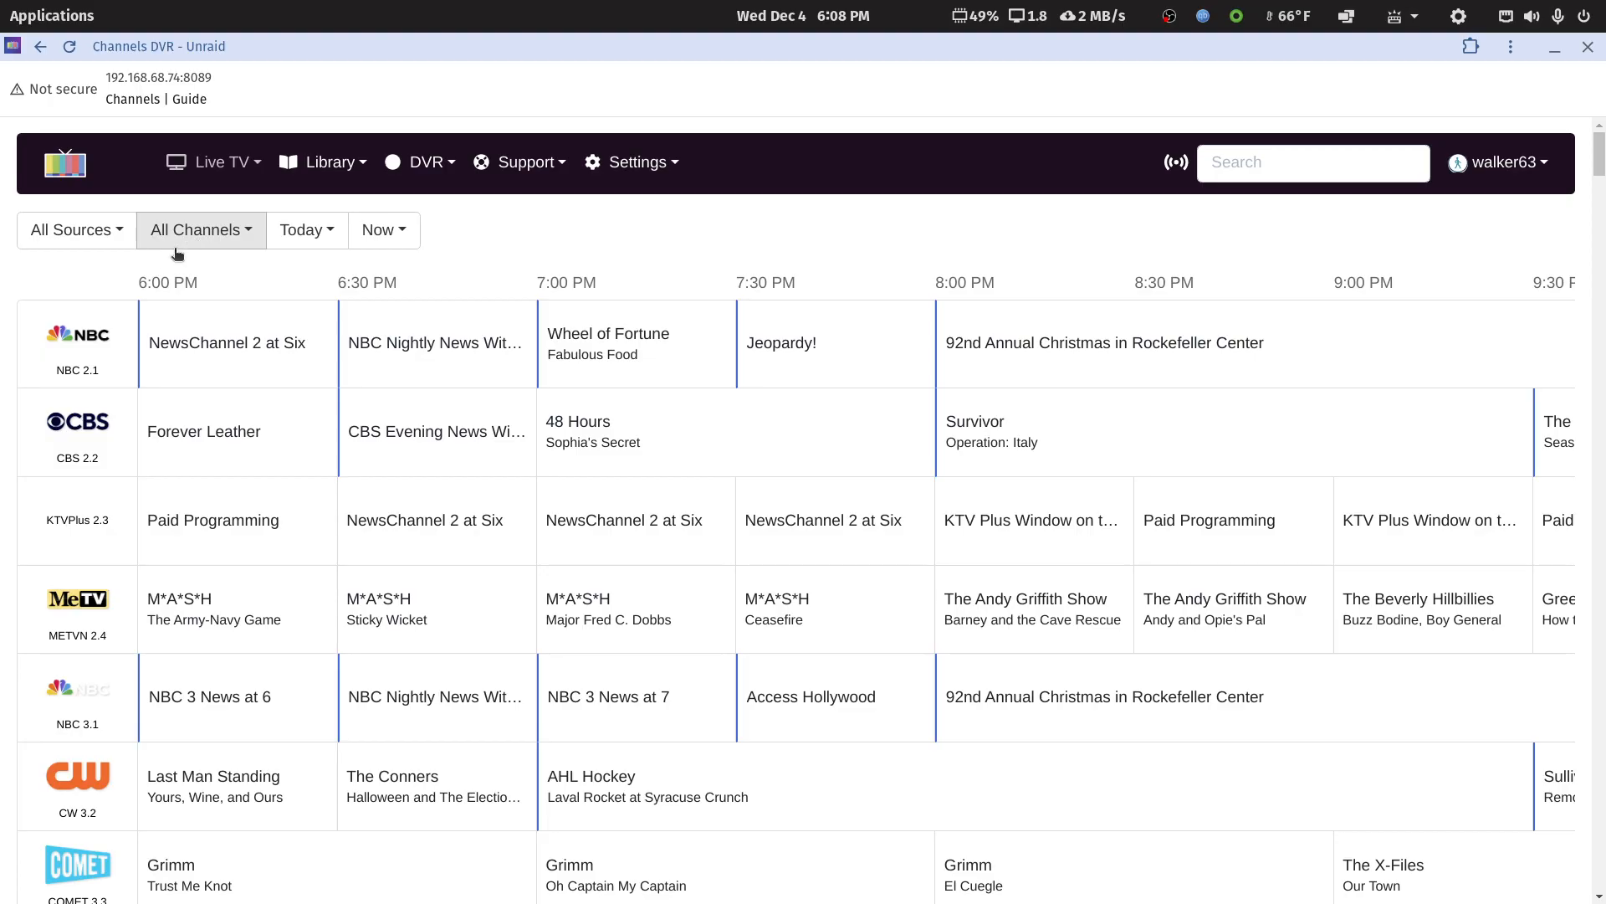
pyautogui.click(115, 233)
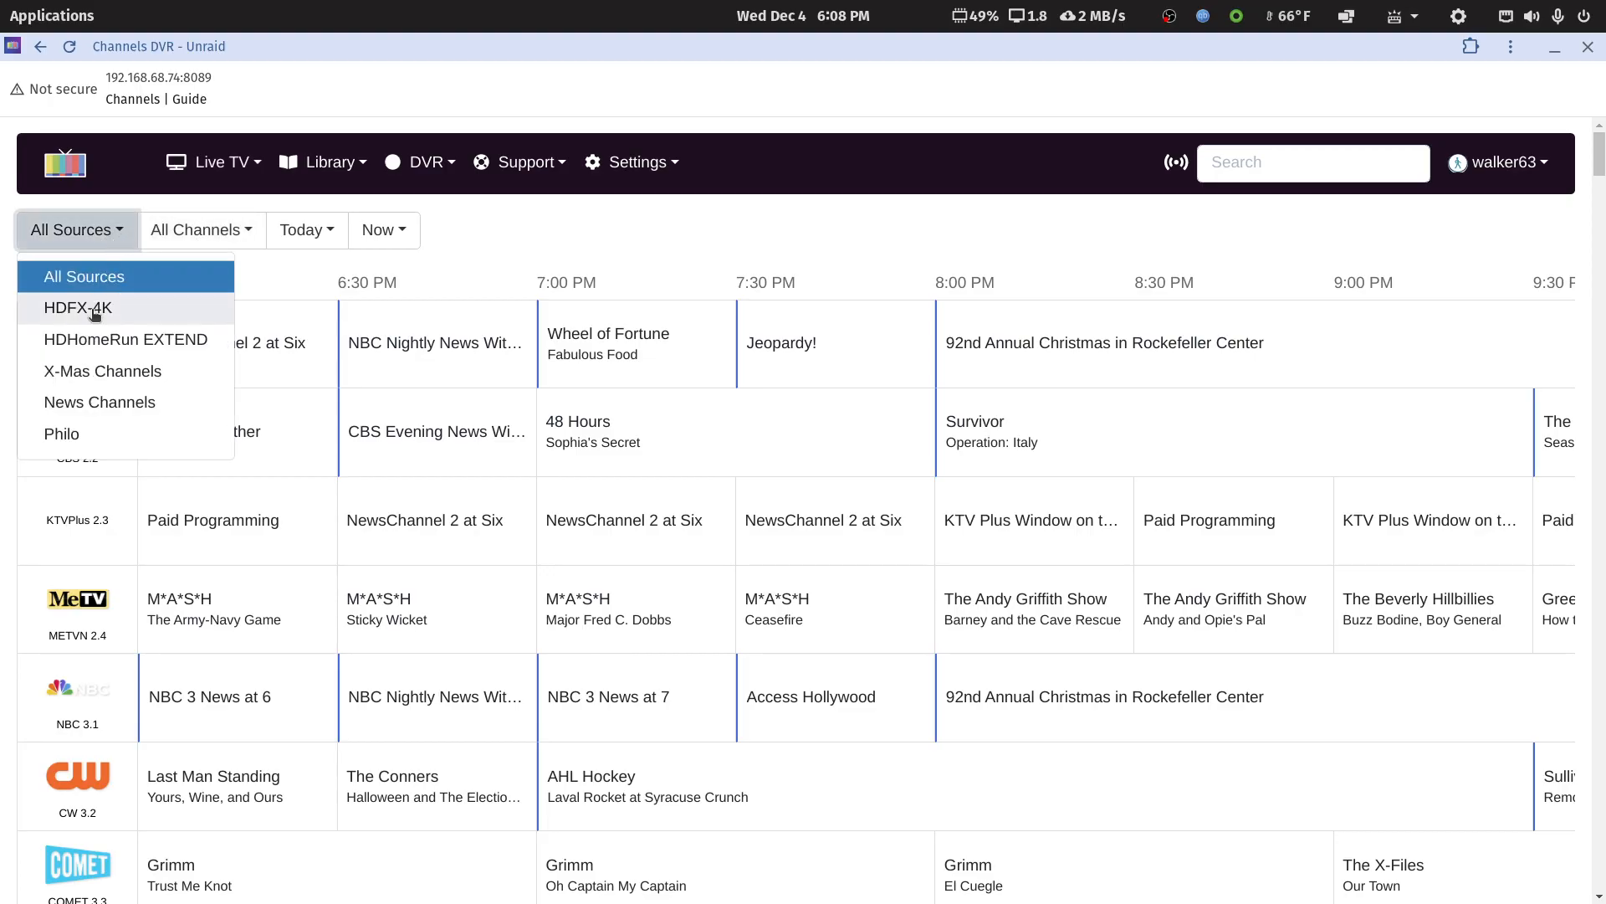
pyautogui.click(84, 371)
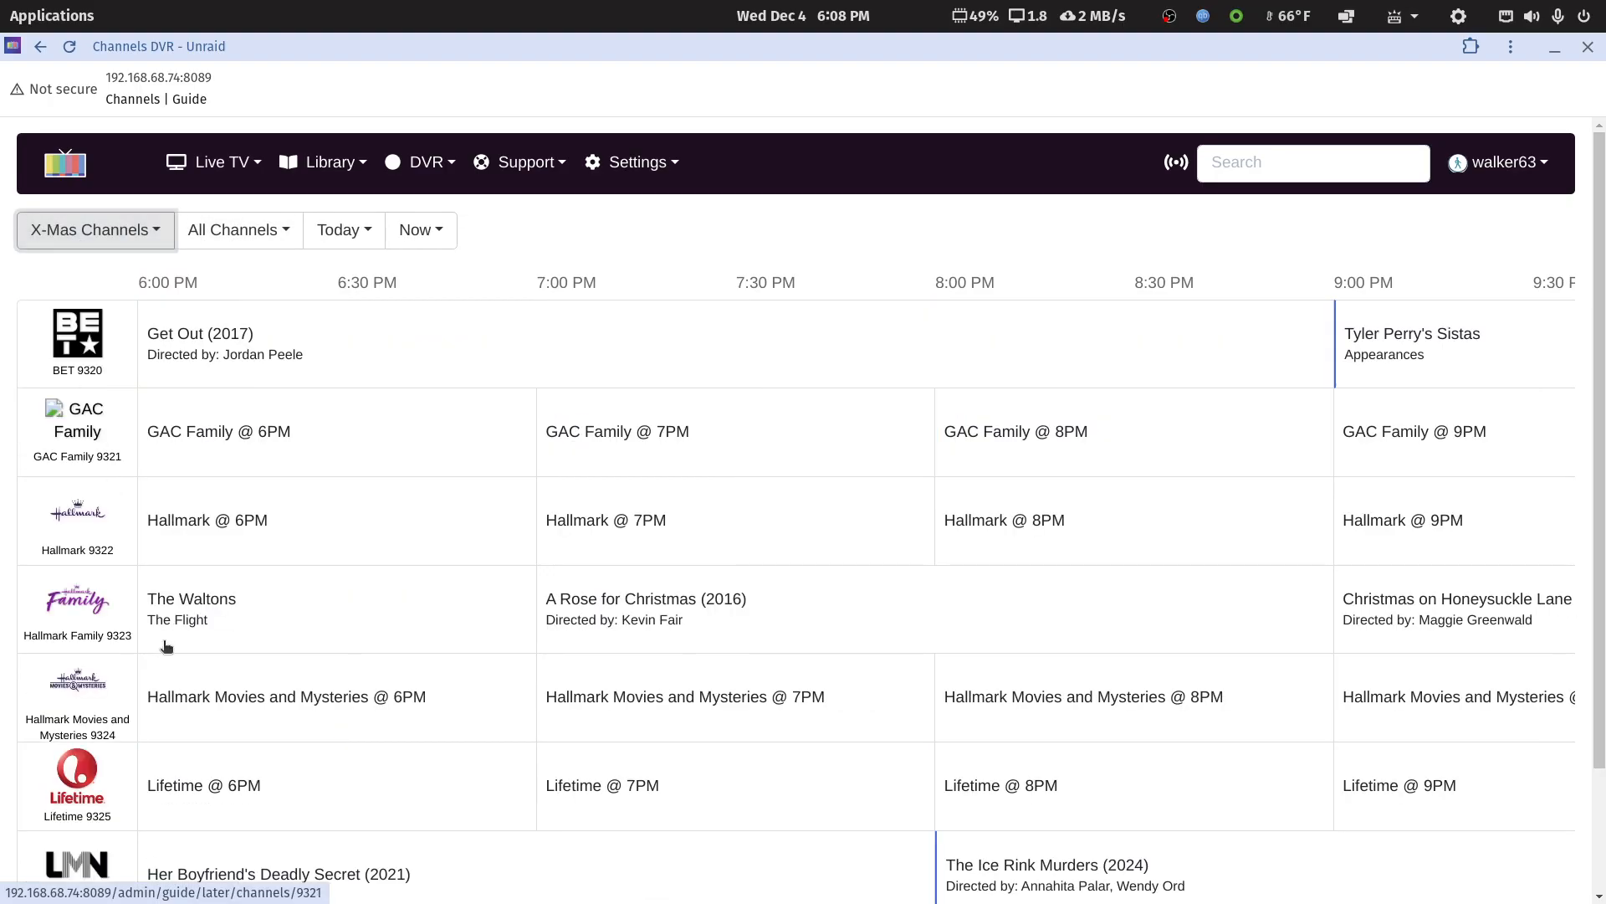
pyautogui.scroll(-2, 163, 650)
pyautogui.scroll(2, 159, 650)
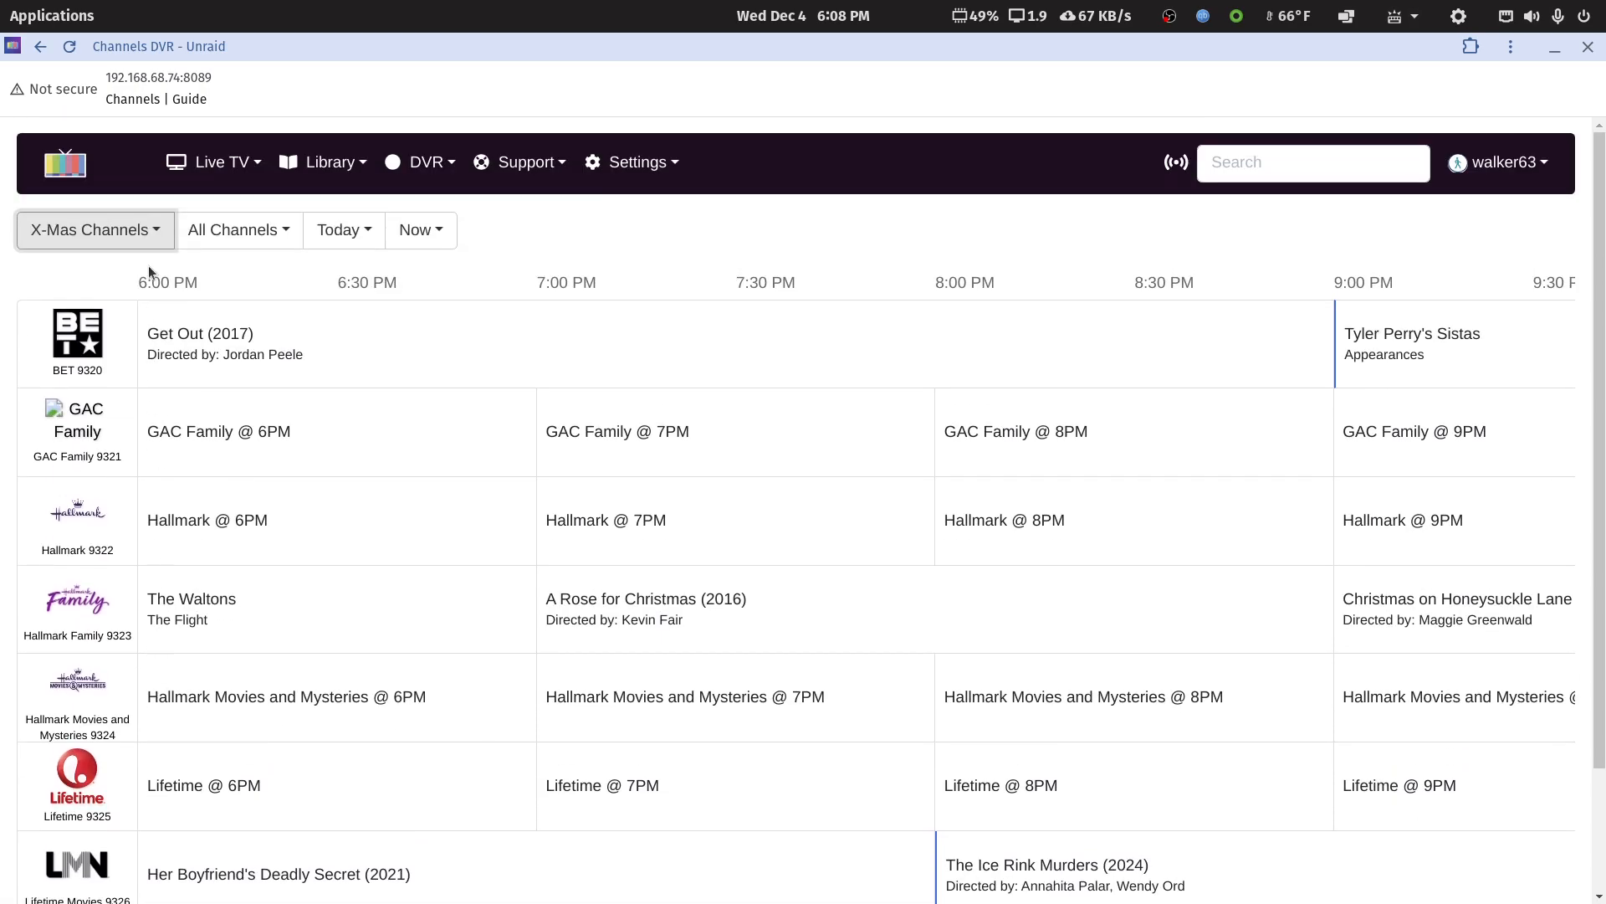
# Filter the guide to the News Channels source and to the Philo source, looking through each one's listings
pyautogui.click(145, 234)
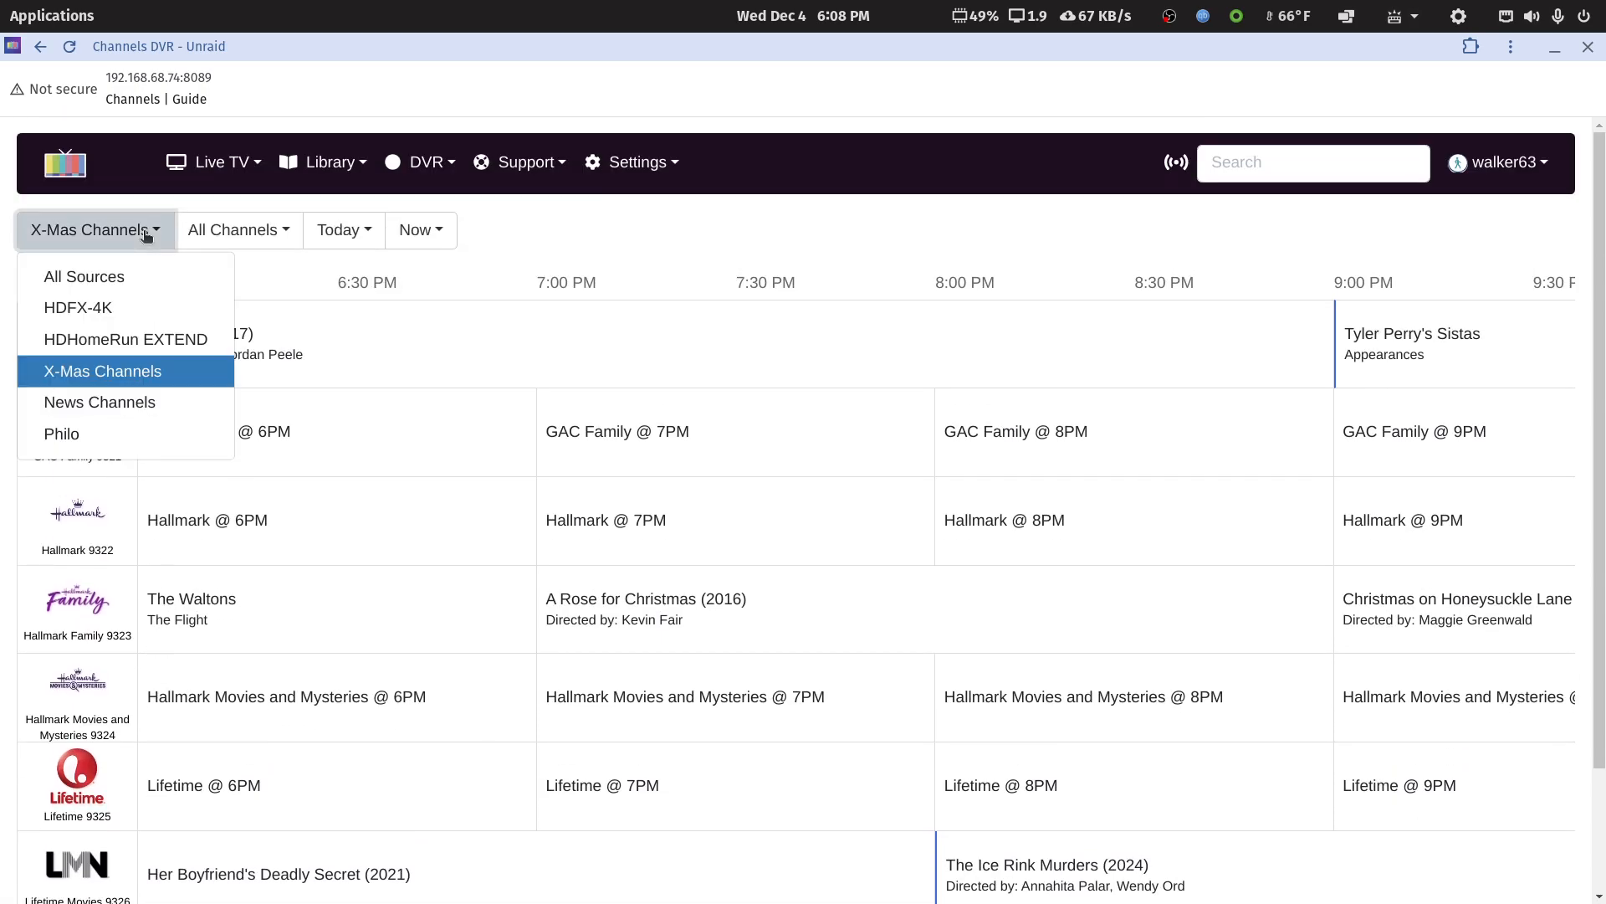
pyautogui.click(75, 403)
pyautogui.scroll(-1, 119, 520)
pyautogui.scroll(1, 119, 520)
pyautogui.click(94, 231)
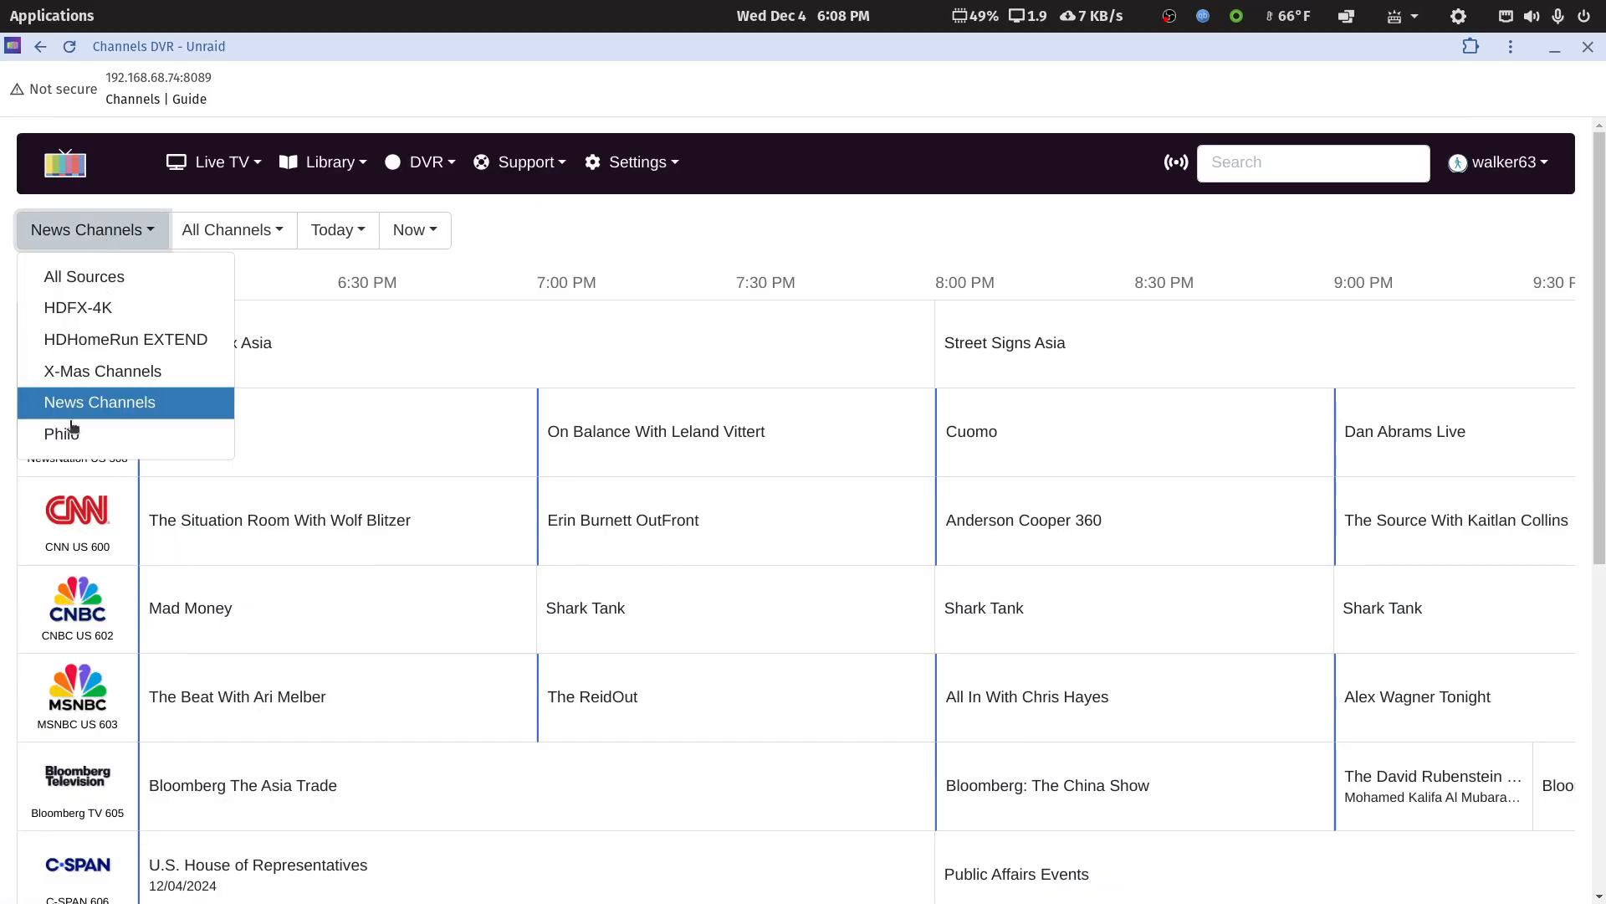
pyautogui.click(72, 433)
pyautogui.scroll(-10, 72, 433)
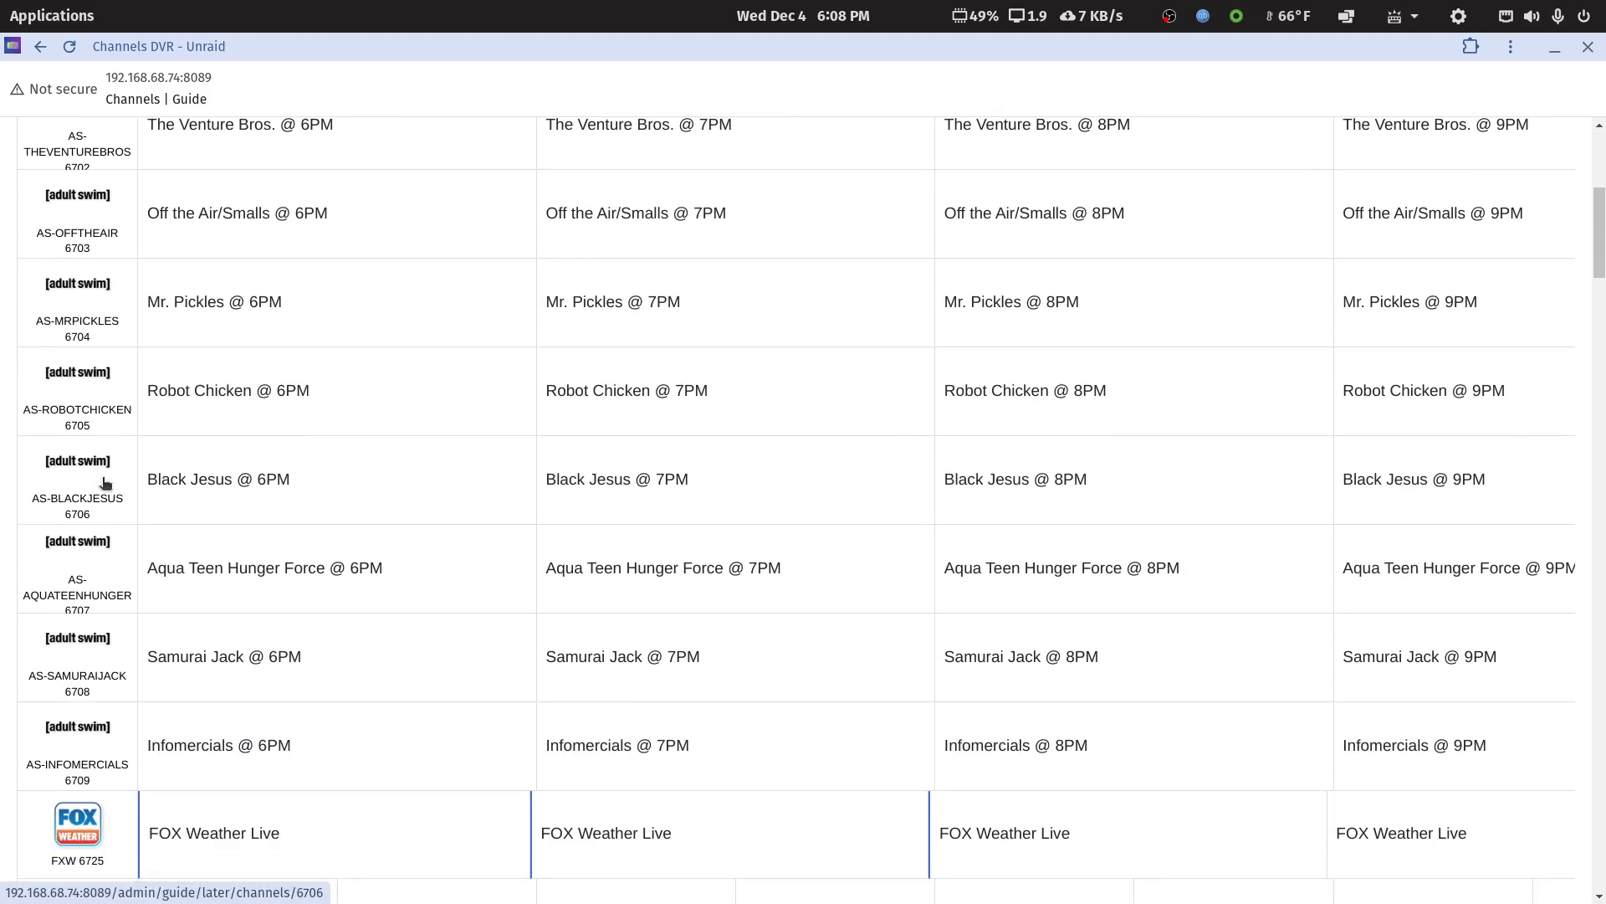
pyautogui.scroll(10, 105, 484)
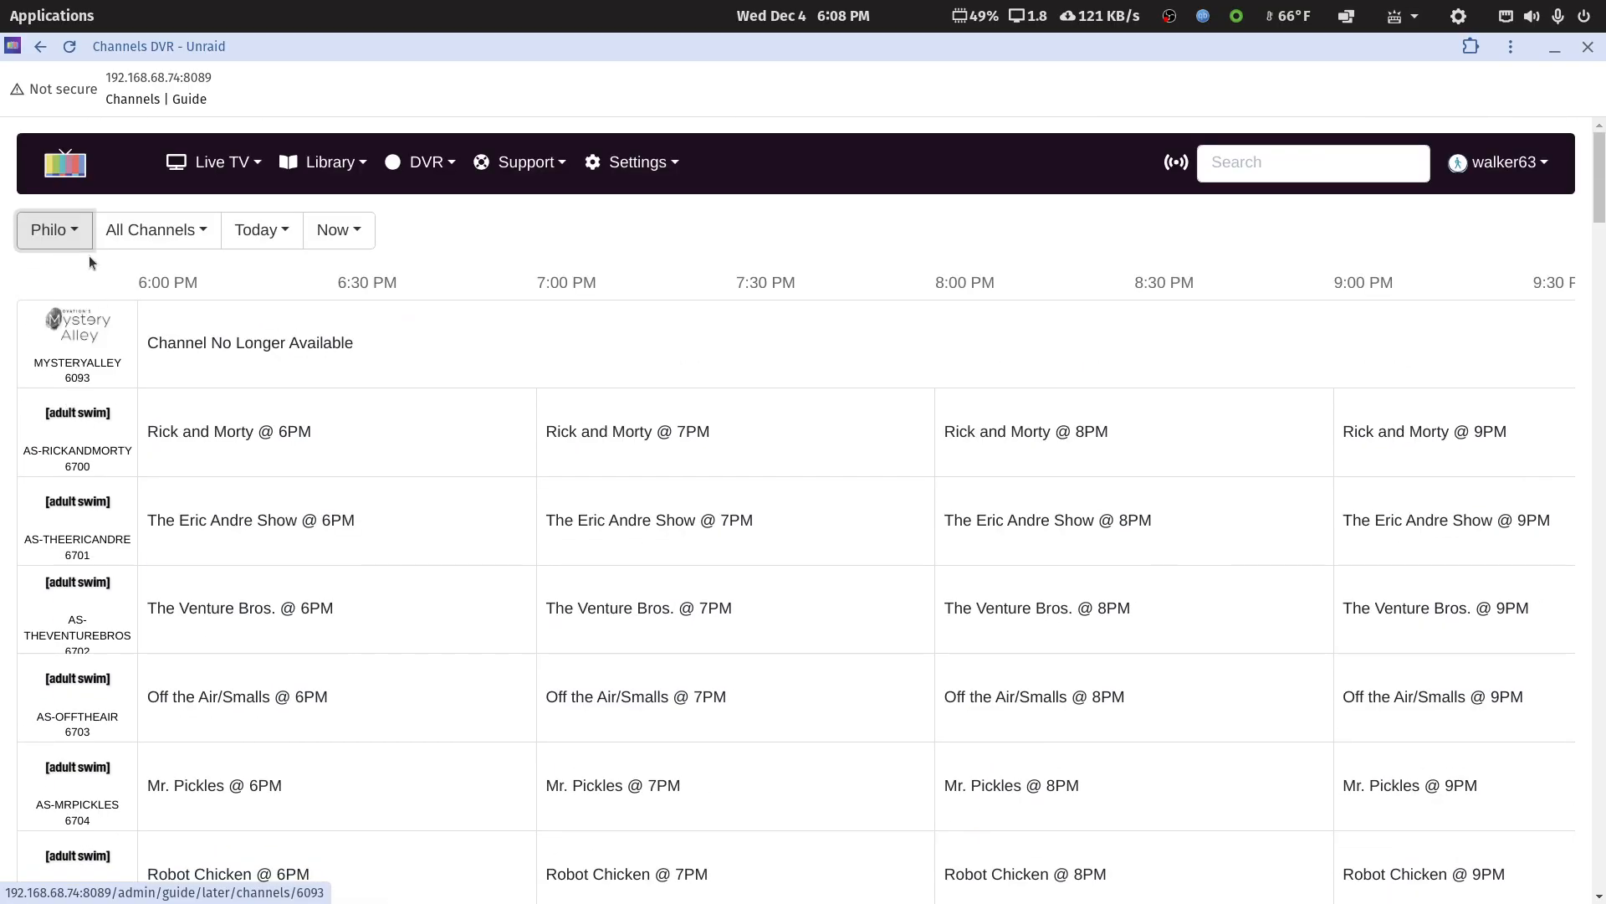
# Filter the guide to the HDFX-4K source and examine its full channel listing from first to last
pyautogui.click(75, 231)
pyautogui.click(87, 311)
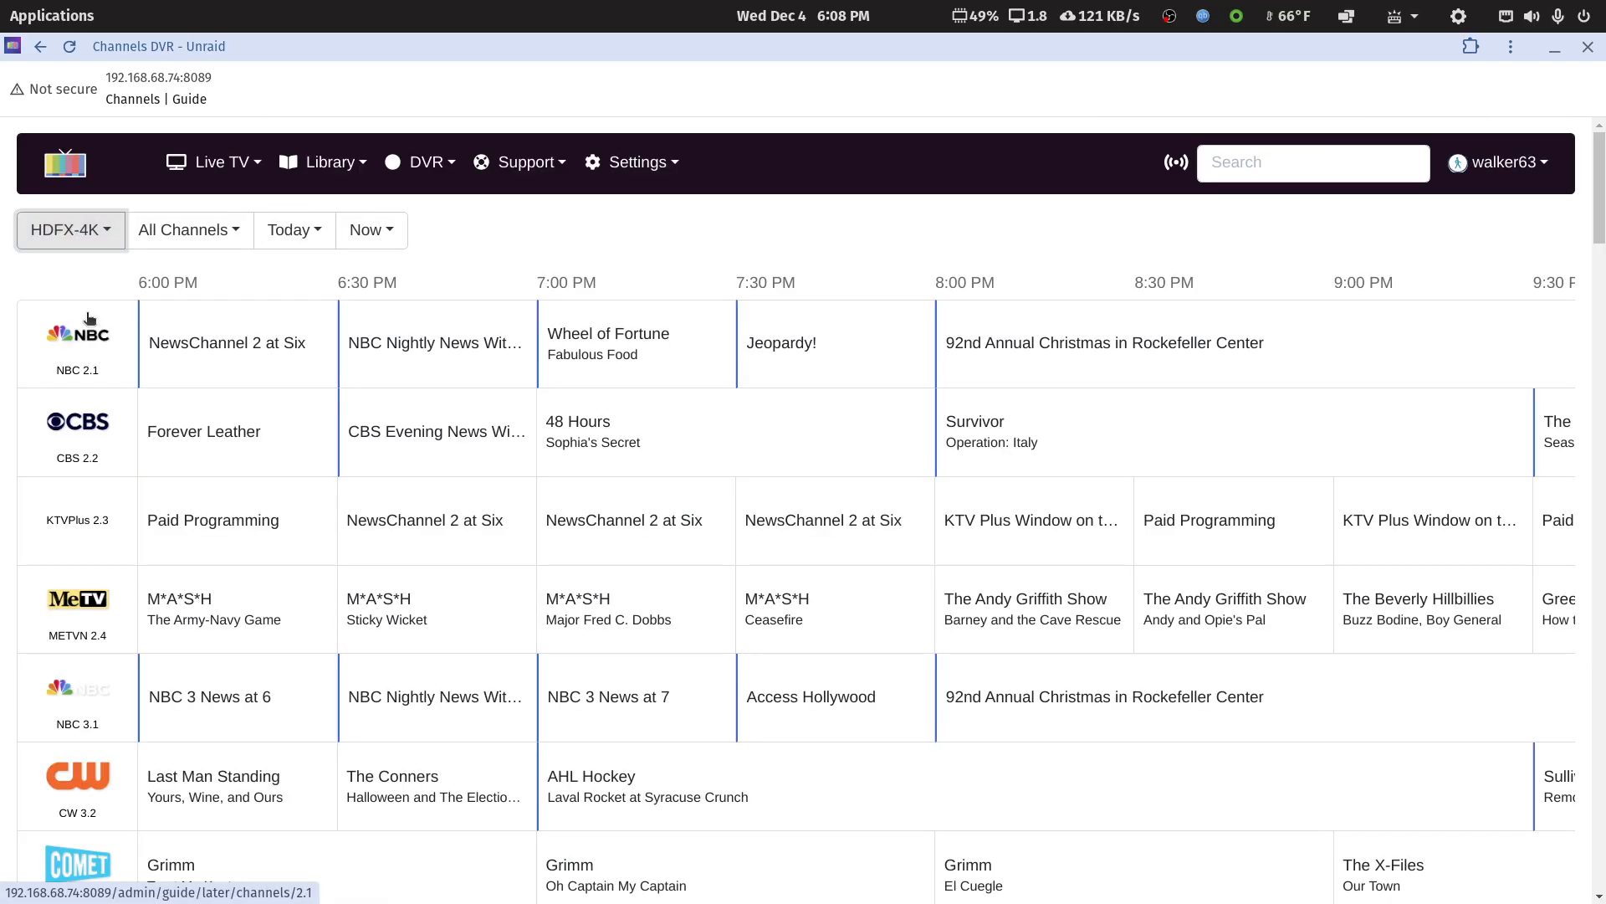
pyautogui.scroll(-10, 408, 628)
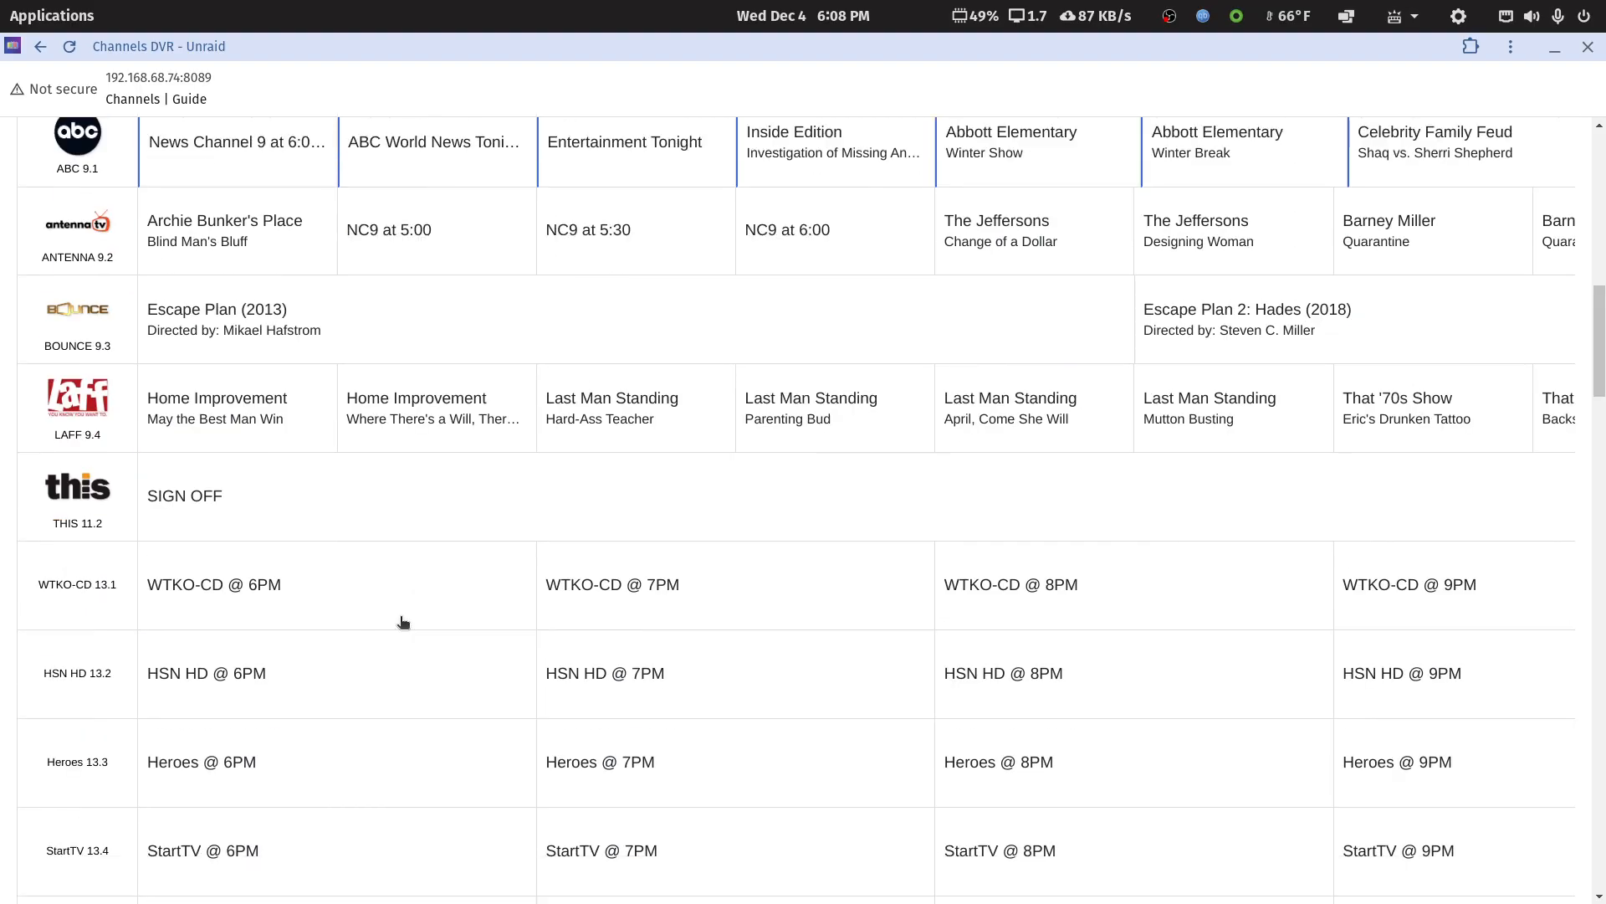
pyautogui.scroll(-20, 401, 620)
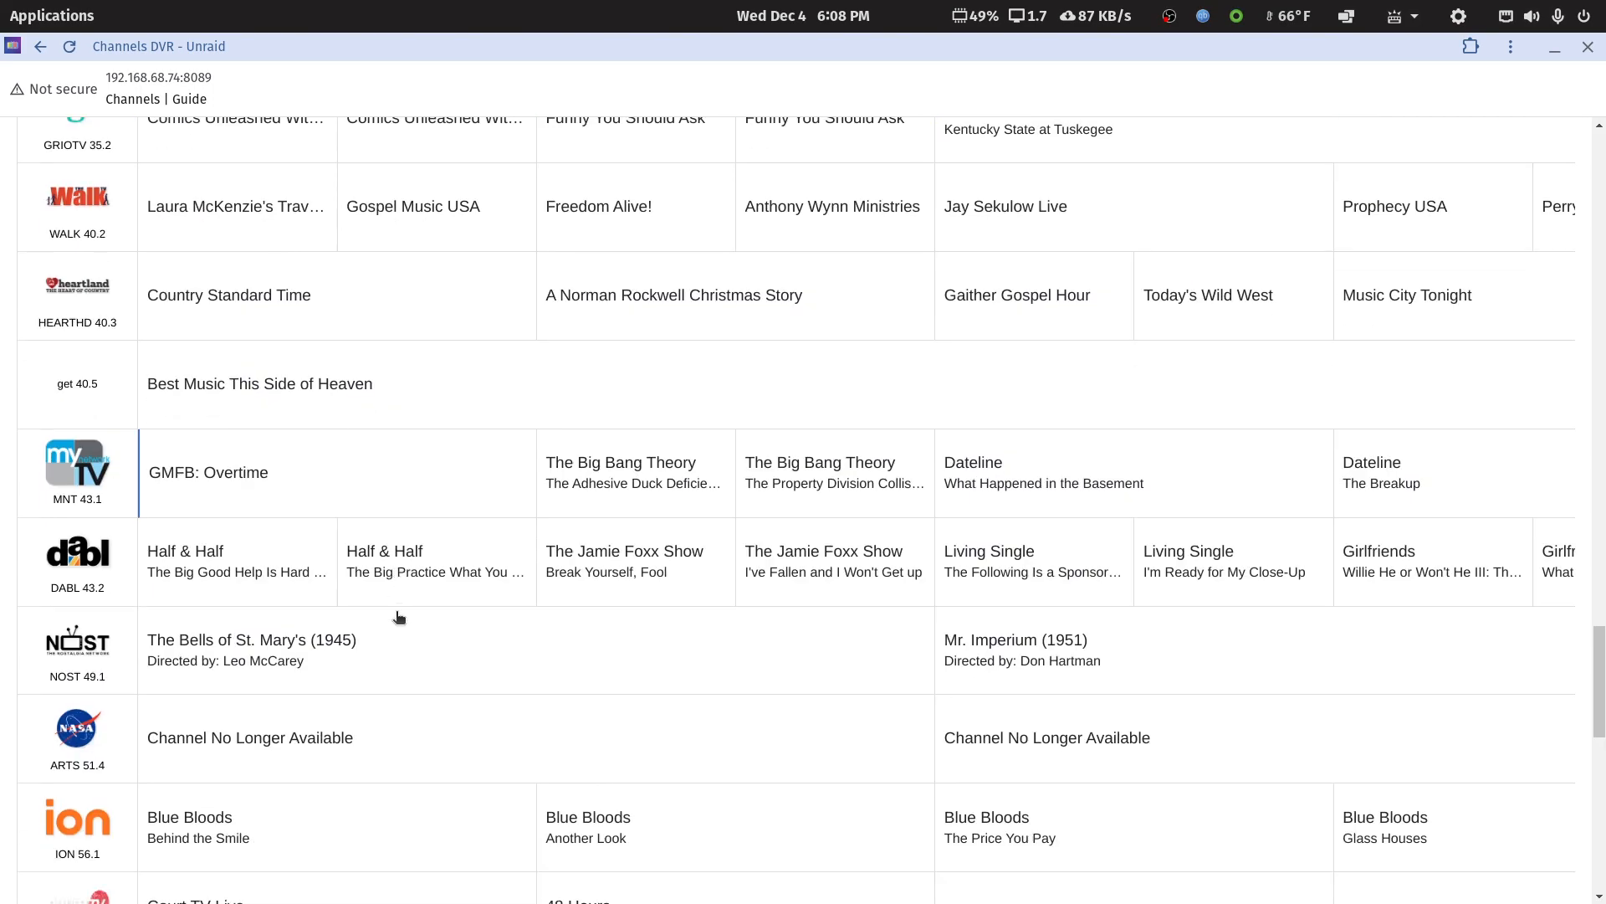
pyautogui.scroll(-4, 399, 619)
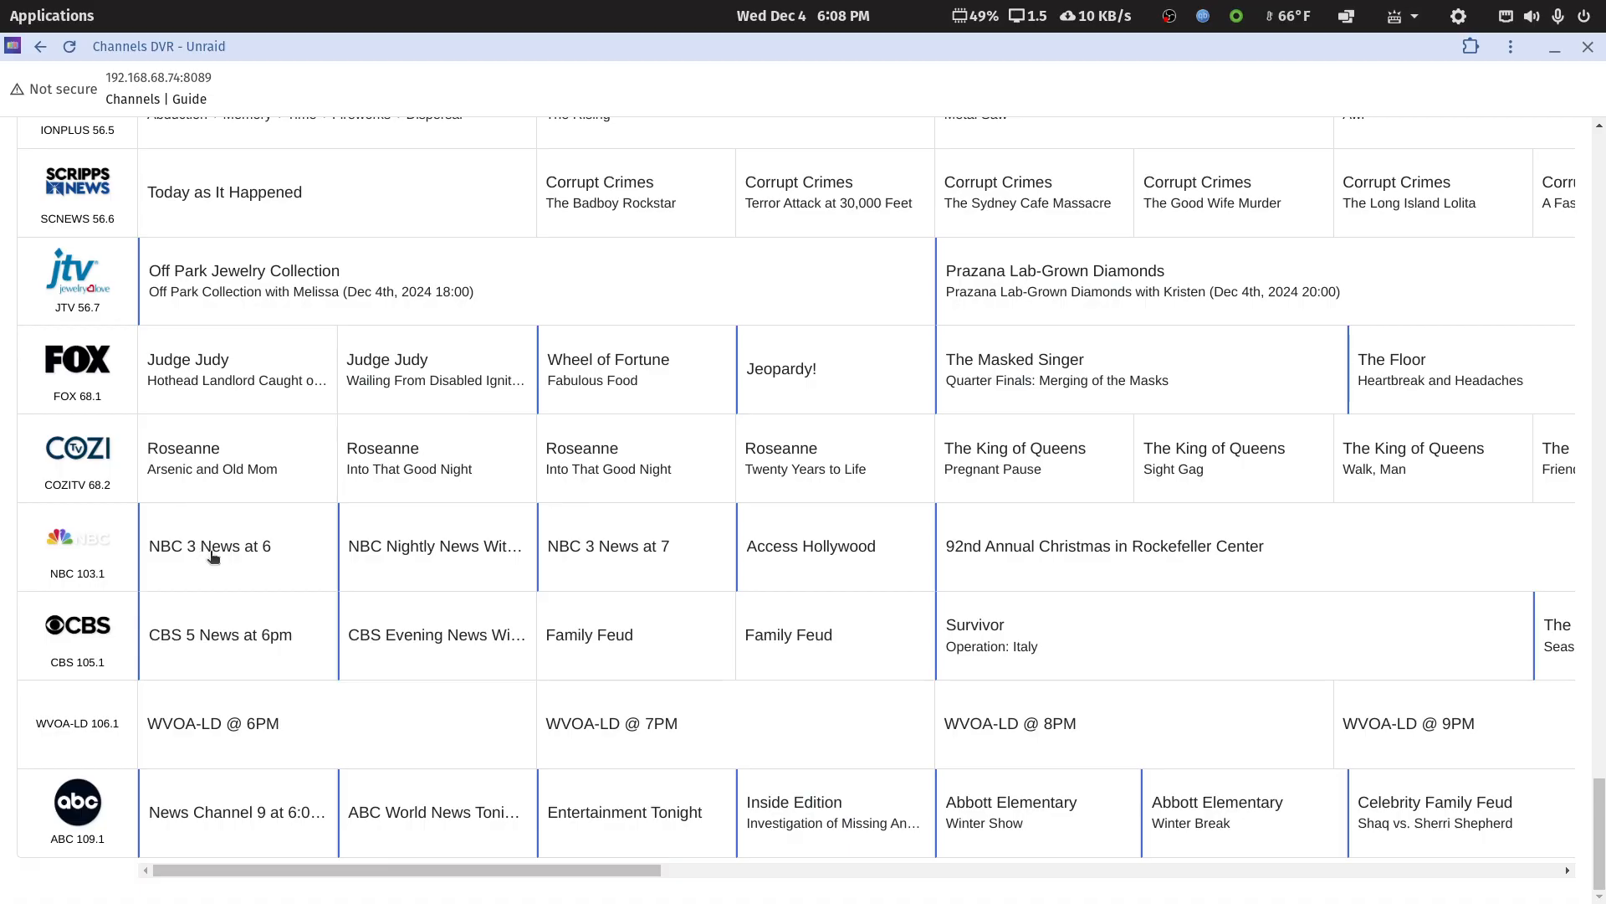
pyautogui.scroll(20, 207, 545)
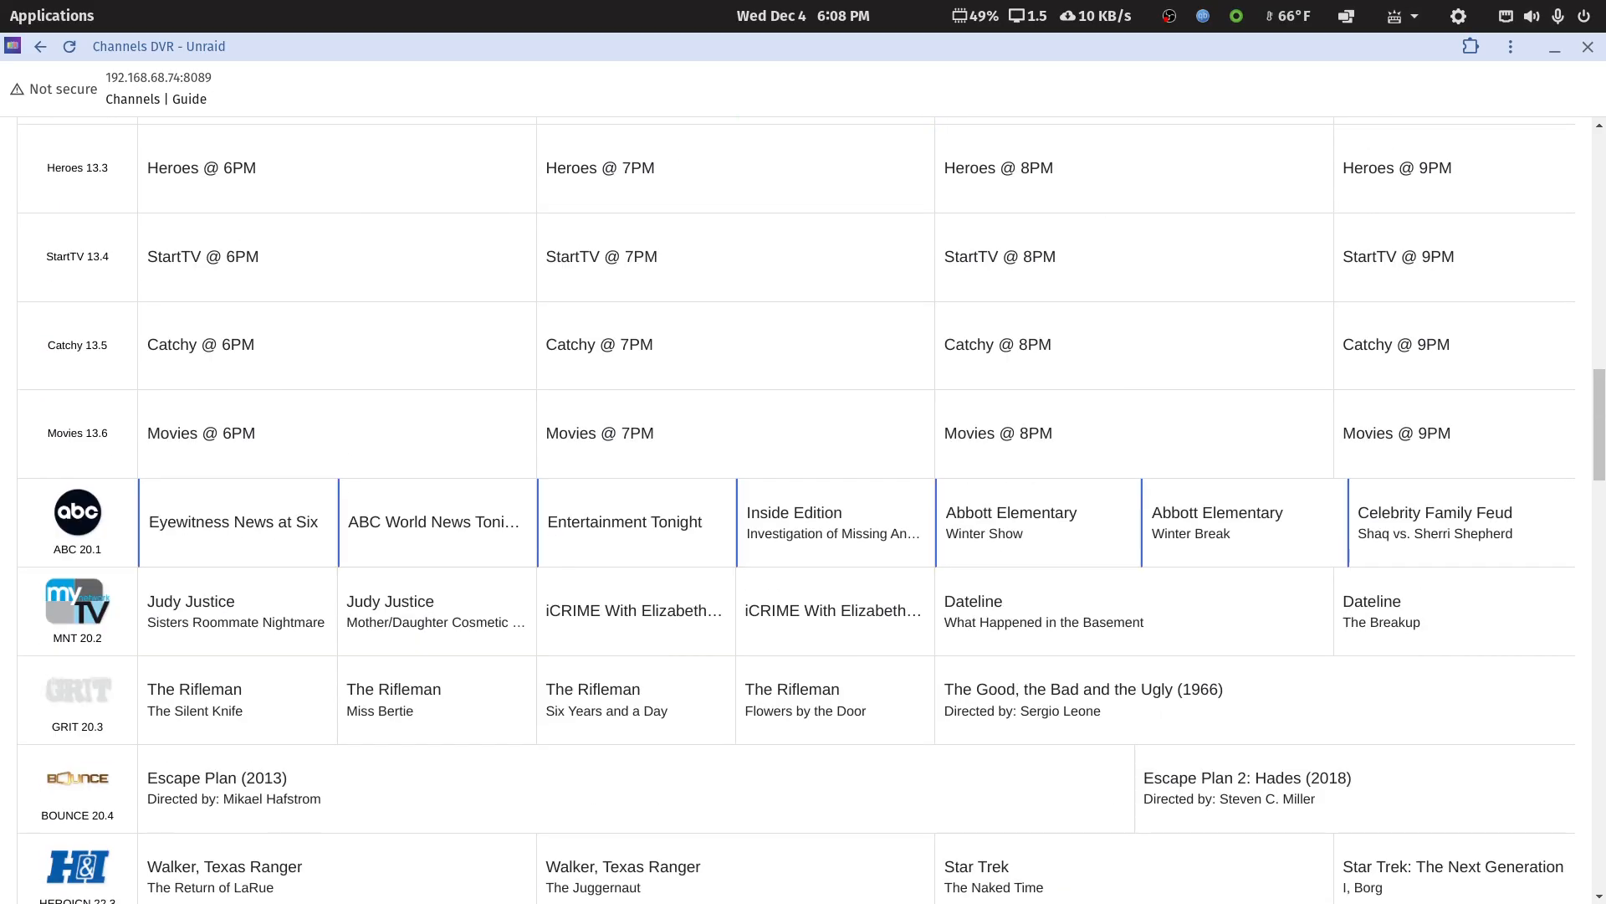
pyautogui.moveTo(1599, 459); pyautogui.dragTo(1599, 213)
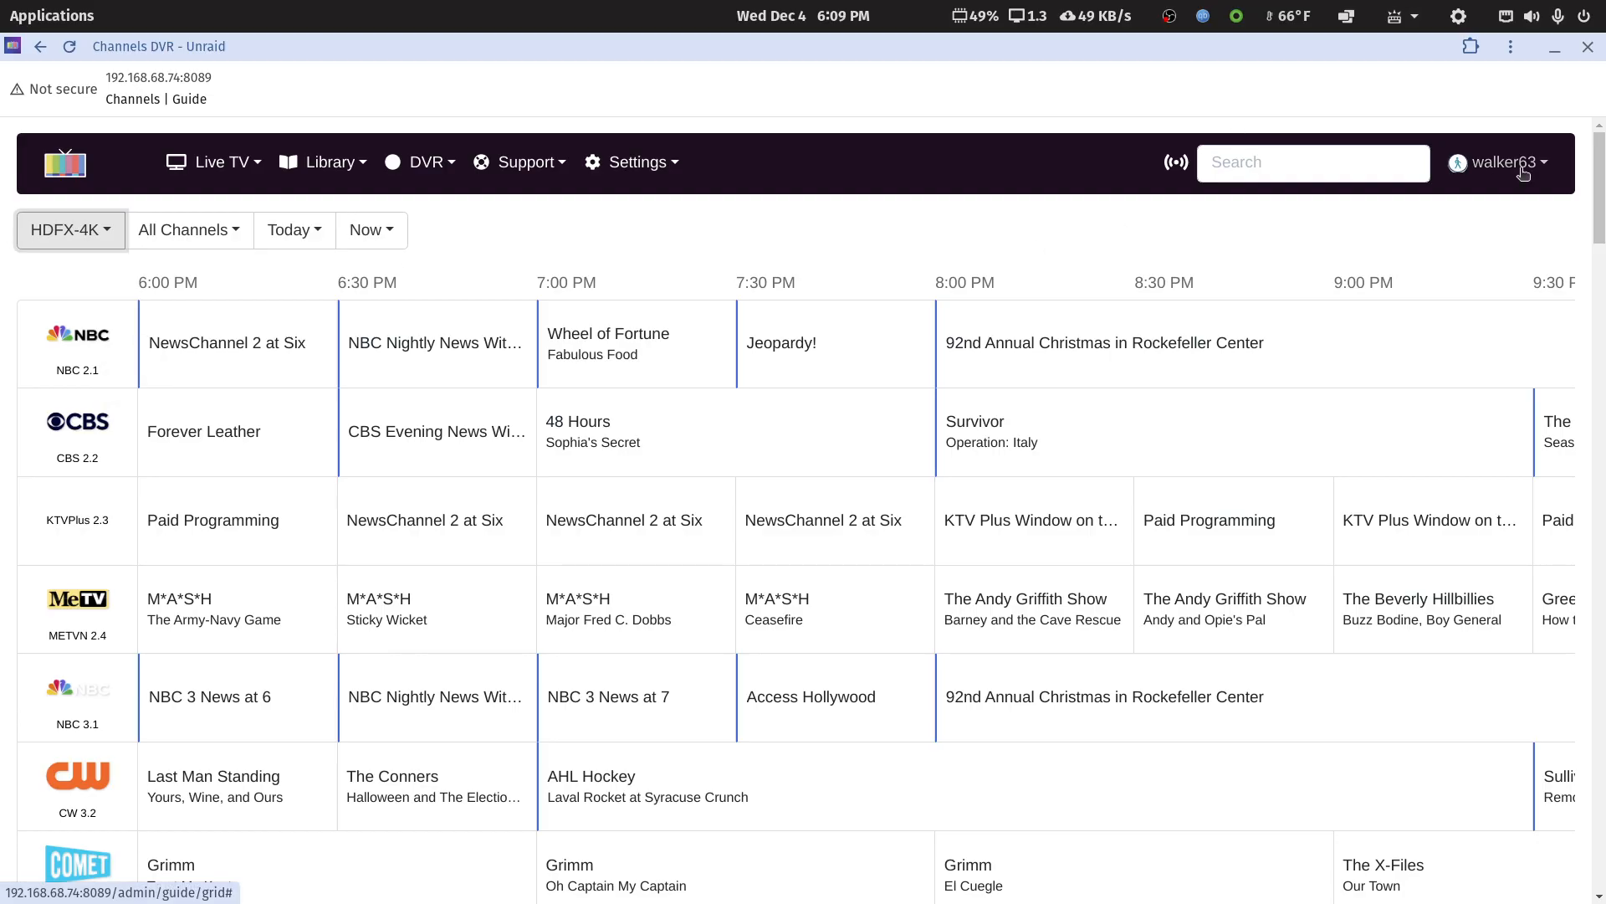
pyautogui.moveTo(1600, 180); pyautogui.dragTo(1600, 837)
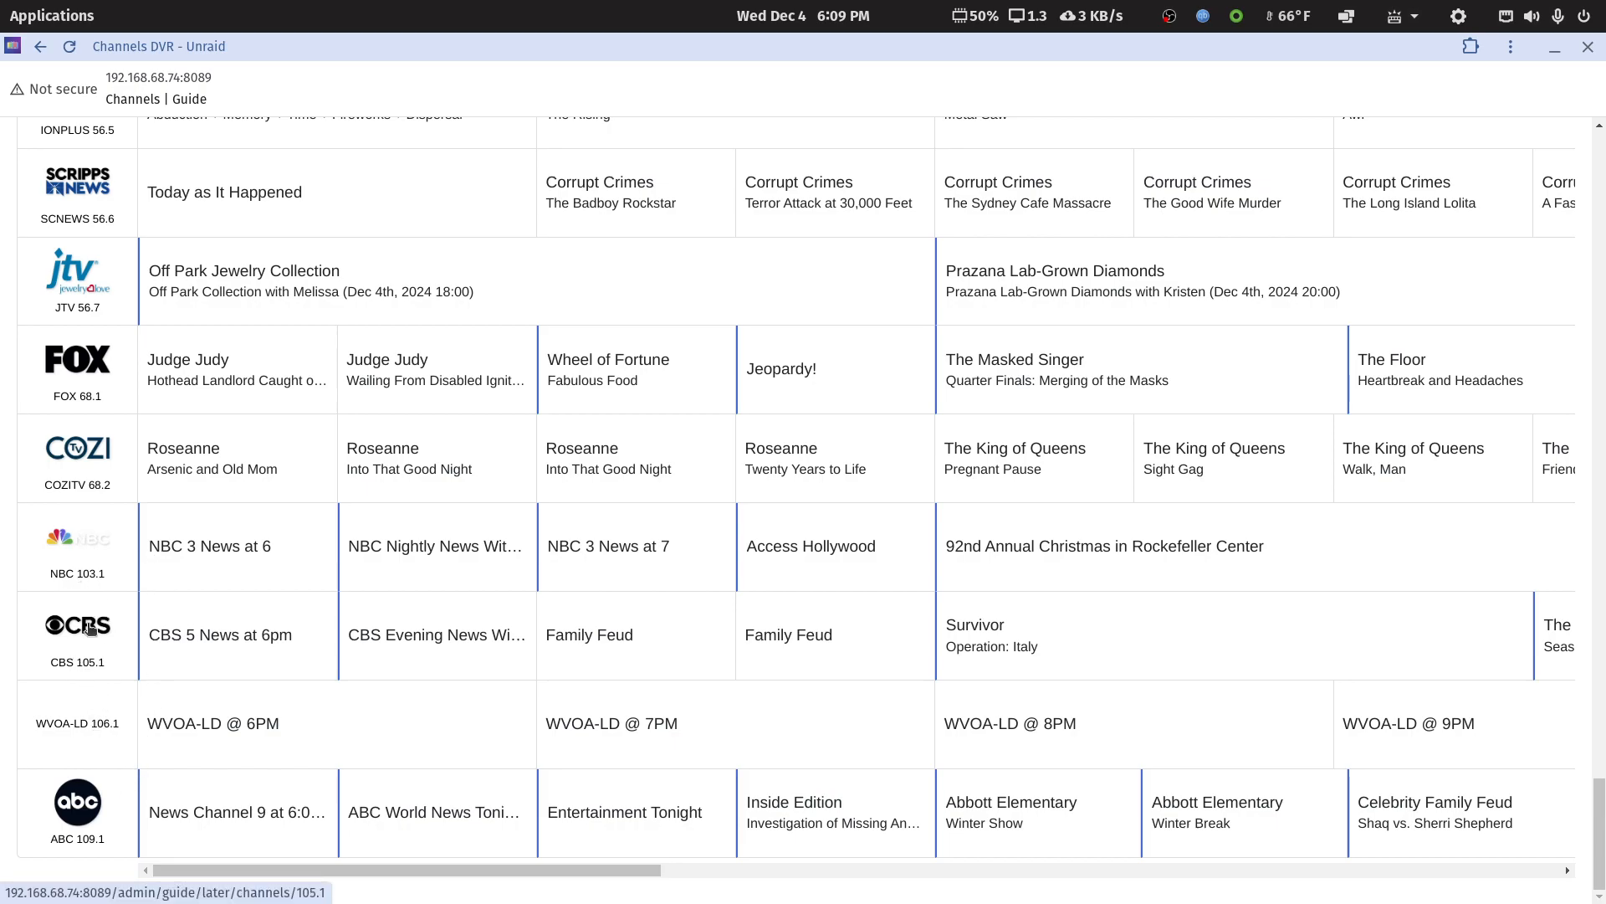
pyautogui.scroll(5, 804, 585)
pyautogui.moveTo(1599, 762); pyautogui.dragTo(1599, 167)
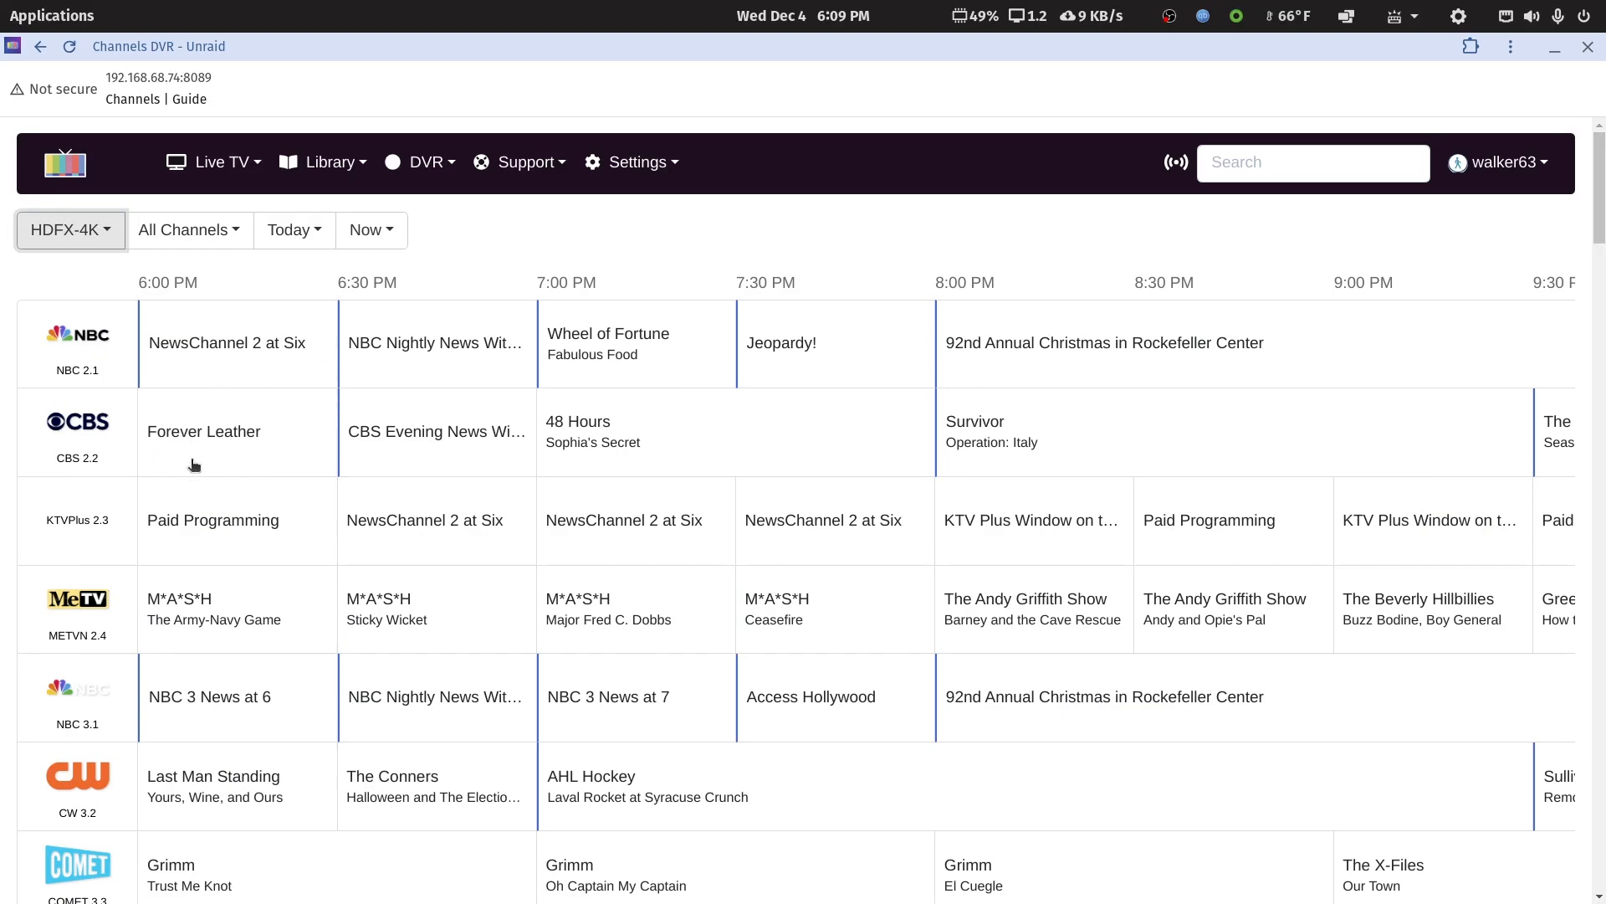
# Restore the Channels DVR window from maximized and move it slightly lower over the Plex window
pyautogui.doubleClick(1005, 50)
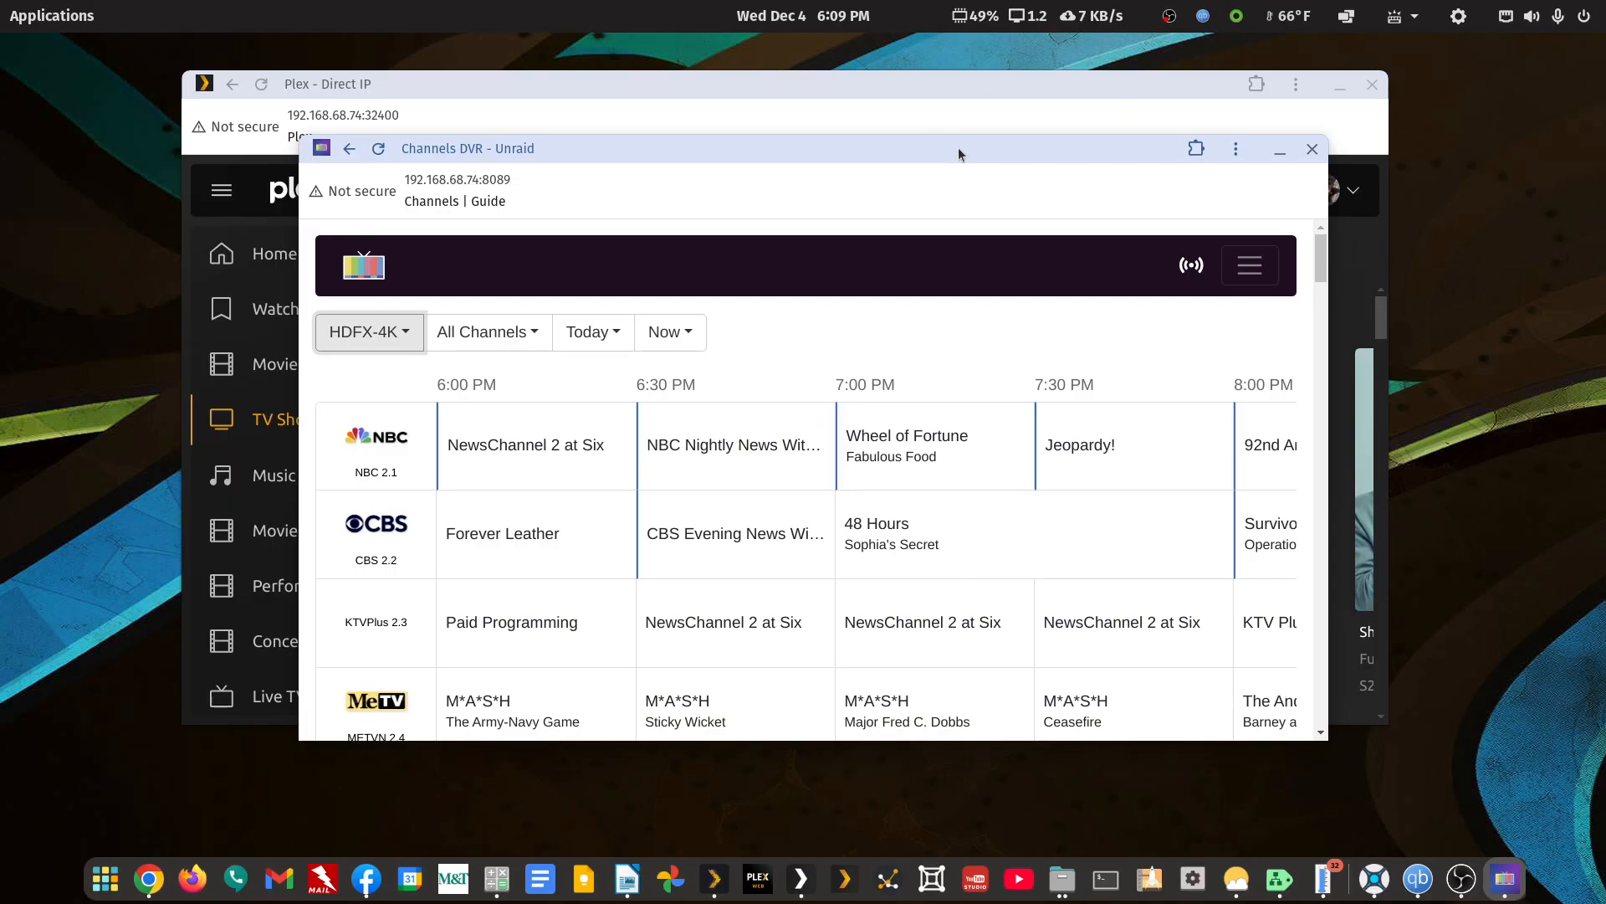
pyautogui.moveTo(957, 147); pyautogui.dragTo(953, 178)
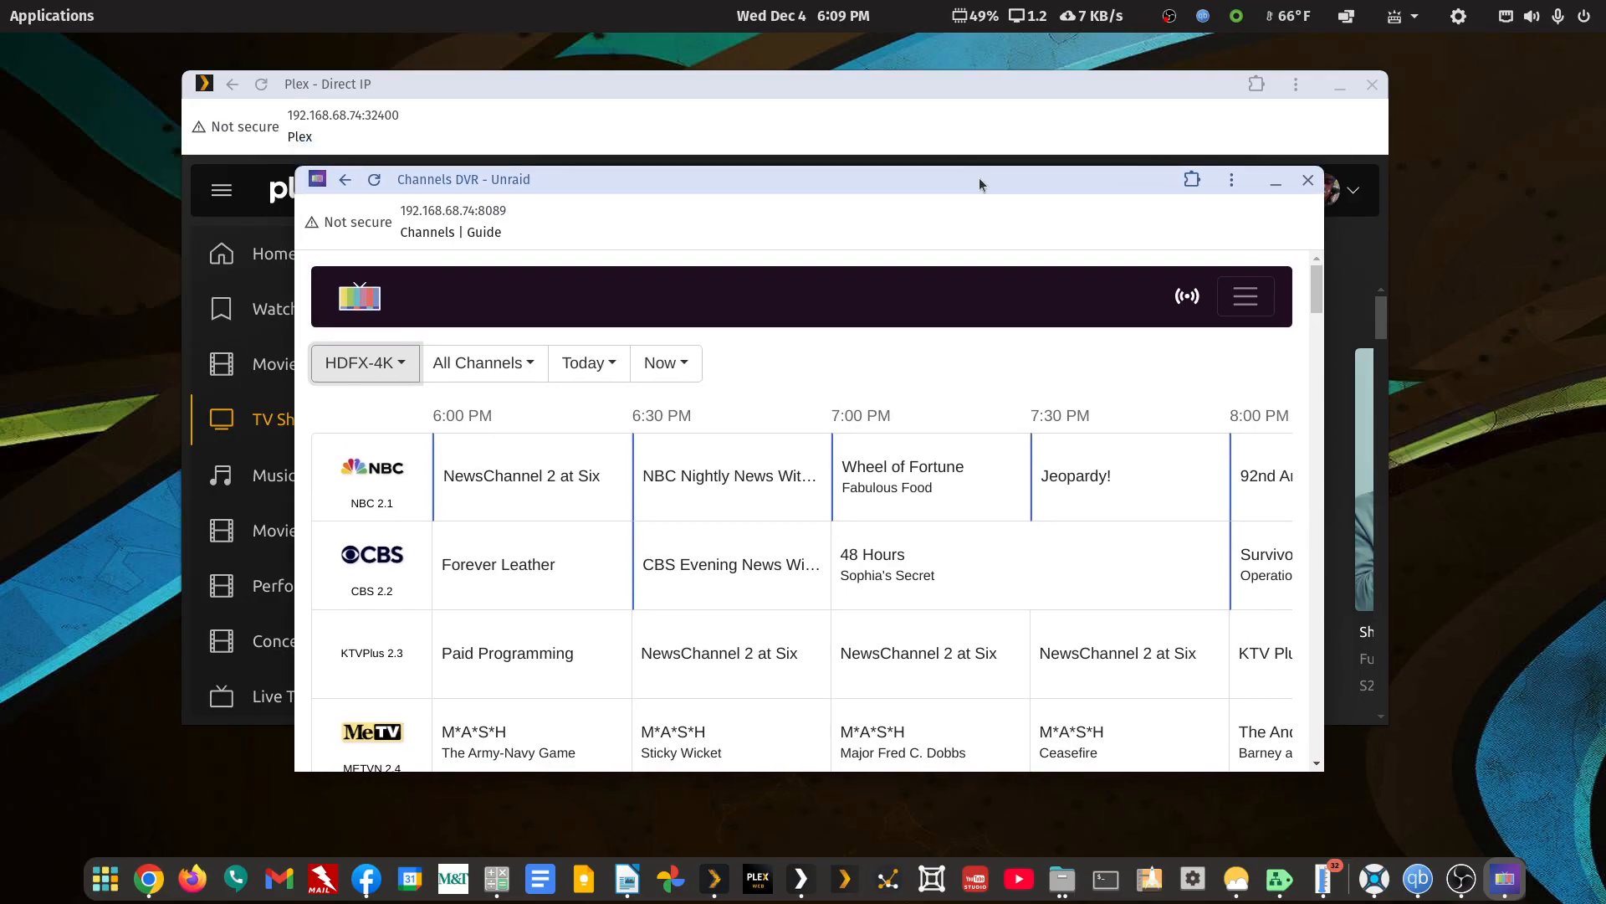
# Bring the OBS window into view to check the recording, and move it back off the screen
pyautogui.moveTo(1605, 126); pyautogui.dragTo(1480, 193)
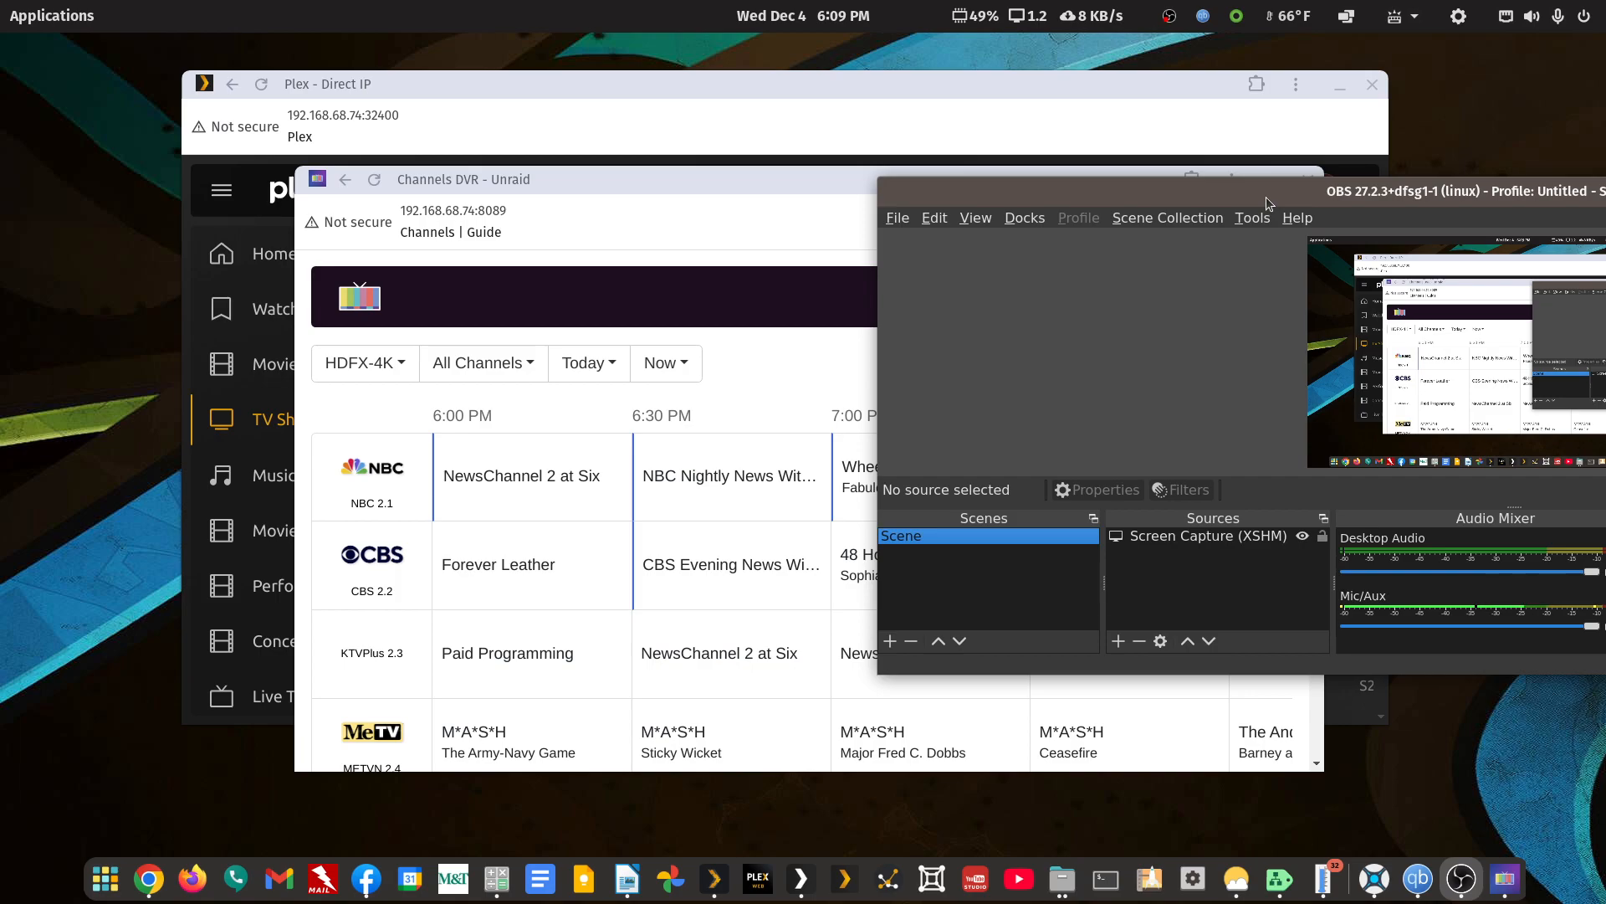
pyautogui.moveTo(1265, 193); pyautogui.dragTo(783, 207)
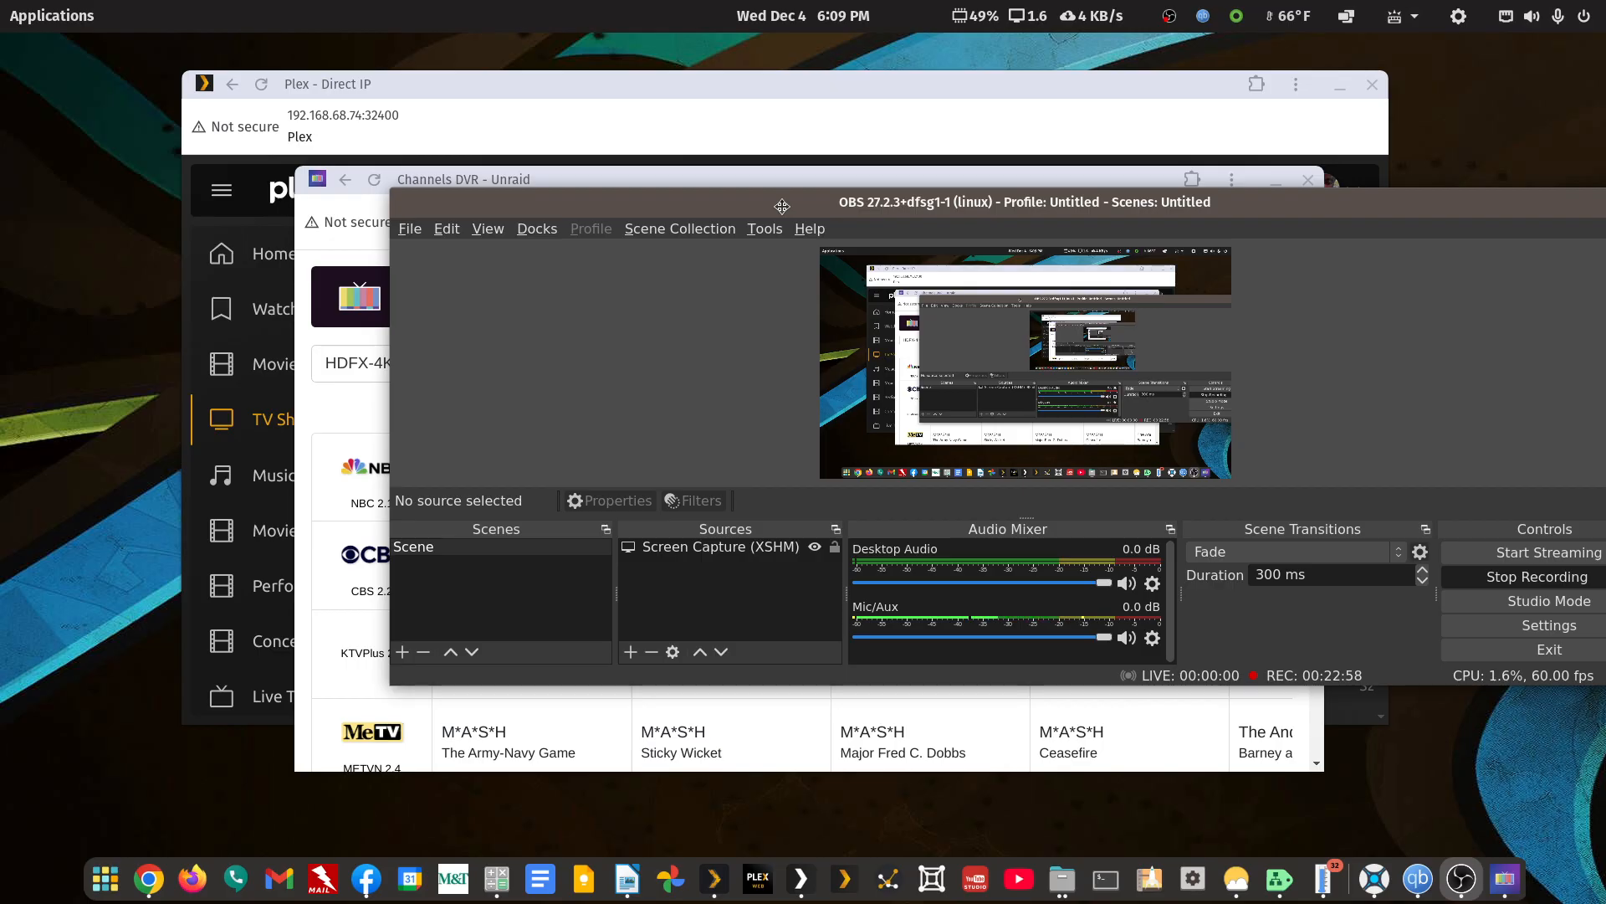
pyautogui.moveTo(782, 206); pyautogui.dragTo(1605, 155)
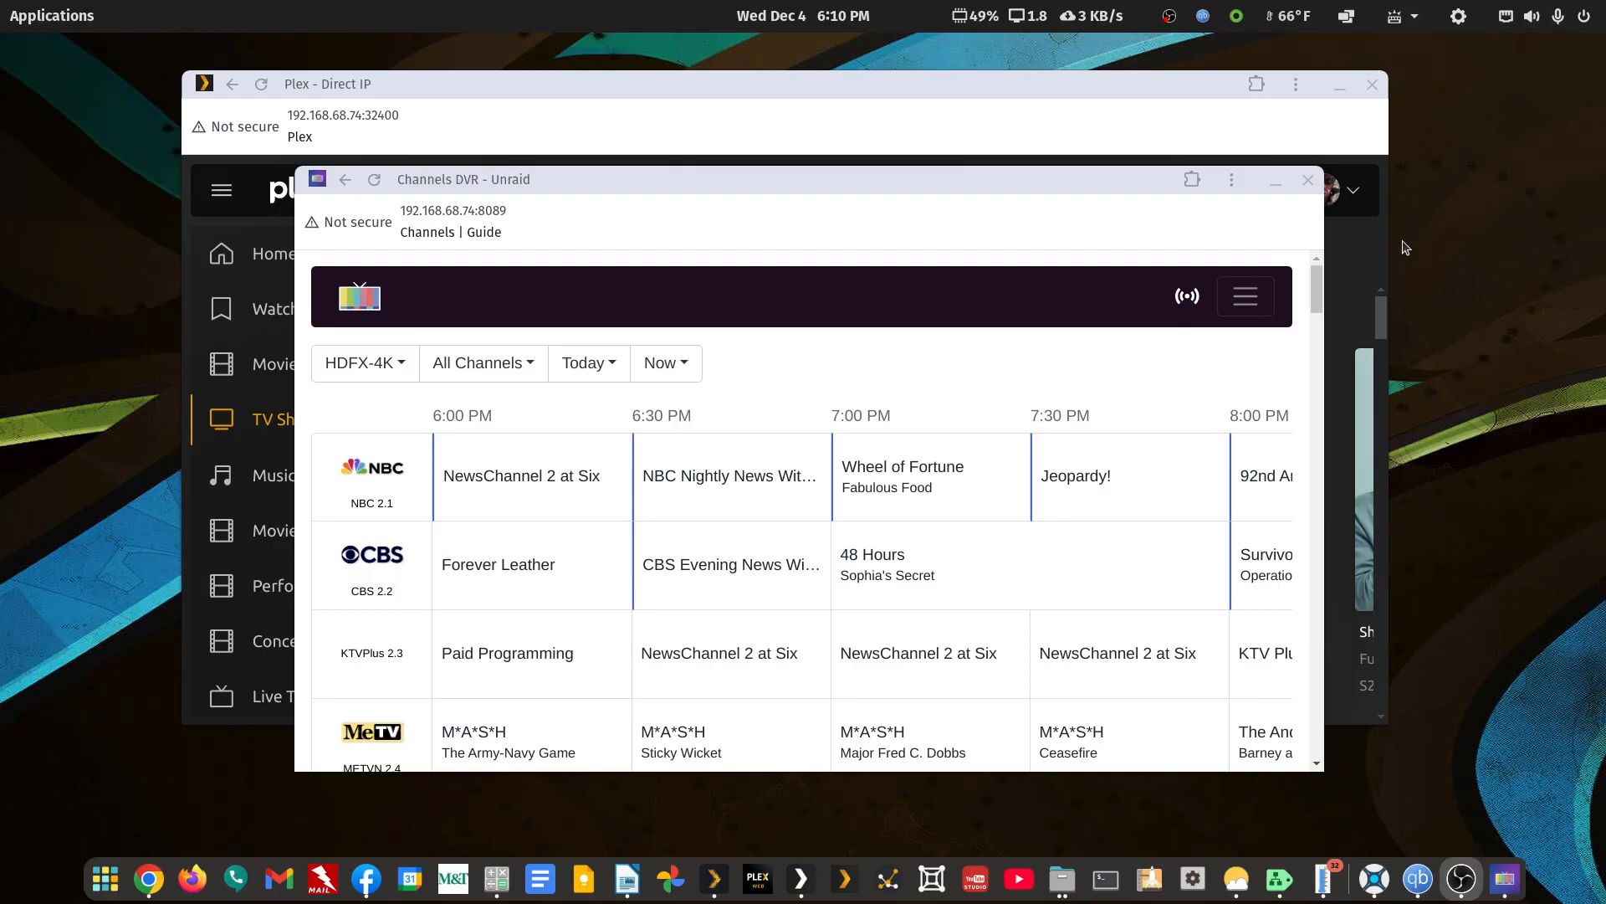
# Close the Channels DVR window and the Plex Direct IP window
pyautogui.click(1308, 180)
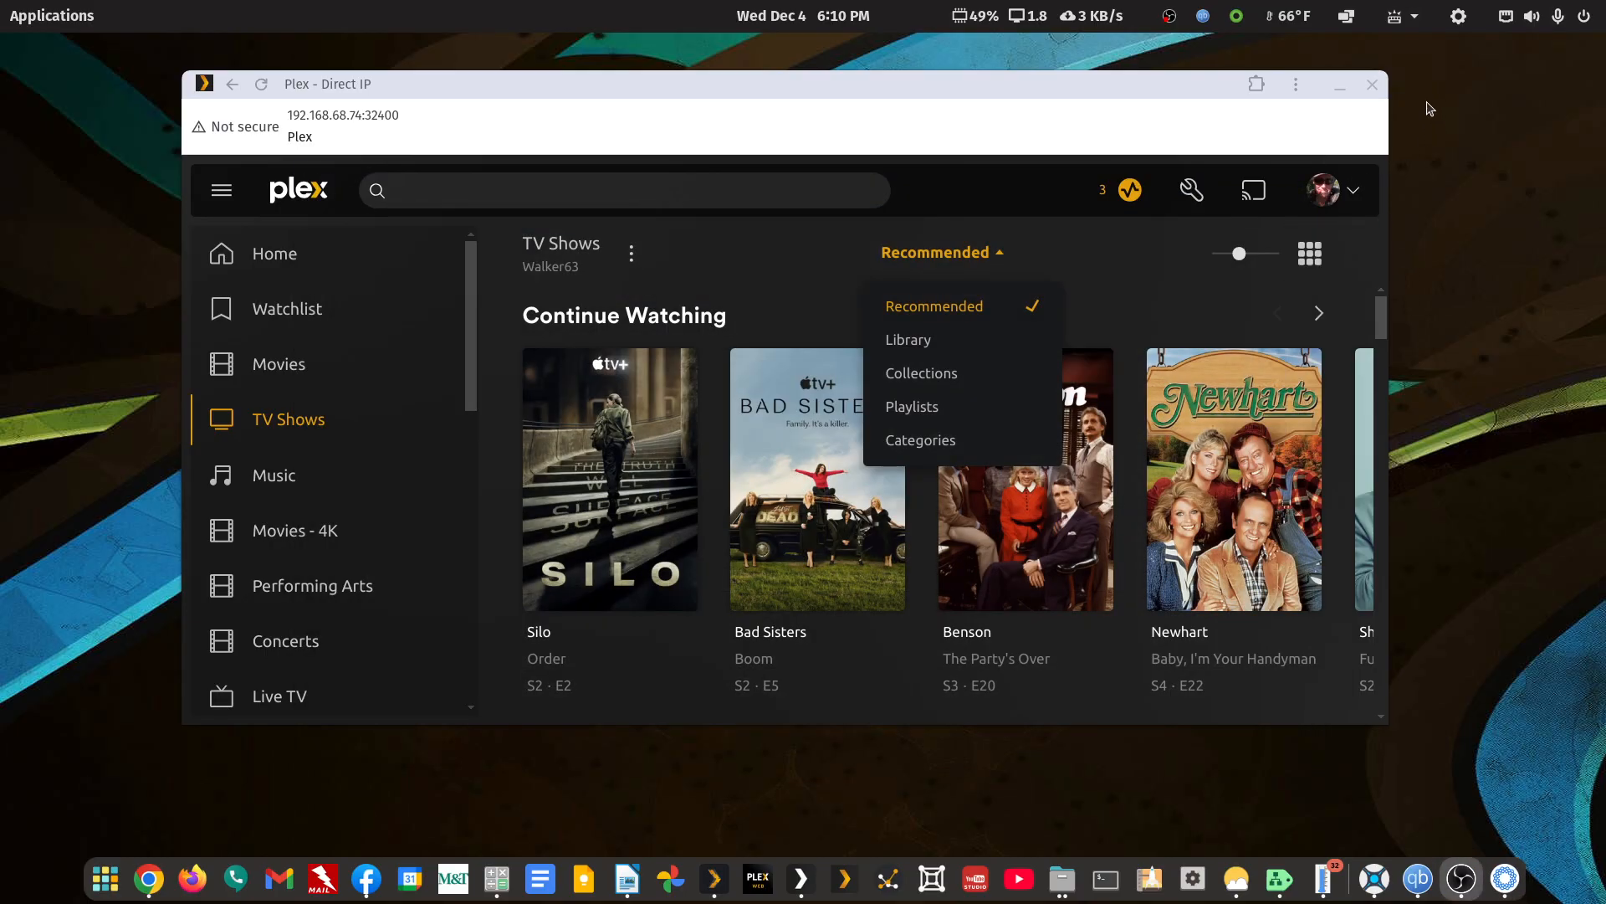
pyautogui.click(1188, 98)
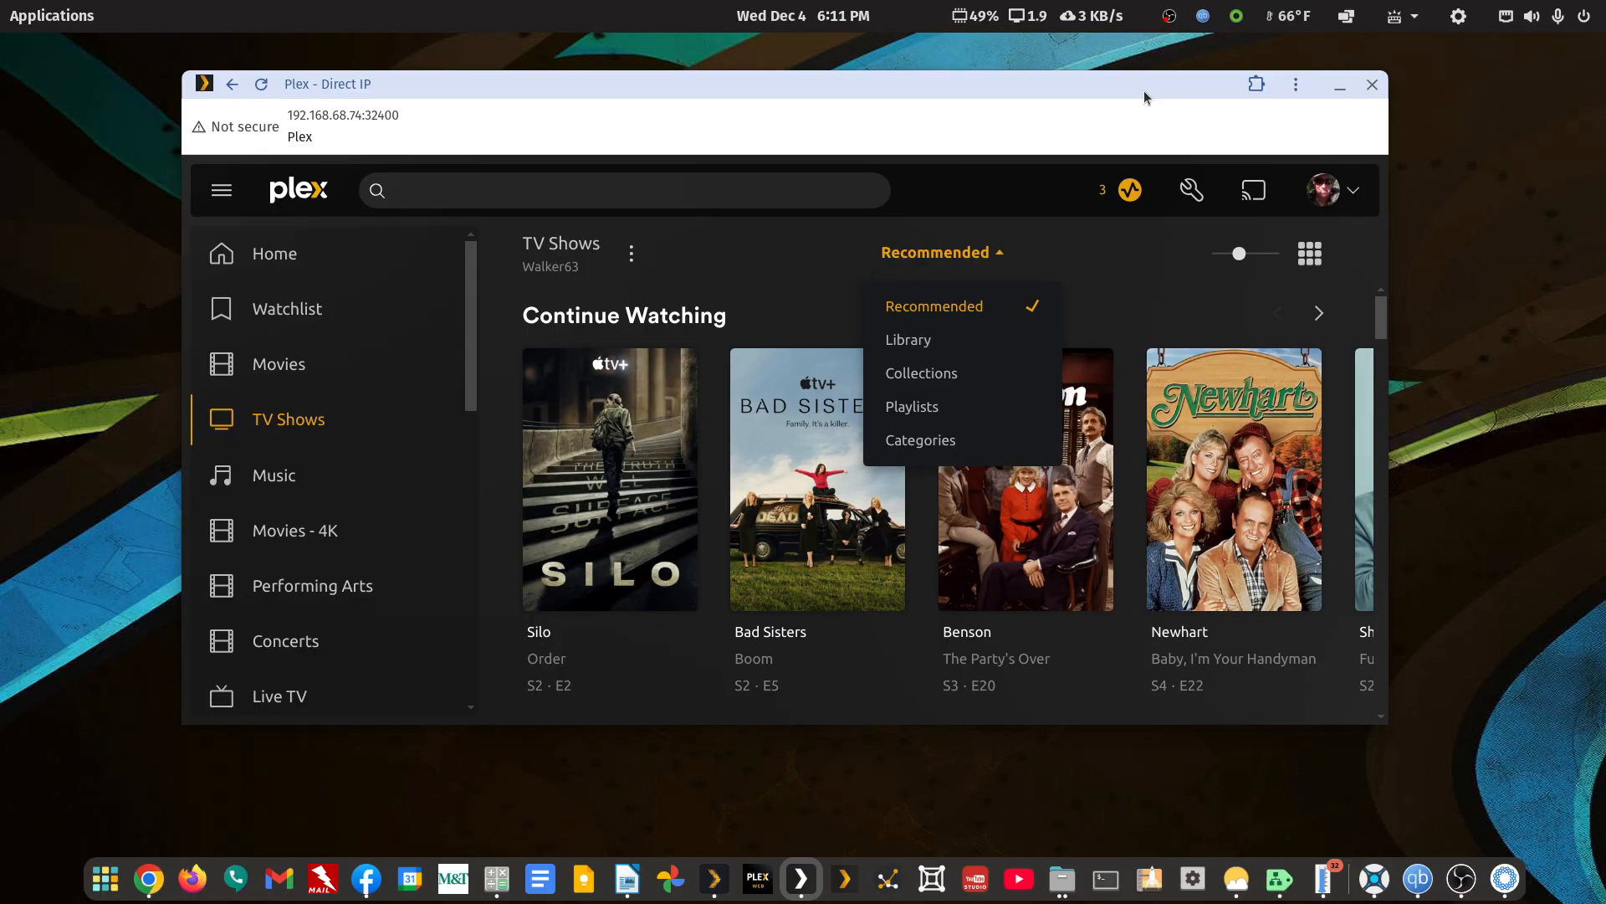
pyautogui.moveTo(1143, 91); pyautogui.dragTo(1203, 114)
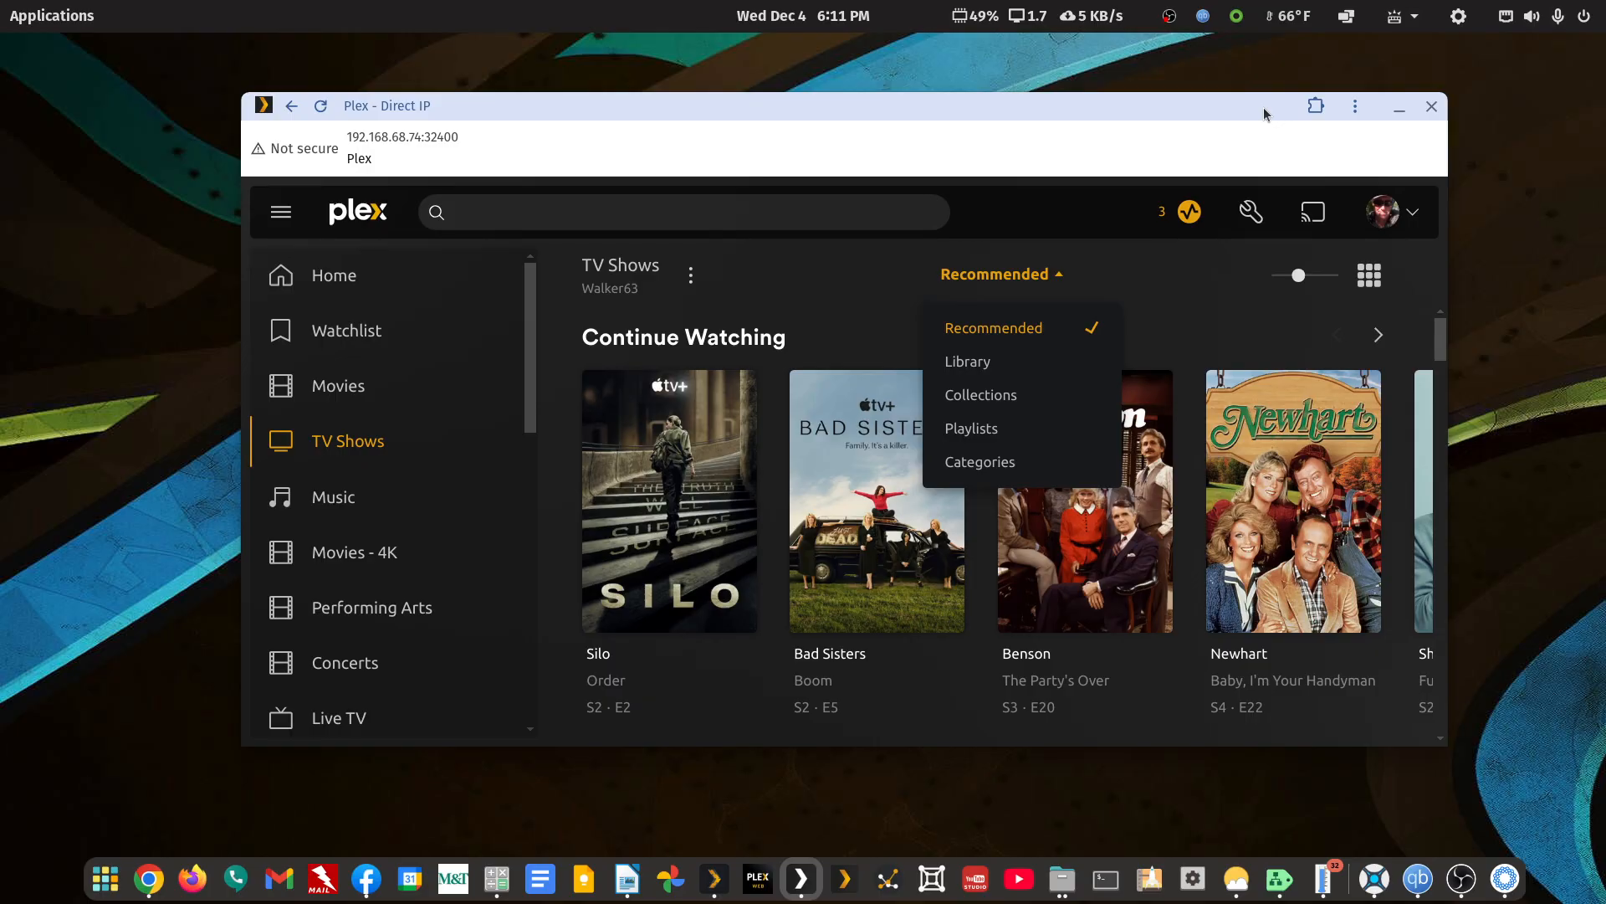
pyautogui.click(1431, 107)
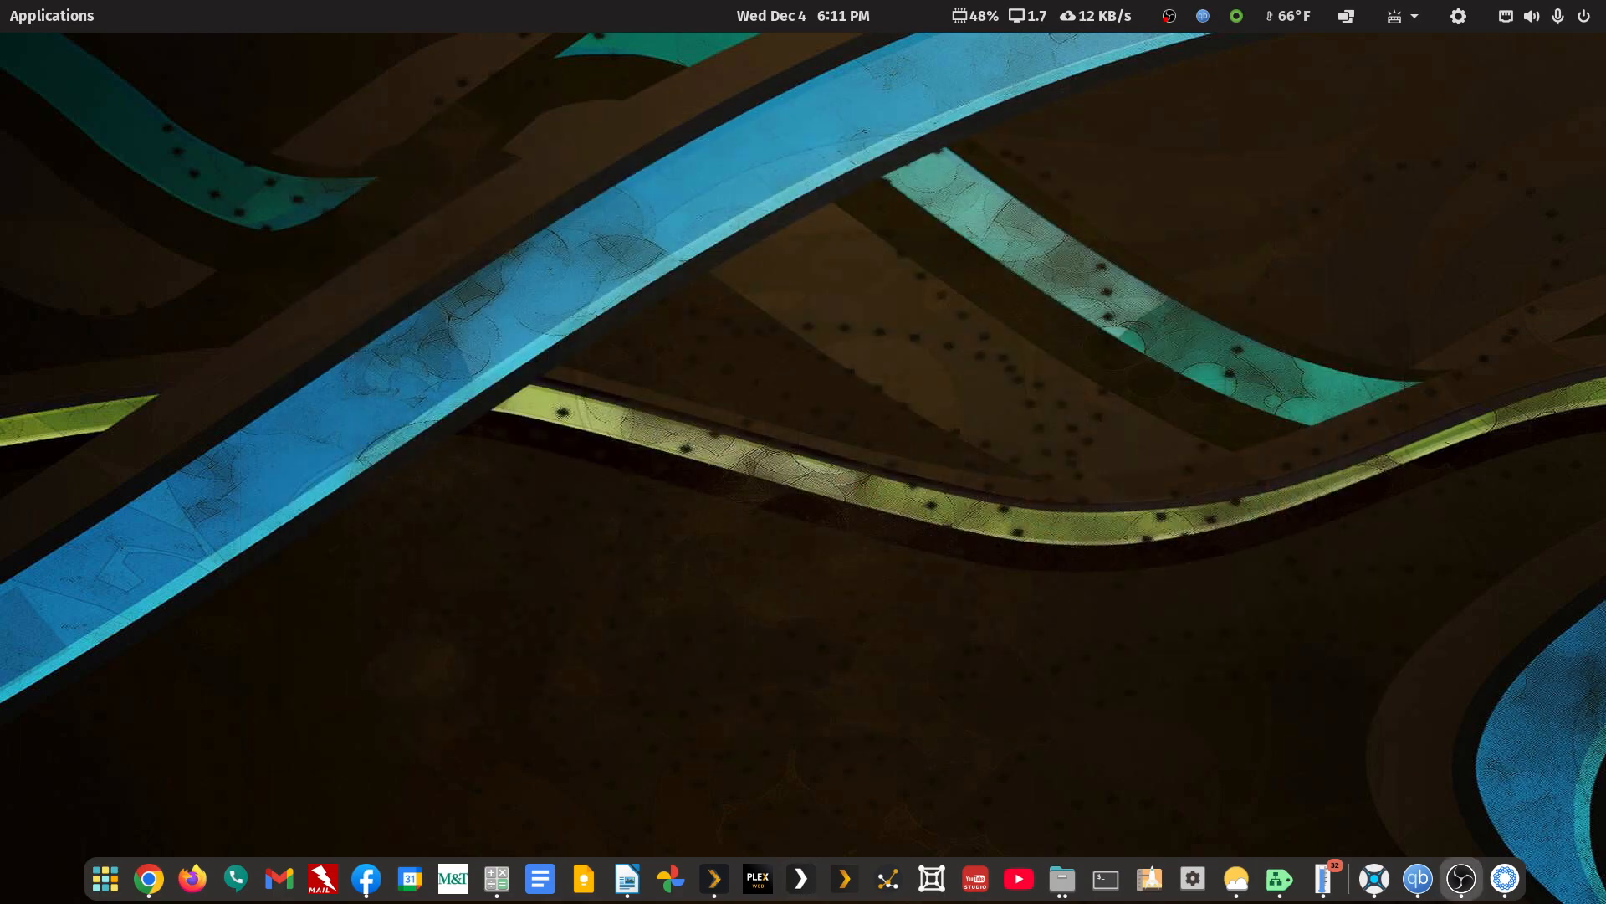